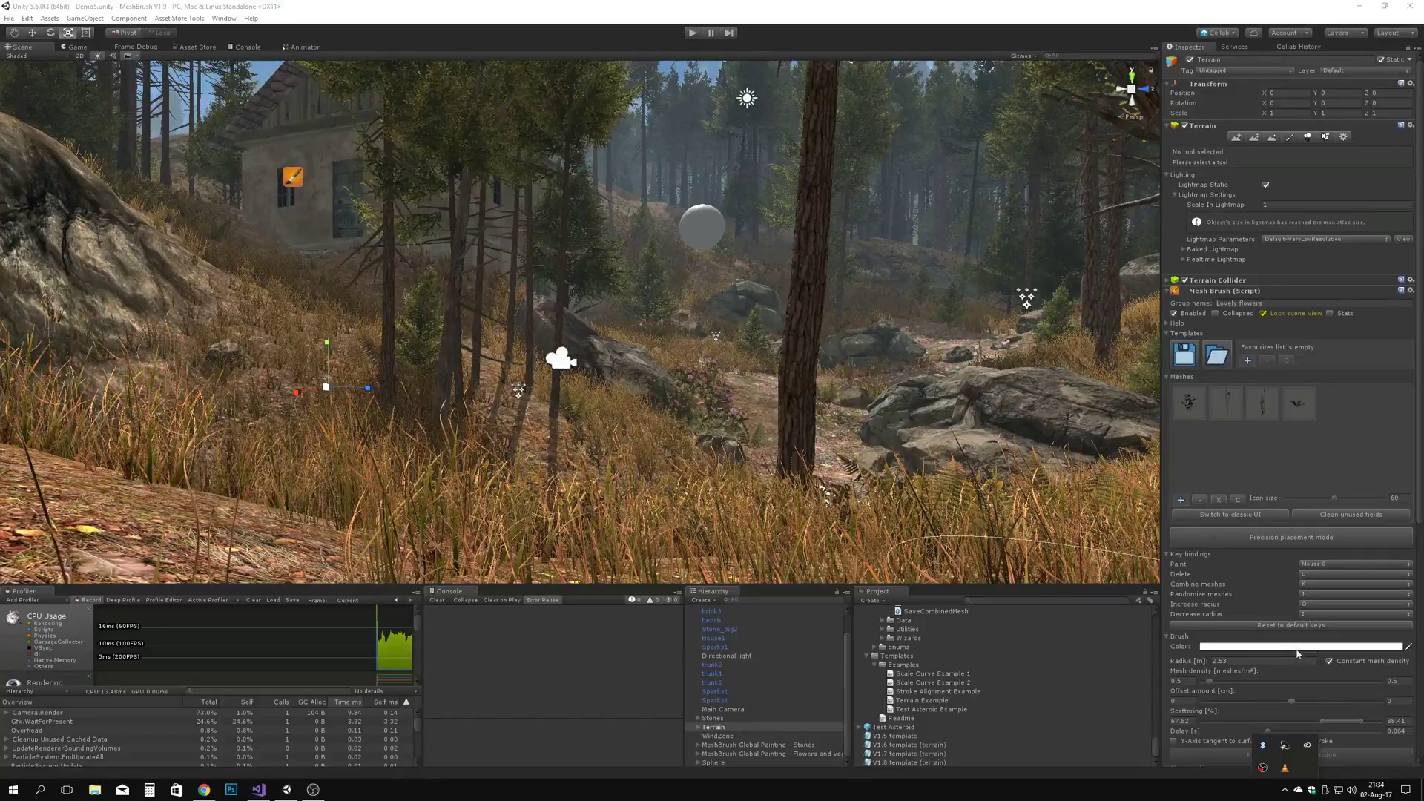
# Step: Examine the forest scene and the terrain's MeshBrush settings, ending at the large boulder beside the house
pyautogui.moveTo(625, 462); pyautogui.dragTo(614, 479, button='right')
pyautogui.press('s')
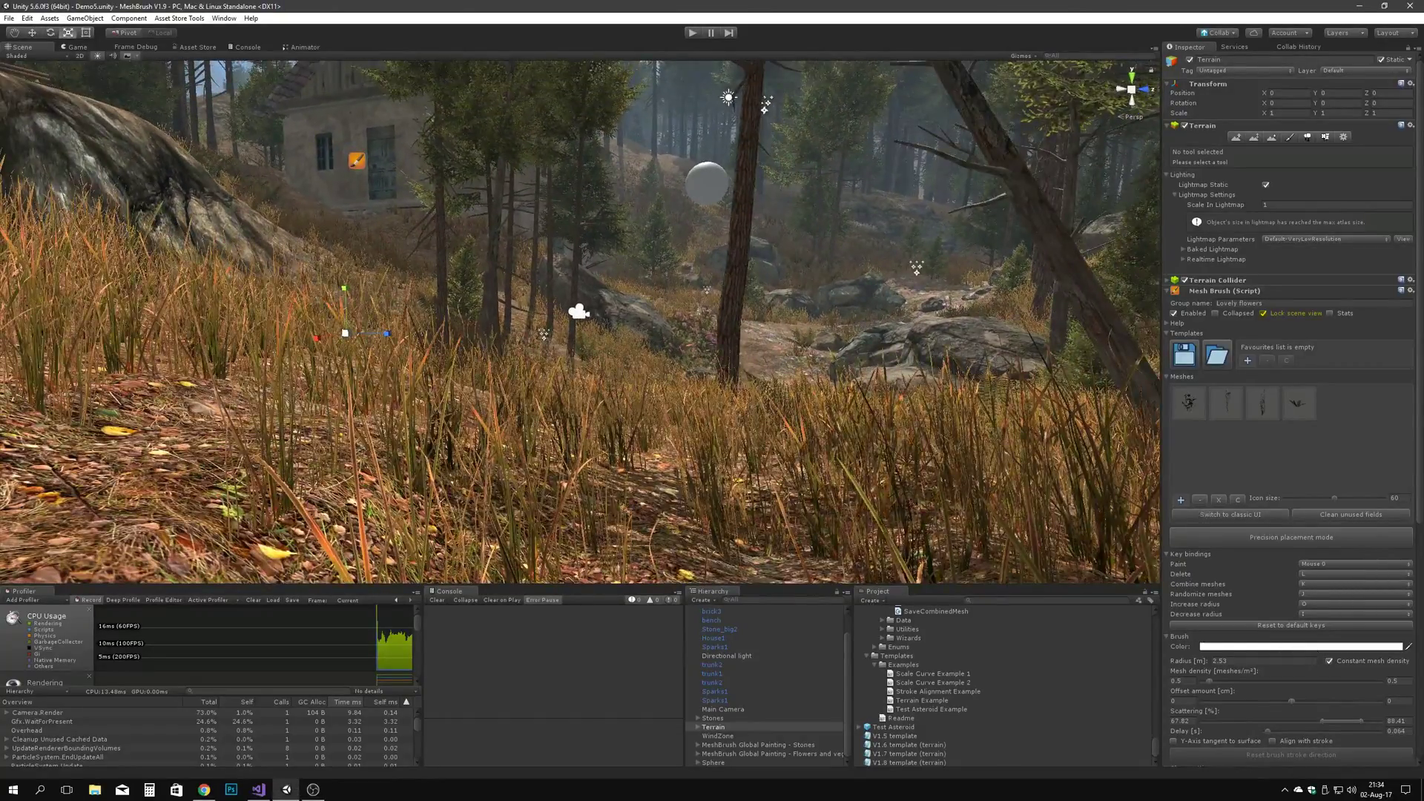
pyautogui.press('s')
pyautogui.moveTo(969, 467)
pyautogui.mouseDown(button='right')
pyautogui.moveTo(927, 524)
pyautogui.moveTo(915, 454)
pyautogui.moveTo(953, 466)
pyautogui.moveTo(588, 413)
pyautogui.moveTo(679, 400)
pyautogui.moveTo(556, 408)
pyautogui.mouseUp(button='right')
pyautogui.press('a')
pyautogui.press('w')
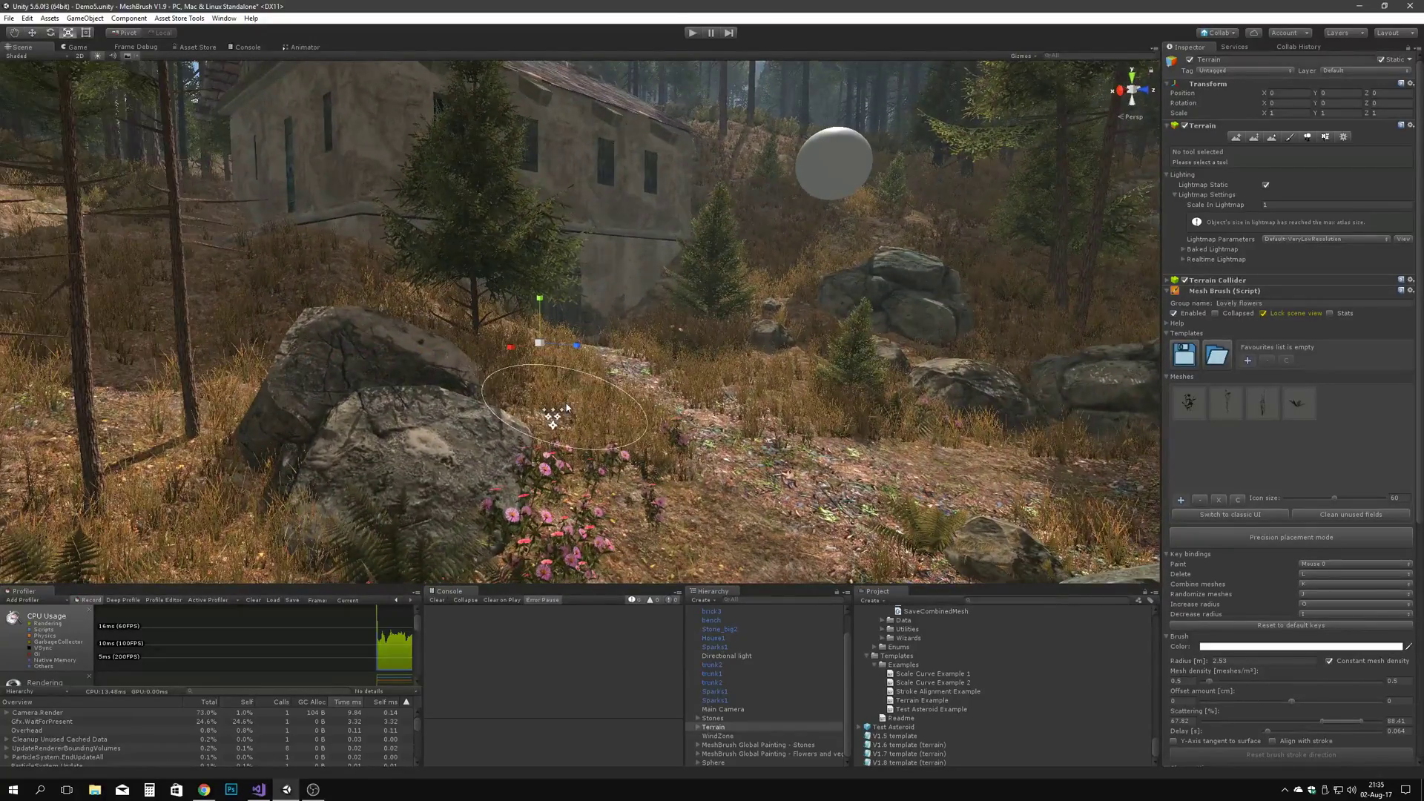
pyautogui.moveTo(734, 373); pyautogui.dragTo(890, 393, button='right')
pyautogui.moveTo(1416, 382); pyautogui.dragTo(1380, 571)
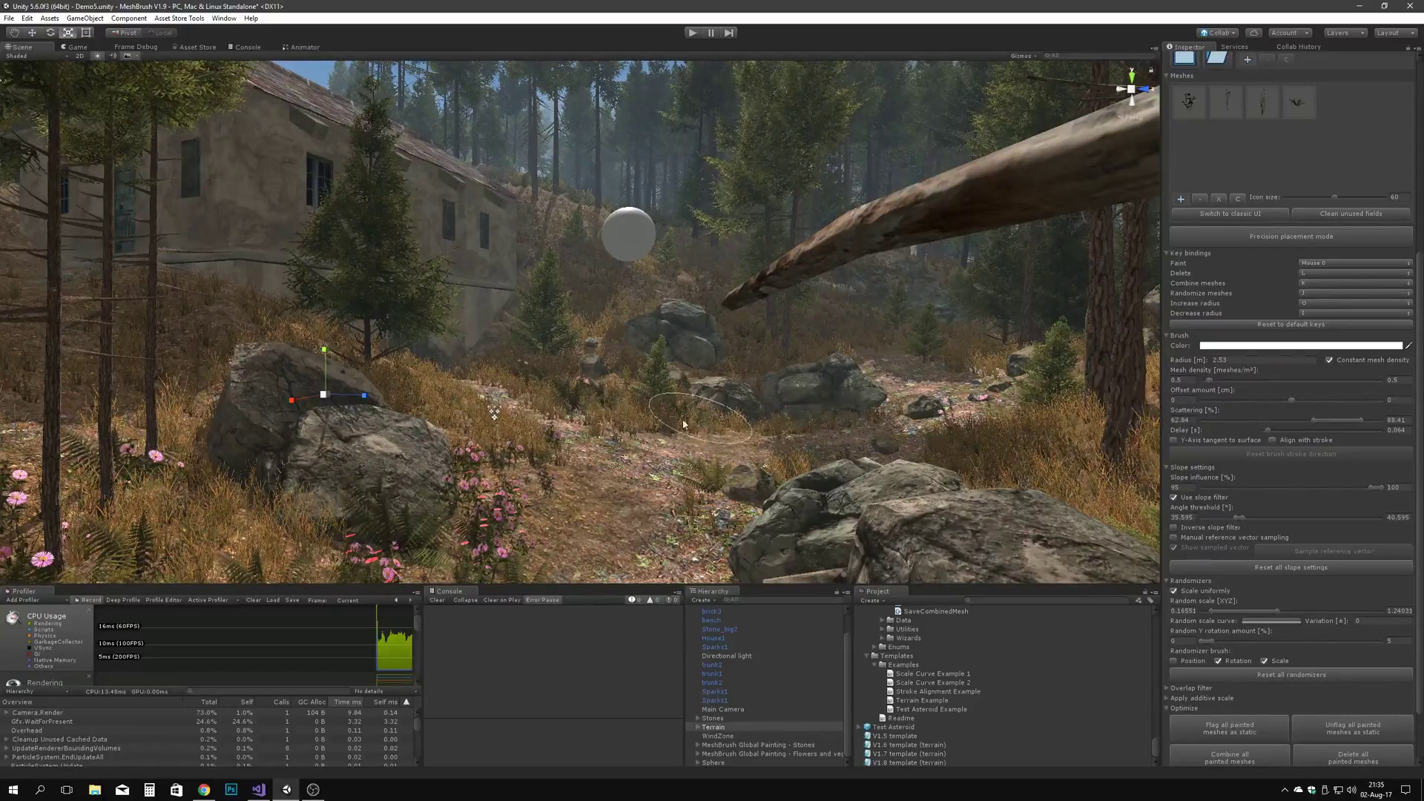
pyautogui.moveTo(667, 439); pyautogui.dragTo(556, 490, button='right')
pyautogui.moveTo(504, 400); pyautogui.dragTo(341, 344, button='right')
pyautogui.press('w')
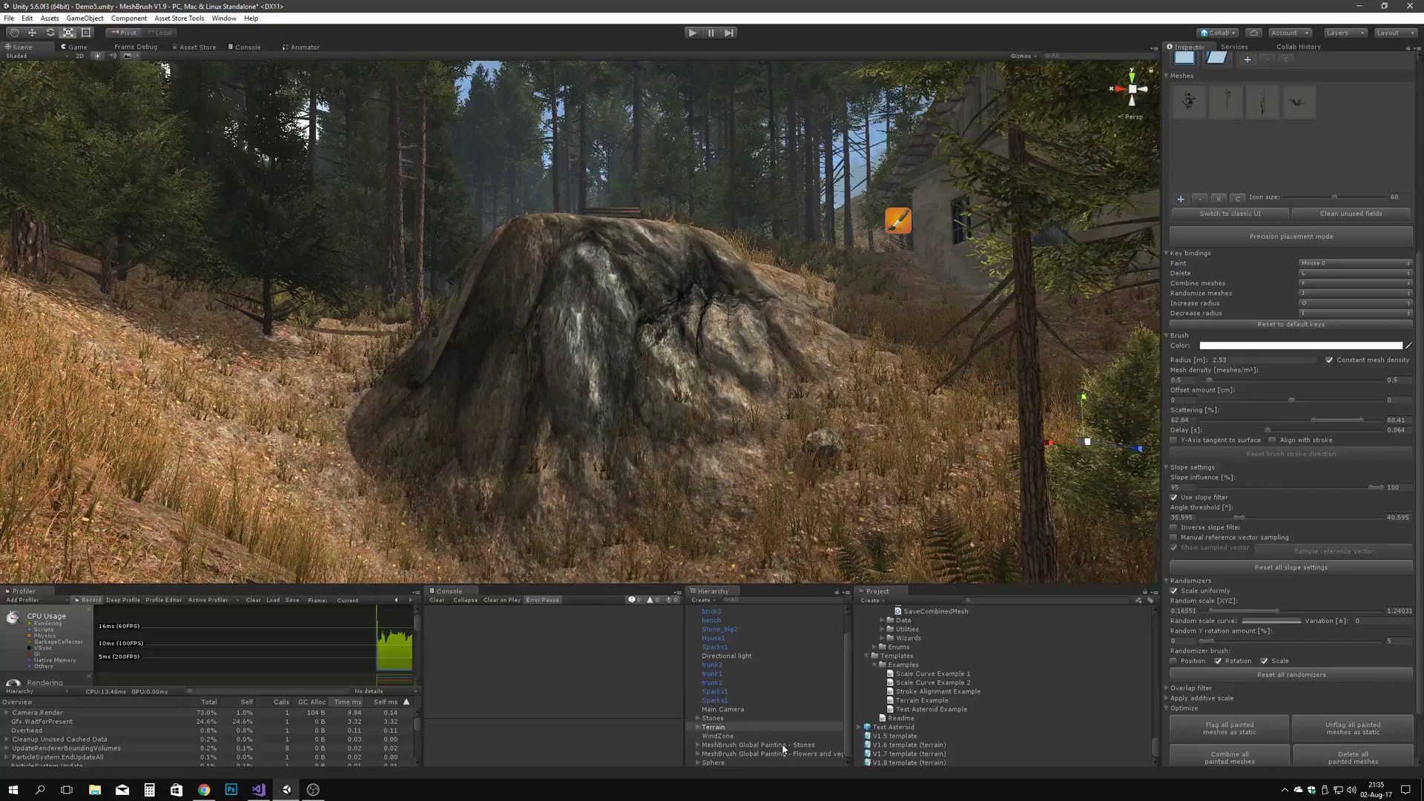
# Step: Paint a cluster of stones in front of the large boulder with the MeshBrush Global Painting - Stones object
pyautogui.click(781, 744)
pyautogui.moveTo(651, 498)
pyautogui.mouseDown()
pyautogui.moveTo(528, 541)
pyautogui.moveTo(758, 466)
pyautogui.moveTo(348, 479)
pyautogui.moveTo(418, 491)
pyautogui.moveTo(640, 456)
pyautogui.mouseUp()
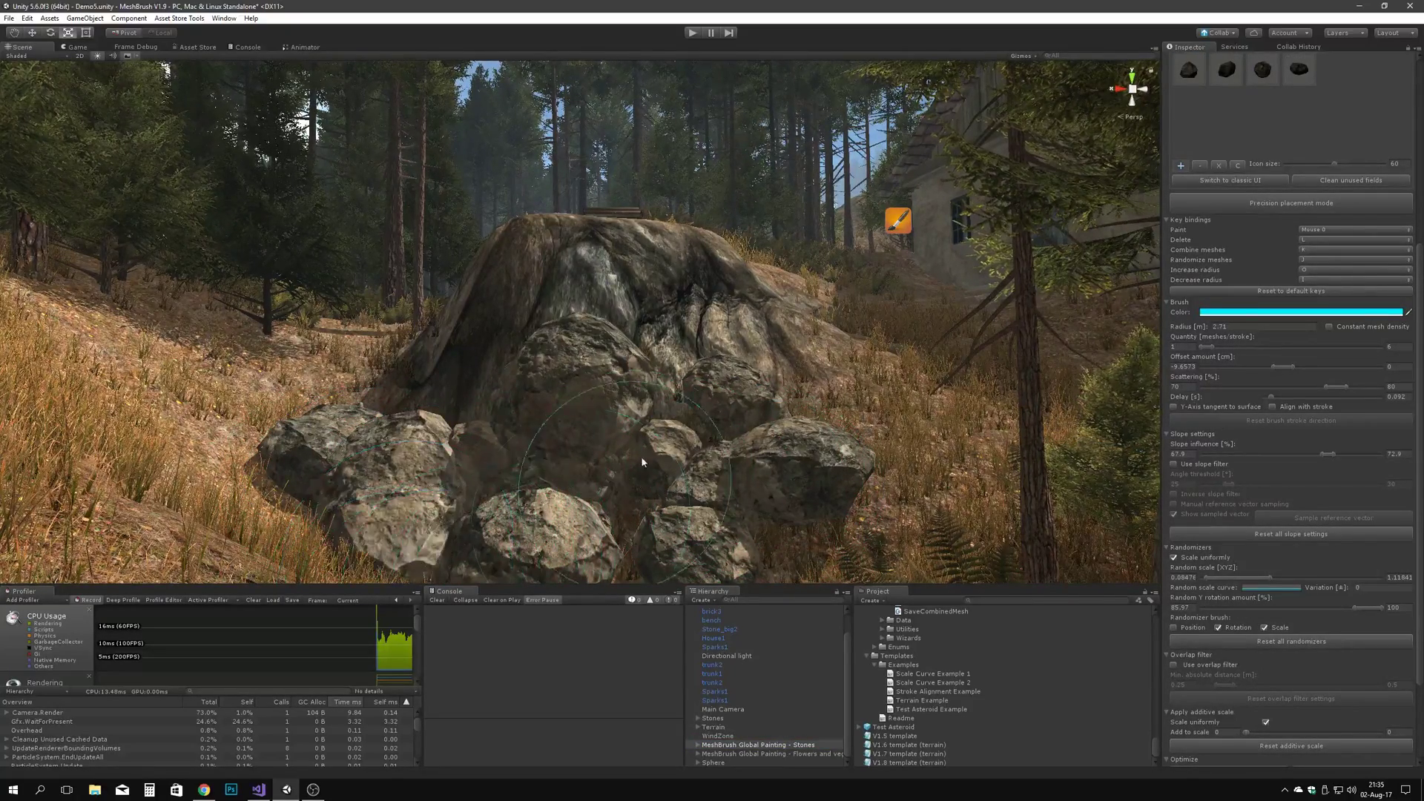
pyautogui.moveTo(641, 462)
pyautogui.mouseDown(button='right')
pyautogui.moveTo(889, 473)
pyautogui.moveTo(932, 457)
pyautogui.moveTo(908, 488)
pyautogui.mouseUp(button='right')
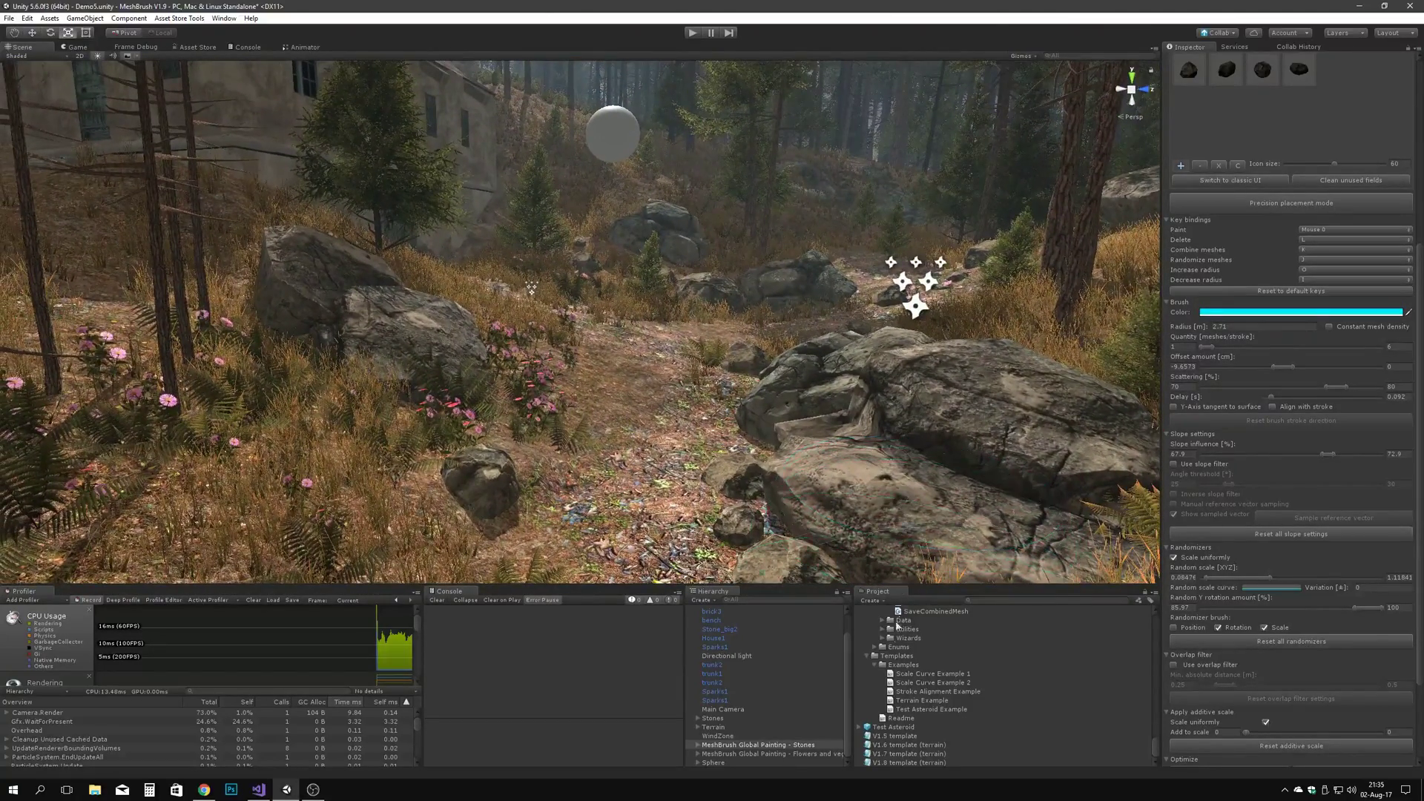
# Step: Locate the second stone mesh's asset in the project, place it in the scene, and delete the placed stone
pyautogui.click(1226, 70)
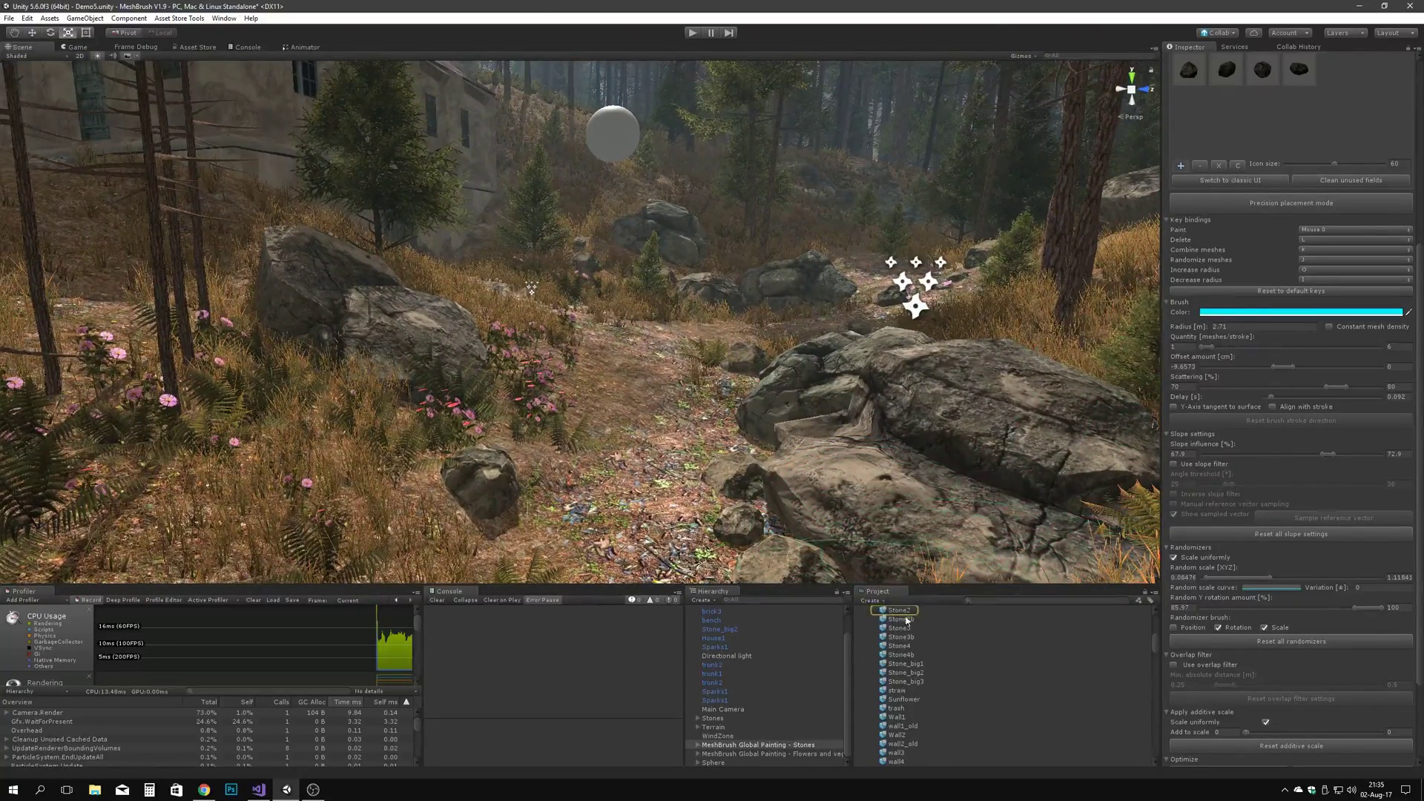
pyautogui.moveTo(903, 614); pyautogui.dragTo(407, 453)
pyautogui.press('Delete')
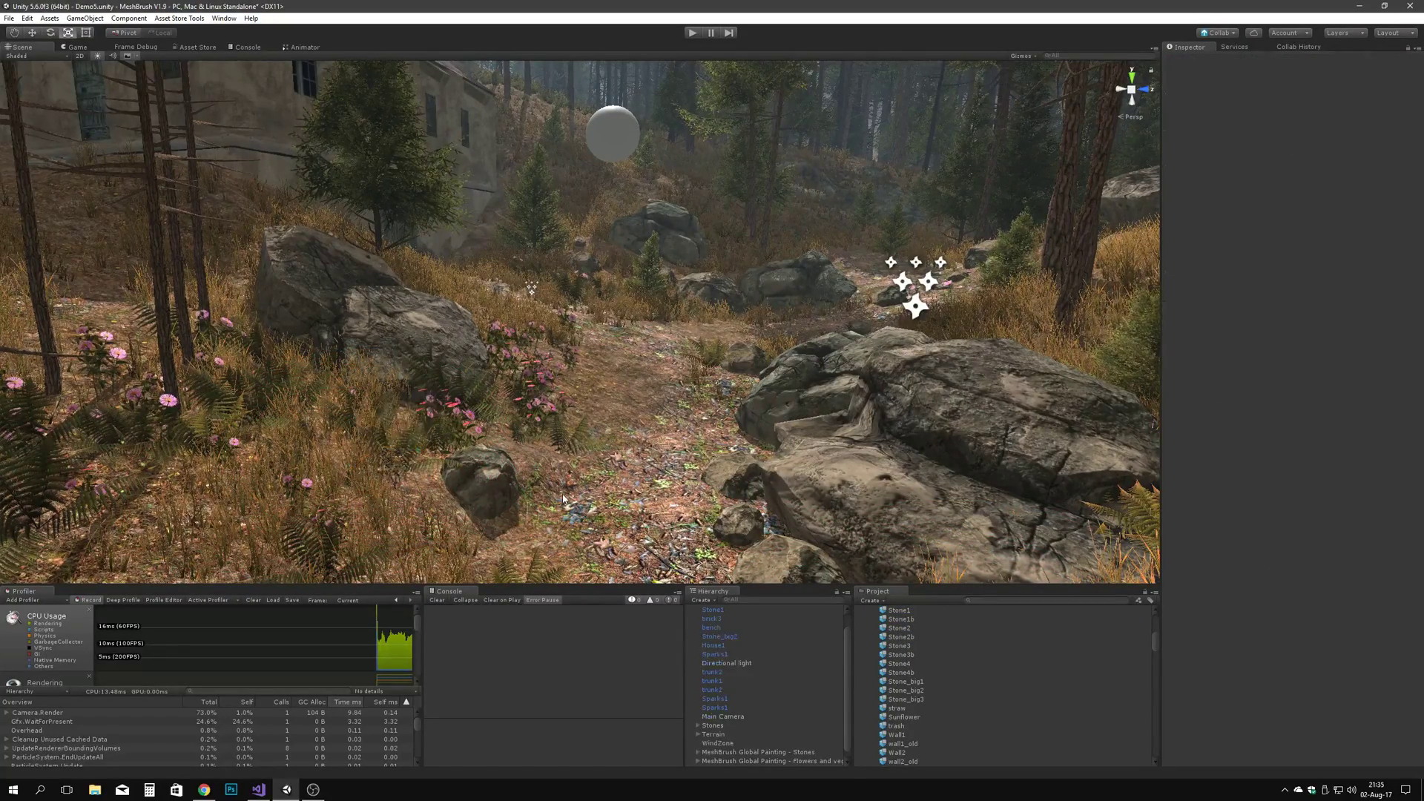
# Step: Select the Terrain object and review its MeshBrush brush, slope, randomizer and optimization settings
pyautogui.click(718, 473)
pyautogui.scroll(-10, 1299, 715)
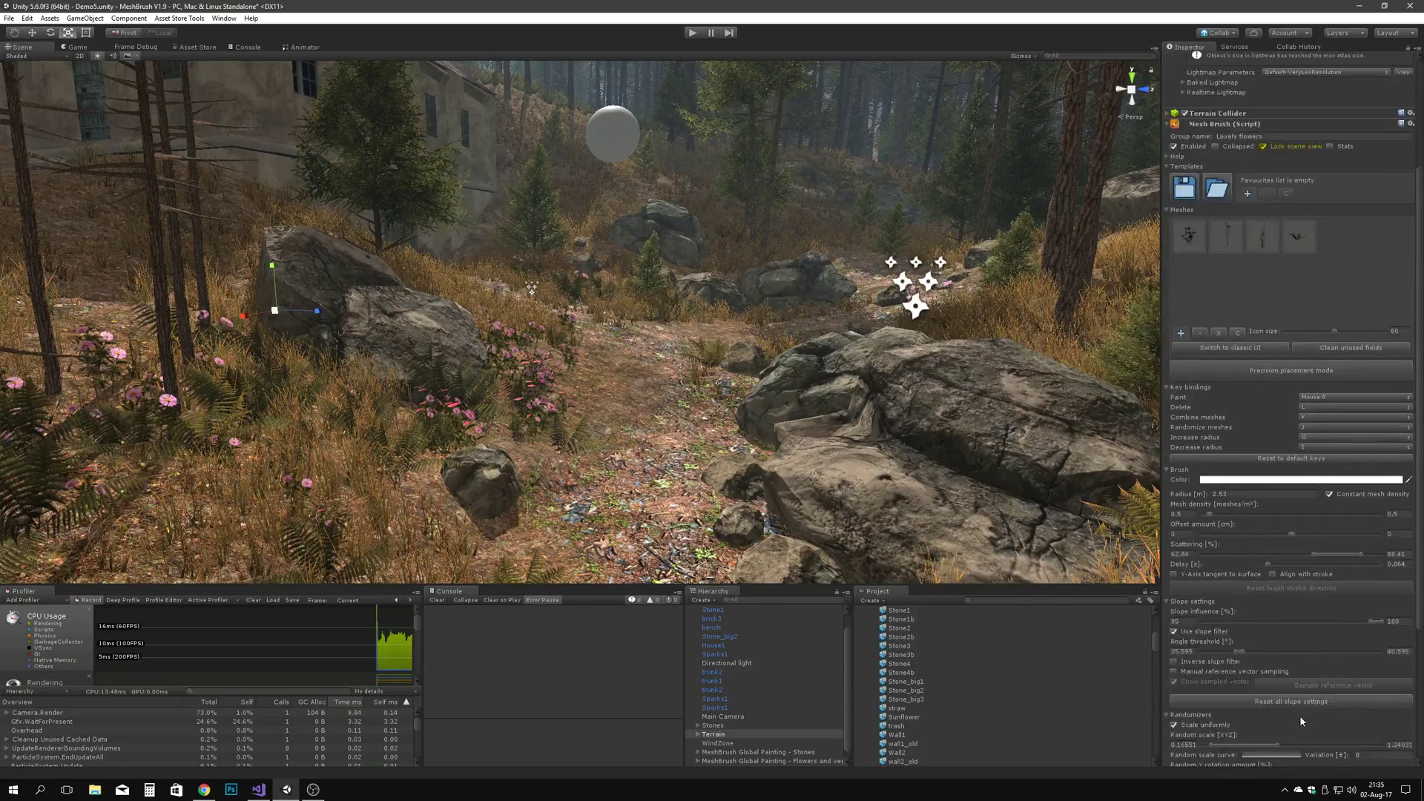
pyautogui.moveTo(653, 371)
pyautogui.mouseDown(button='right')
pyautogui.moveTo(653, 463)
pyautogui.moveTo(671, 343)
pyautogui.moveTo(657, 336)
pyautogui.mouseUp(button='right')
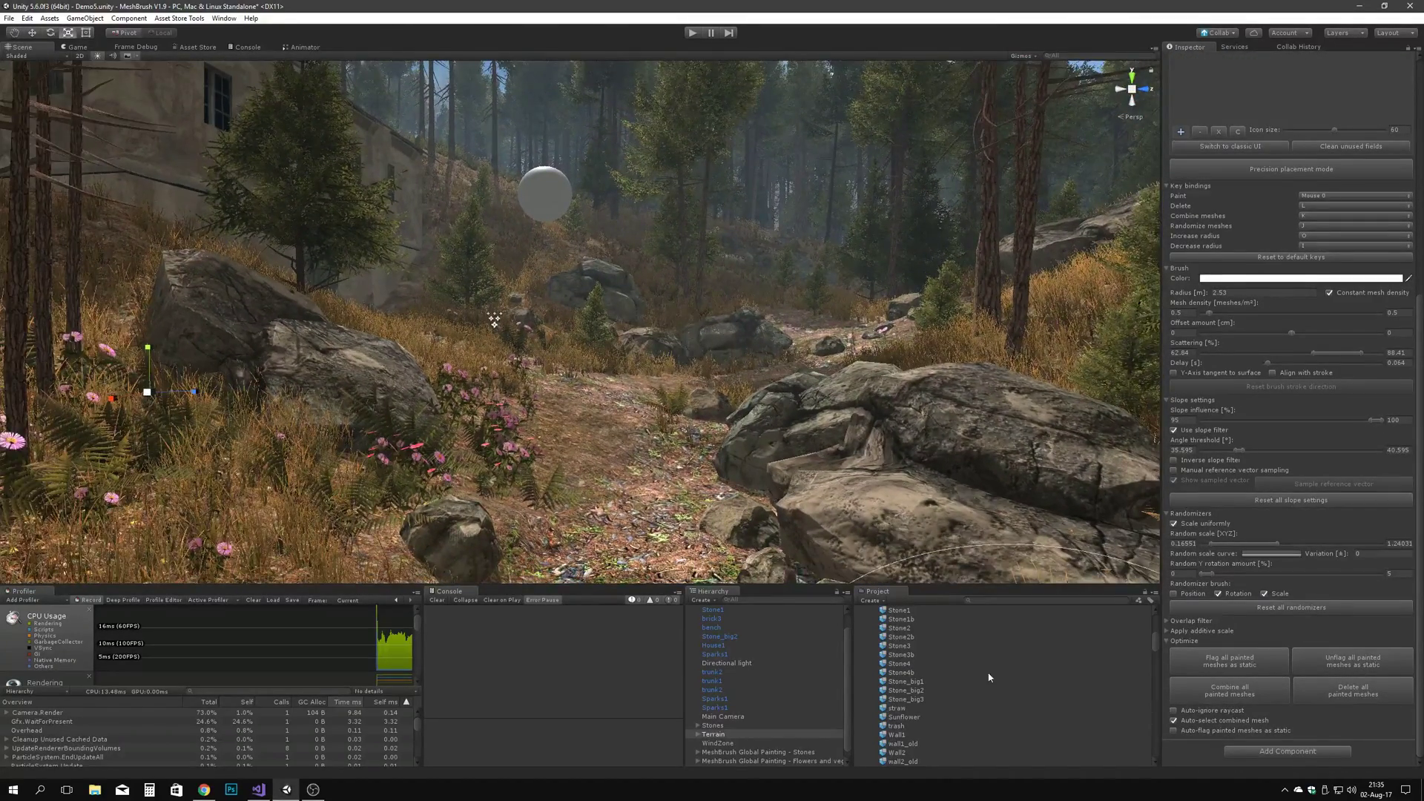
# Step: Open the MeshBrushEditor script in Visual Studio, reload the solution, and look through the code to the key bindings section
pyautogui.scroll(-10, 940, 720)
pyautogui.scroll(-10, 938, 723)
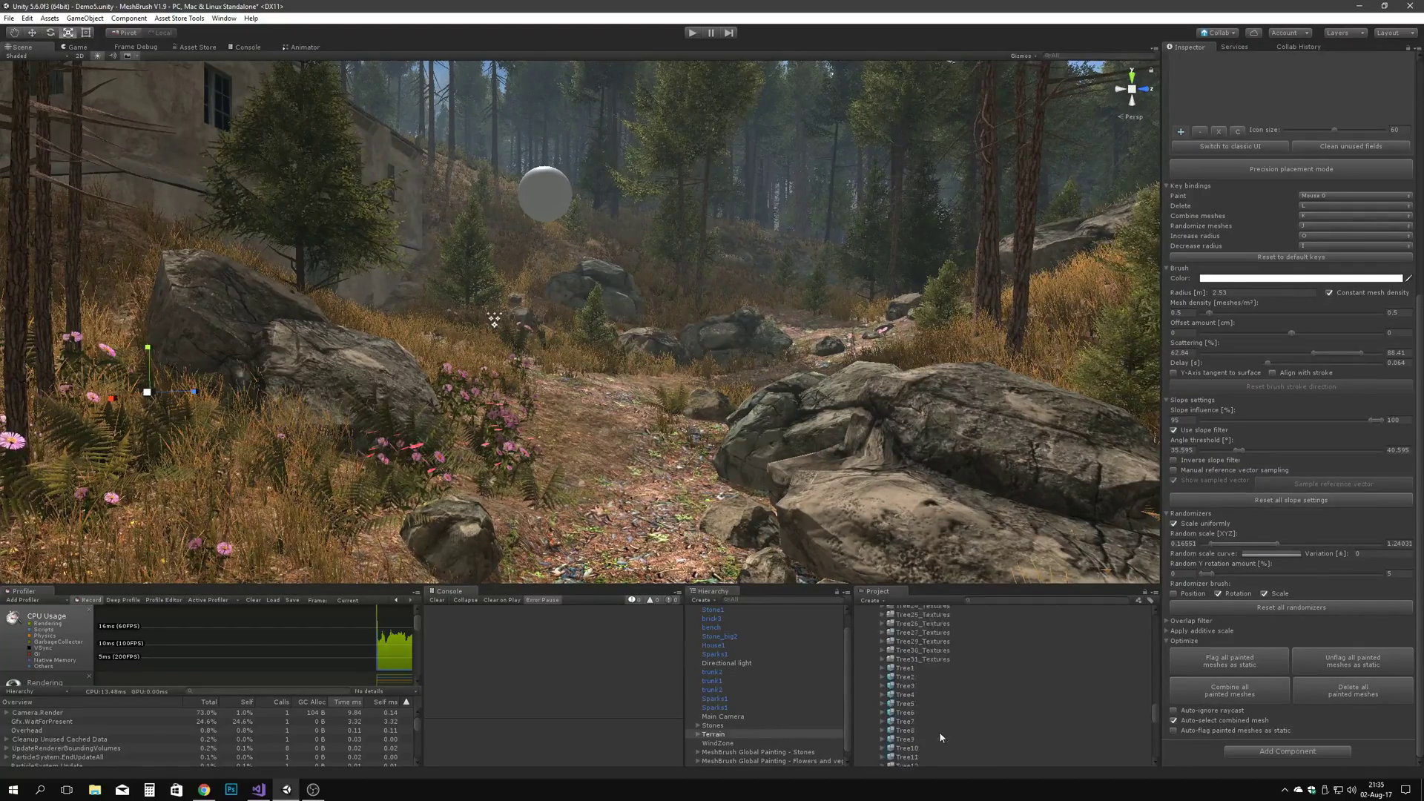
pyautogui.doubleClick(926, 712)
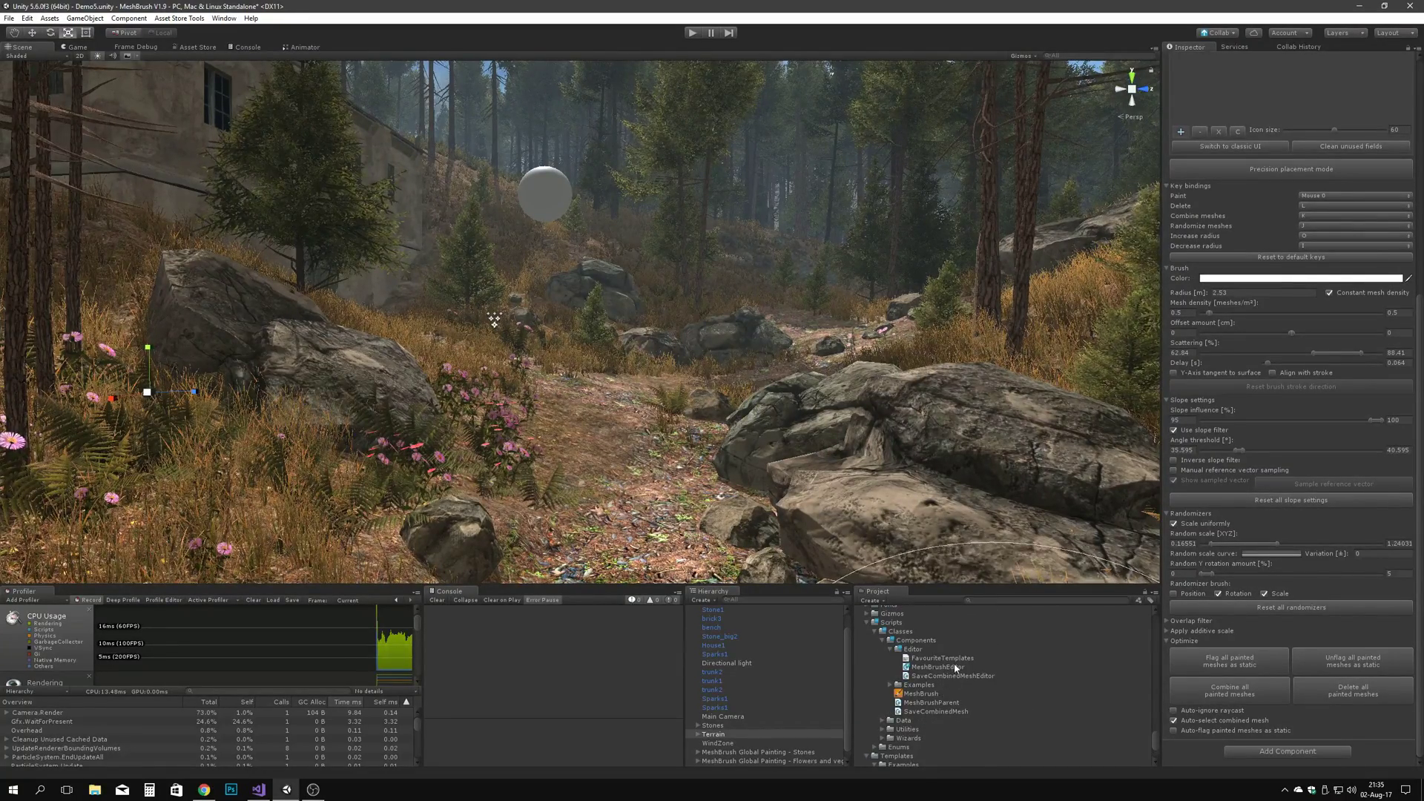
pyautogui.click(678, 430)
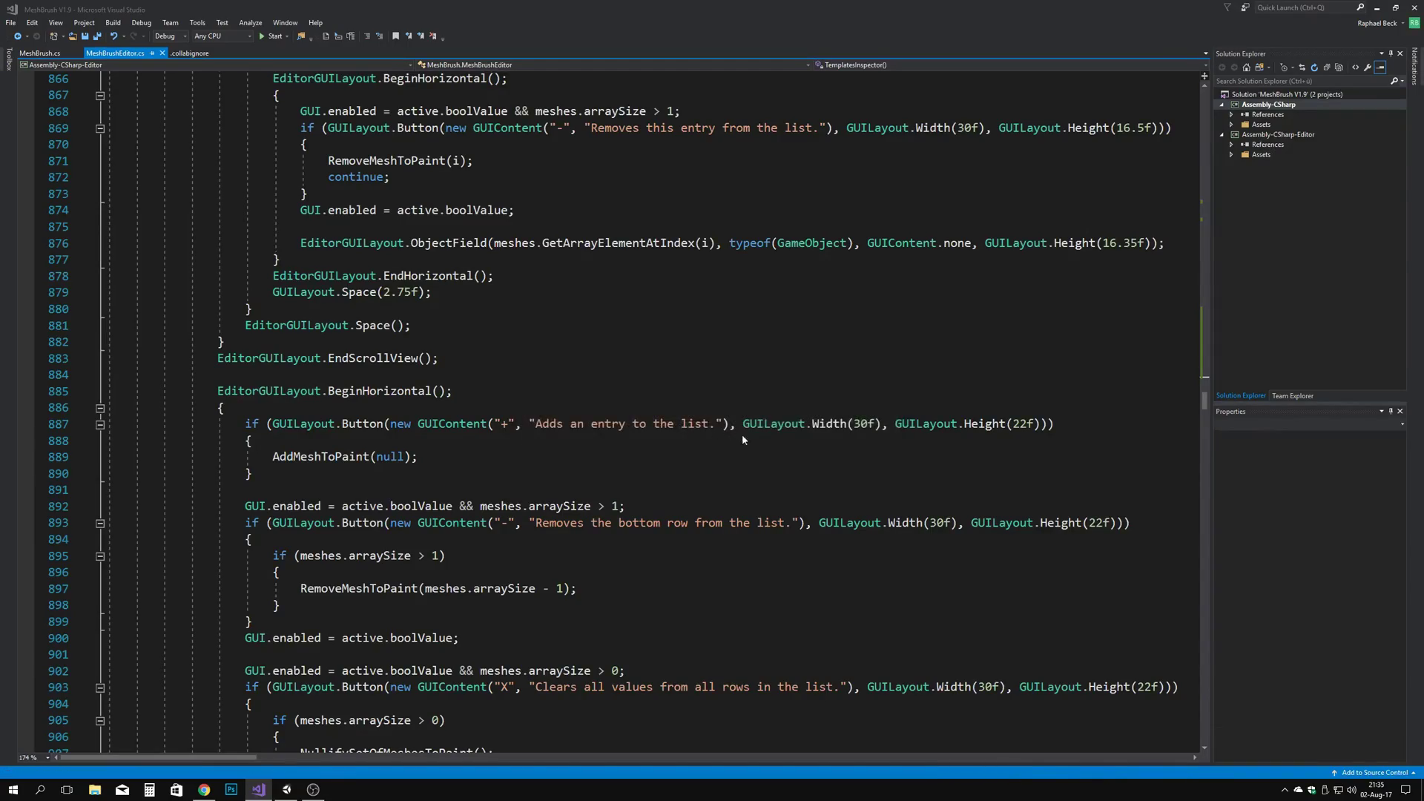
pyautogui.moveTo(1203, 405); pyautogui.dragTo(1204, 512)
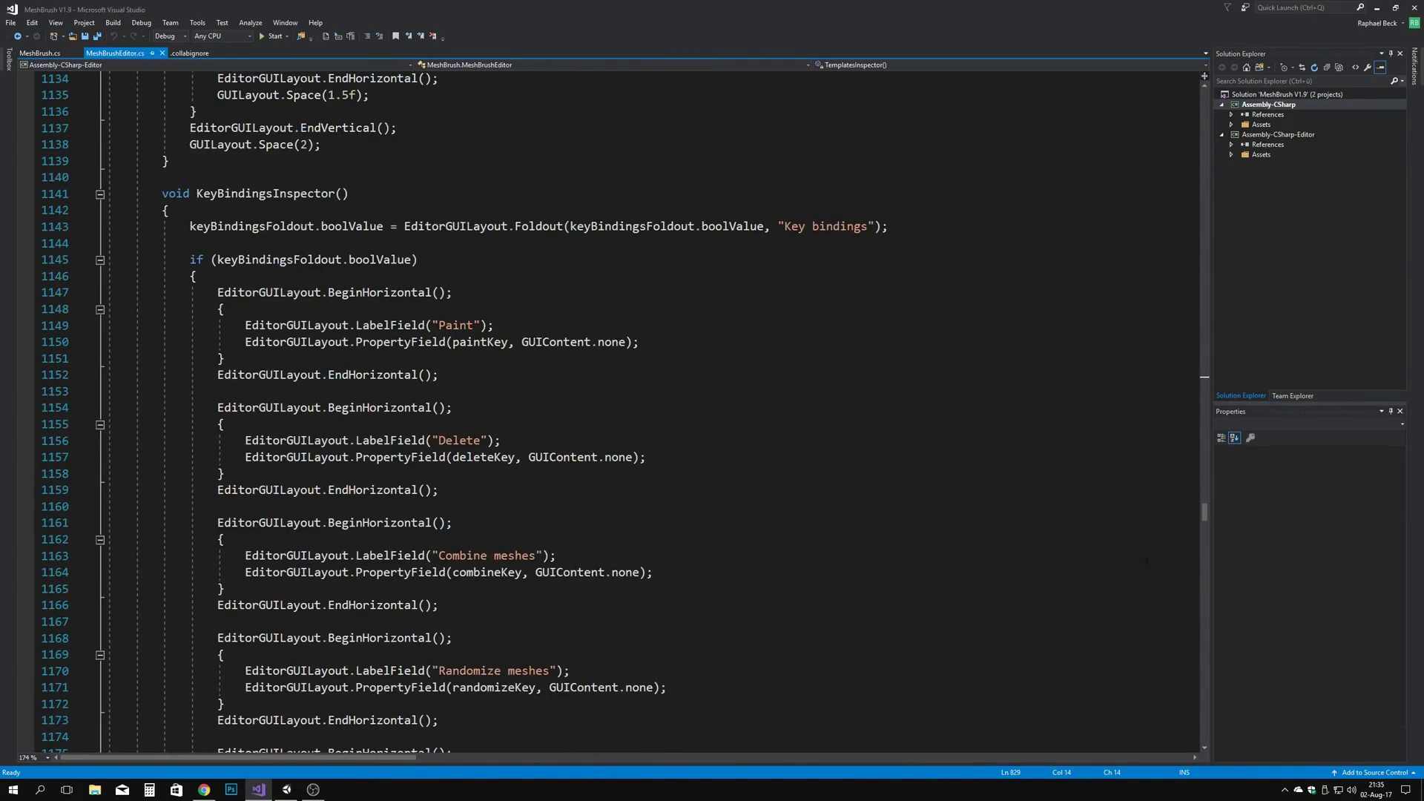
# Step: Switch back to Unity and review the terrain's MeshBrush component and the surrounding scene
pyautogui.click(288, 790)
pyautogui.click(606, 574)
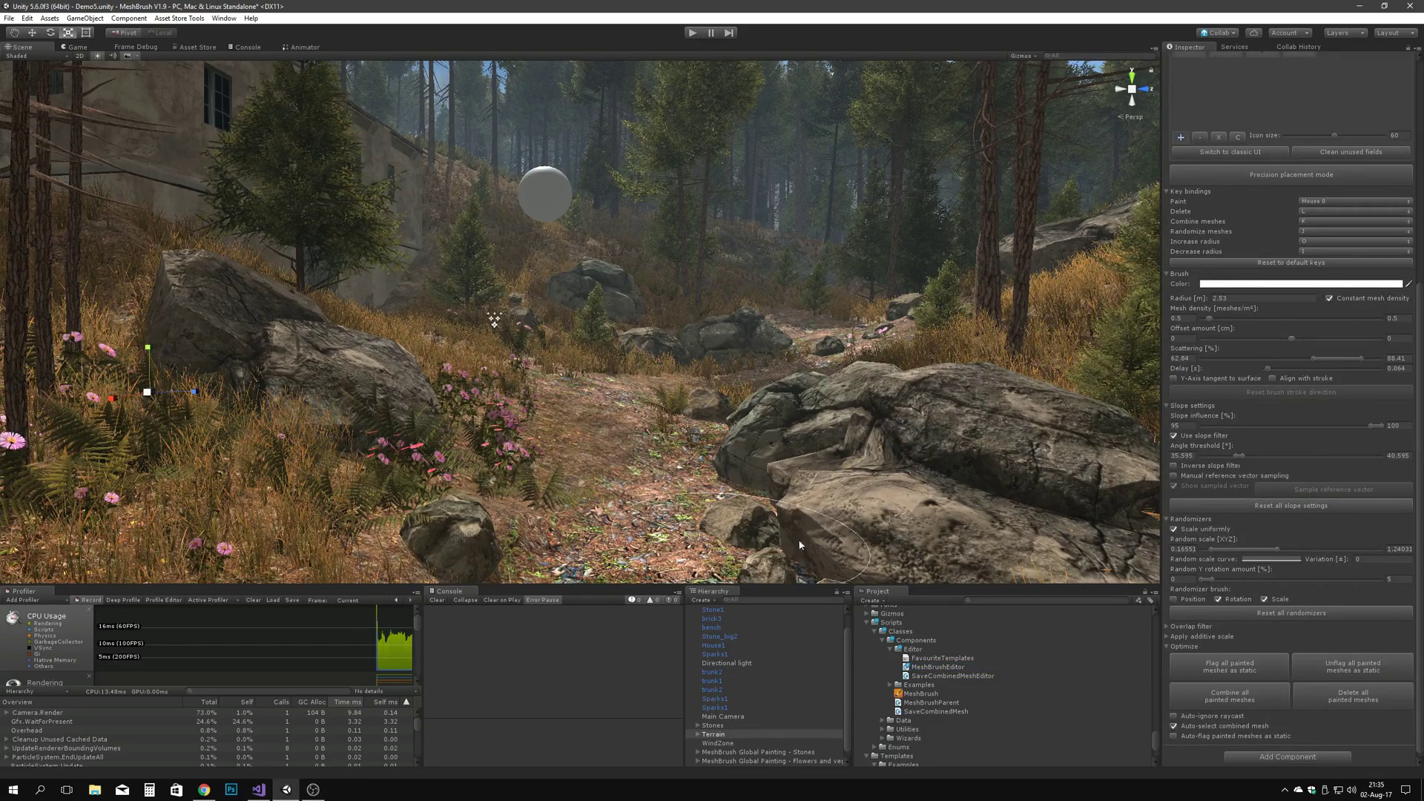
pyautogui.scroll(2, 1270, 671)
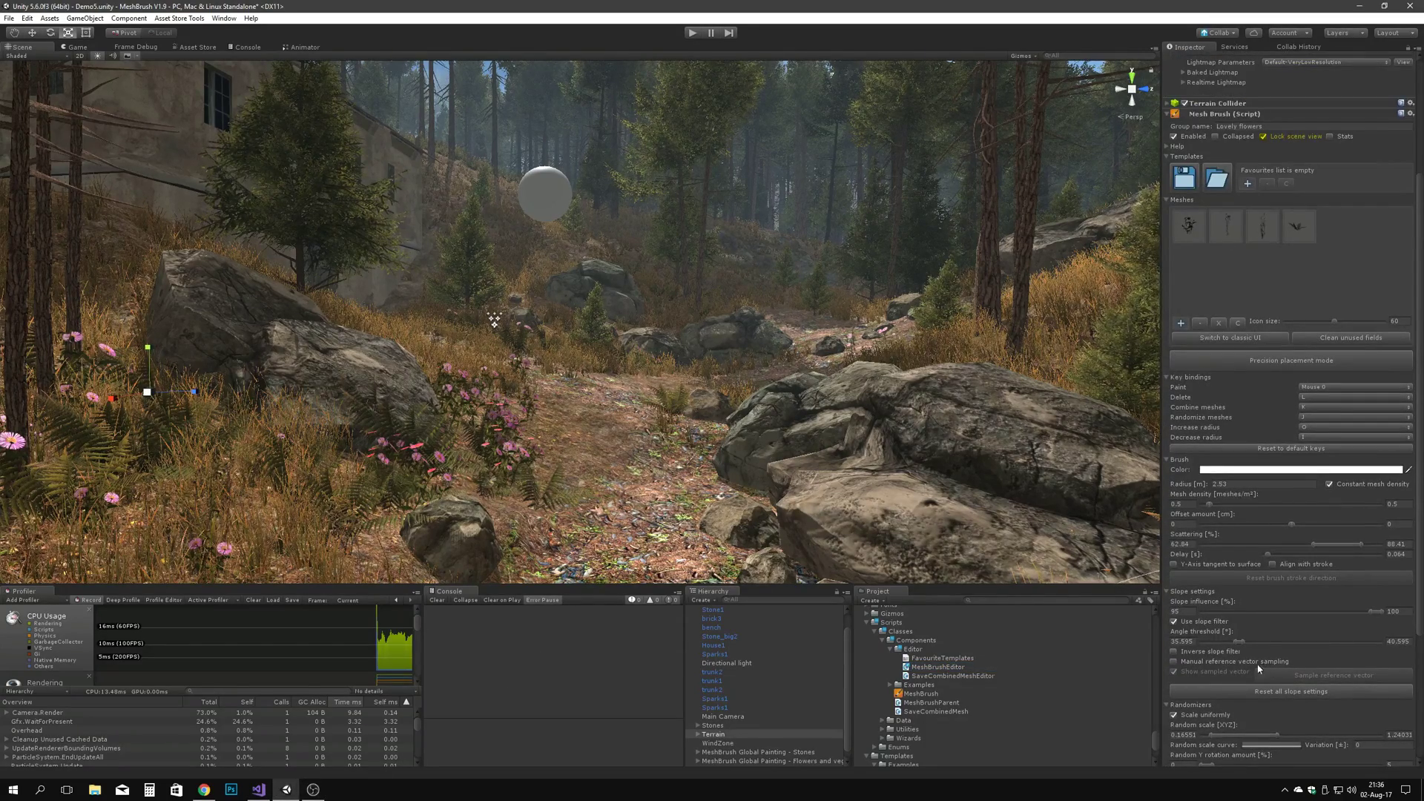
pyautogui.scroll(-3, 957, 658)
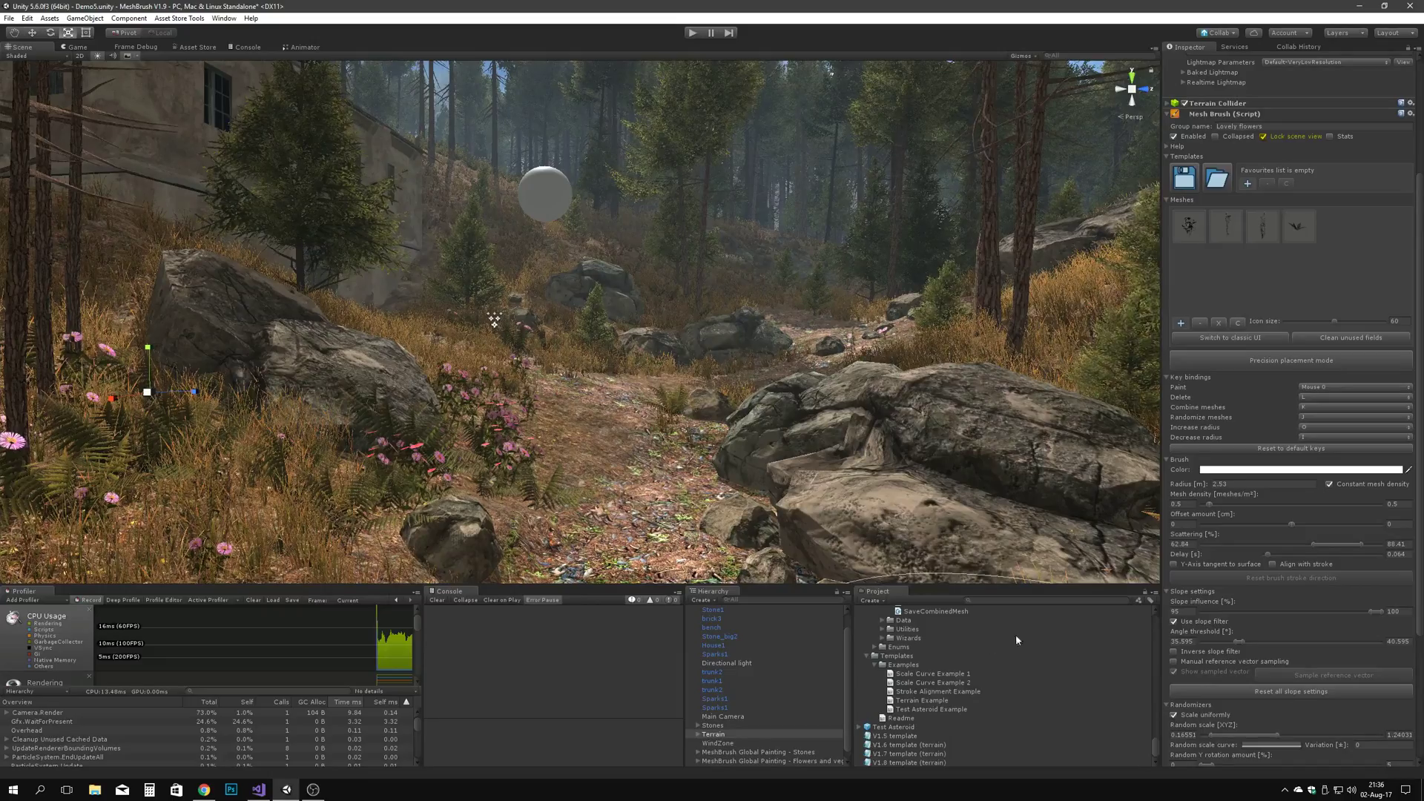
pyautogui.press('w')
pyautogui.moveTo(843, 433)
pyautogui.mouseDown(button='right')
pyautogui.moveTo(846, 460)
pyautogui.moveTo(865, 446)
pyautogui.moveTo(835, 424)
pyautogui.mouseUp(button='right')
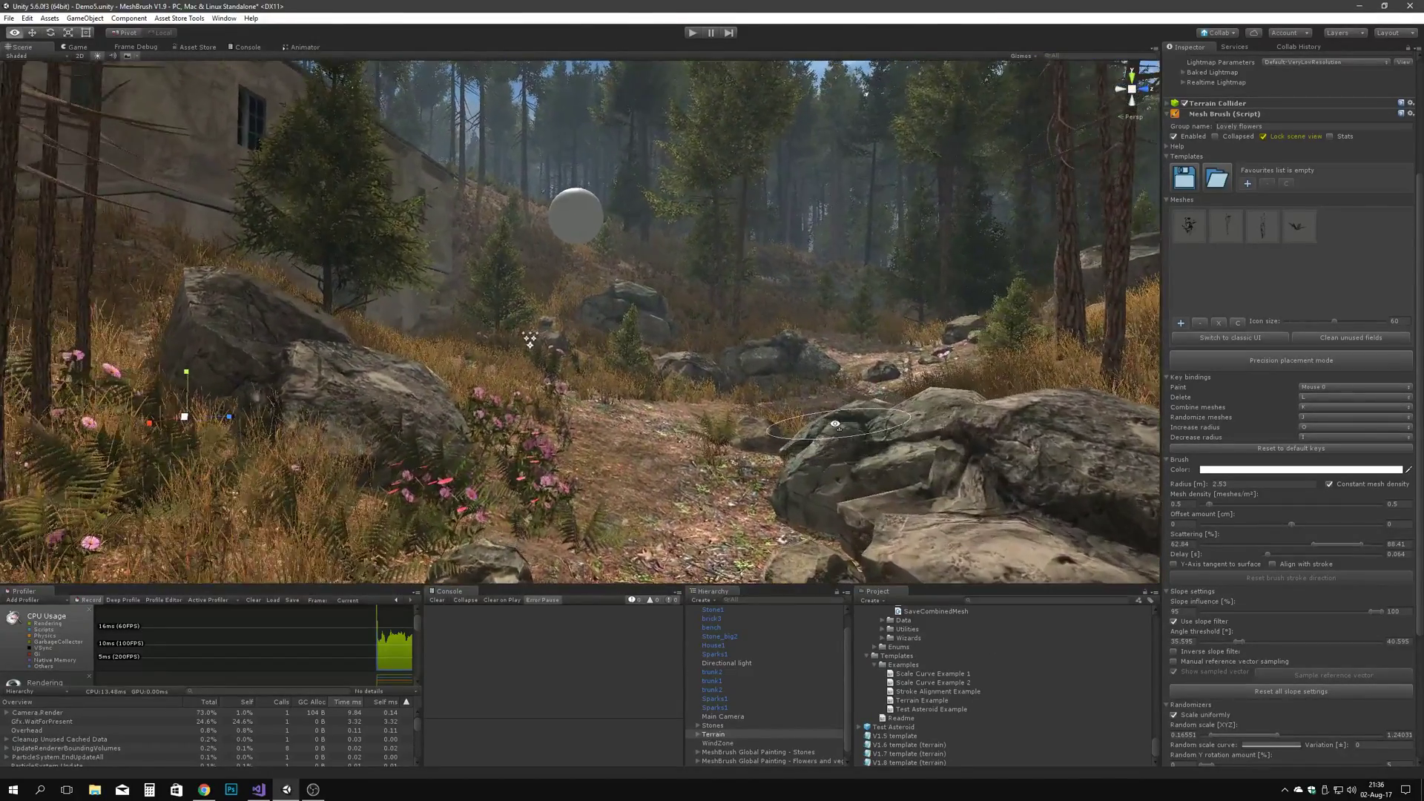
# Step: Select the MeshBrush folder in the project, and reselect the Terrain object to view its components
pyautogui.scroll(10, 936, 653)
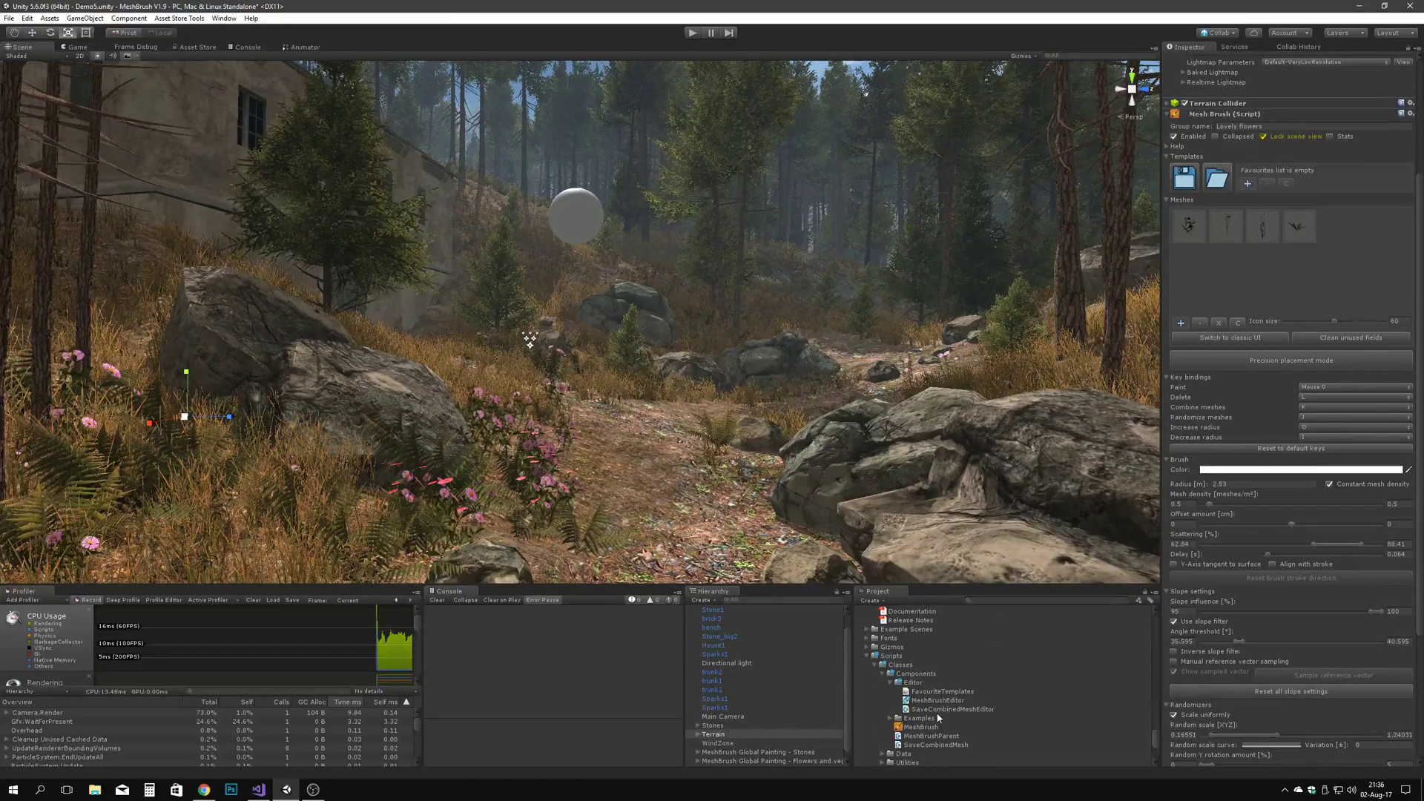
pyautogui.click(886, 694)
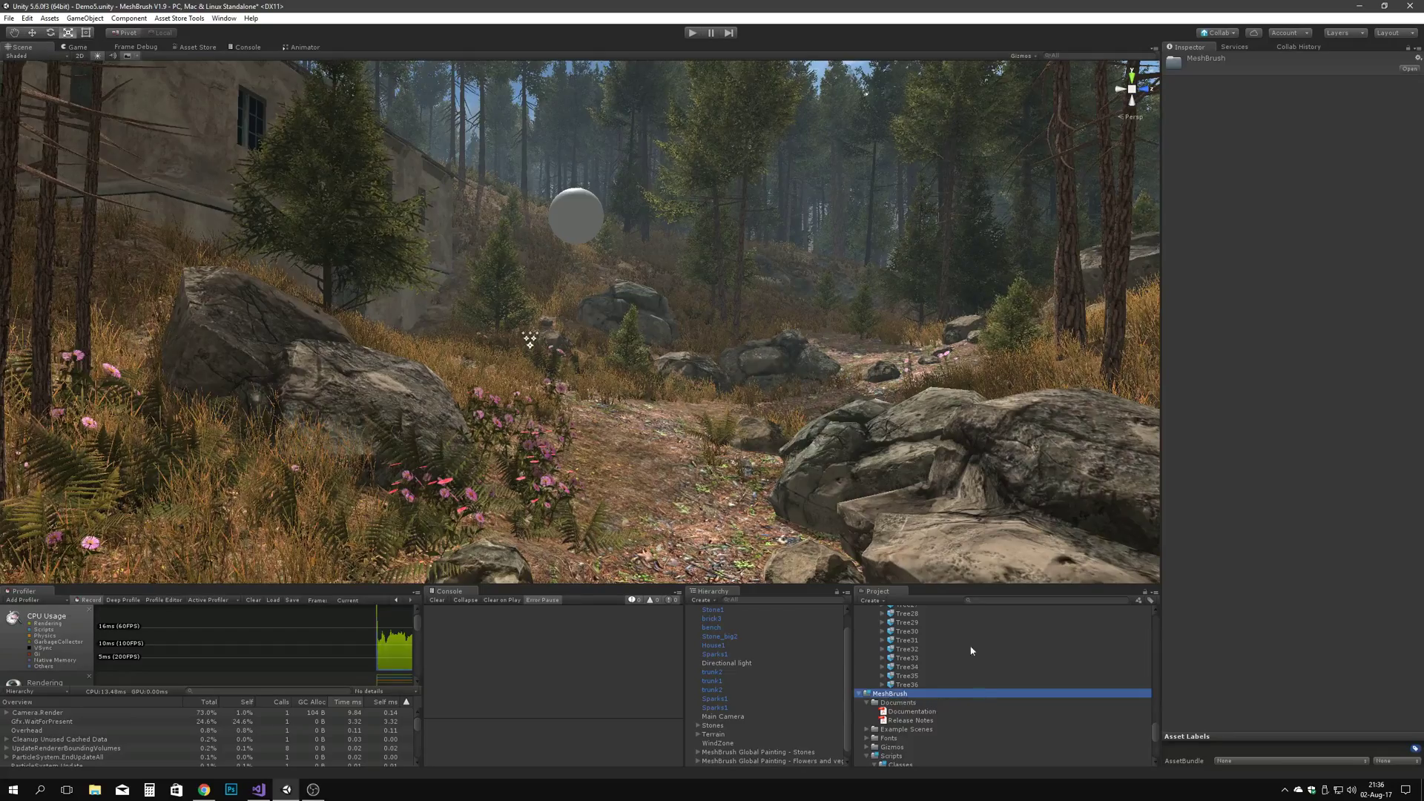
pyautogui.click(714, 734)
pyautogui.press('s')
pyautogui.moveTo(708, 512)
pyautogui.mouseDown(button='right')
pyautogui.moveTo(812, 522)
pyautogui.moveTo(752, 468)
pyautogui.moveTo(771, 477)
pyautogui.mouseUp(button='right')
pyautogui.press('w')
# Step: Open the V1.6 and V1.7 terrain templates in Notepad to view their contents, closing each one
pyautogui.scroll(-6, 918, 655)
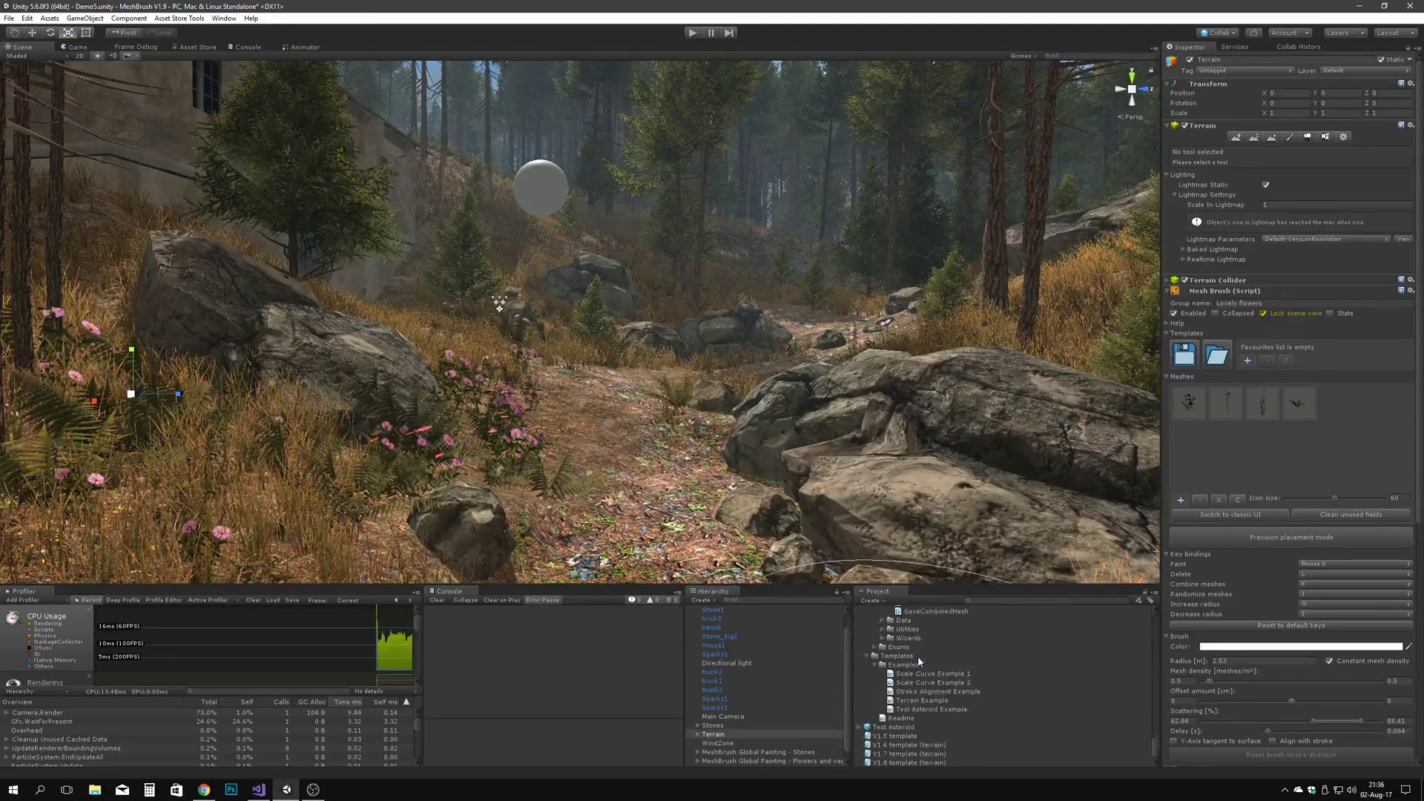
pyautogui.click(914, 763)
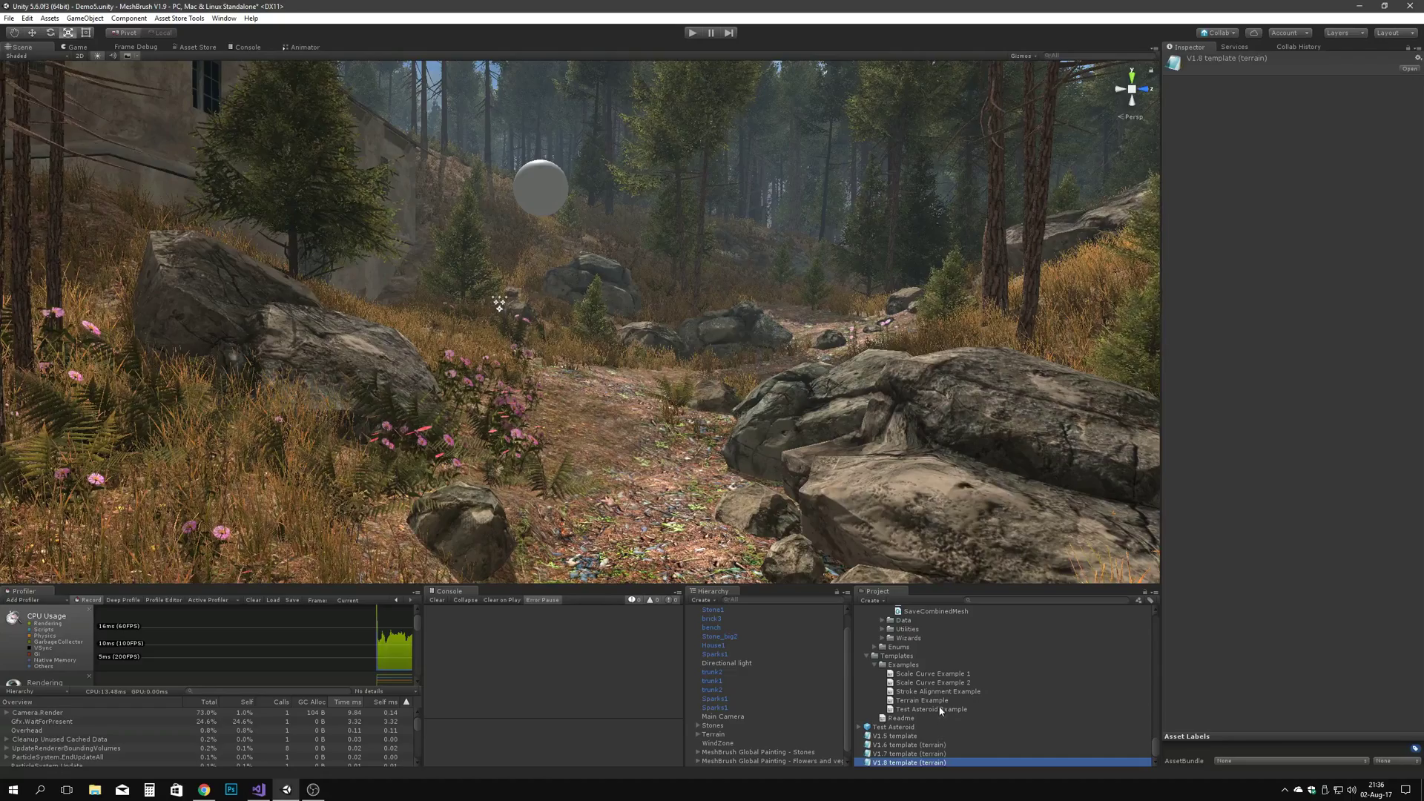
pyautogui.scroll(1, 913, 671)
pyautogui.scroll(-1, 961, 659)
pyautogui.doubleClick(900, 745)
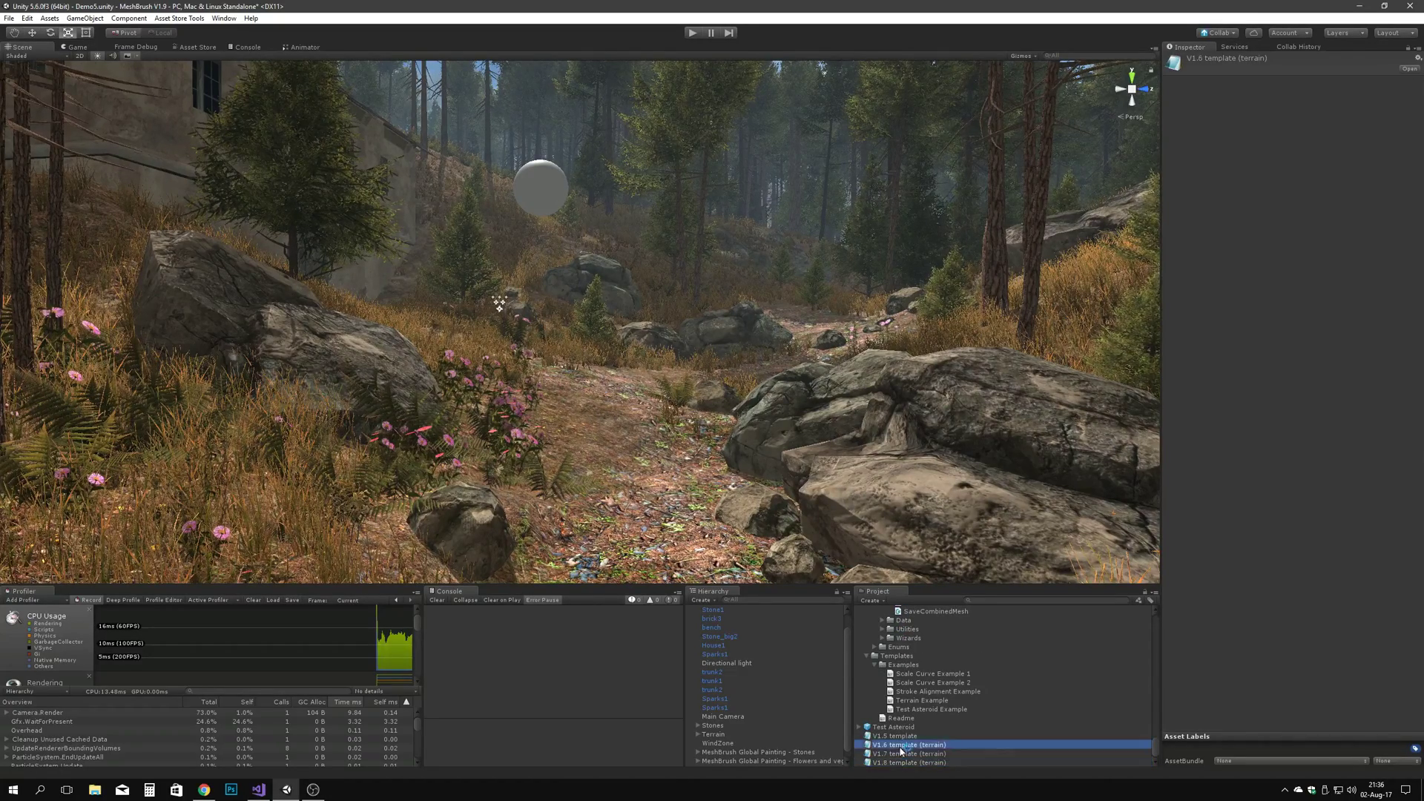
pyautogui.click(1247, 192)
pyautogui.doubleClick(883, 753)
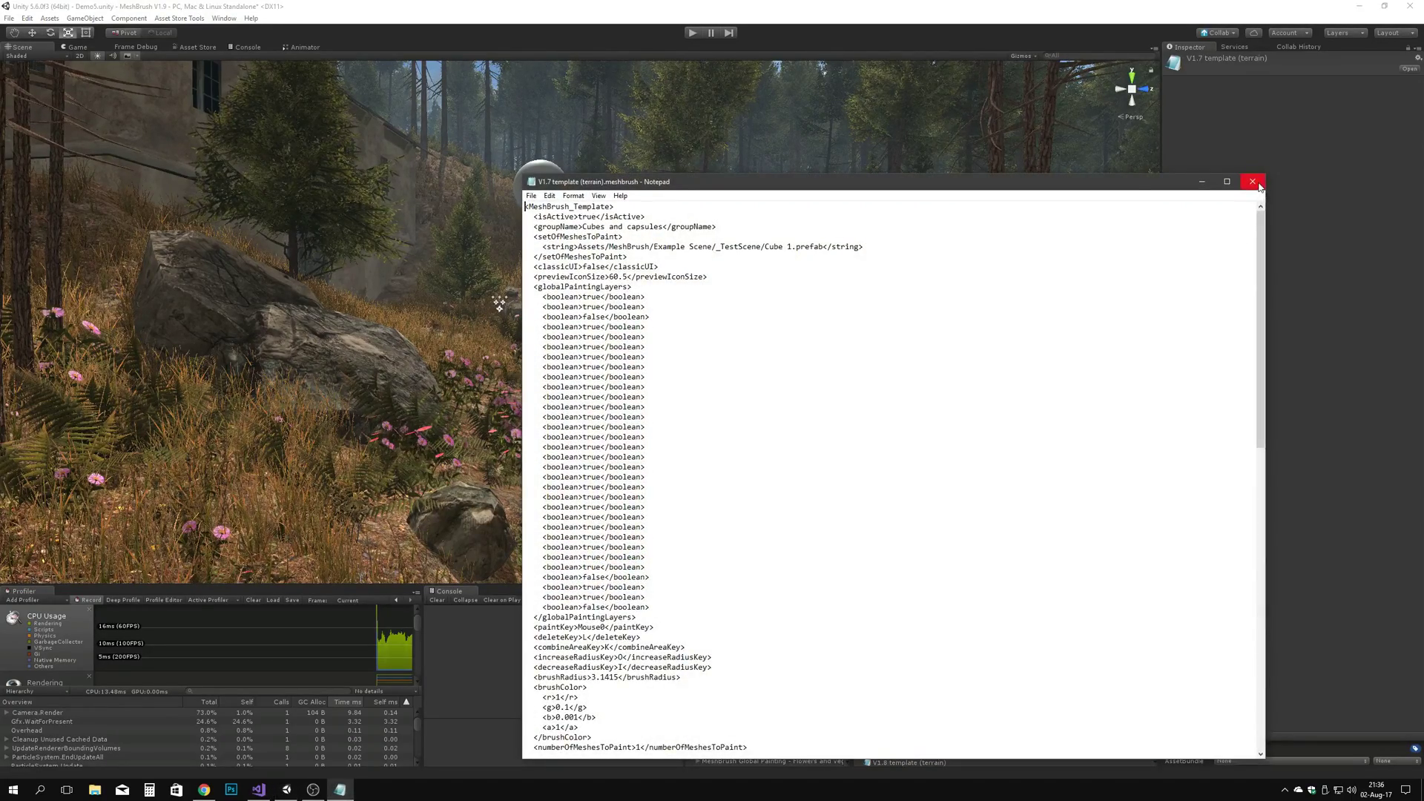
pyautogui.click(1258, 186)
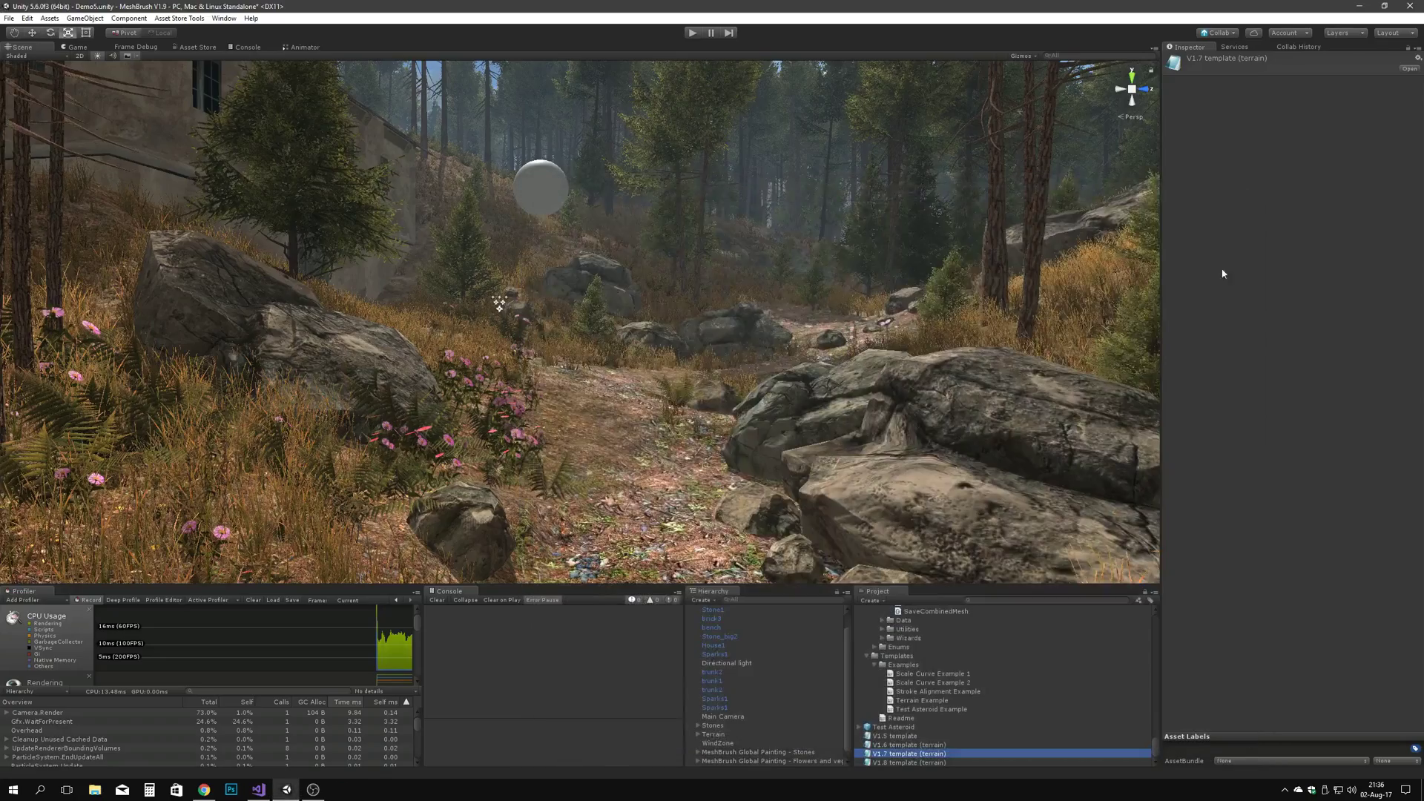
# Step: Select the V1.5 through V1.8 template files and migrate them with MeshBrush's template migration command
pyautogui.click(926, 764)
pyautogui.keyDown('shift'); pyautogui.click(894, 737); pyautogui.keyUp('shift')
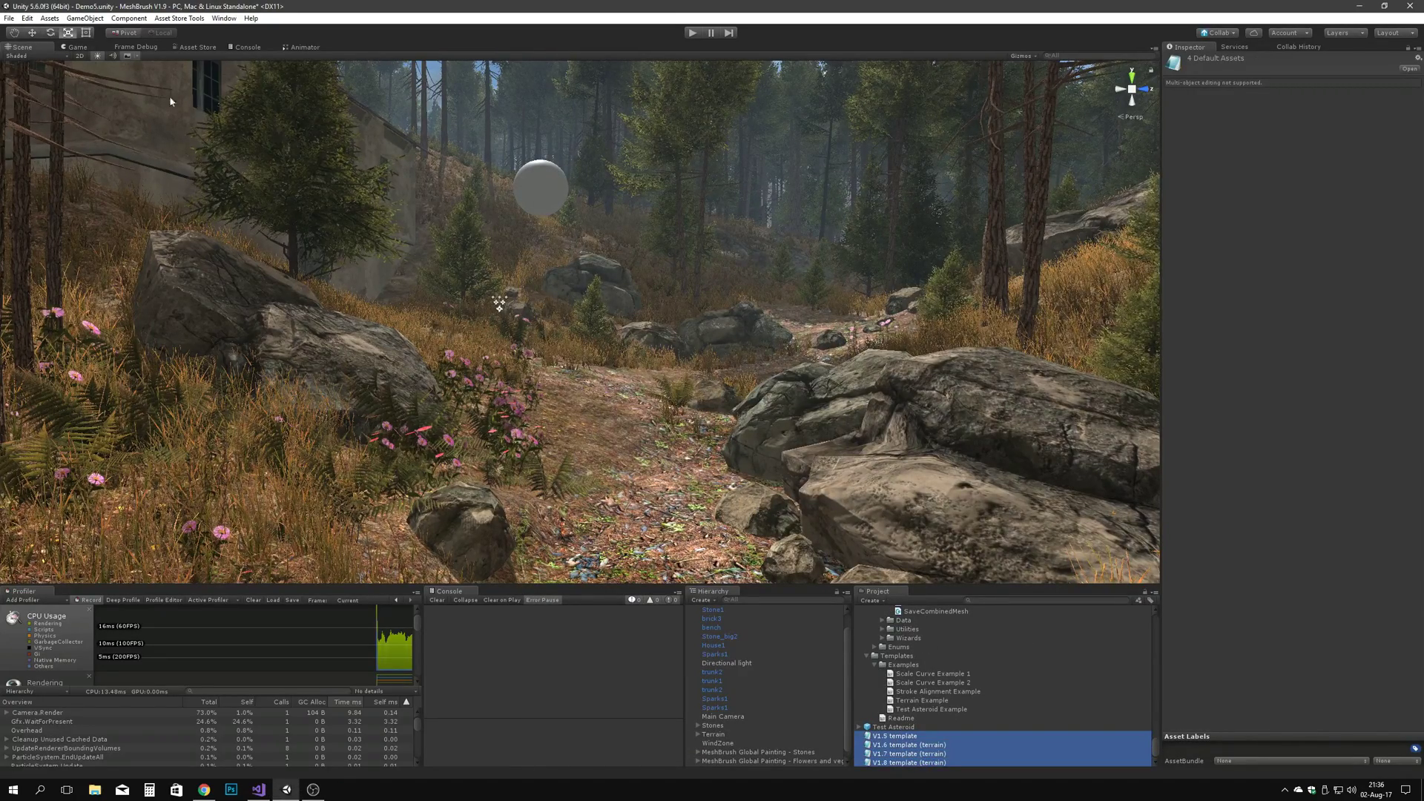
pyautogui.click(85, 18)
pyautogui.moveTo(118, 222)
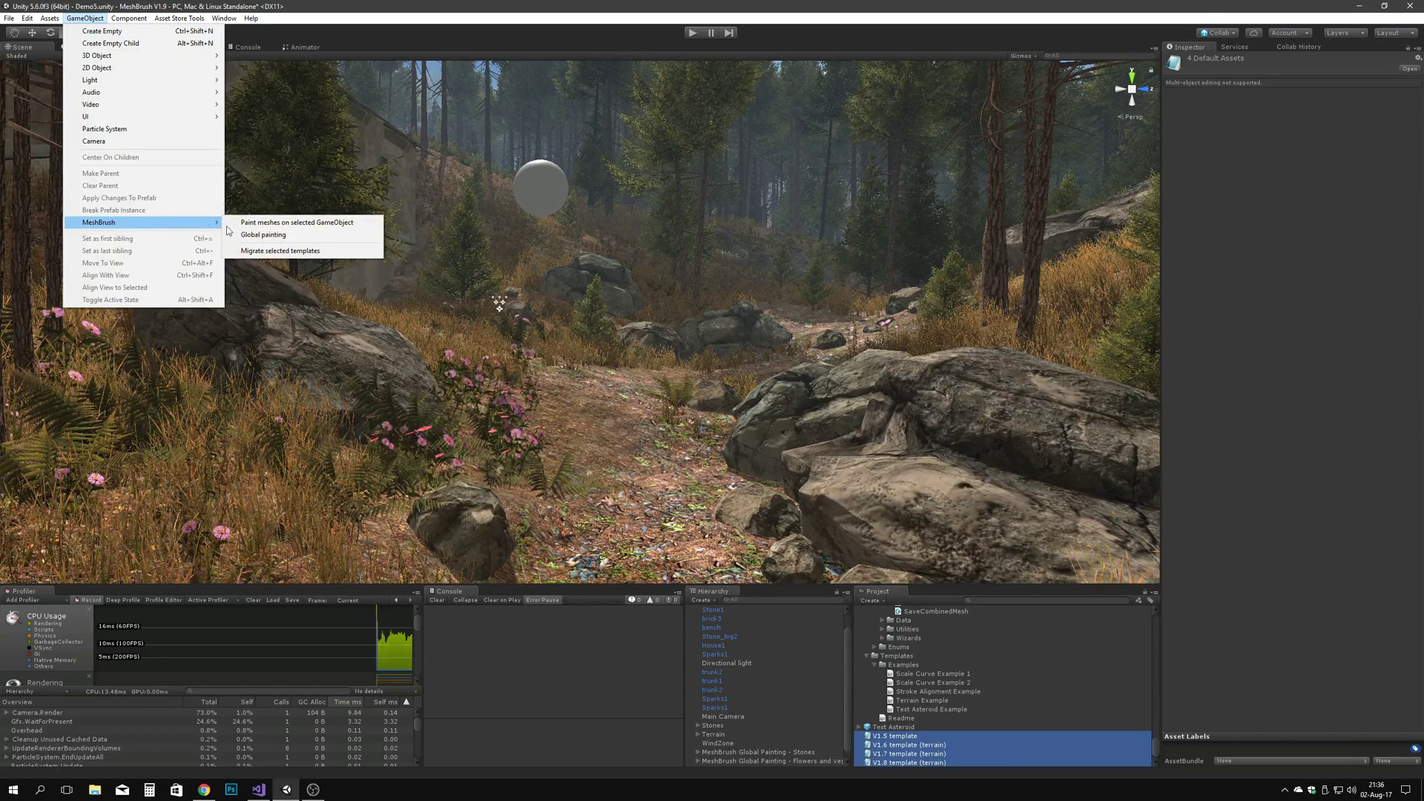
pyautogui.click(282, 251)
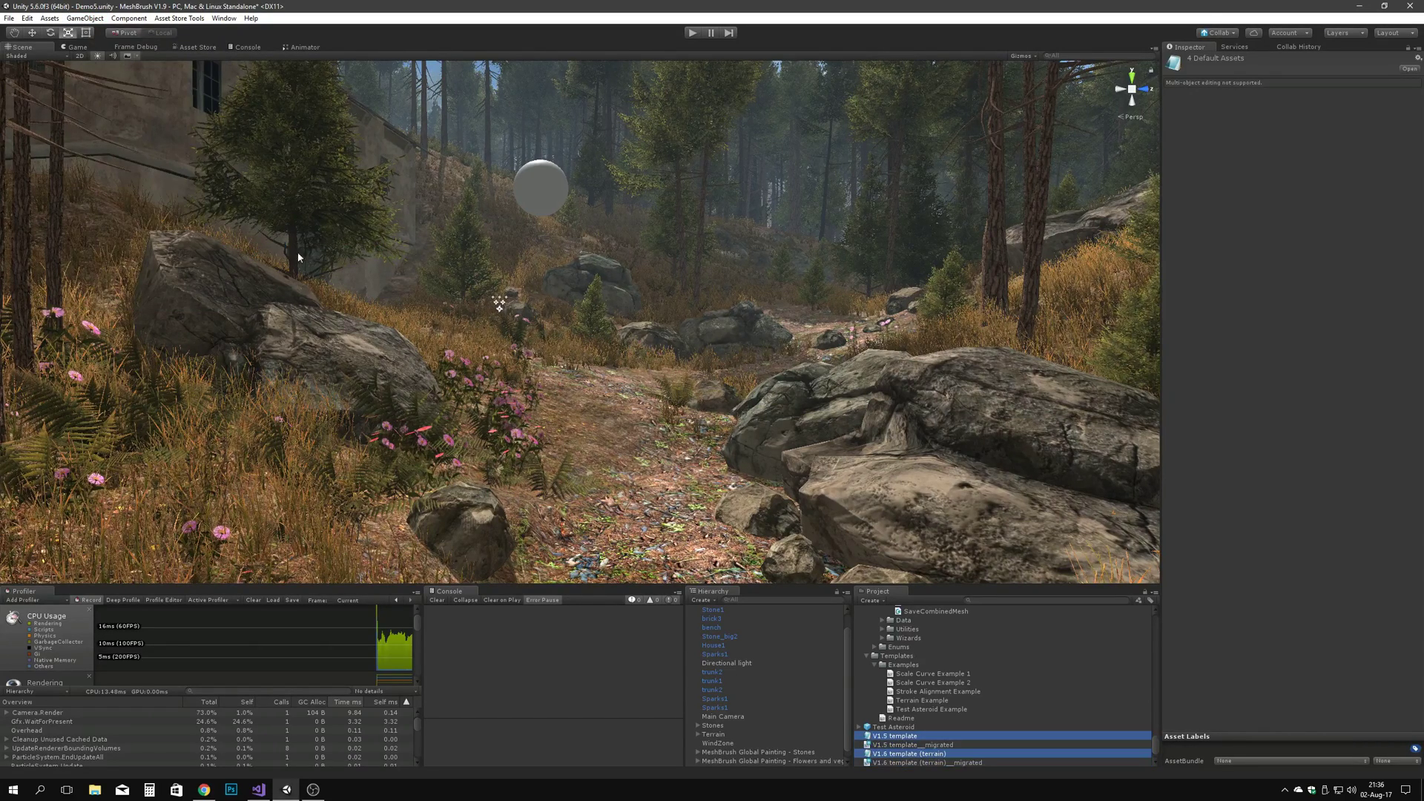
# Step: Open the migrated V1.6 terrain template in Visual Studio, reload the solution, and read through its XML
pyautogui.scroll(-2, 976, 695)
pyautogui.doubleClick(960, 726)
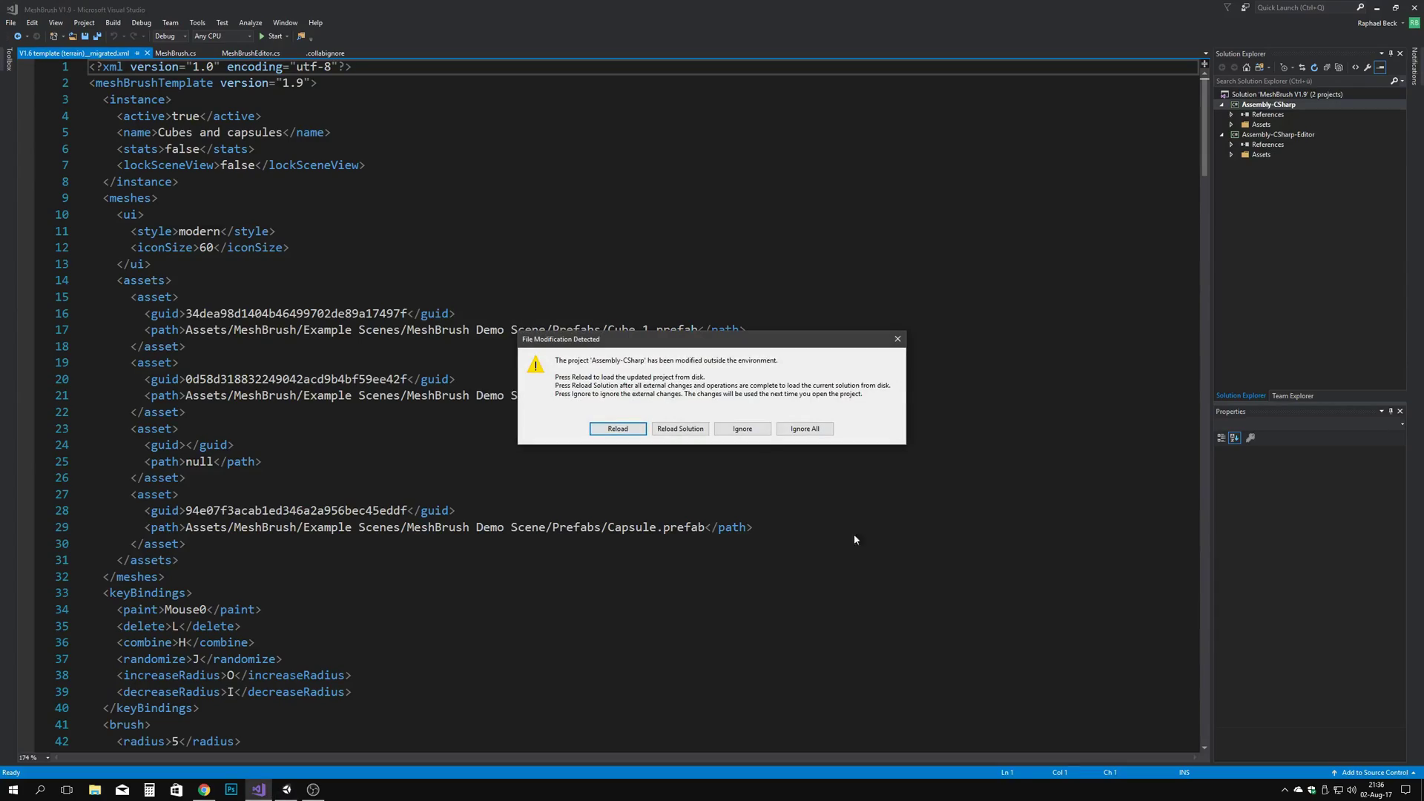
pyautogui.click(677, 429)
pyautogui.scroll(-20, 524, 441)
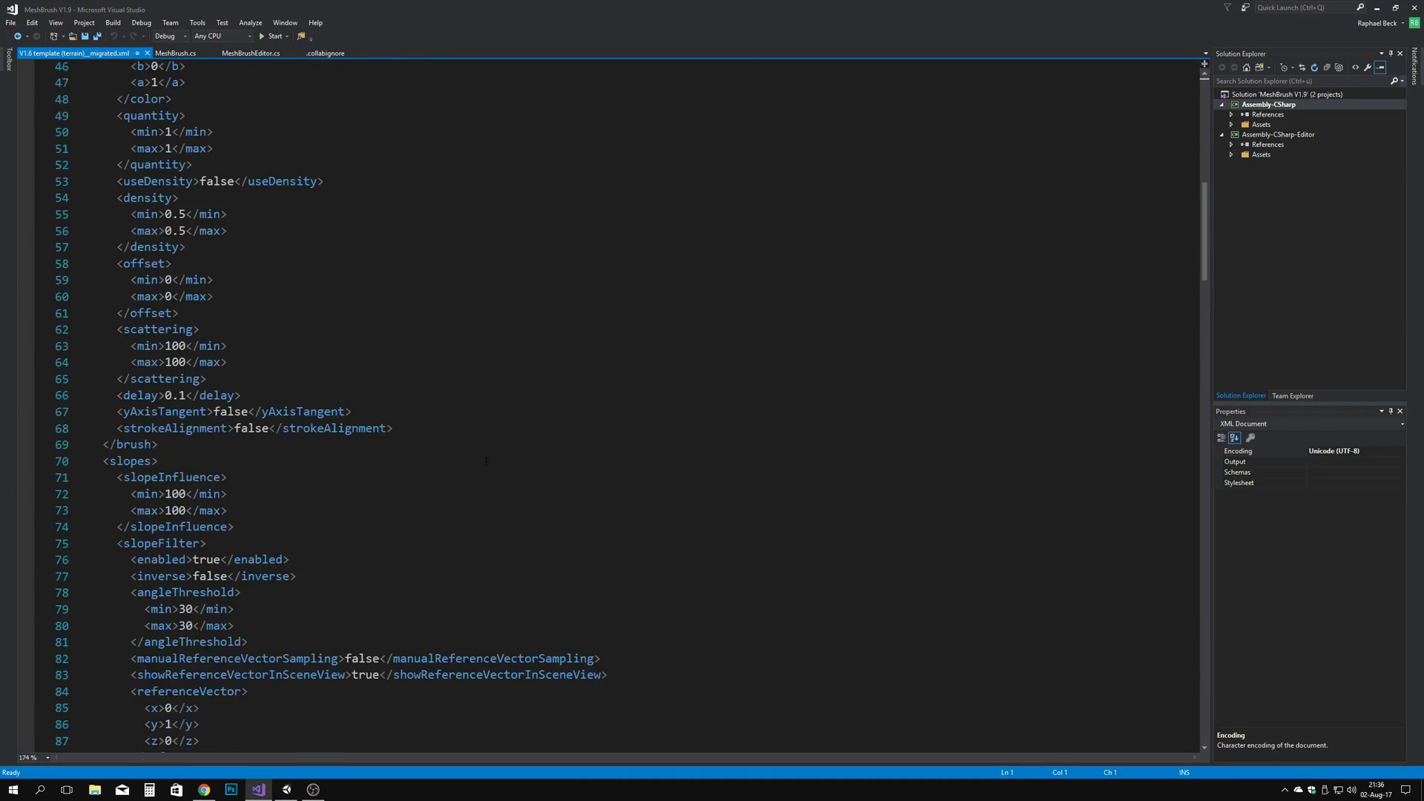
pyautogui.scroll(-4, 477, 494)
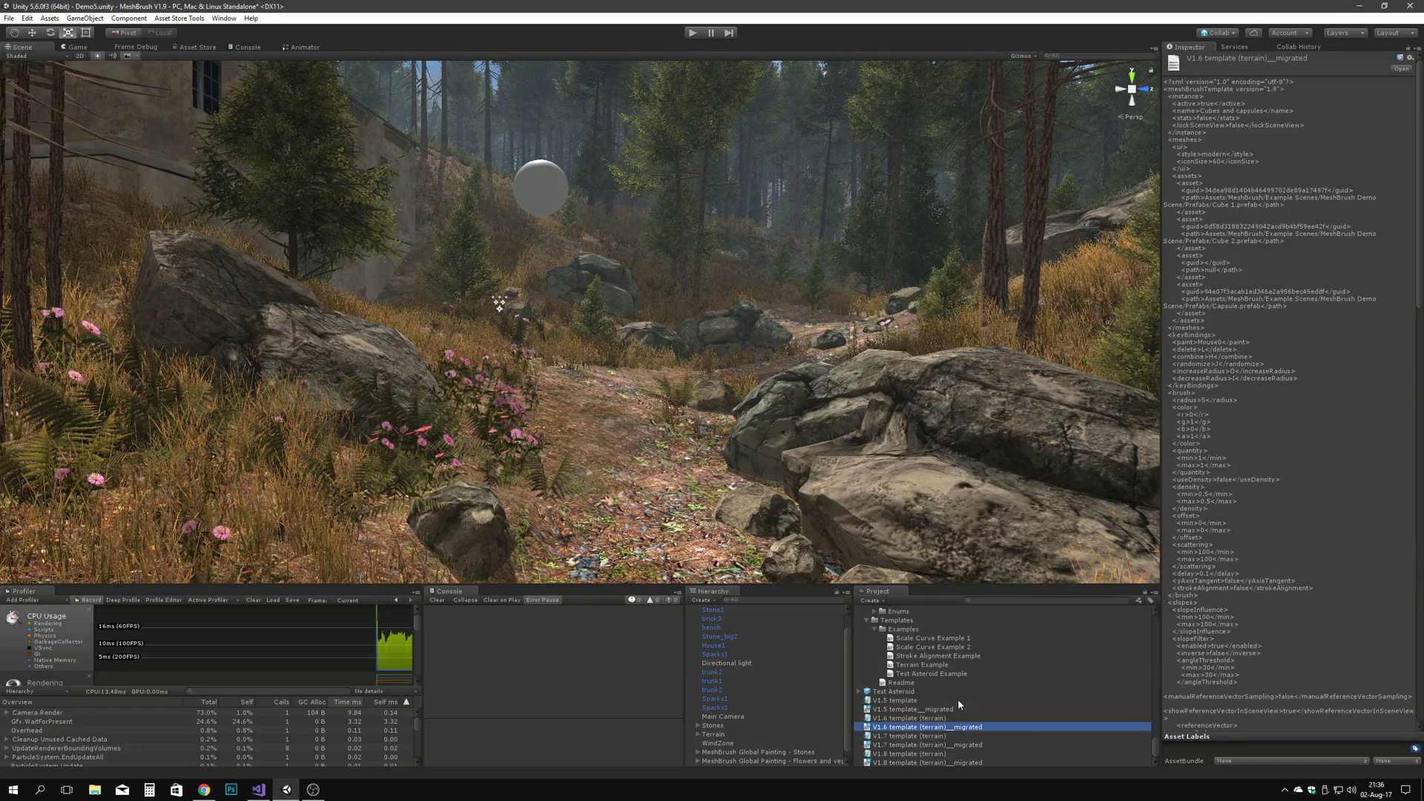
# Step: Select the Release Notes document in the MeshBrush Documents folder in Unity
pyautogui.scroll(5, 955, 700)
pyautogui.click(907, 652)
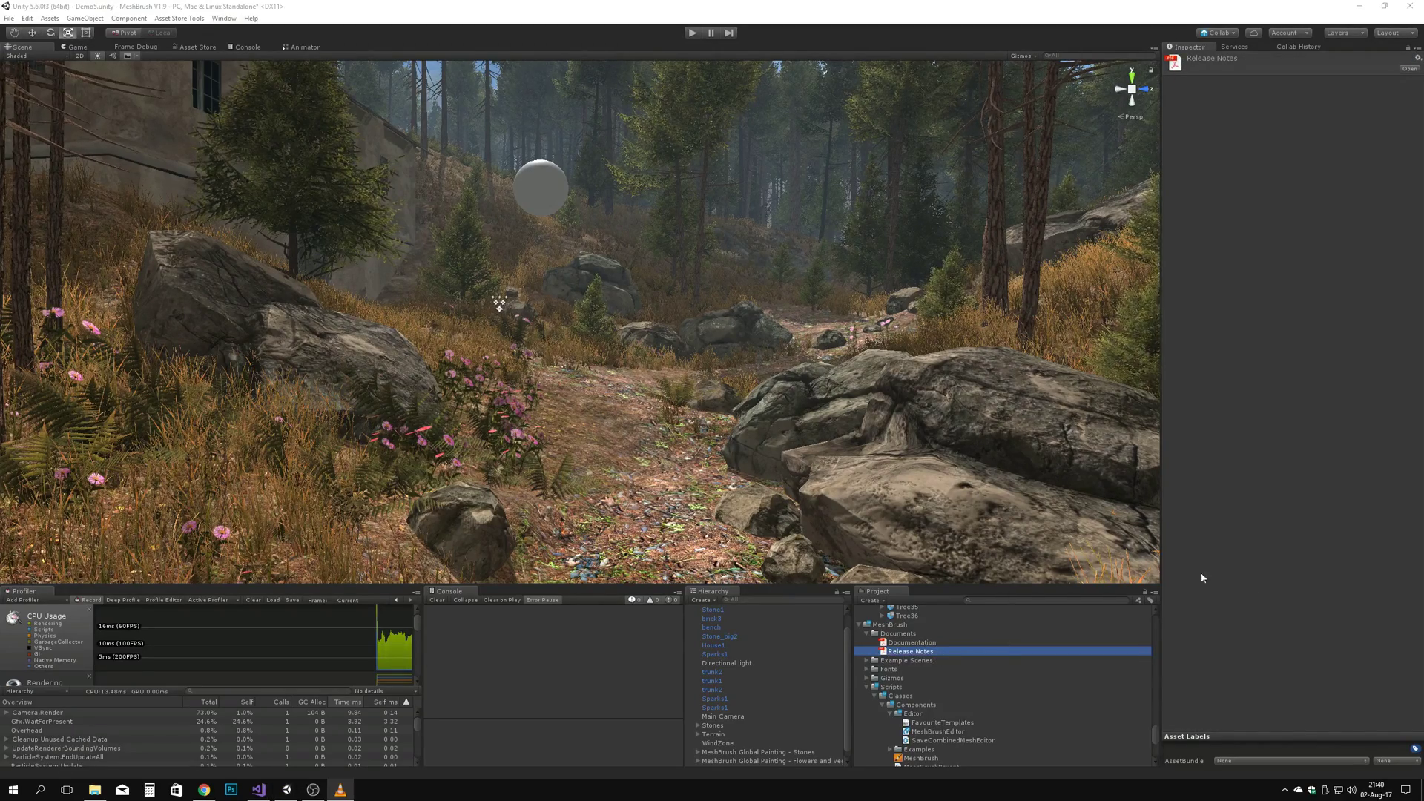
# Step: Select the floating sphere beside the house and scale it up uniformly to about 9.8
pyautogui.moveTo(985, 489); pyautogui.dragTo(627, 363, button='right')
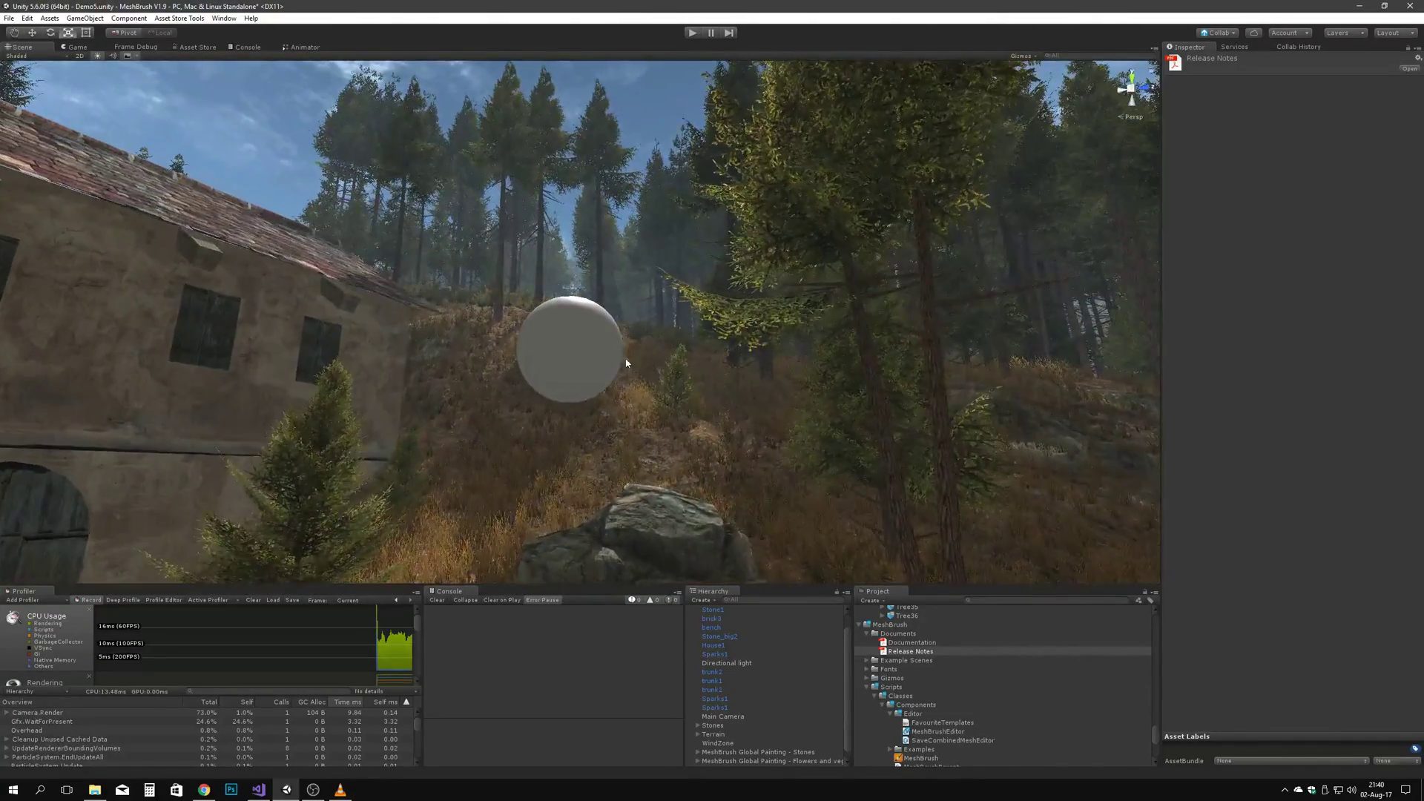
pyautogui.click(573, 348)
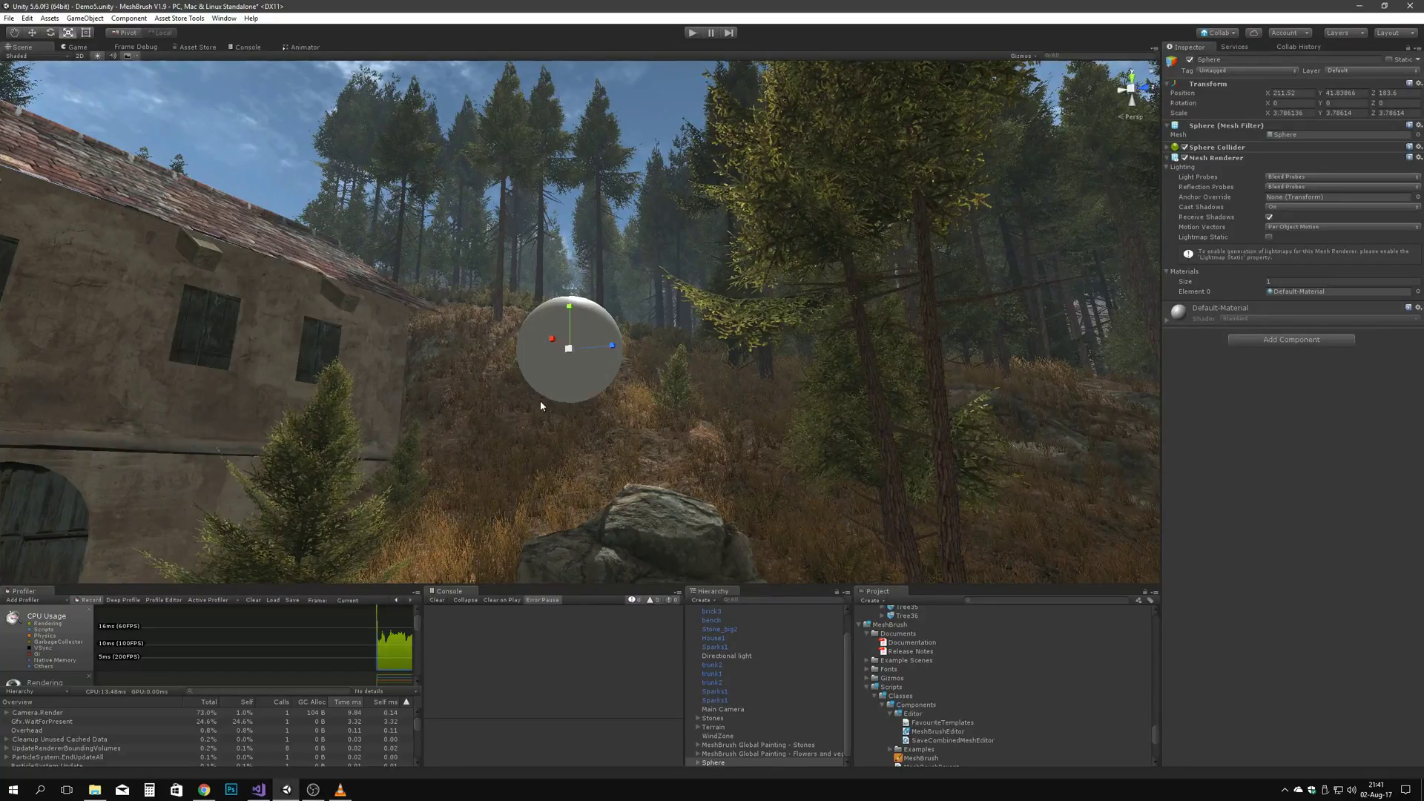
pyautogui.scroll(2, 539, 401)
pyautogui.moveTo(564, 353); pyautogui.dragTo(616, 344)
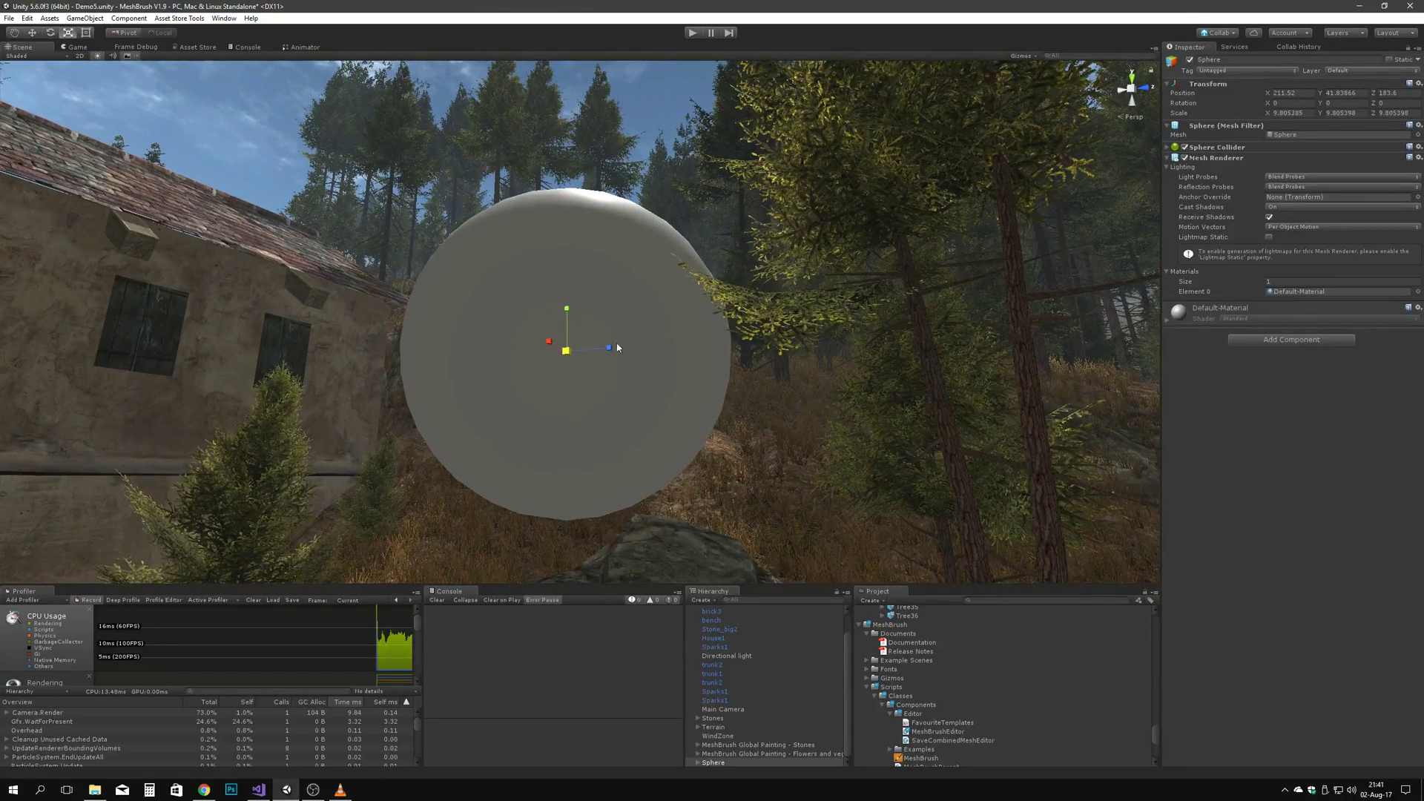
# Step: Add MeshBrush to the selected sphere with the command for painting meshes on the selected GameObject
pyautogui.click(83, 18)
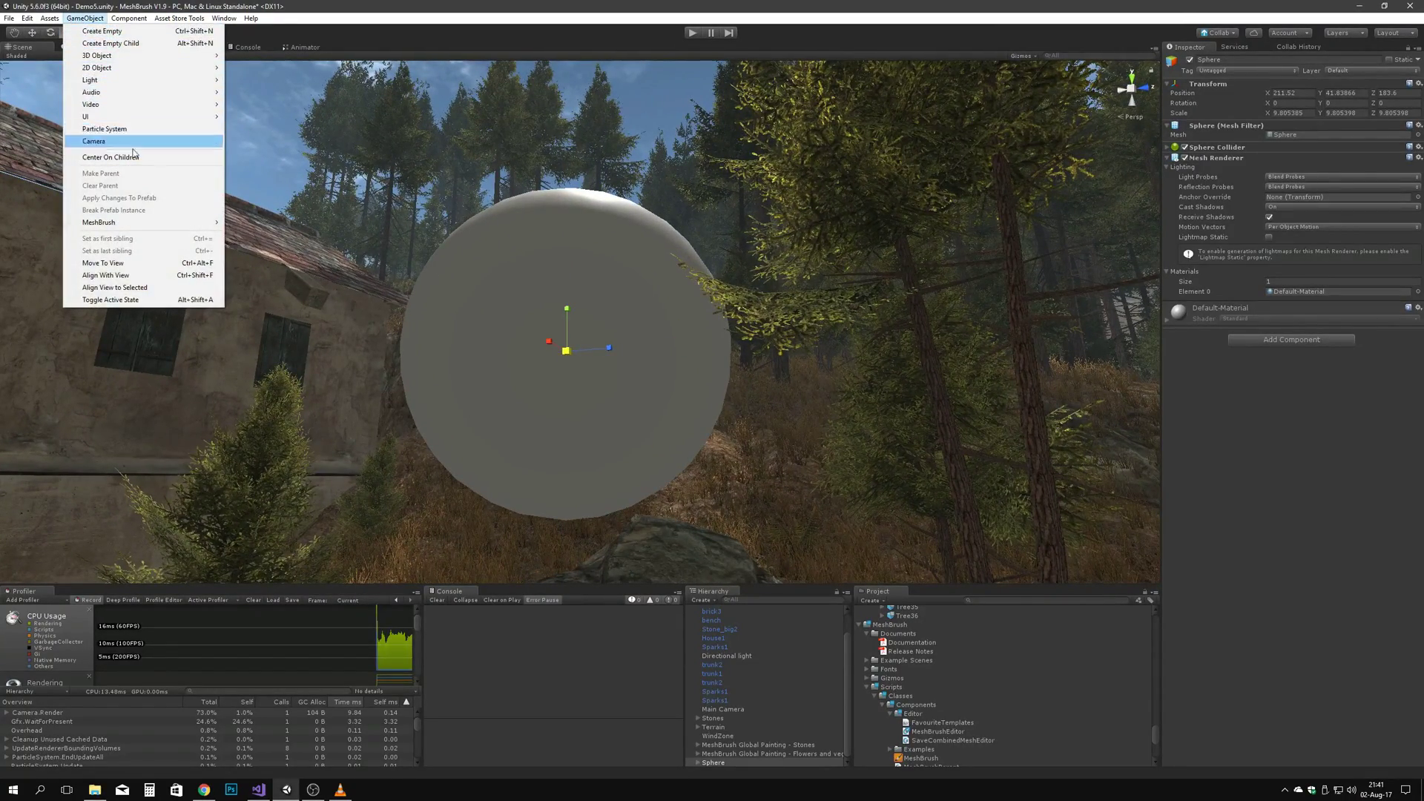
pyautogui.moveTo(144, 225)
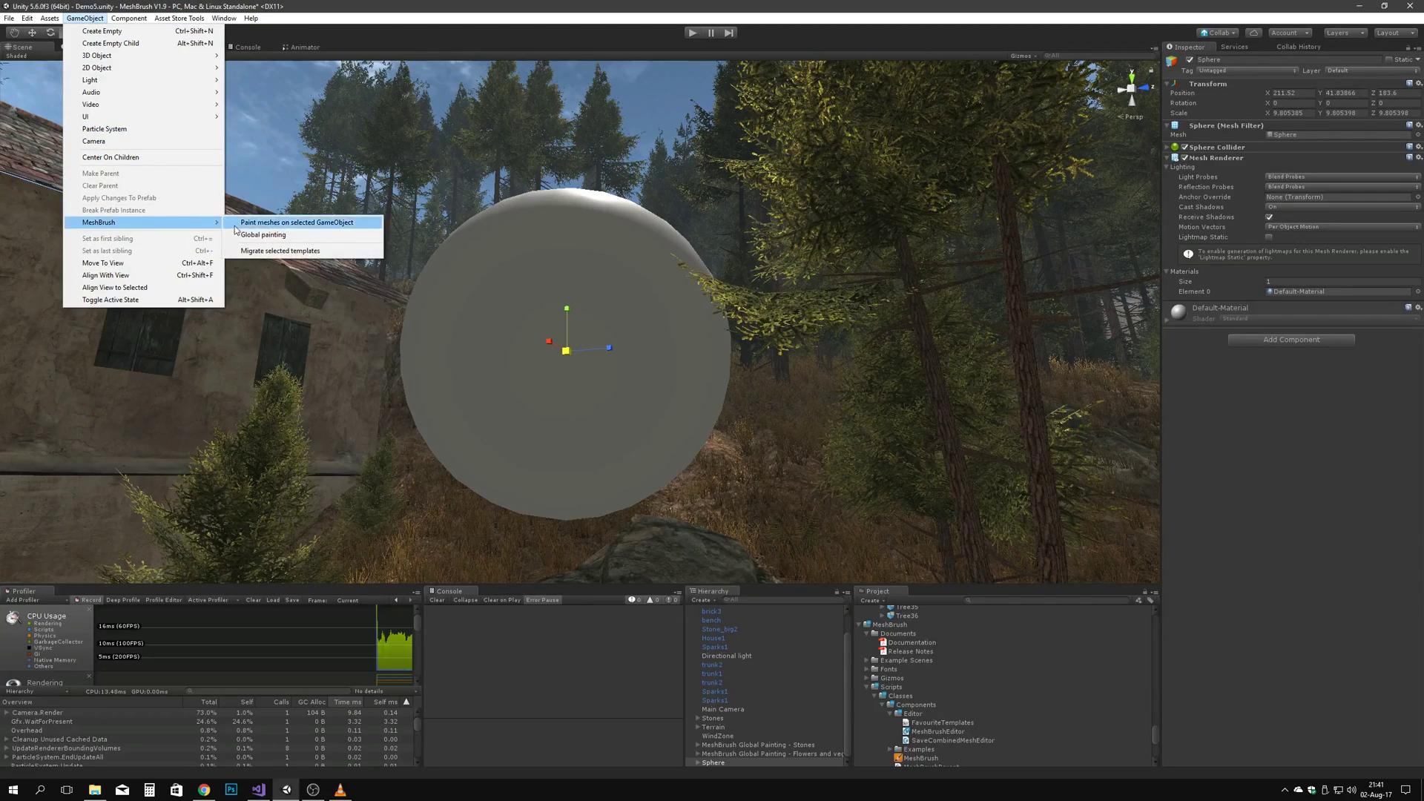
pyautogui.click(364, 229)
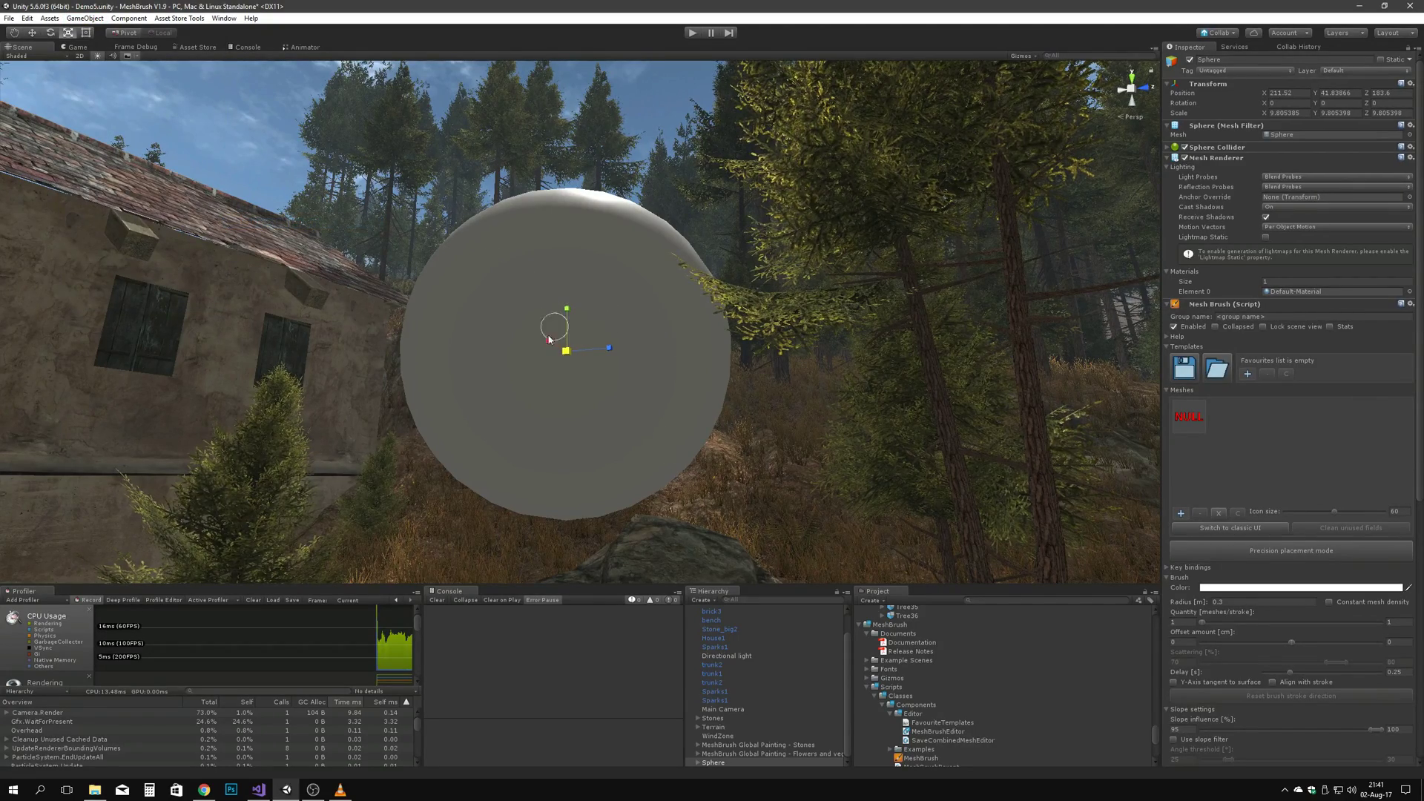
pyautogui.moveTo(852, 442); pyautogui.dragTo(882, 450, button='right')
pyautogui.press('s')
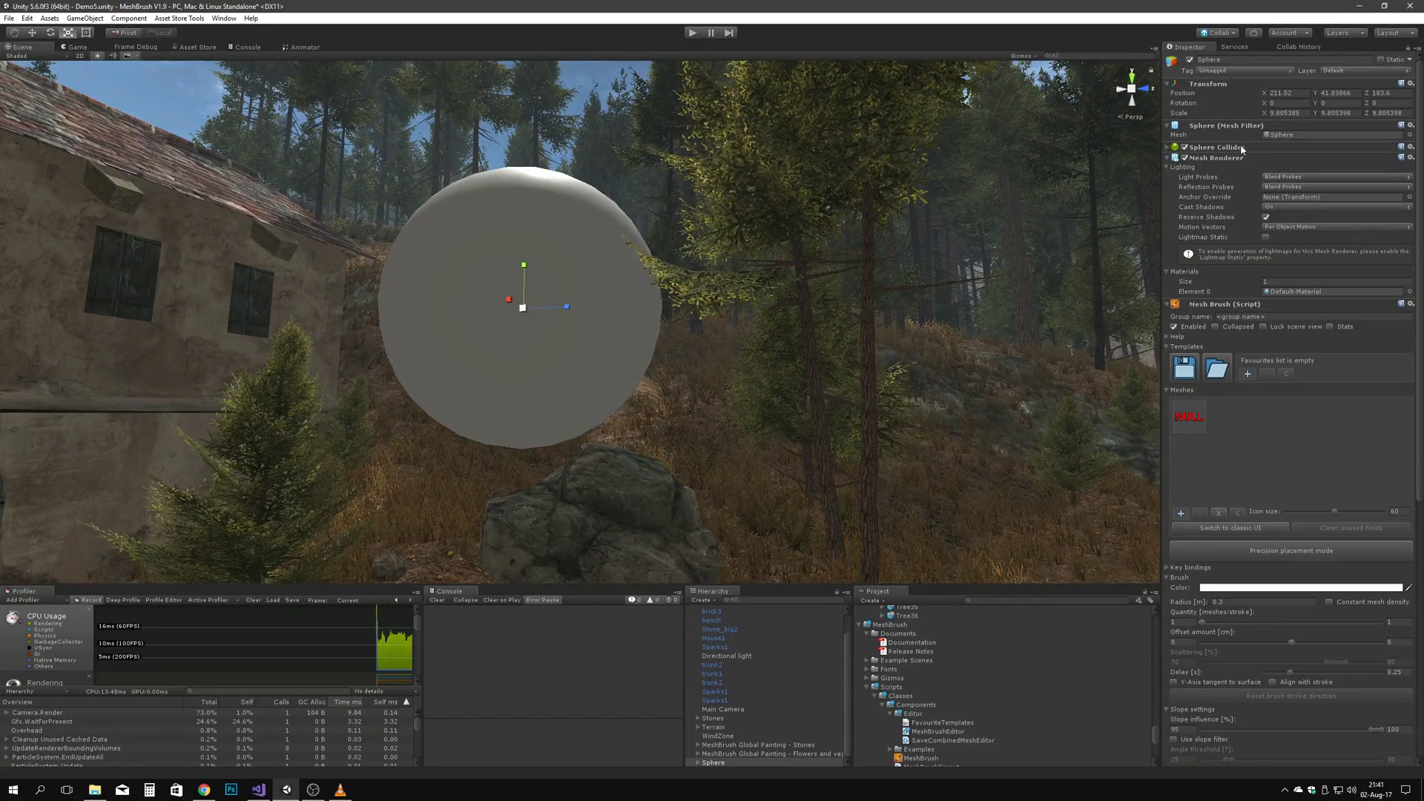
# Step: Shrink and enlarge the brush circle over the sphere, ending with a brush radius of about 2.77 m
pyautogui.moveTo(512, 313); pyautogui.dragTo(551, 328, button='right')
pyautogui.press('o')
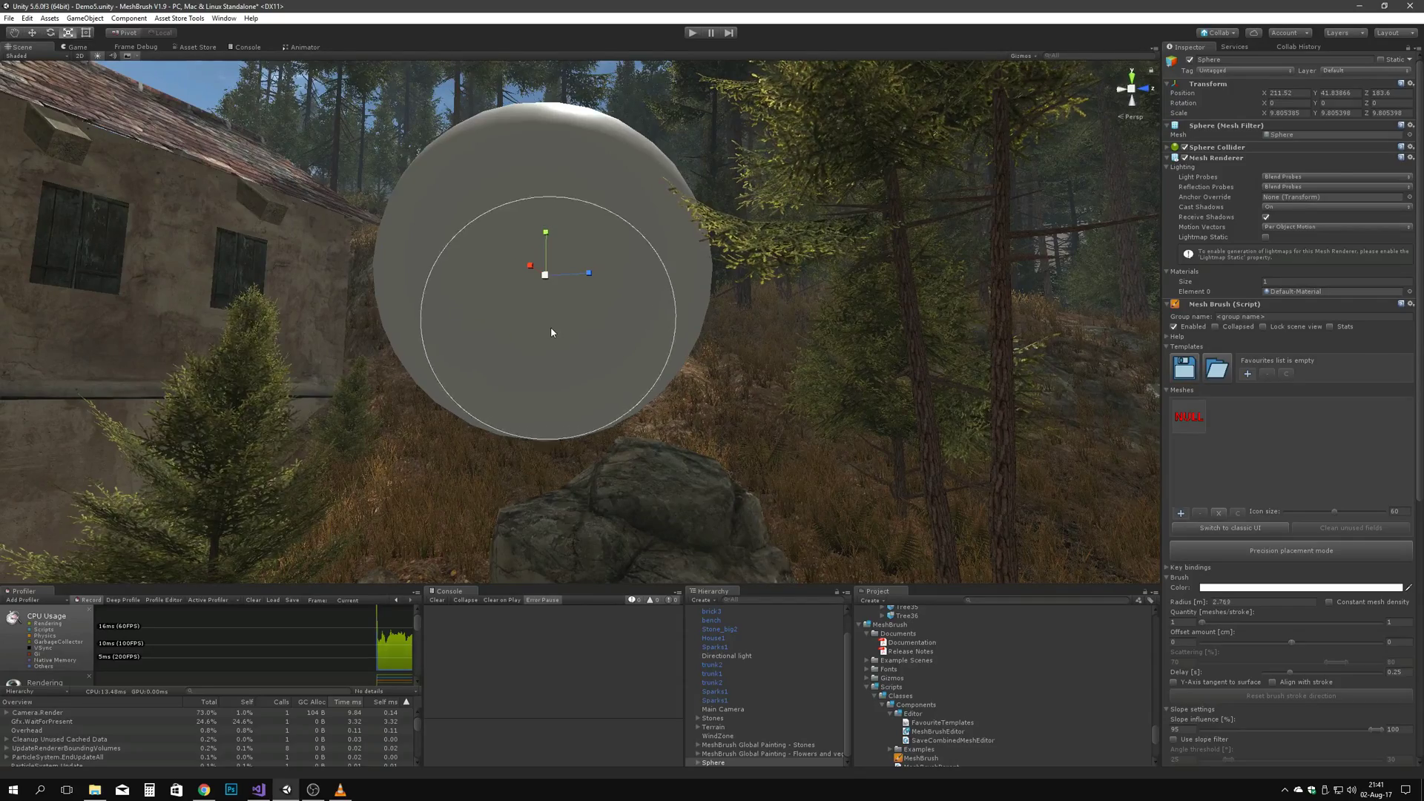
pyautogui.press('o')
pyautogui.press('i')
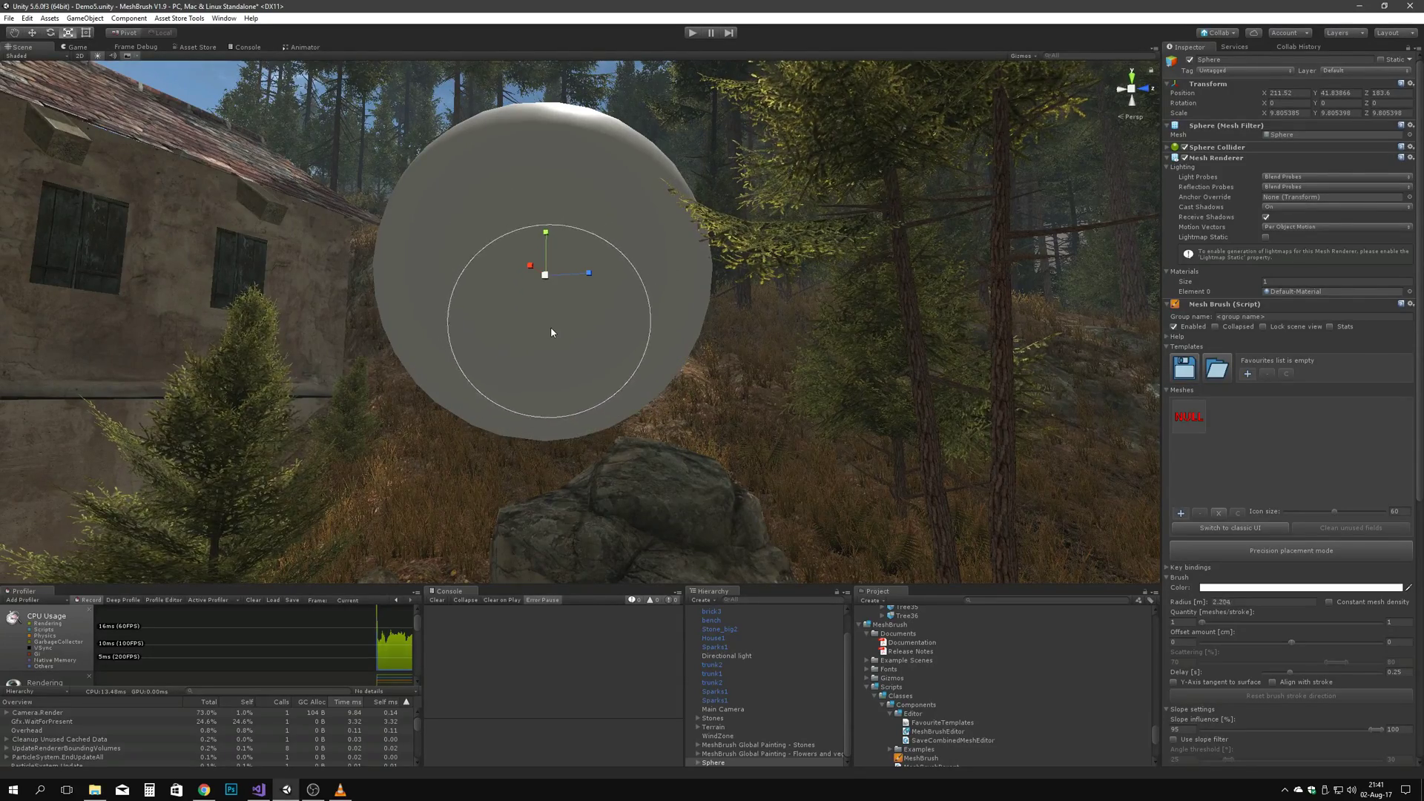
pyautogui.press('i')
pyautogui.press('i')
pyautogui.press('i')
pyautogui.press('o')
pyautogui.press('o')
pyautogui.press('o')
pyautogui.press('o')
pyautogui.press('o')
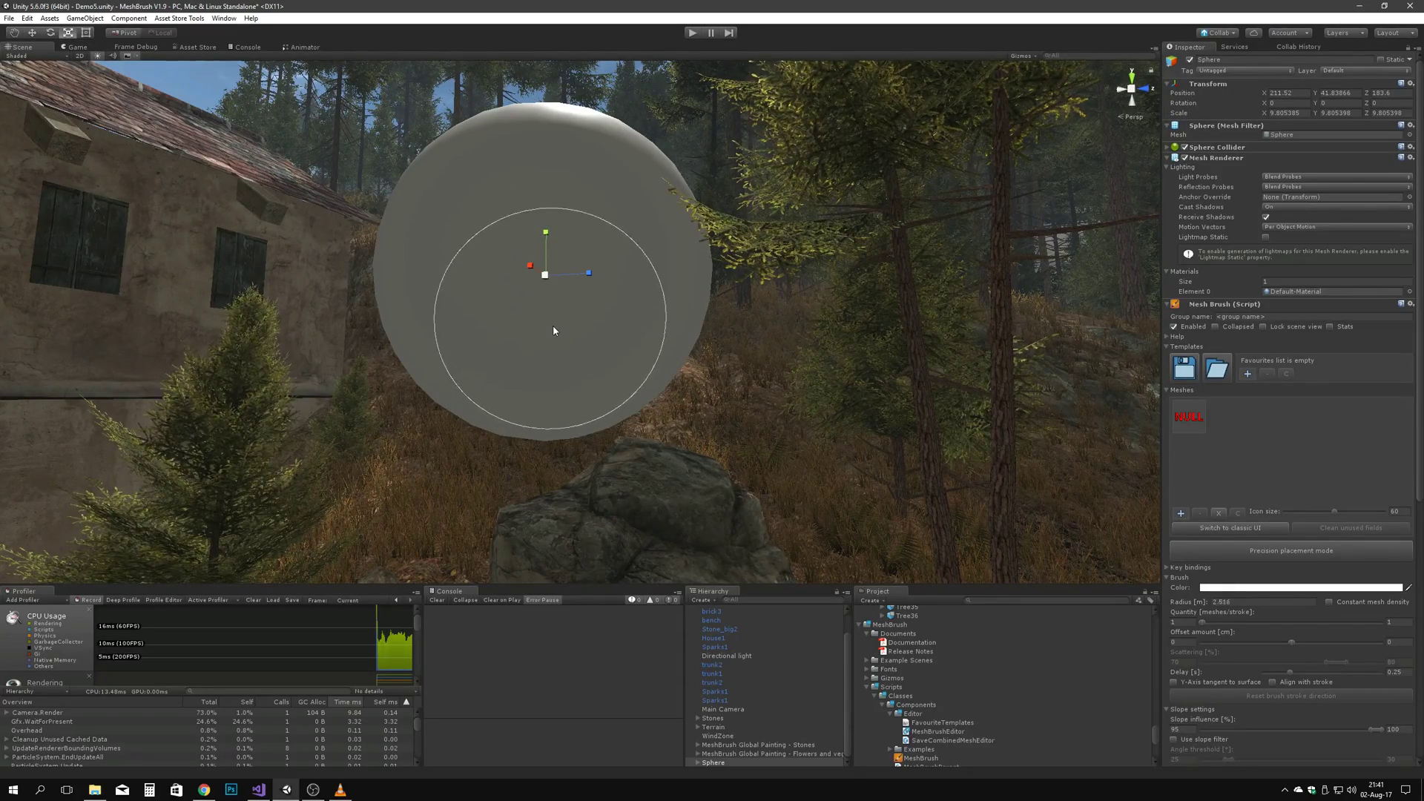
pyautogui.press('o')
# Step: Name the sphere's MeshBrush group Test and review the sphere's child groups and the brush settings
pyautogui.press('f')
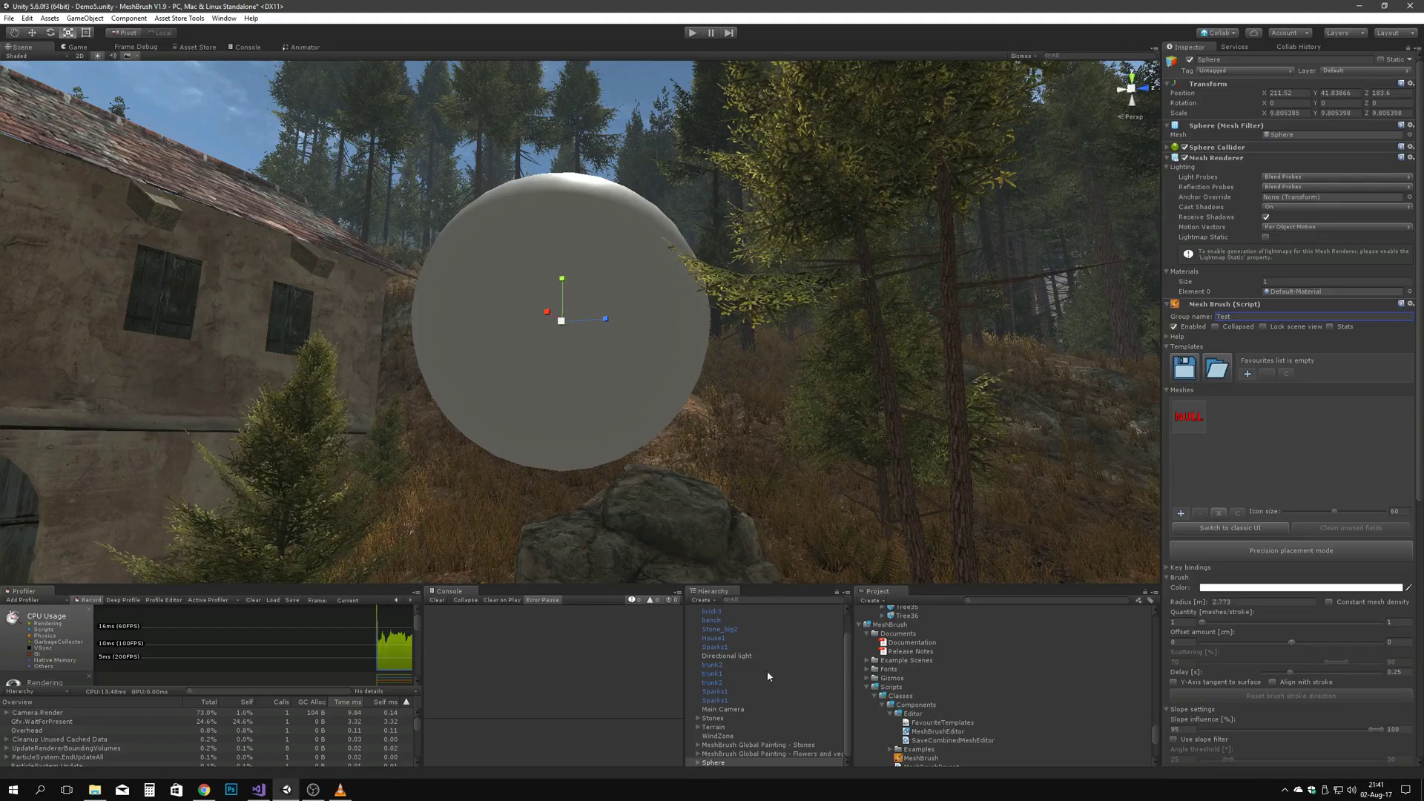
pyautogui.click(699, 761)
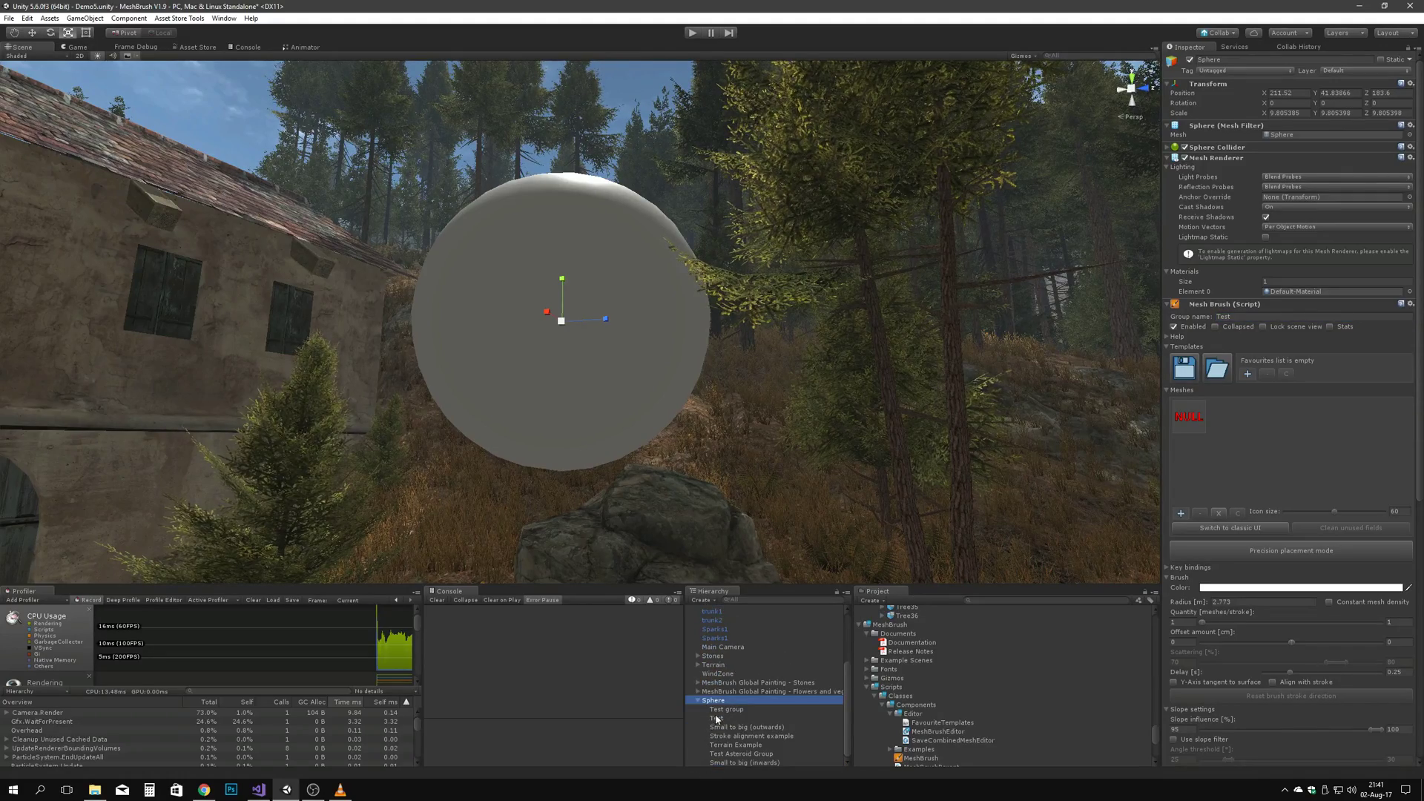
pyautogui.scroll(3, 740, 727)
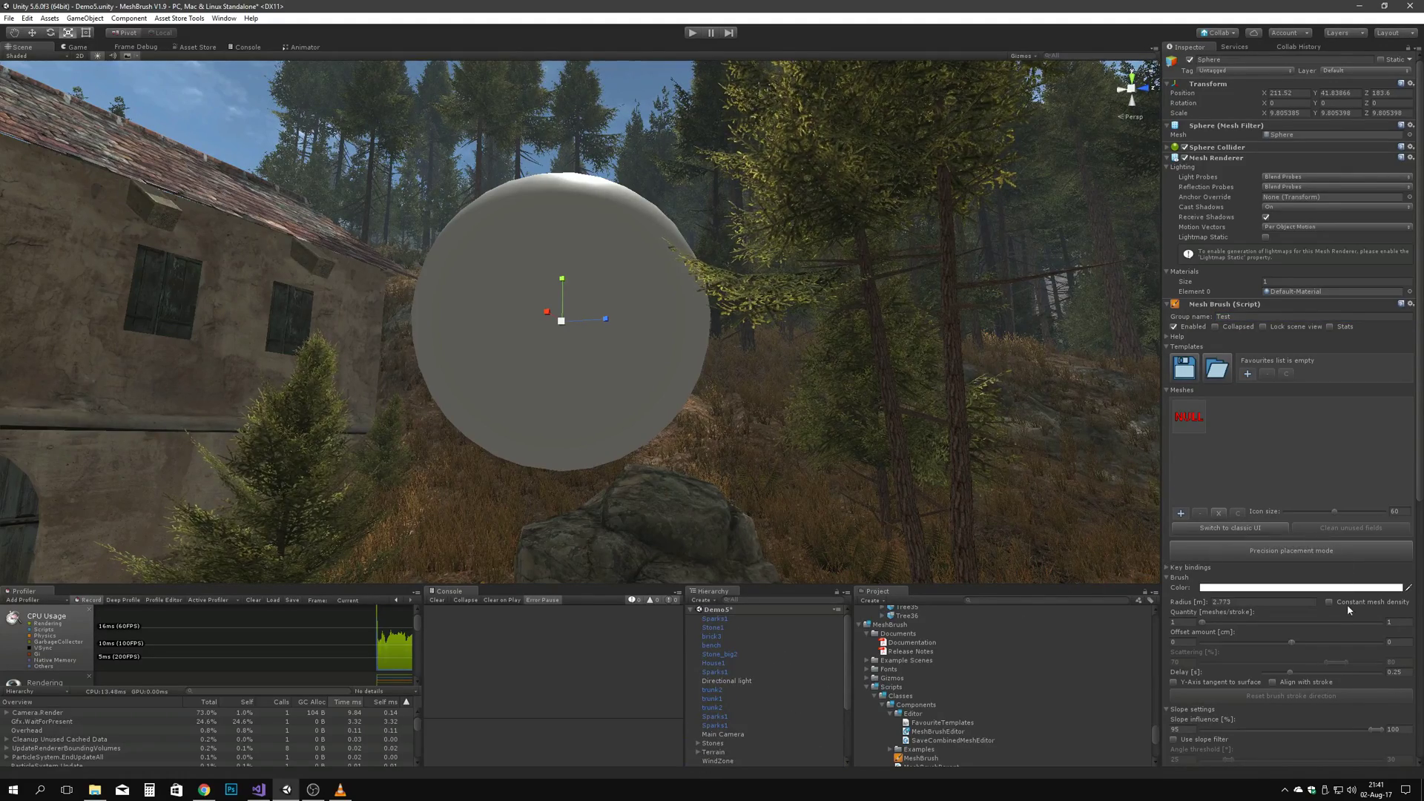
pyautogui.scroll(-12, 1347, 603)
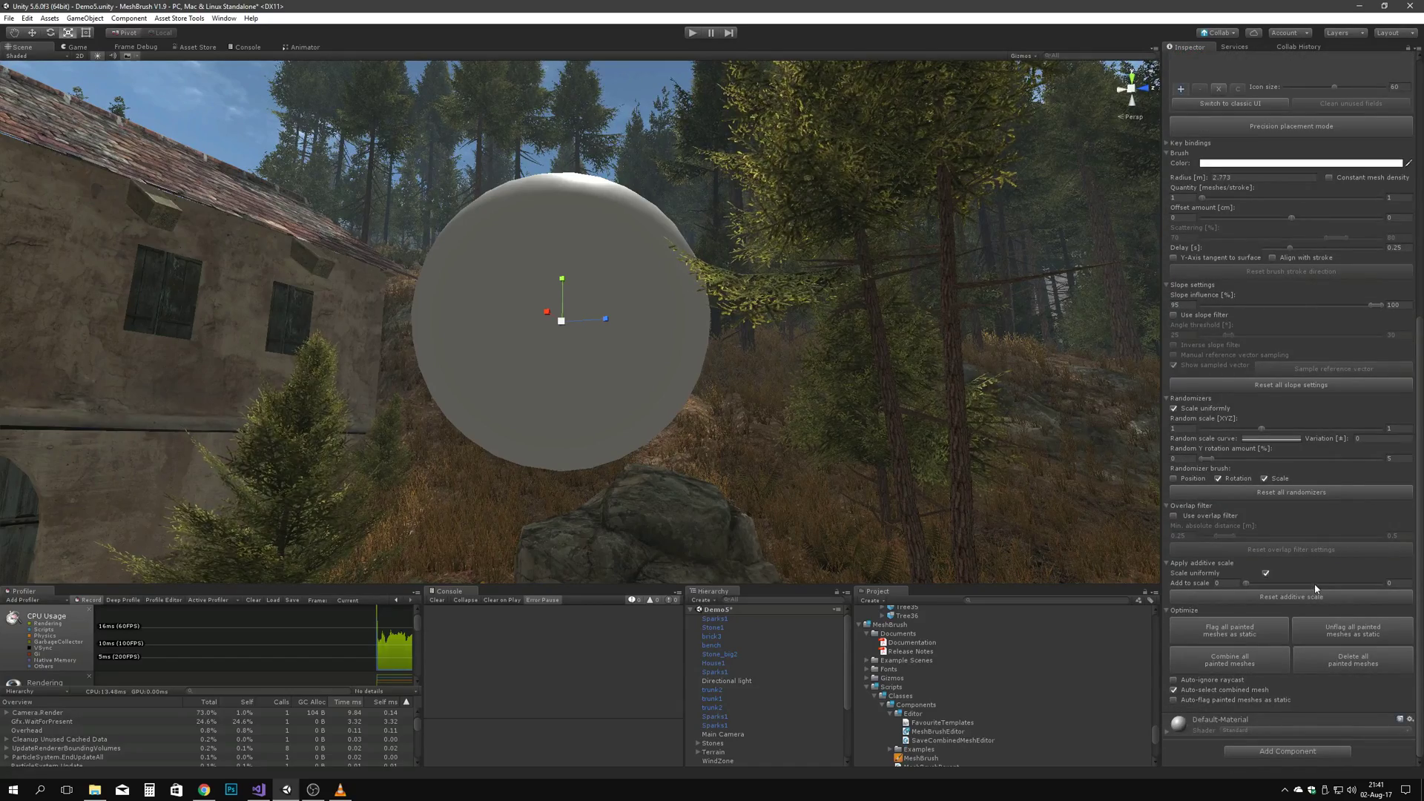
pyautogui.scroll(7, 1237, 642)
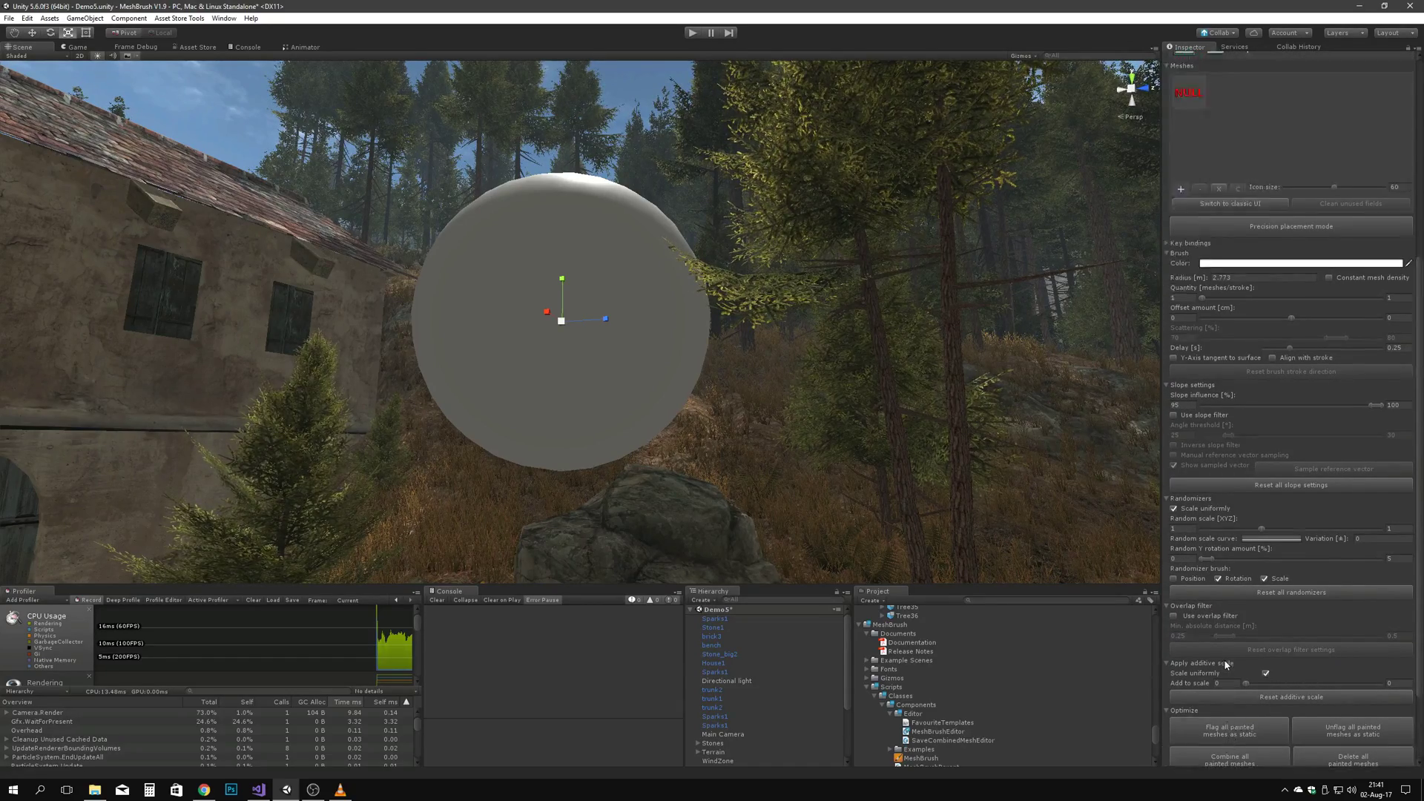
# Step: Create a MeshBrush global painting object in the scene
pyautogui.moveTo(593, 263)
pyautogui.mouseDown(button='right')
pyautogui.moveTo(550, 337)
pyautogui.moveTo(483, 320)
pyautogui.moveTo(461, 252)
pyautogui.mouseUp(button='right')
pyautogui.press('s')
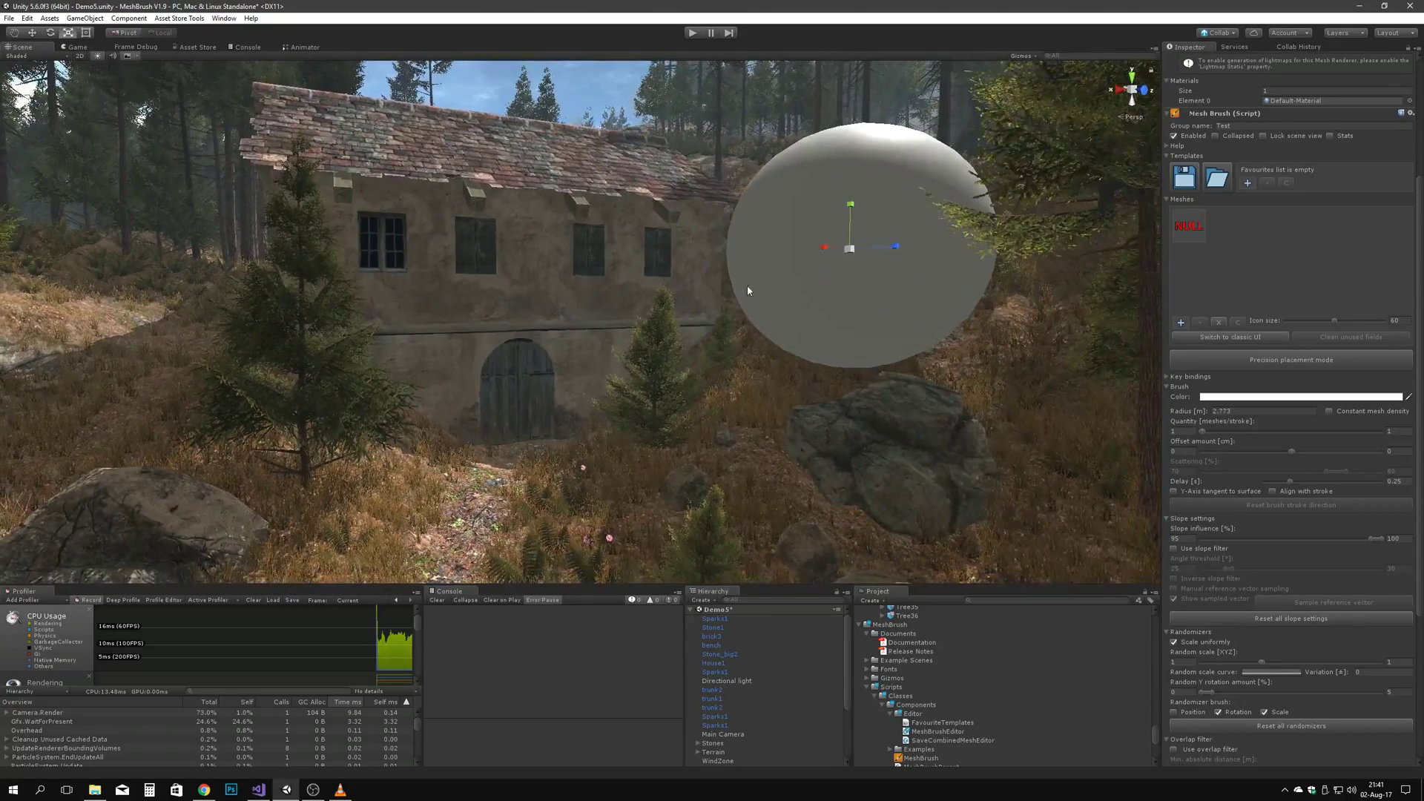
pyautogui.press('d')
pyautogui.moveTo(830, 278); pyautogui.dragTo(816, 261, button='right')
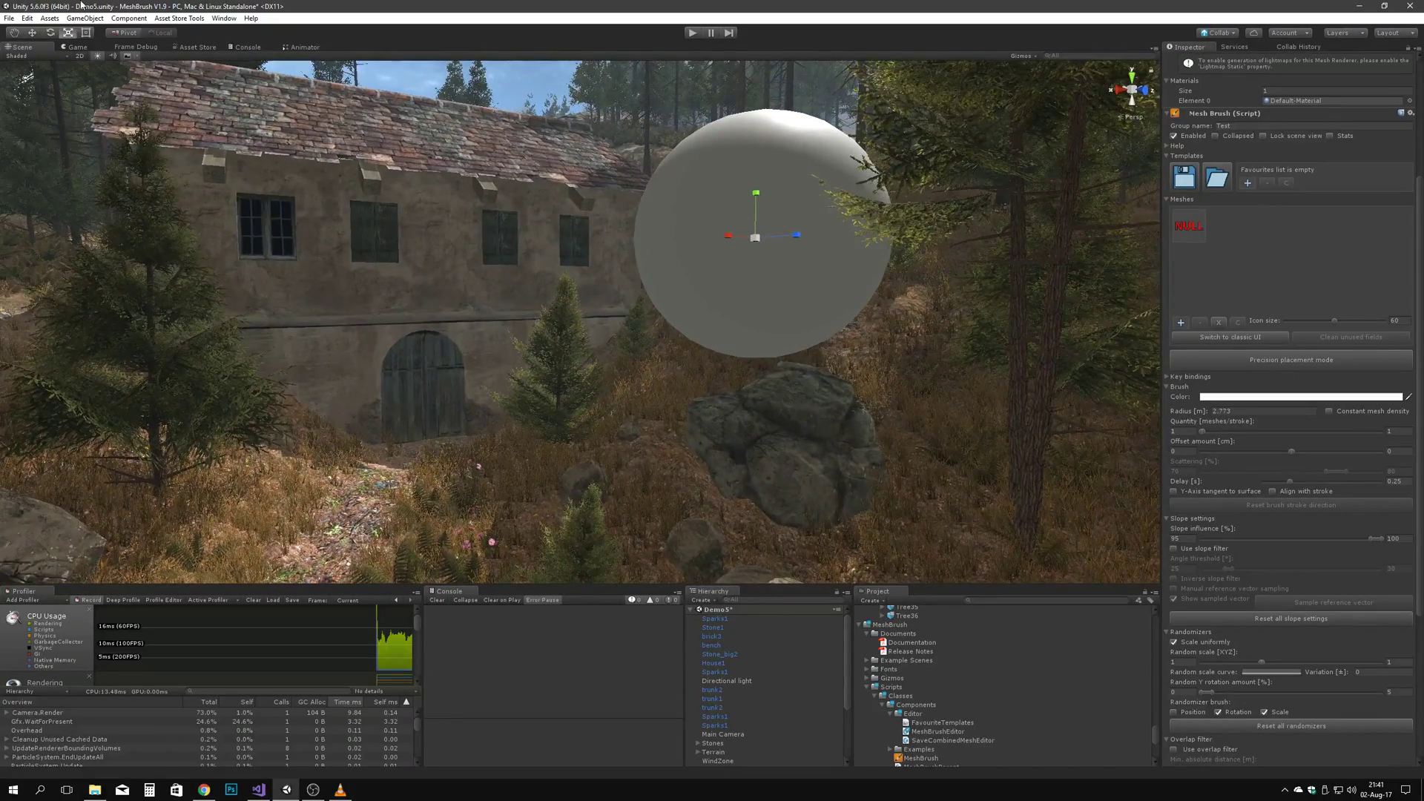
pyautogui.click(85, 18)
pyautogui.moveTo(117, 225)
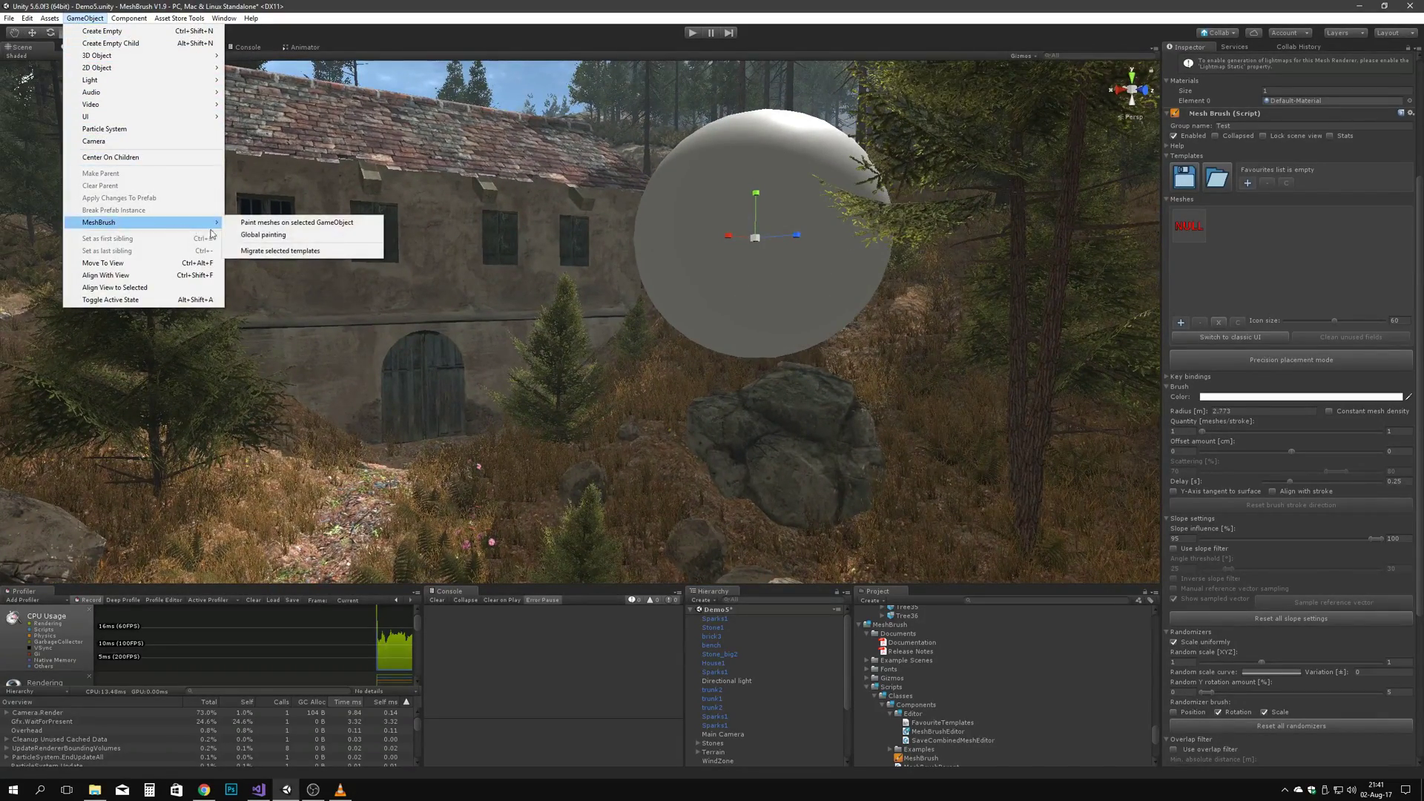
pyautogui.click(260, 233)
pyautogui.press('w')
pyautogui.moveTo(518, 301); pyautogui.dragTo(591, 314, button='right')
pyautogui.press('s')
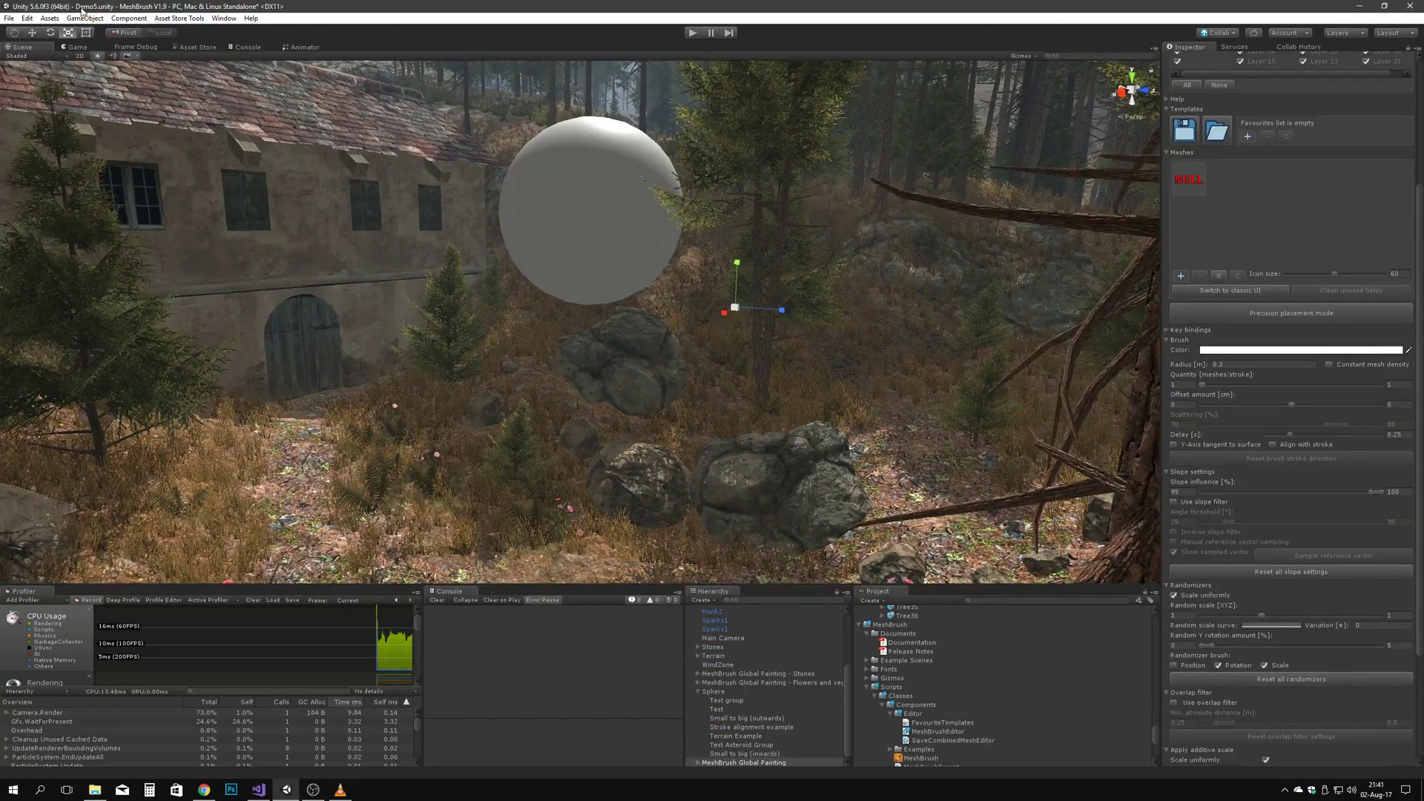
pyautogui.click(84, 18)
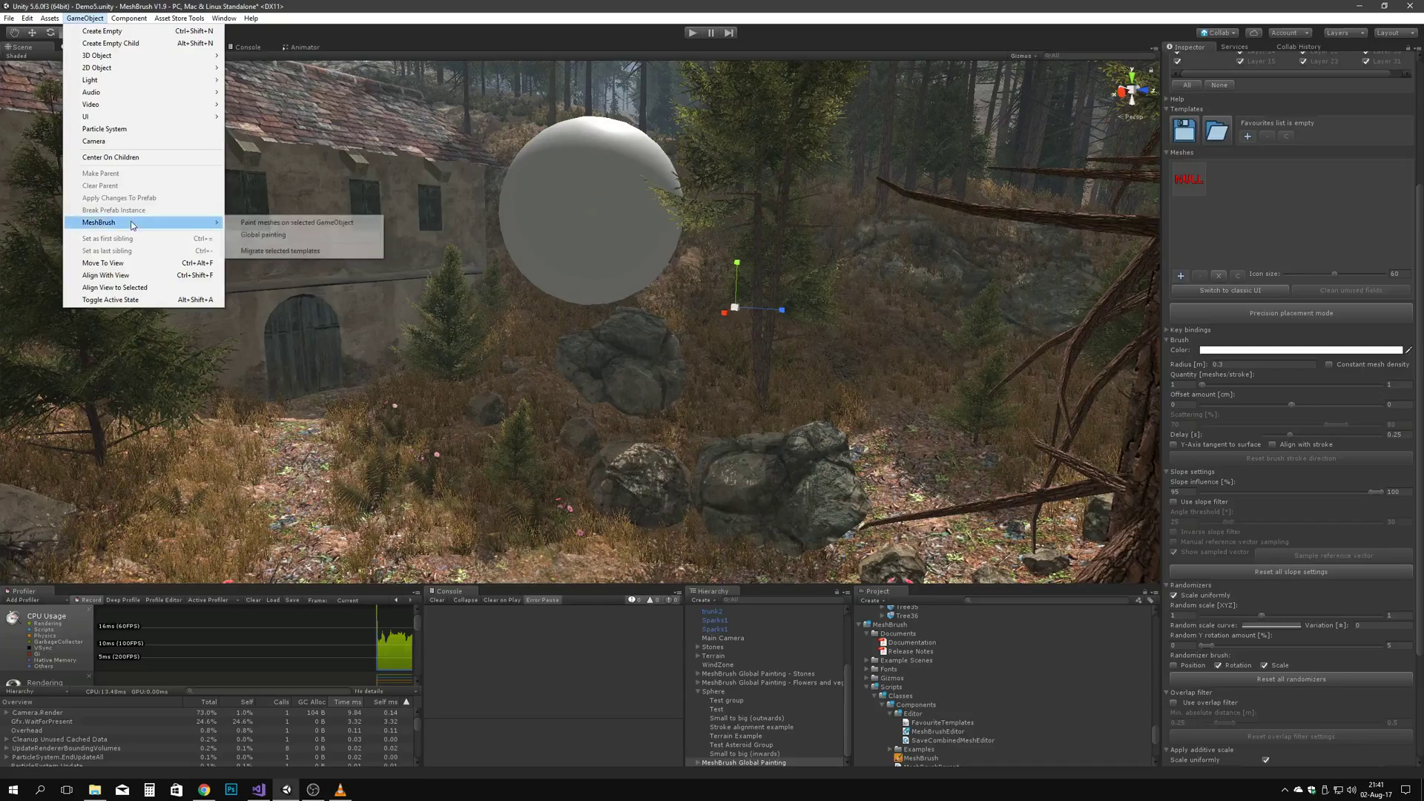
pyautogui.click(603, 6)
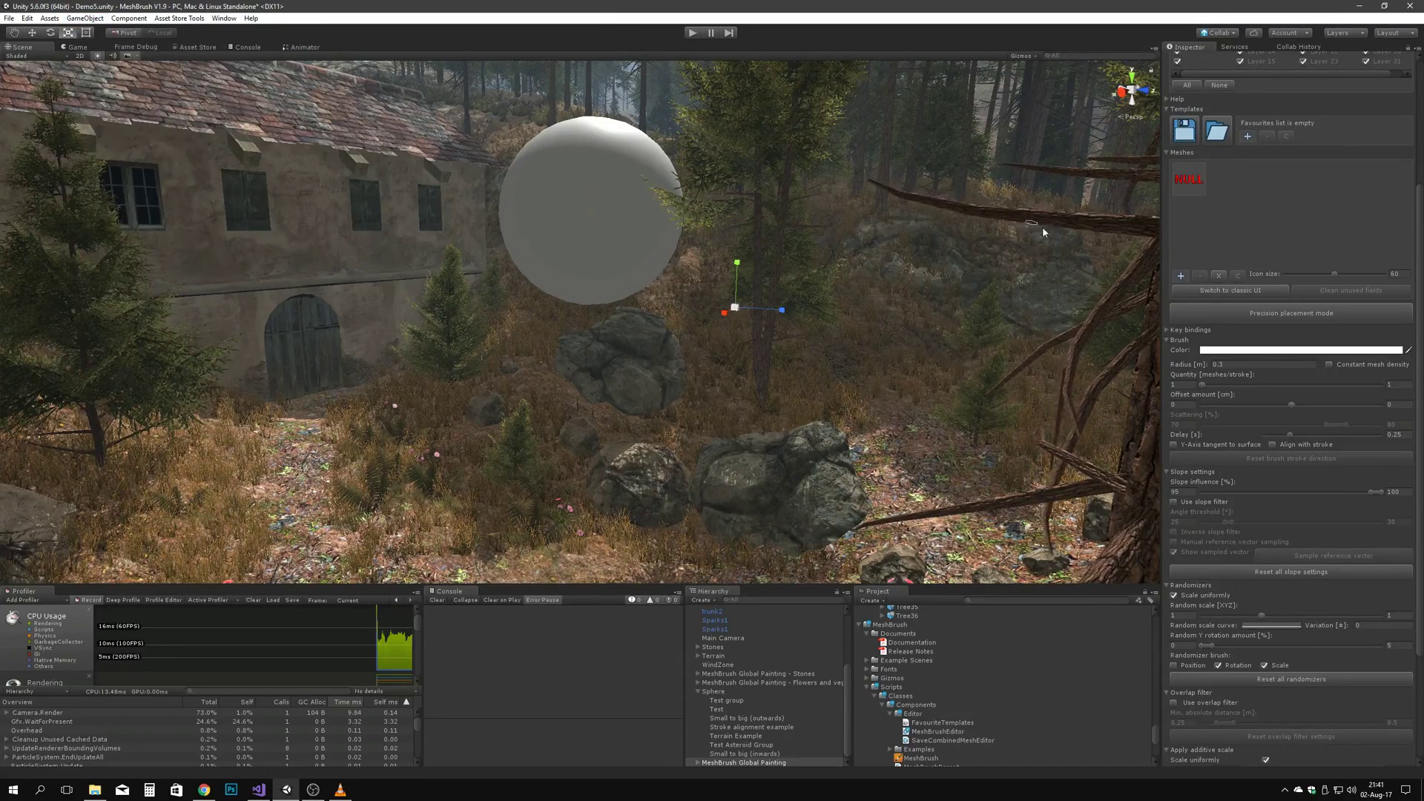
# Step: Turn the Default layer off and on again for global painting, and enlarge the brush radius to about 1.06 m
pyautogui.moveTo(921, 302); pyautogui.dragTo(898, 296, button='right')
pyautogui.press('w')
pyautogui.scroll(5, 1276, 516)
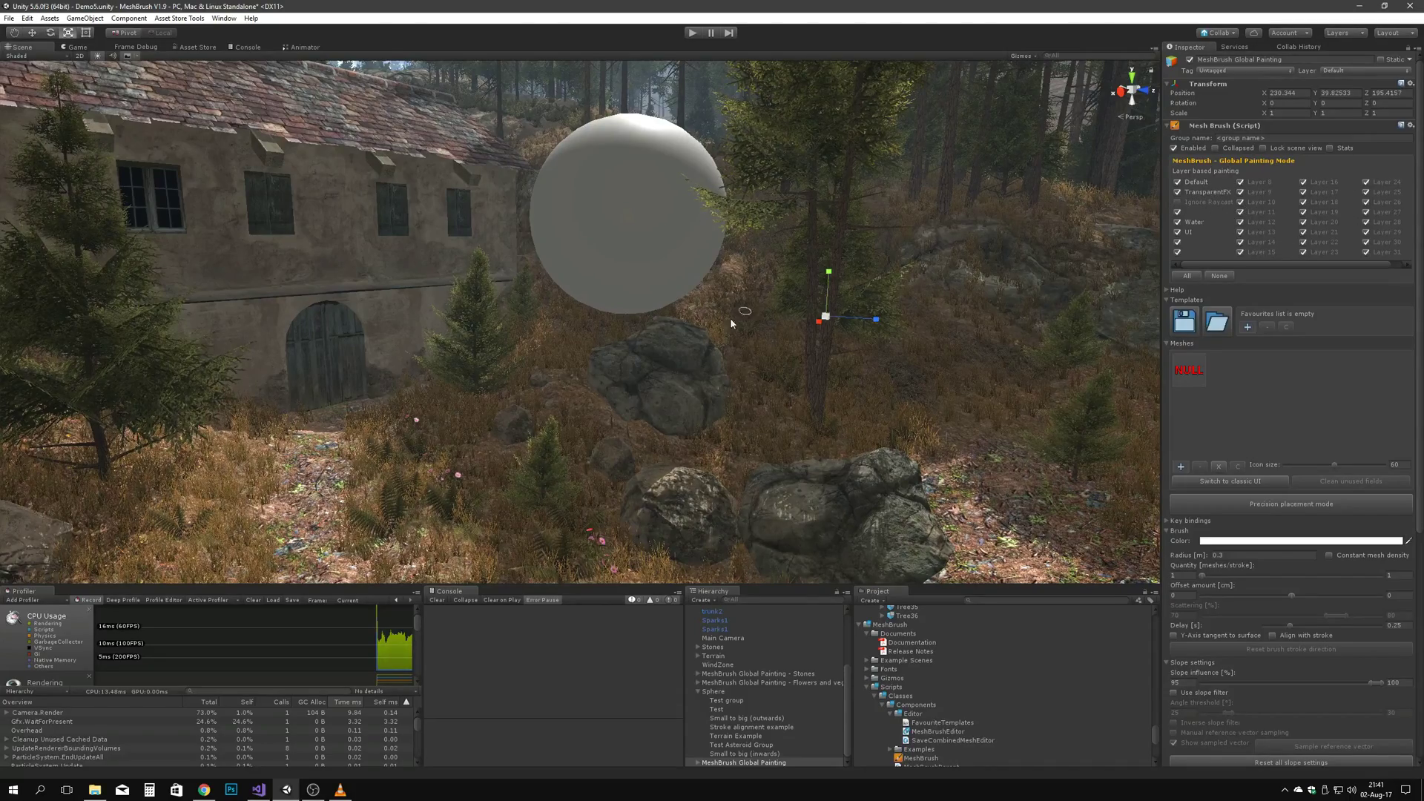
pyautogui.moveTo(730, 323); pyautogui.dragTo(562, 361, button='right')
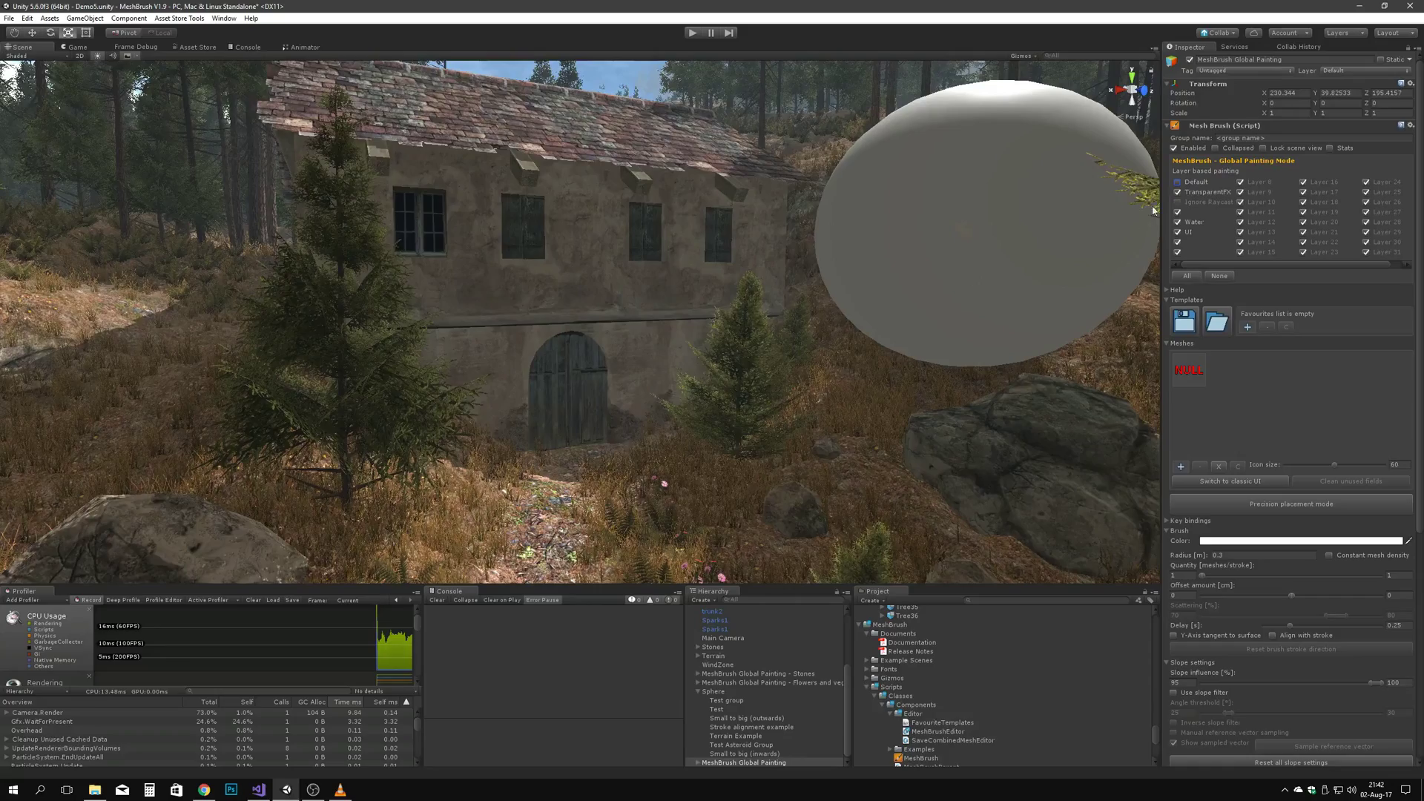
pyautogui.moveTo(795, 293); pyautogui.dragTo(633, 309, button='right')
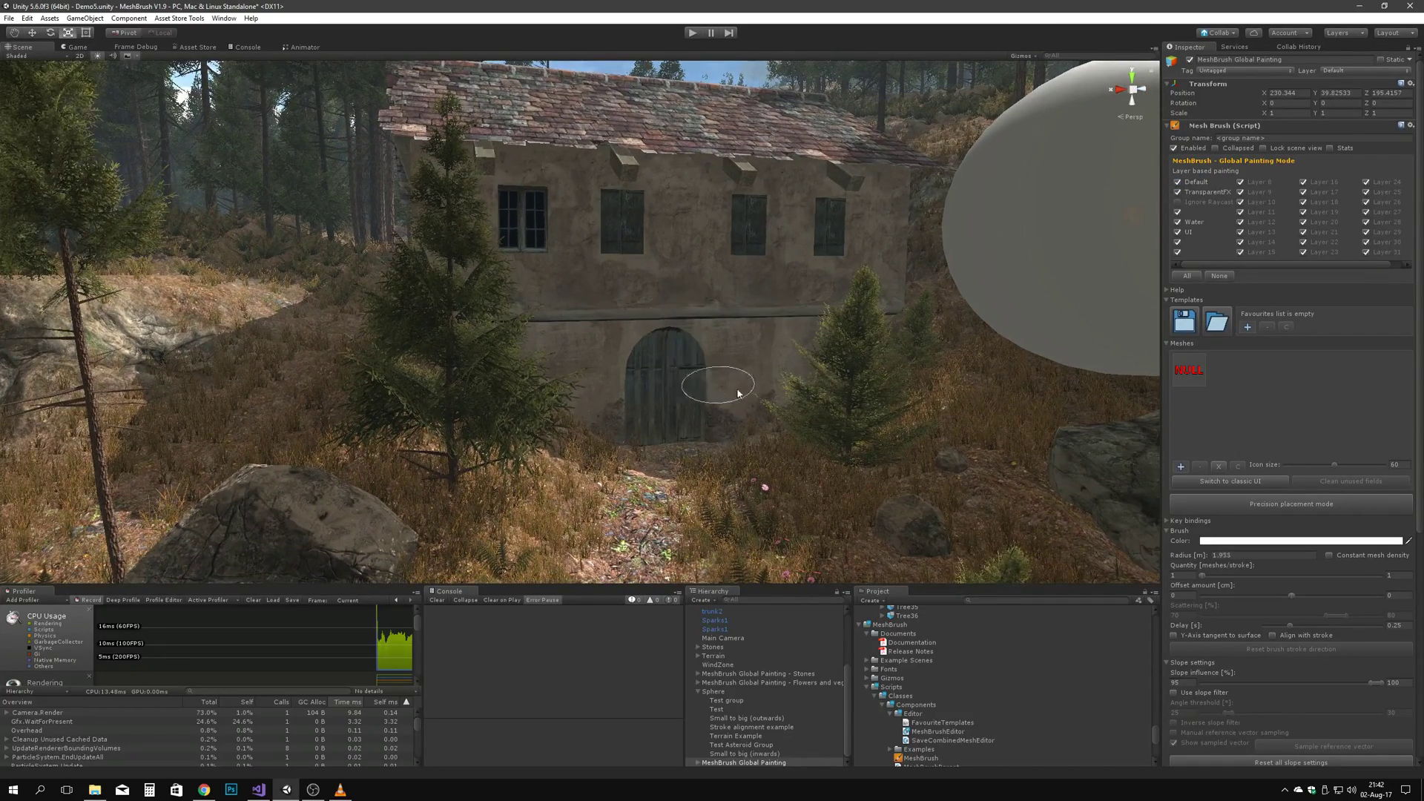
# Step: Select and frame the sphere, and set its MeshBrush component to collapsed
pyautogui.click(1070, 314)
pyautogui.press('f')
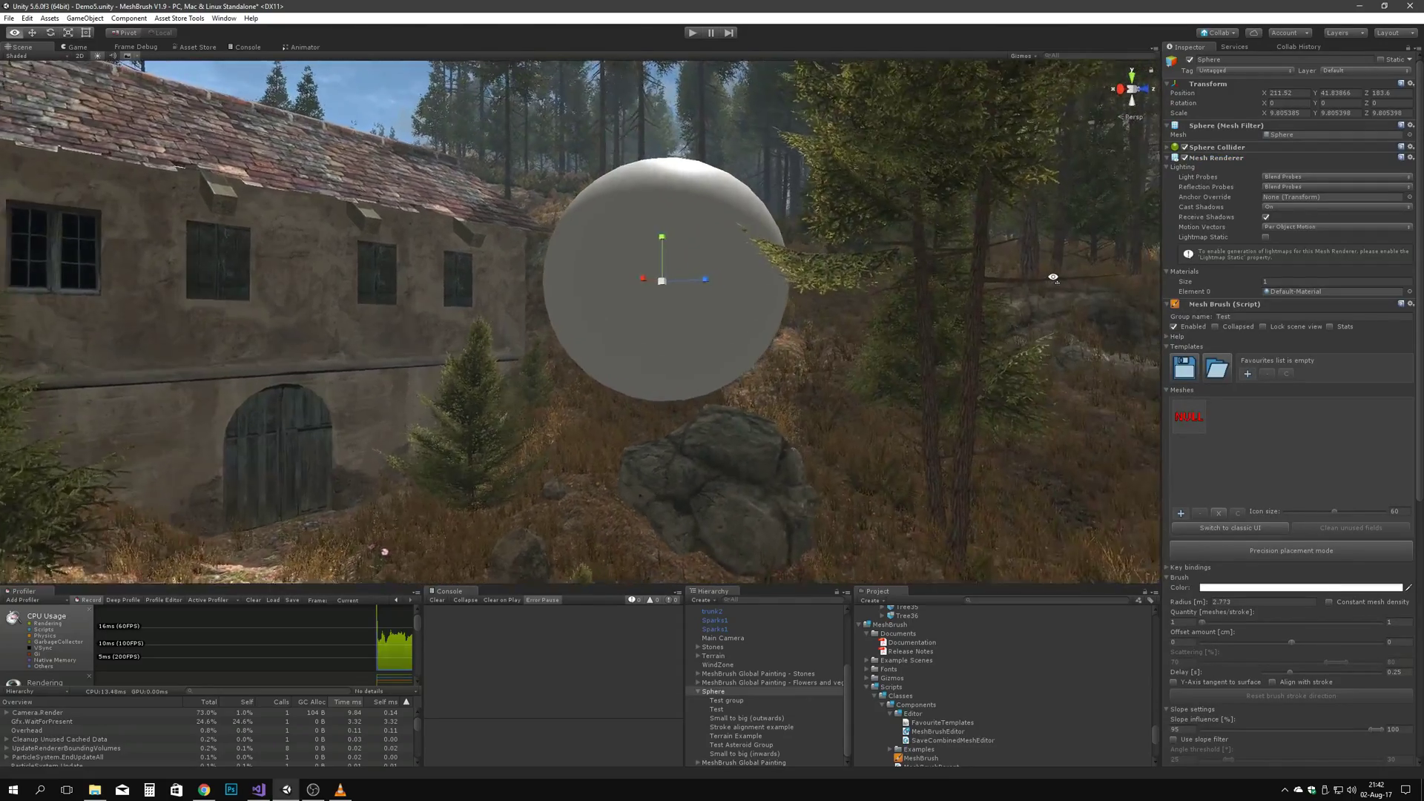
pyautogui.click(1215, 326)
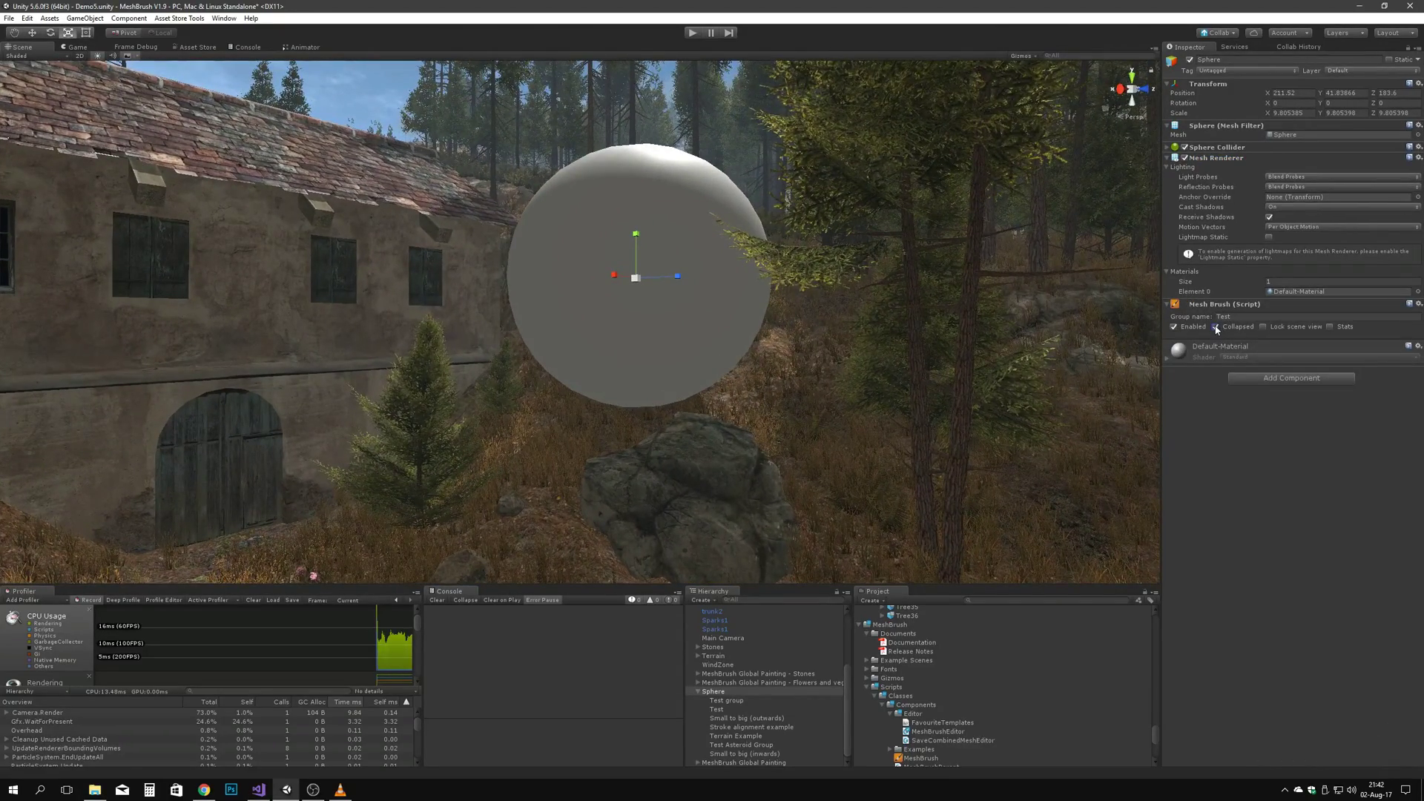
pyautogui.click(1214, 327)
pyautogui.click(1214, 326)
pyautogui.moveTo(854, 311); pyautogui.dragTo(827, 325, button='right')
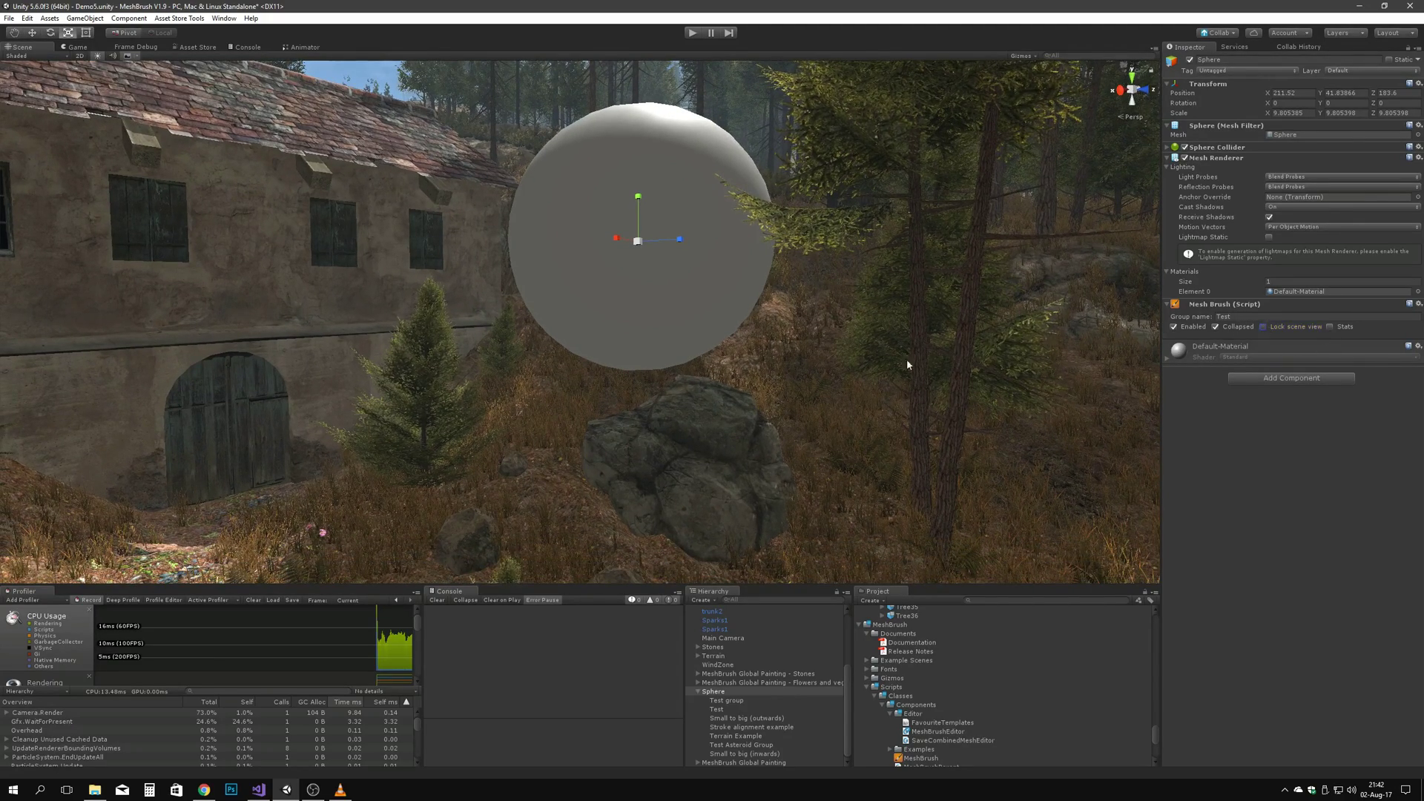
# Step: Select the terrain in the scene, and switch the selection back to the Sphere object
pyautogui.click(852, 426)
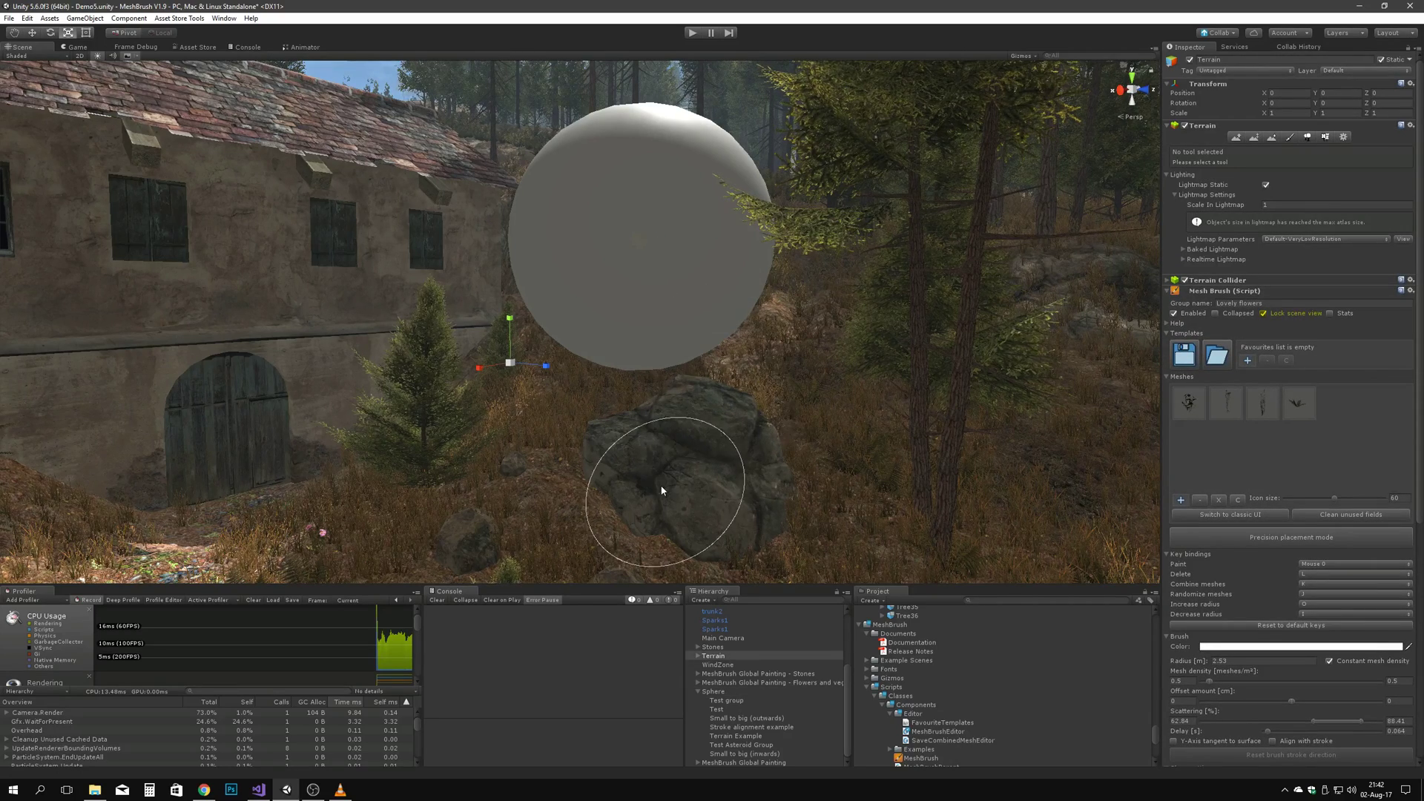
pyautogui.click(730, 691)
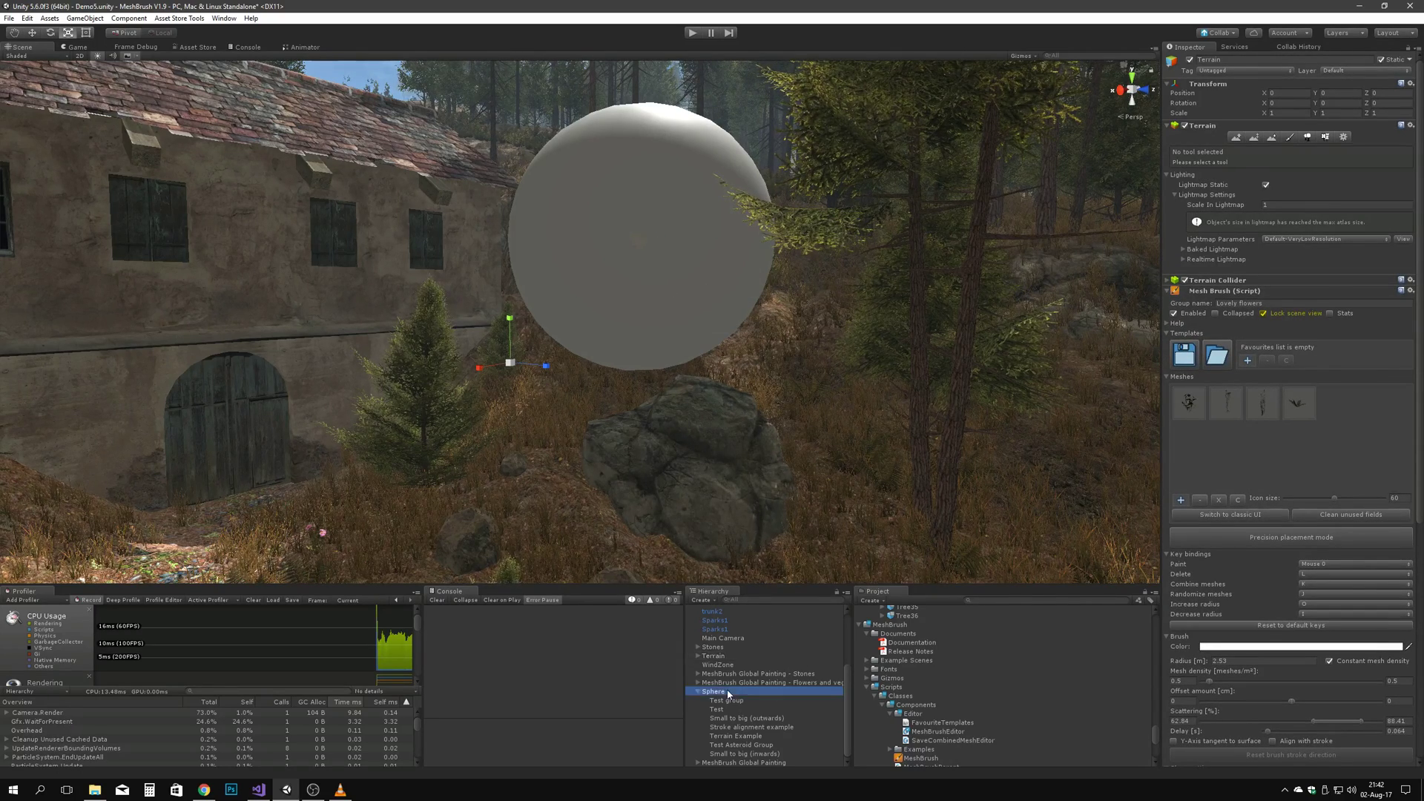
pyautogui.scroll(2, 698, 694)
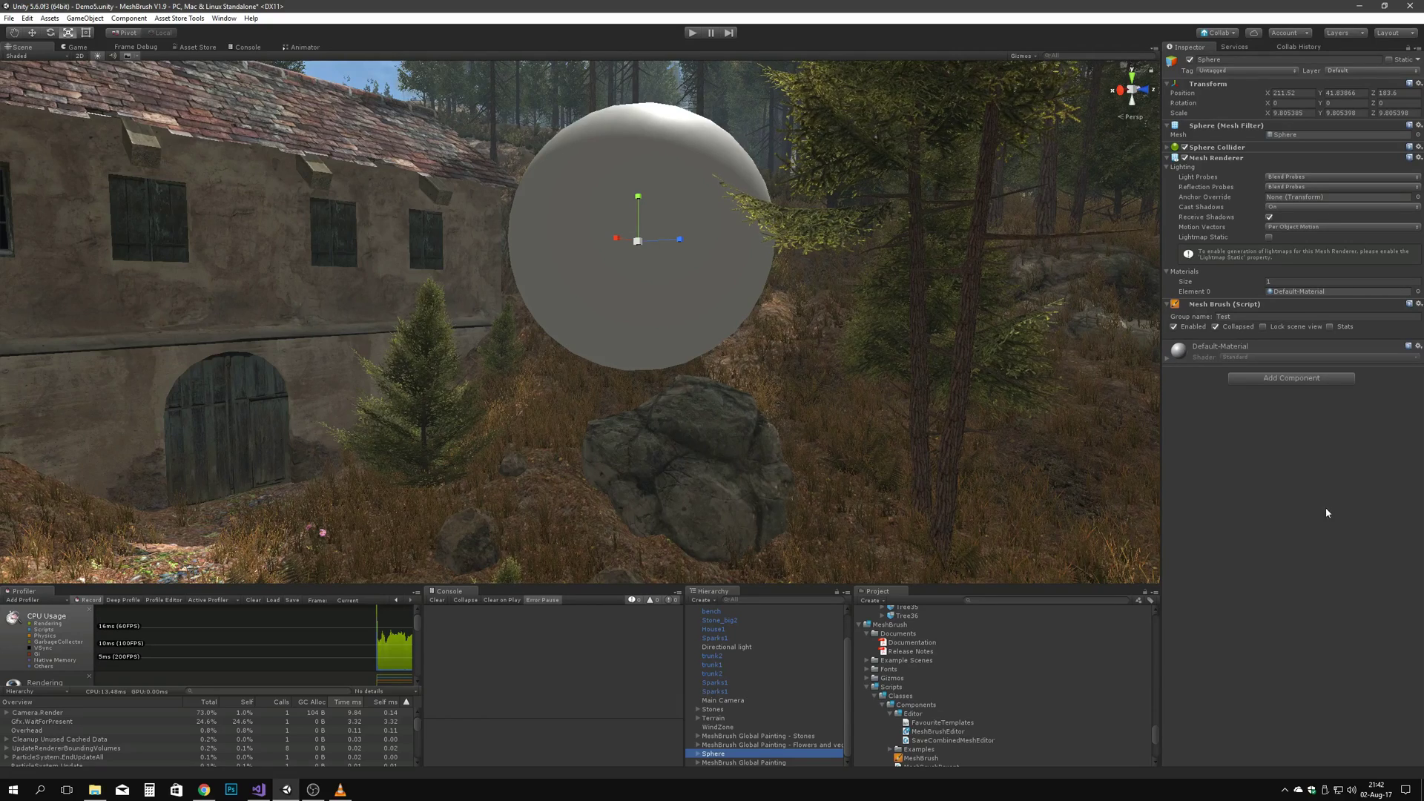
# Step: Expand the sphere's collapsed MeshBrush component, and disable and re-enable it
pyautogui.click(1217, 327)
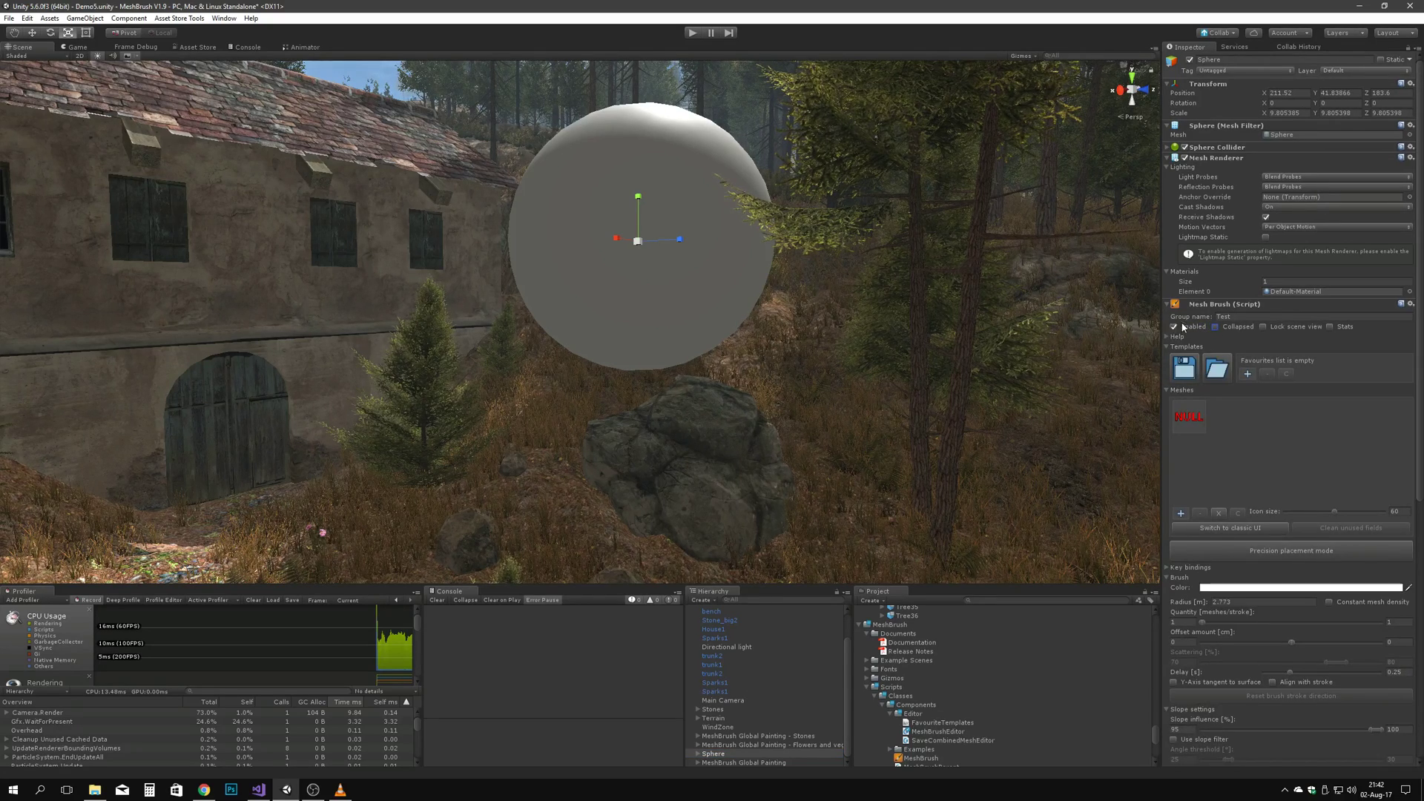
pyautogui.click(1182, 325)
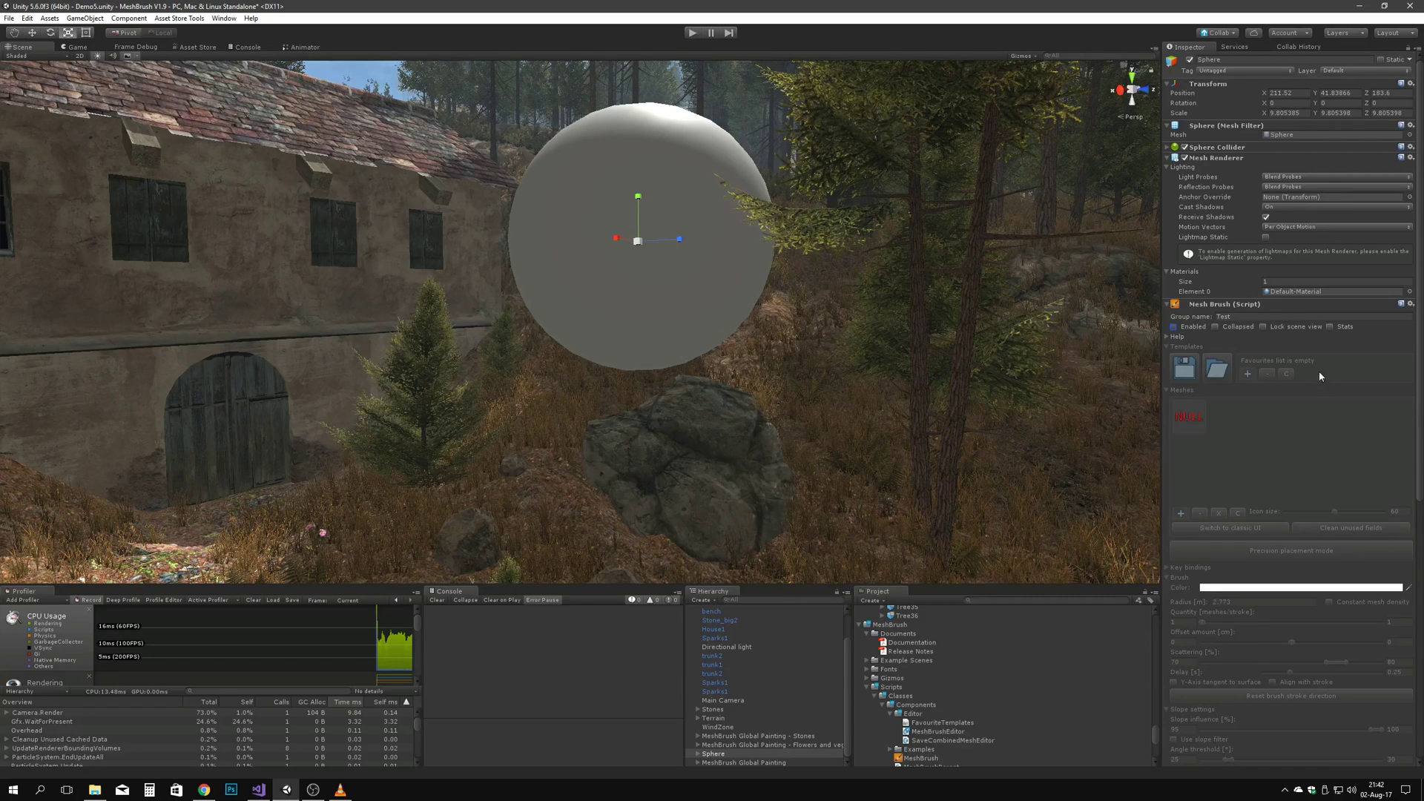
pyautogui.click(1174, 328)
# Step: Review the sphere's MeshBrush settings, from templates and meshes through brush, slope, randomizer, overlap and optimize options
pyautogui.scroll(-3, 1264, 587)
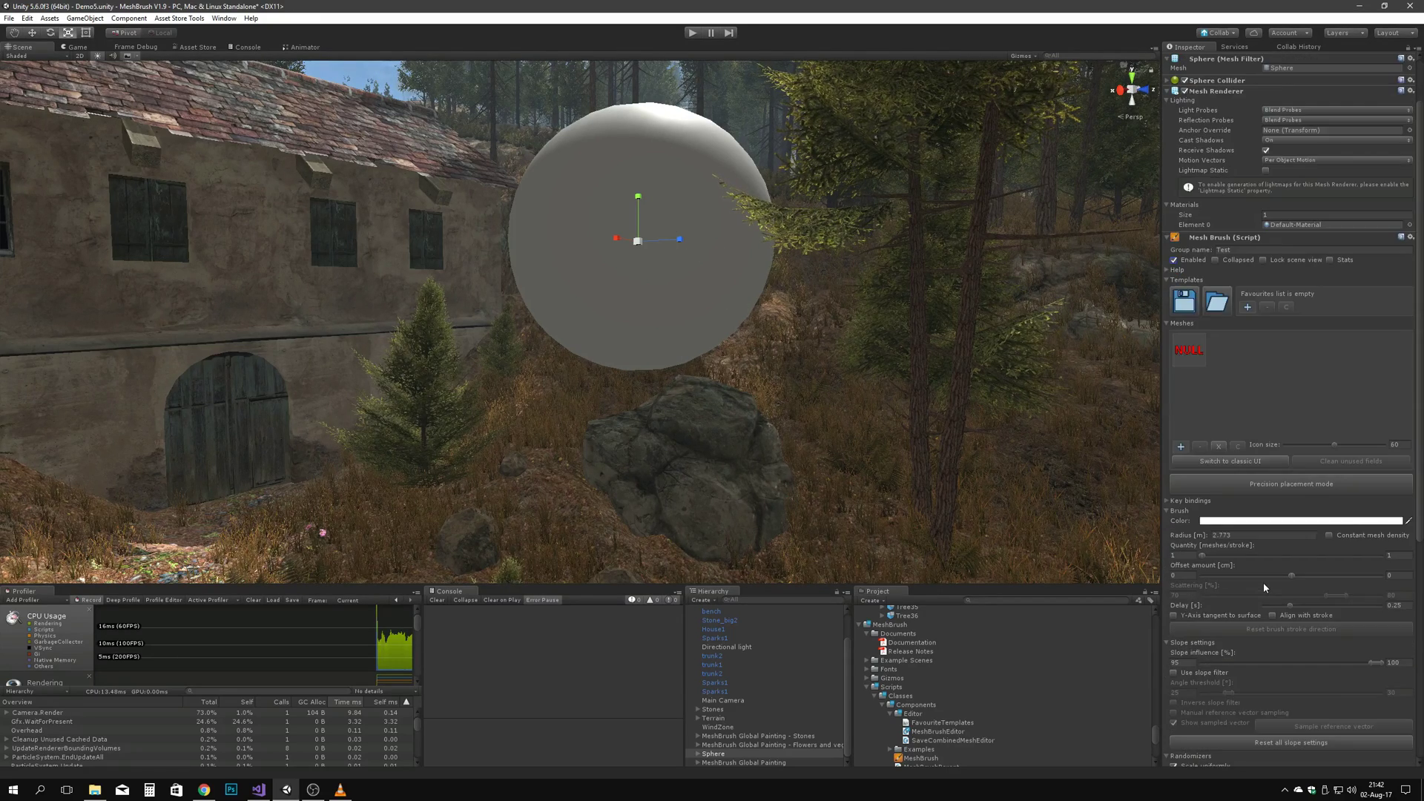
pyautogui.scroll(-3, 1258, 577)
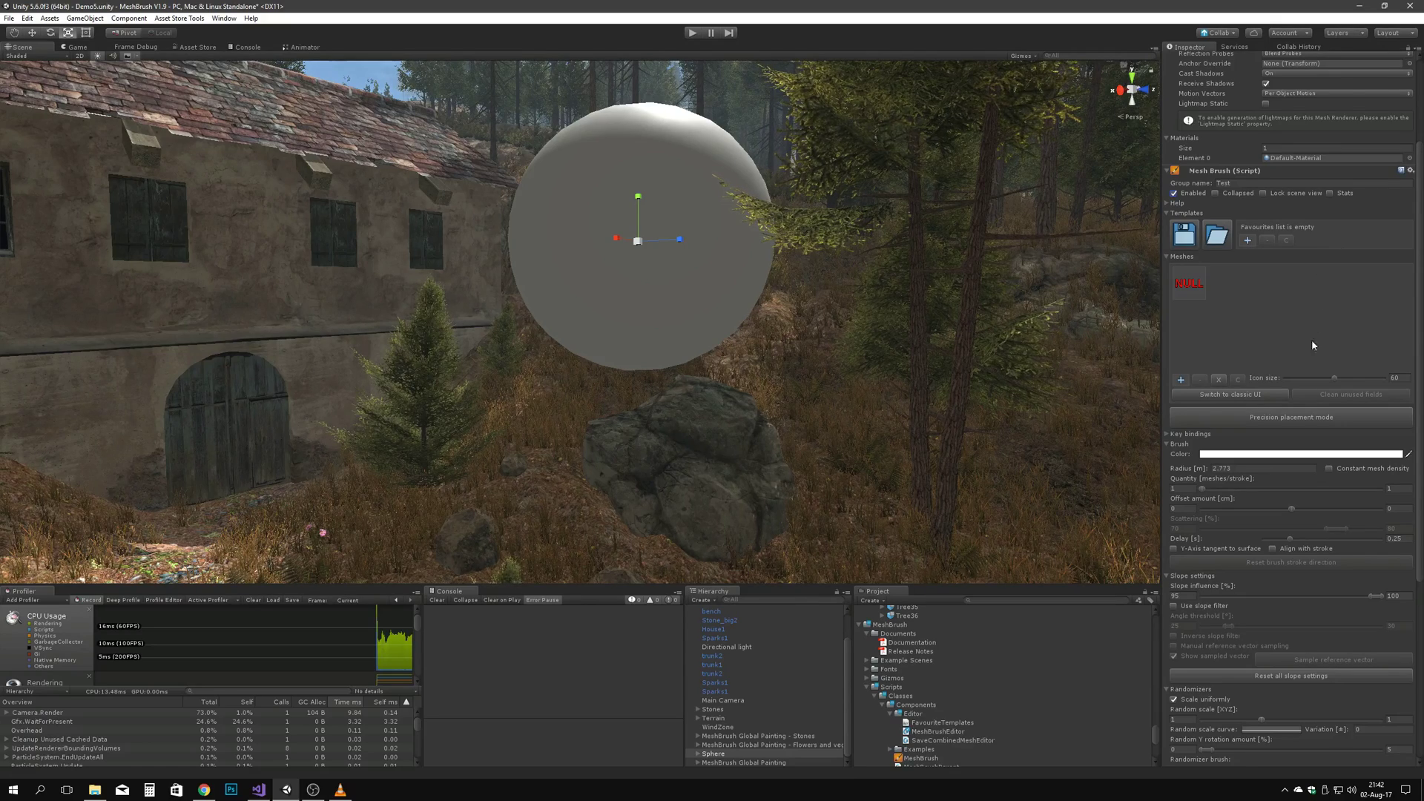
pyautogui.scroll(-12, 1292, 527)
pyautogui.scroll(15, 1252, 585)
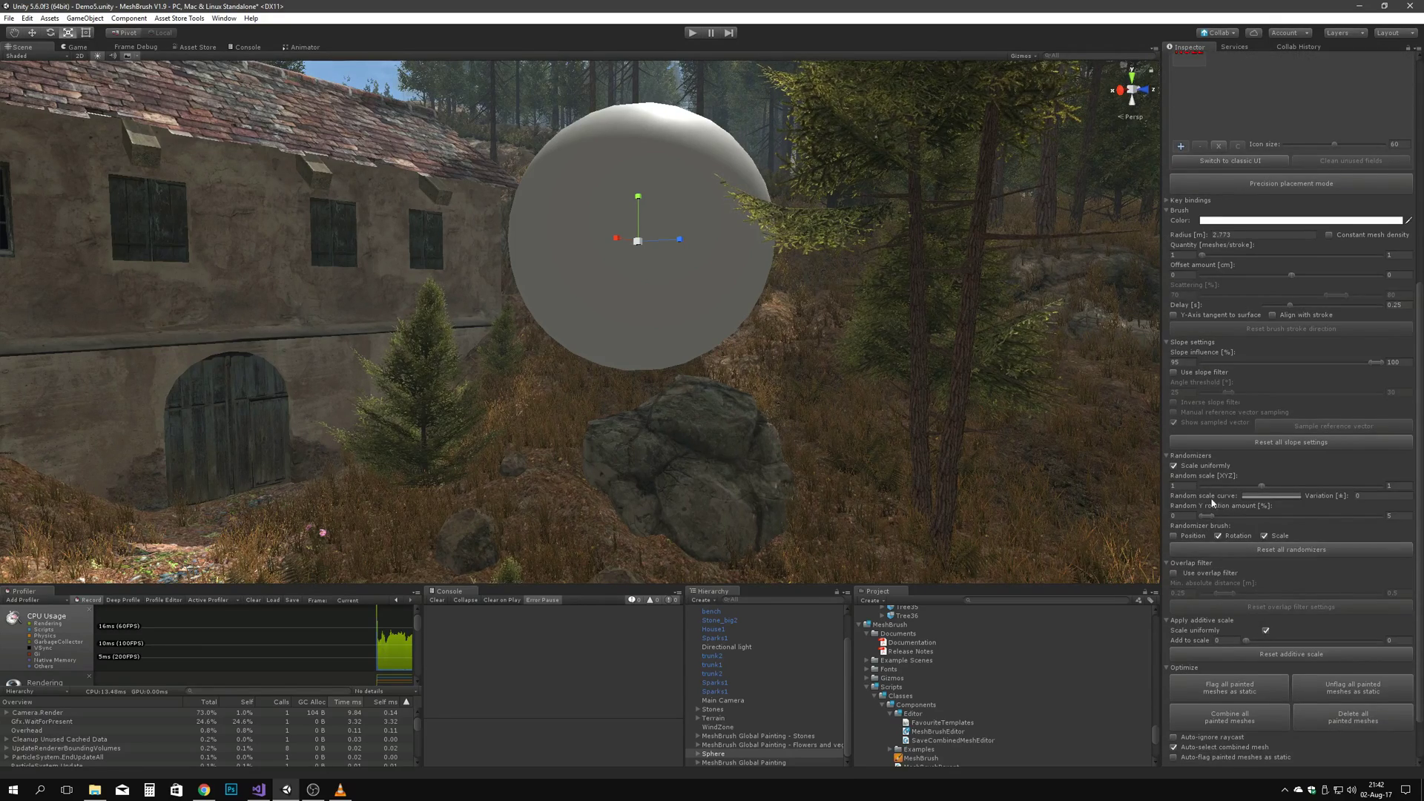
pyautogui.scroll(-3, 1053, 708)
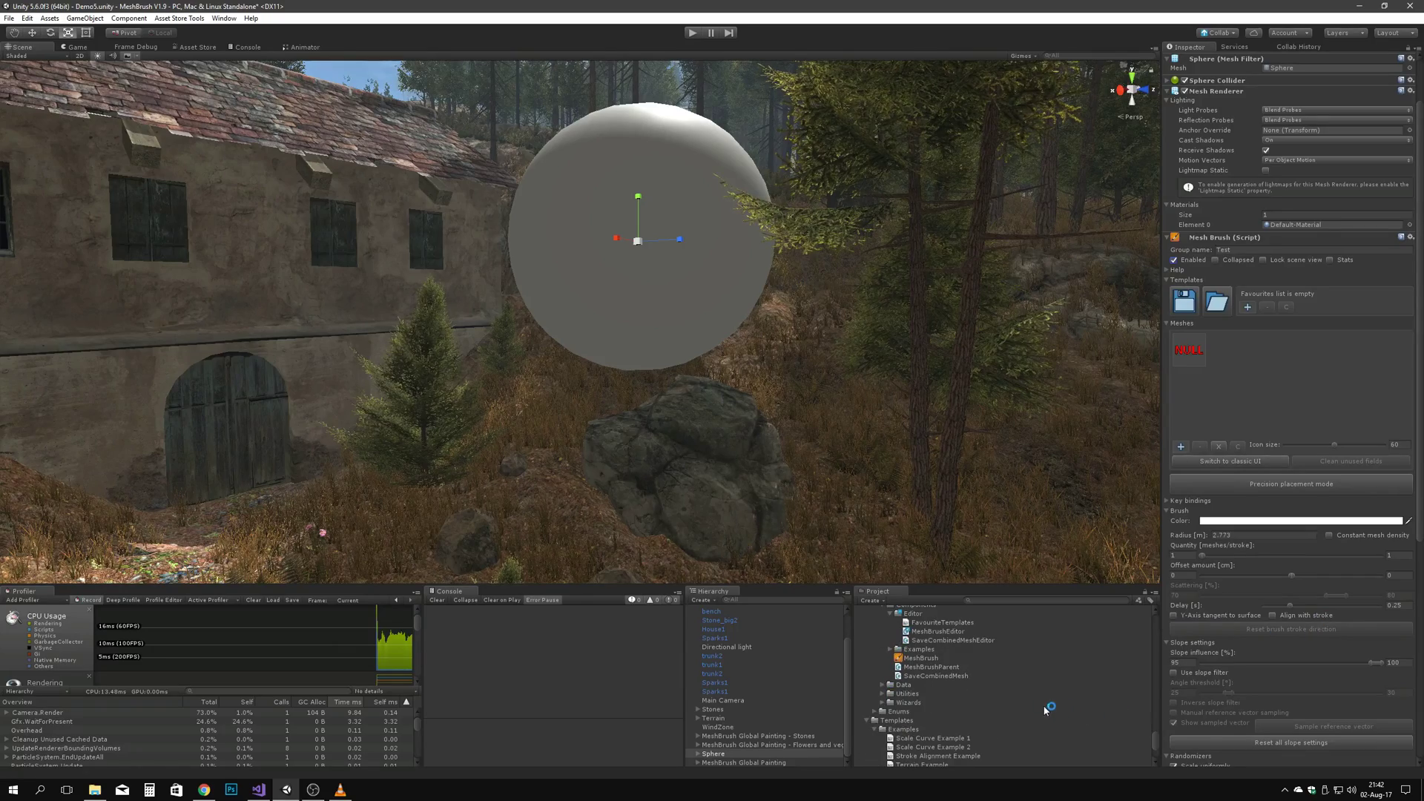
# Step: Read through the XML of the Scale Curve Example 1 template, and return to the sphere's MeshBrush template settings
pyautogui.click(936, 738)
pyautogui.scroll(-18, 1265, 241)
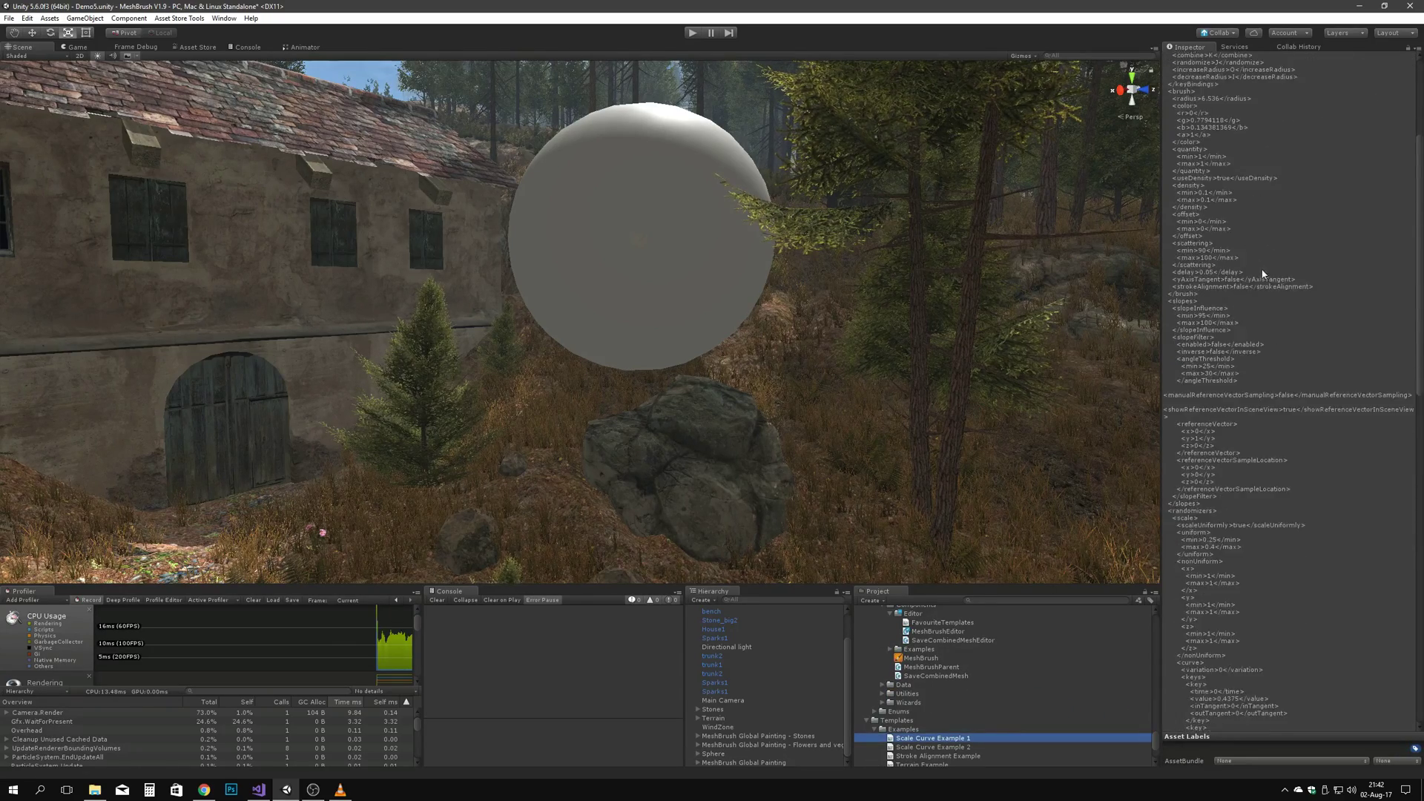
pyautogui.click(652, 235)
pyautogui.scroll(6, 1300, 544)
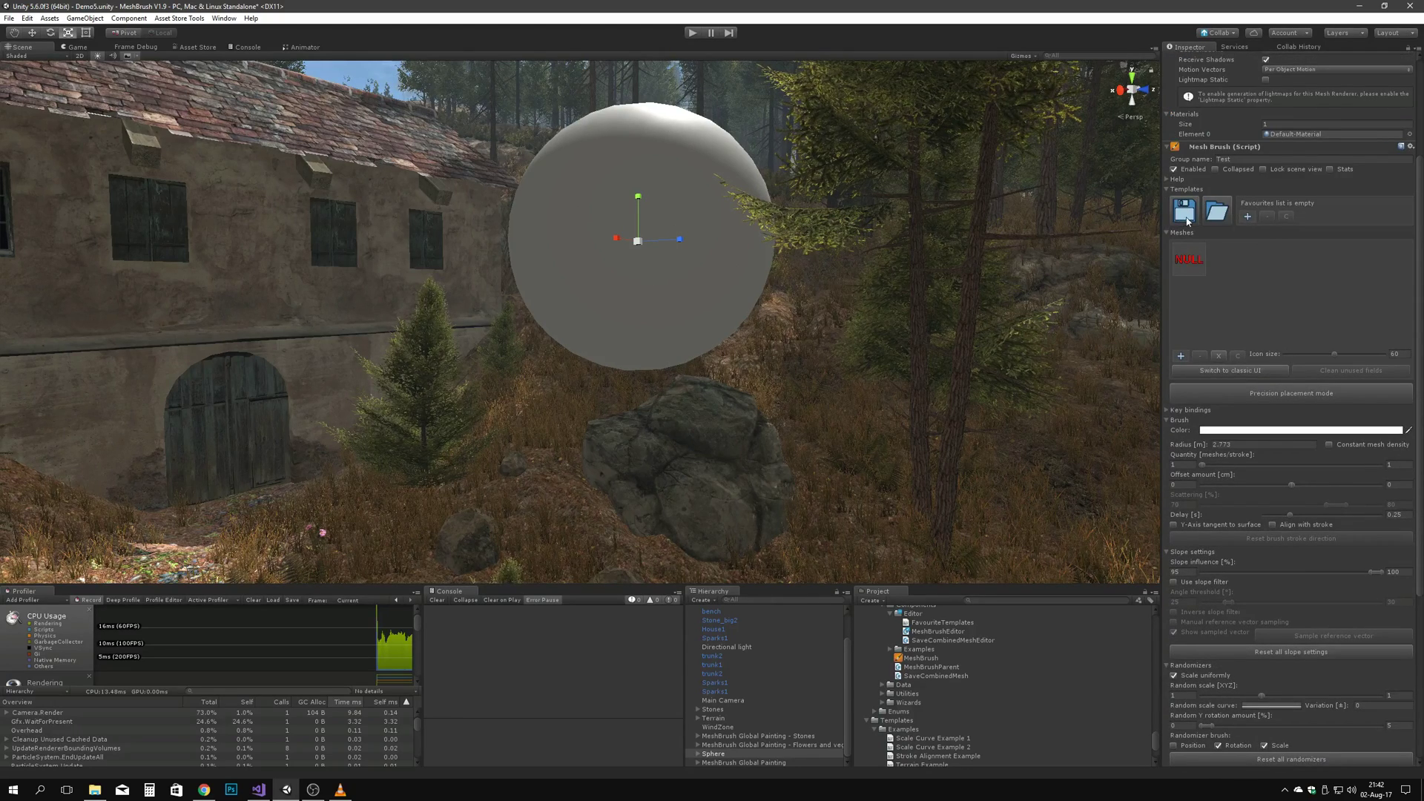
# Step: View the file dialogs for saving and for loading a MeshBrush template, cancelling both
pyautogui.click(1184, 213)
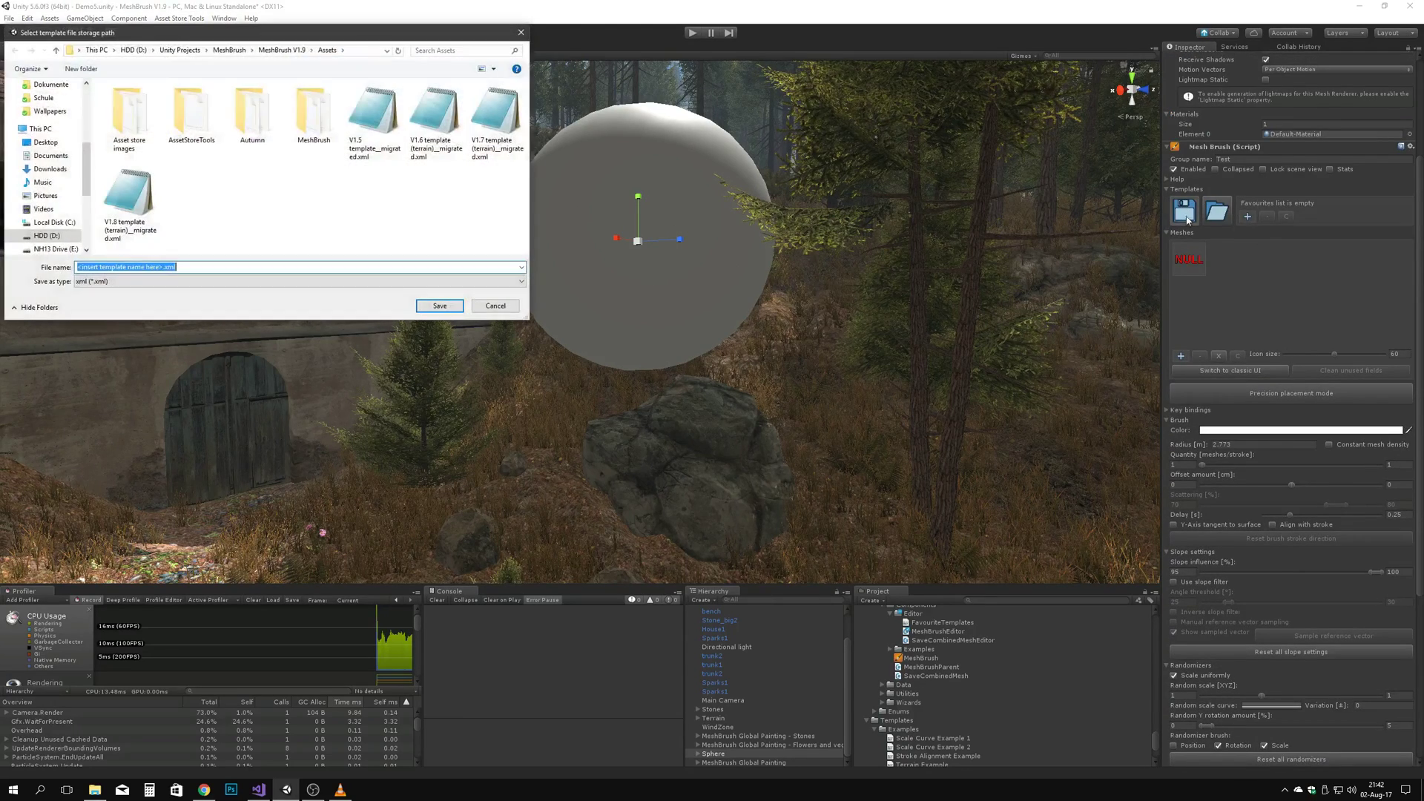
pyautogui.click(496, 306)
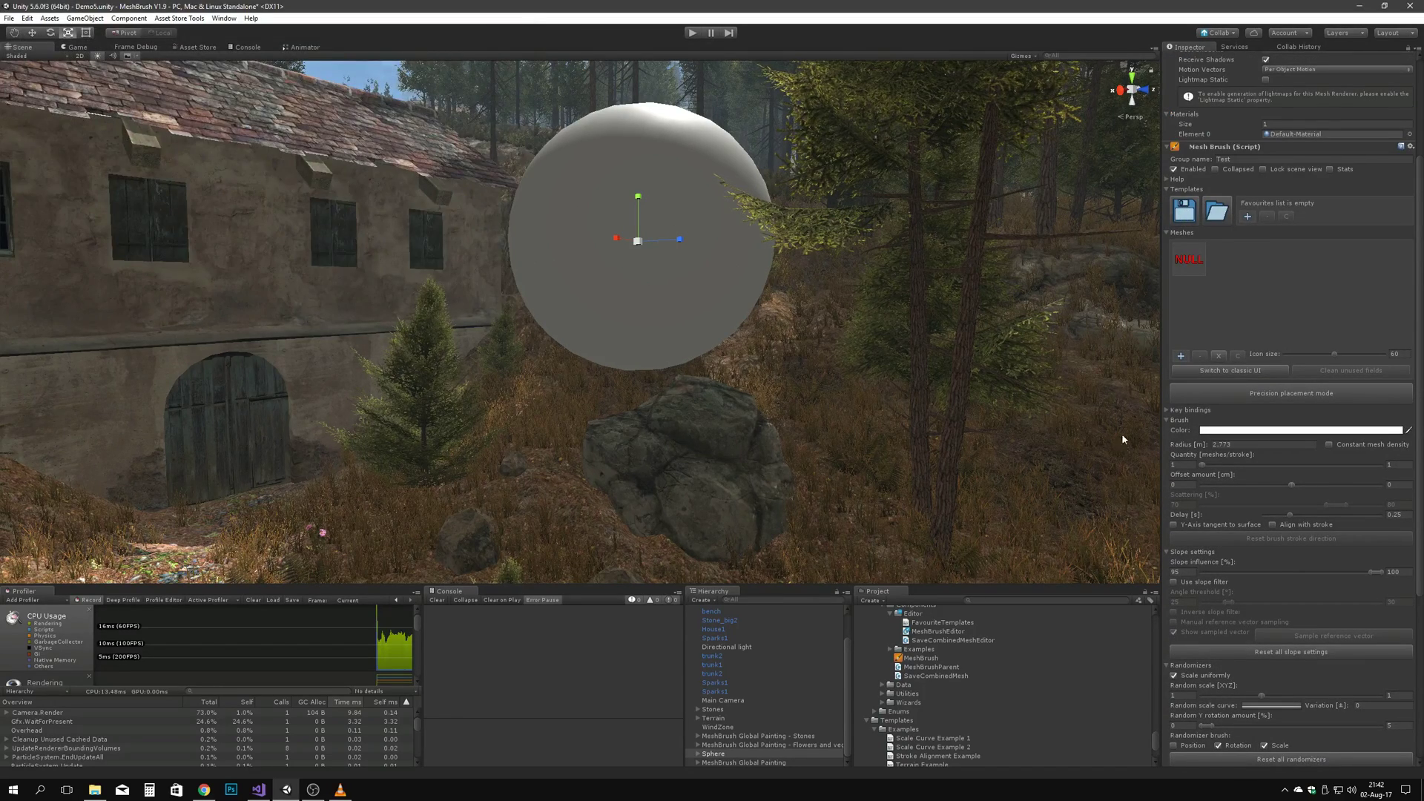
pyautogui.click(1217, 212)
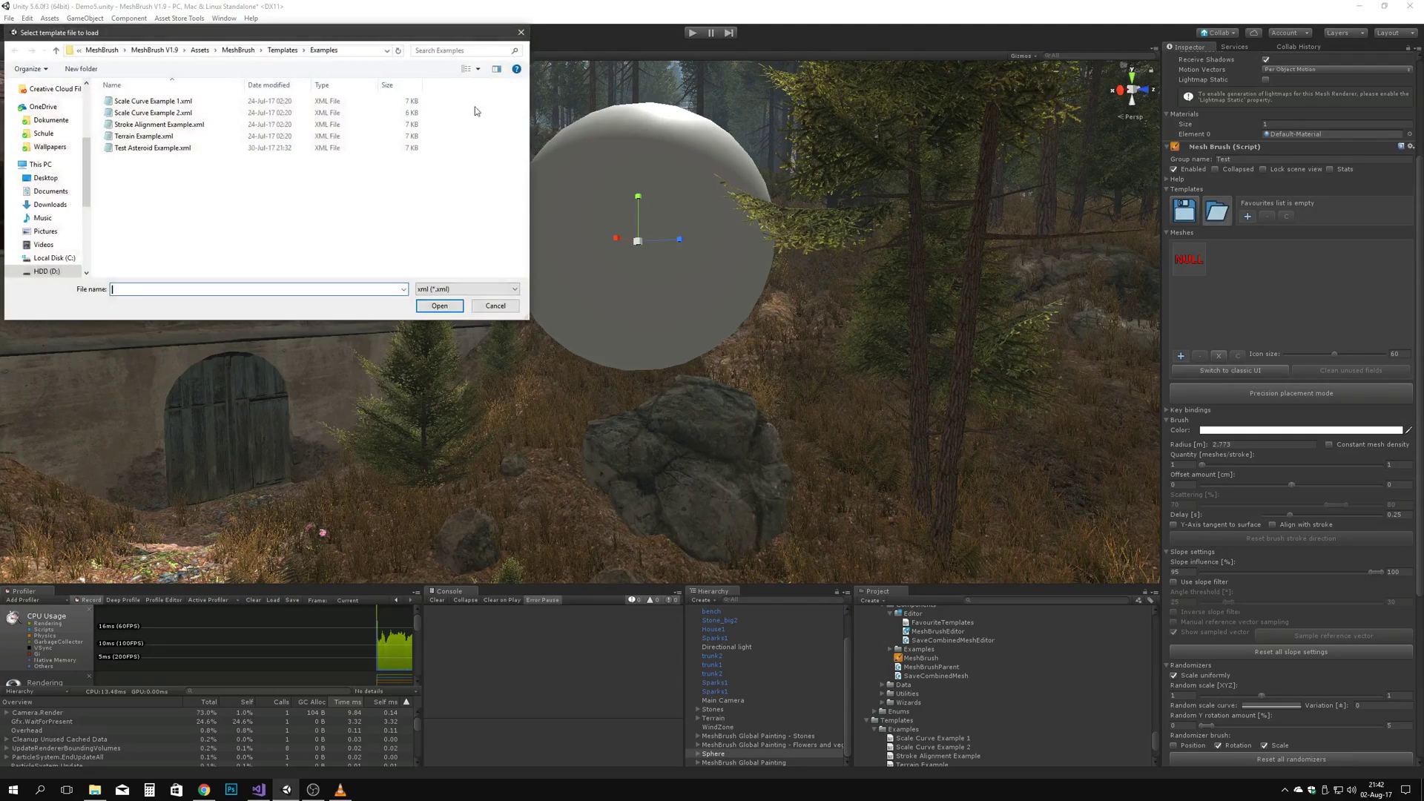
pyautogui.click(495, 306)
pyautogui.moveTo(804, 293)
pyautogui.mouseDown(button='right')
pyautogui.moveTo(813, 305)
pyautogui.moveTo(753, 298)
pyautogui.moveTo(785, 304)
pyautogui.mouseUp(button='right')
pyautogui.press('s')
pyautogui.press('w')
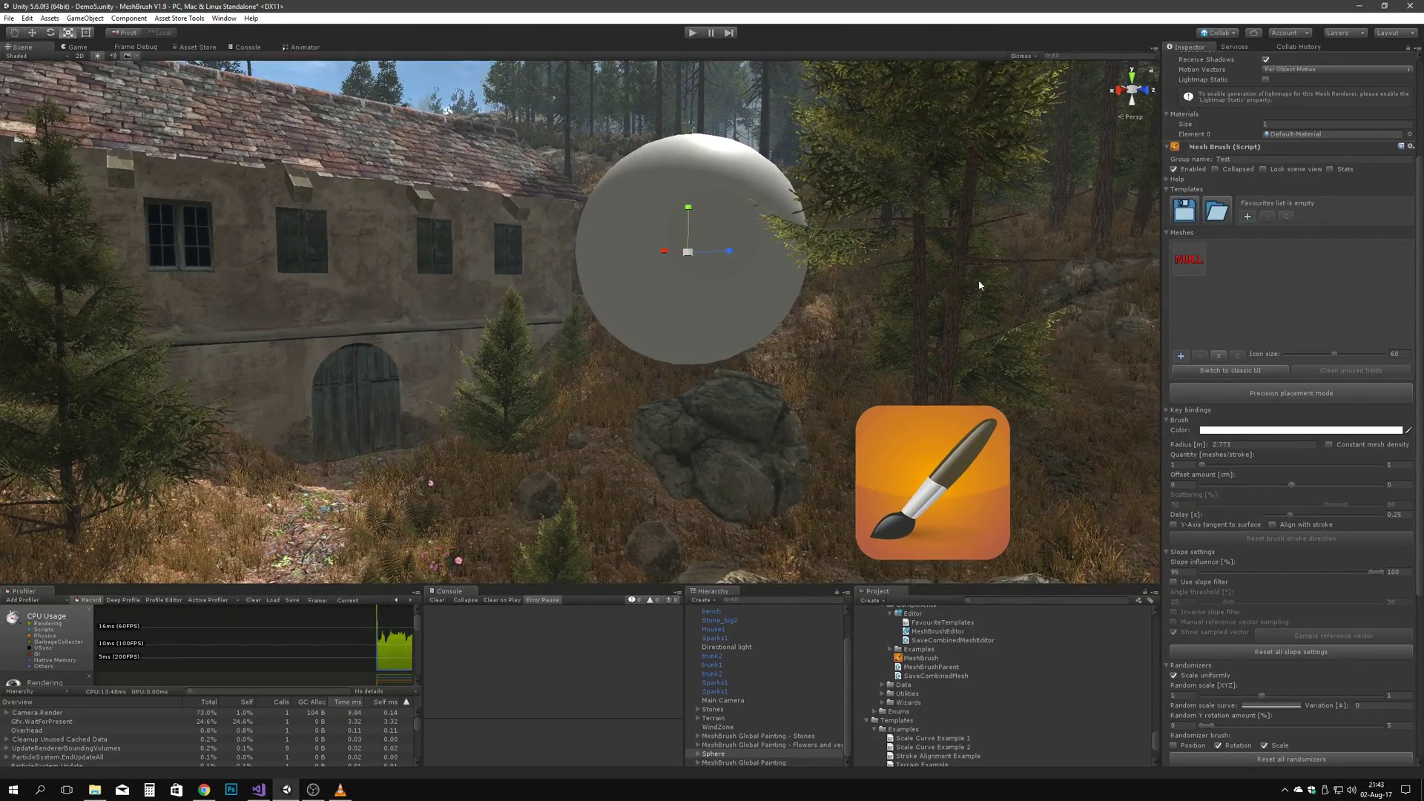
# Step: Load the Scale Curve Example 2 template into the sphere's MeshBrush component, and undo the load
pyautogui.click(1217, 213)
pyautogui.doubleClick(193, 115)
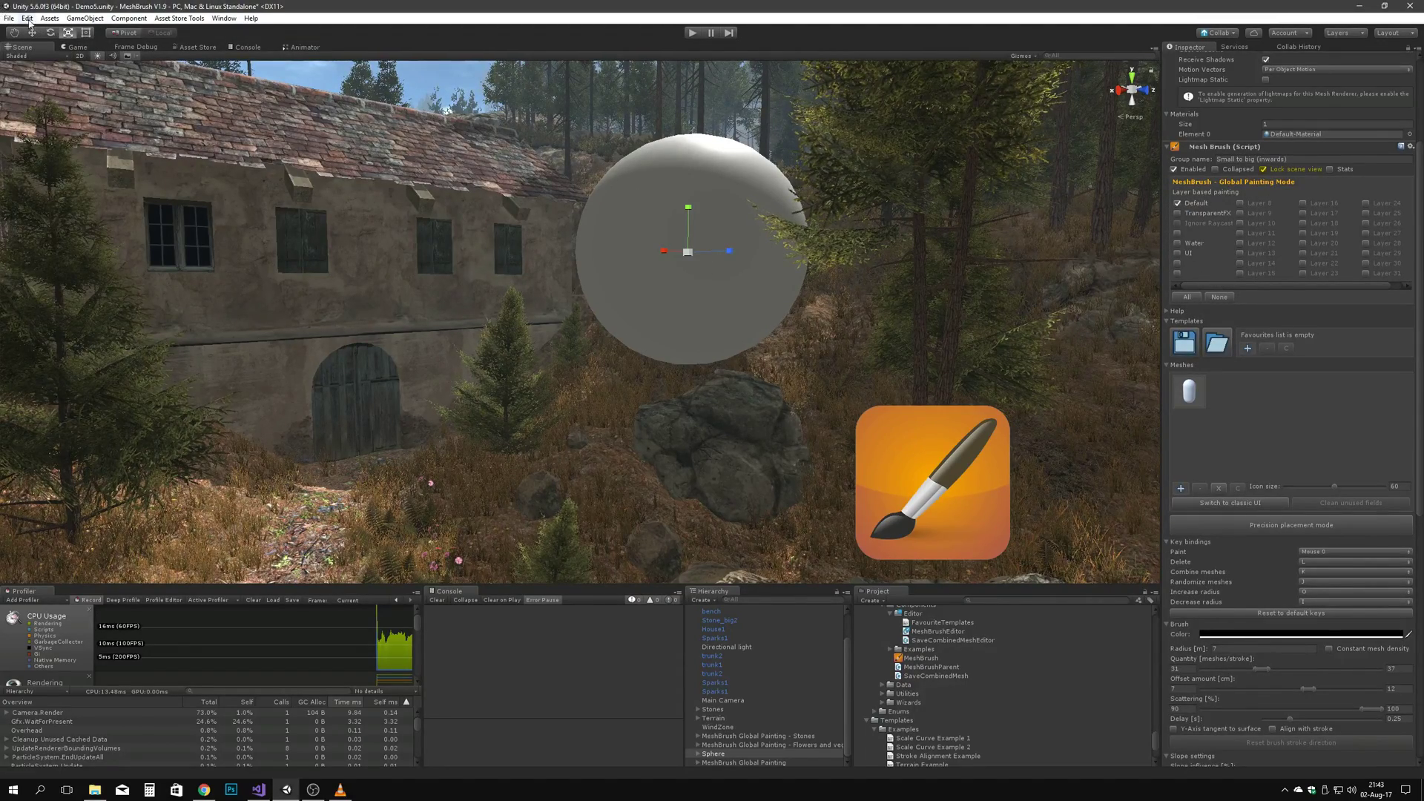
pyautogui.click(27, 17)
pyautogui.click(56, 28)
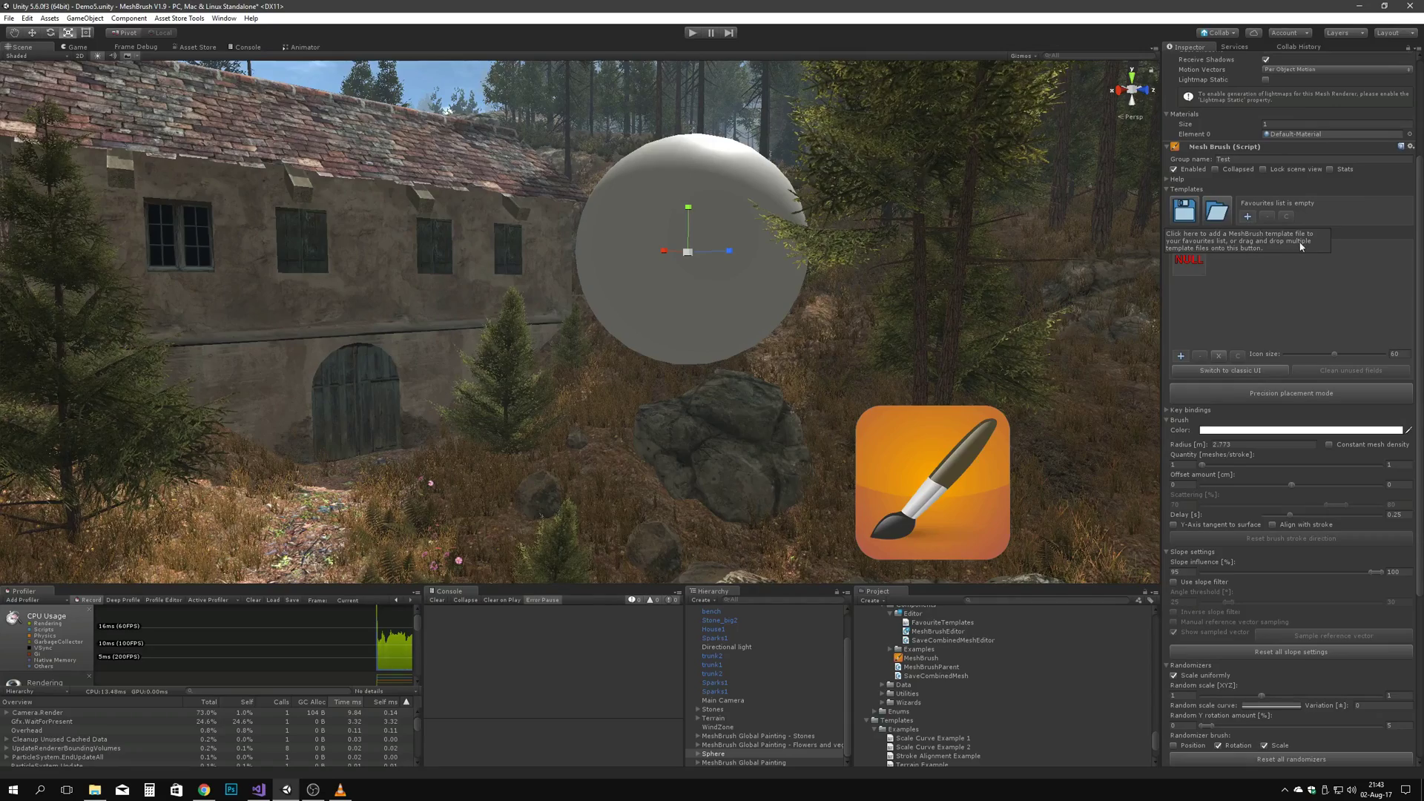
# Step: Add the Scale Curve Example 1 and Terrain Example templates to the favourites list, and clear the list
pyautogui.scroll(-3, 985, 658)
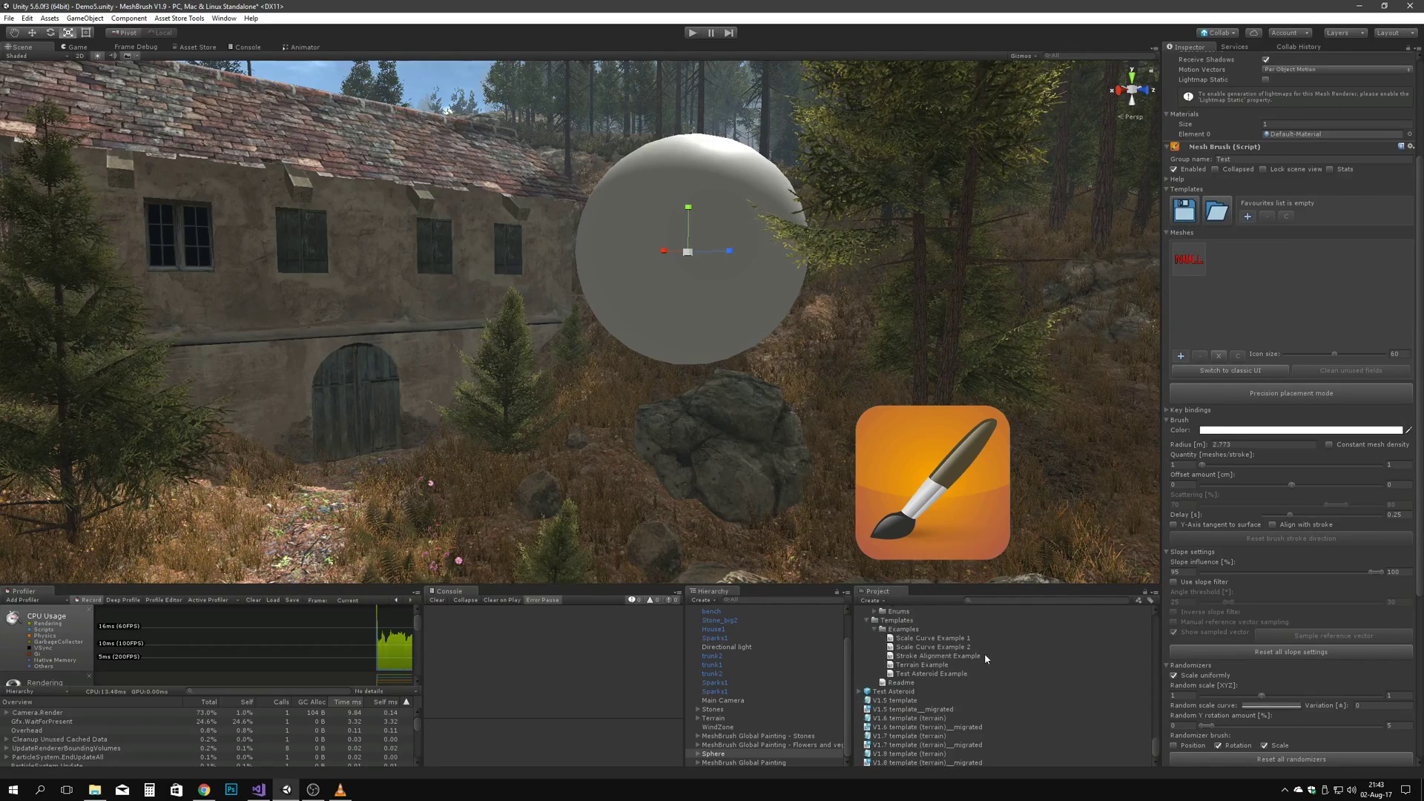
pyautogui.moveTo(942, 641); pyautogui.dragTo(1249, 221)
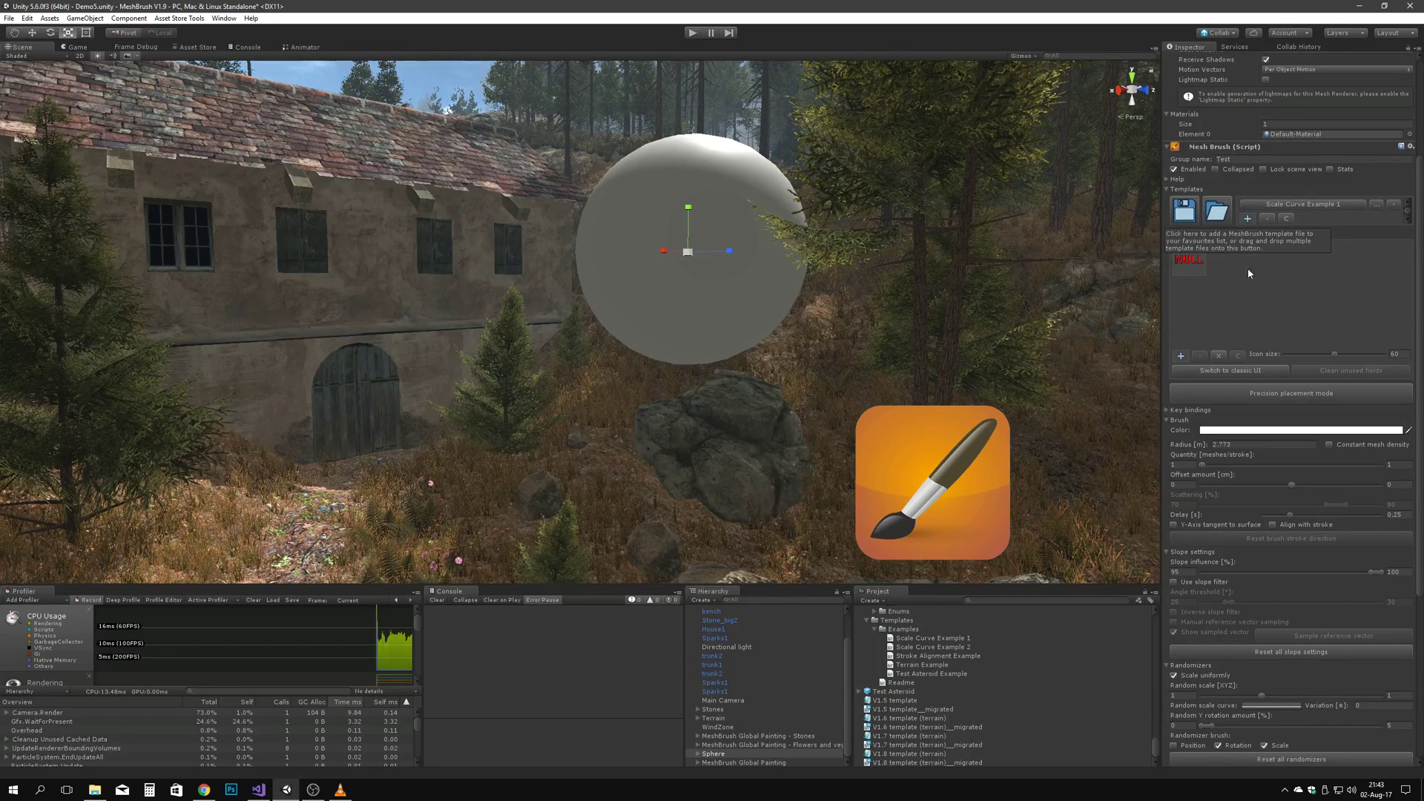
pyautogui.click(1247, 218)
pyautogui.doubleClick(130, 103)
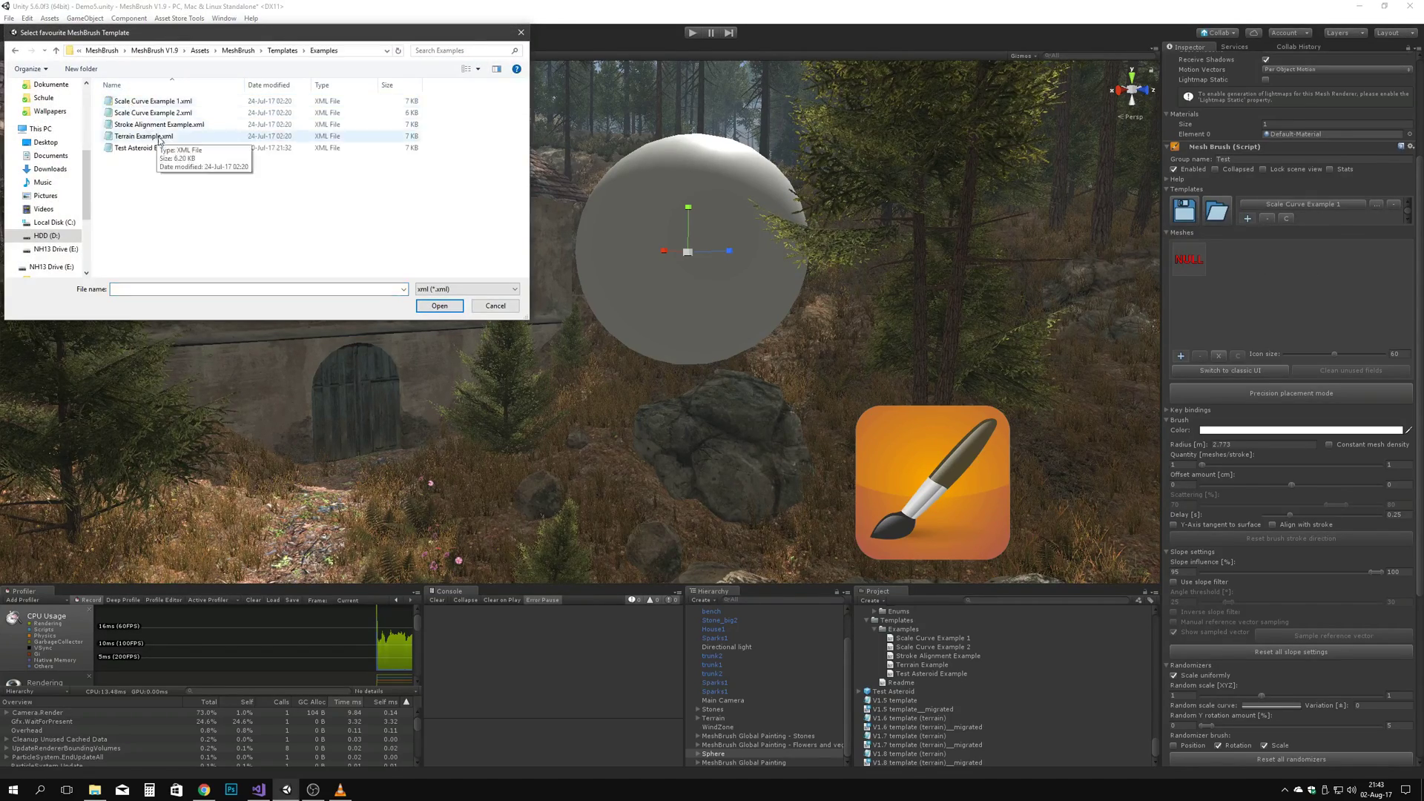
pyautogui.doubleClick(158, 138)
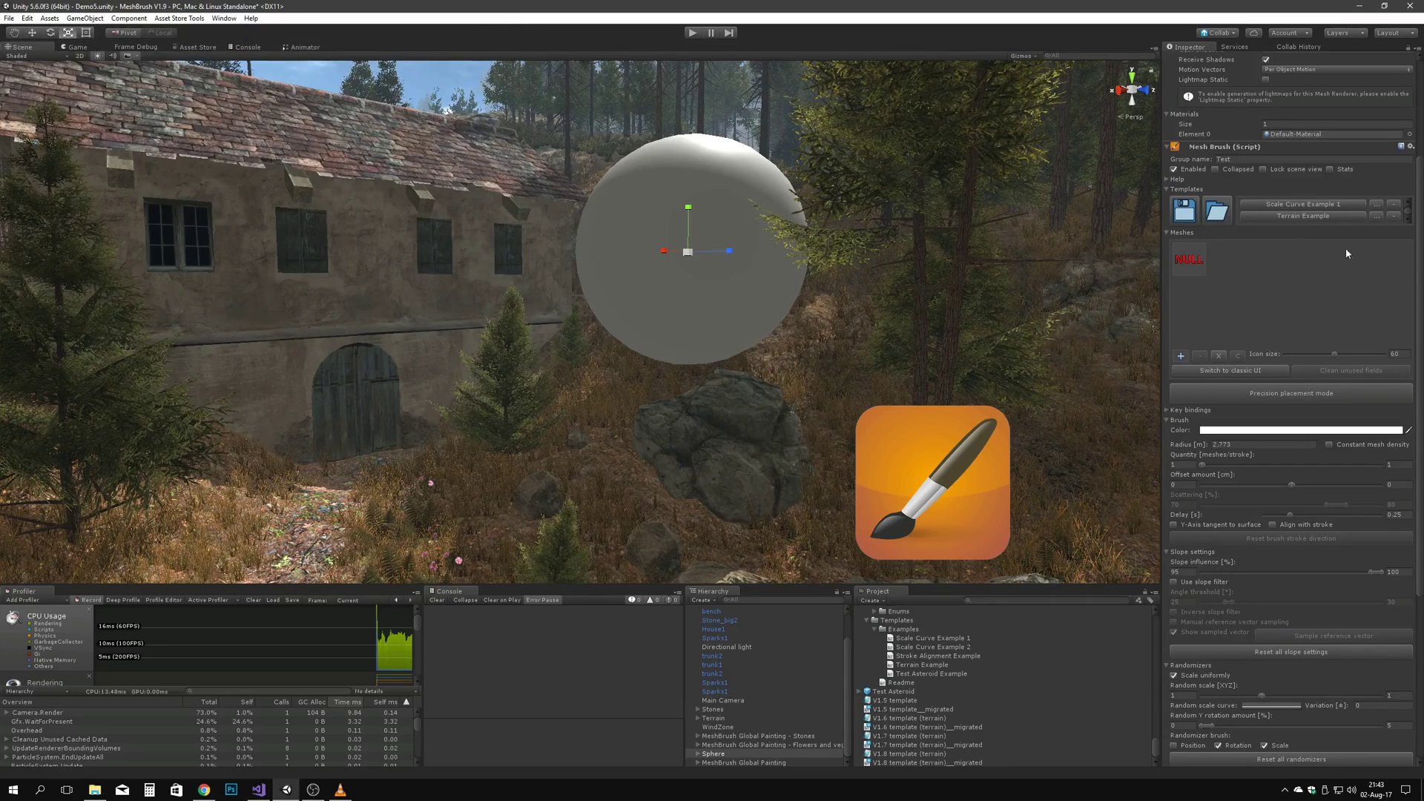
pyautogui.scroll(-1, 1351, 215)
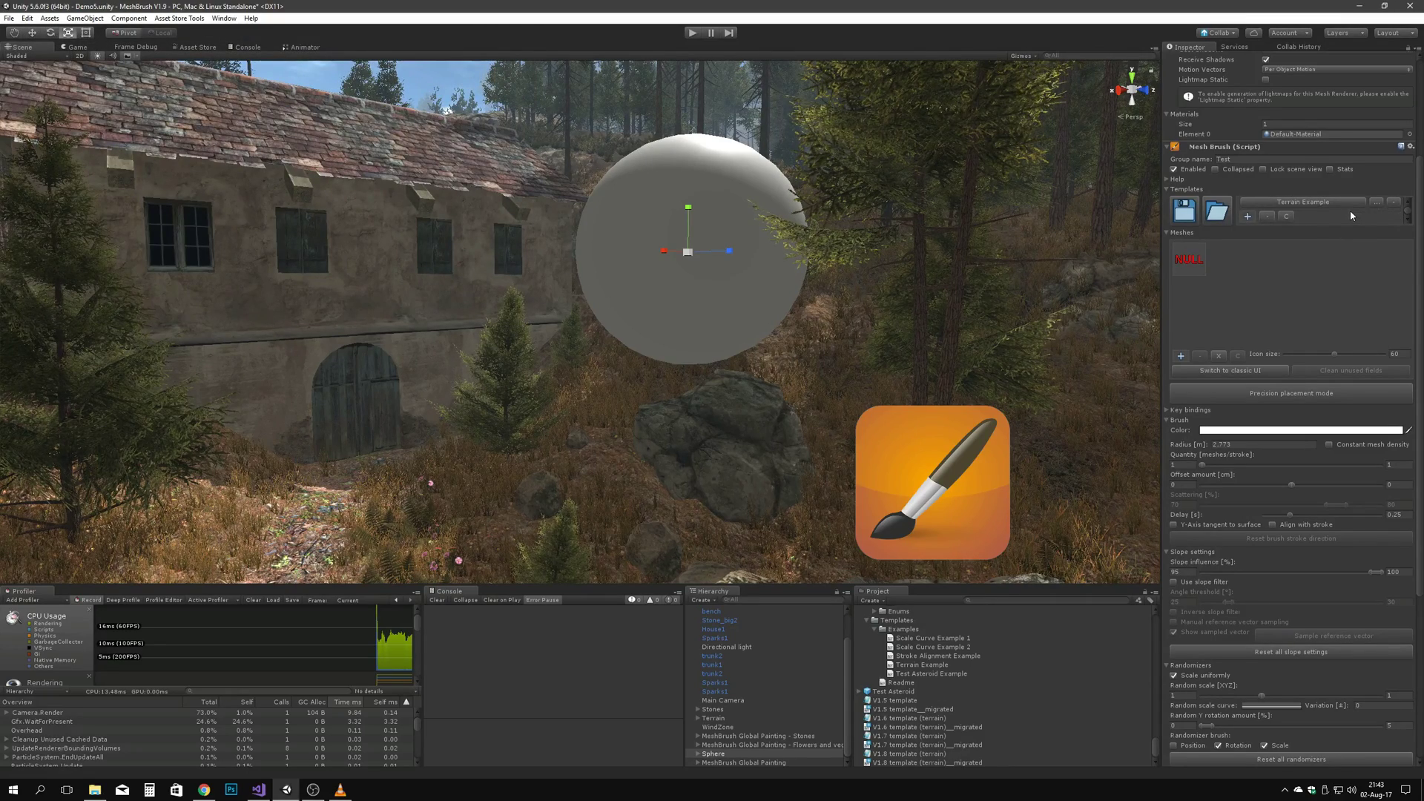
pyautogui.click(1288, 215)
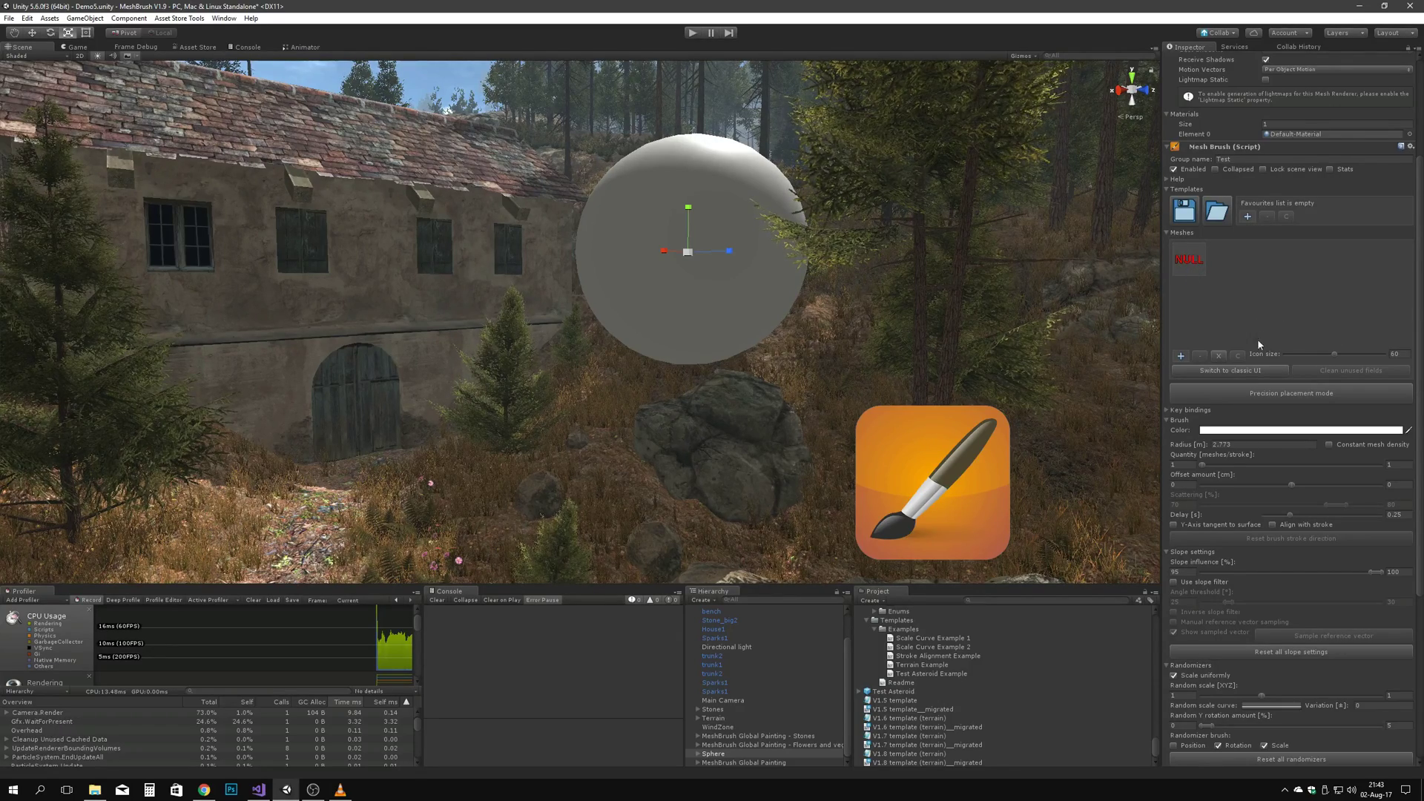
# Step: Try the classic meshes UI by adding three empty fields and clearing them, and return to the modern UI
pyautogui.click(1243, 371)
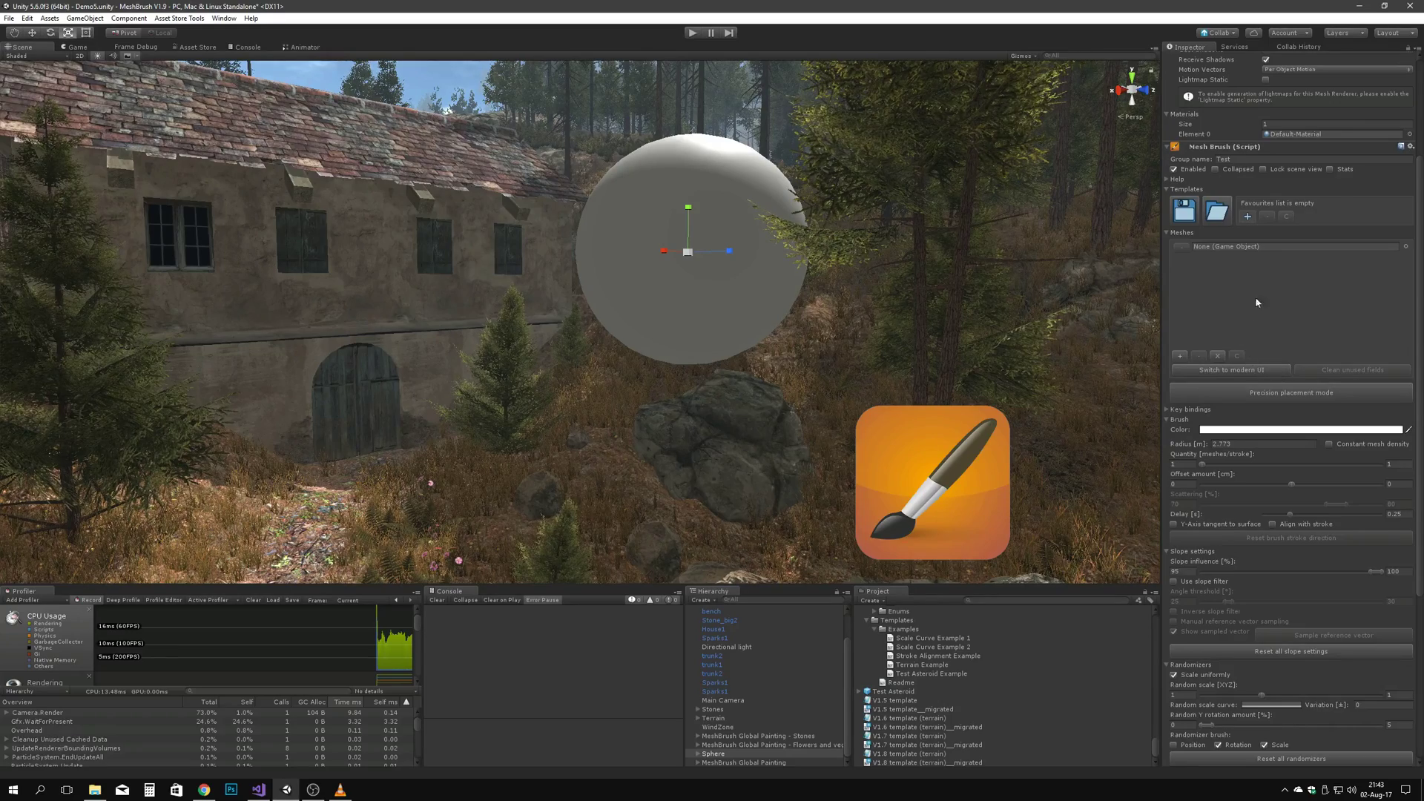
pyautogui.click(1179, 355)
pyautogui.click(1179, 355)
pyautogui.click(1179, 355)
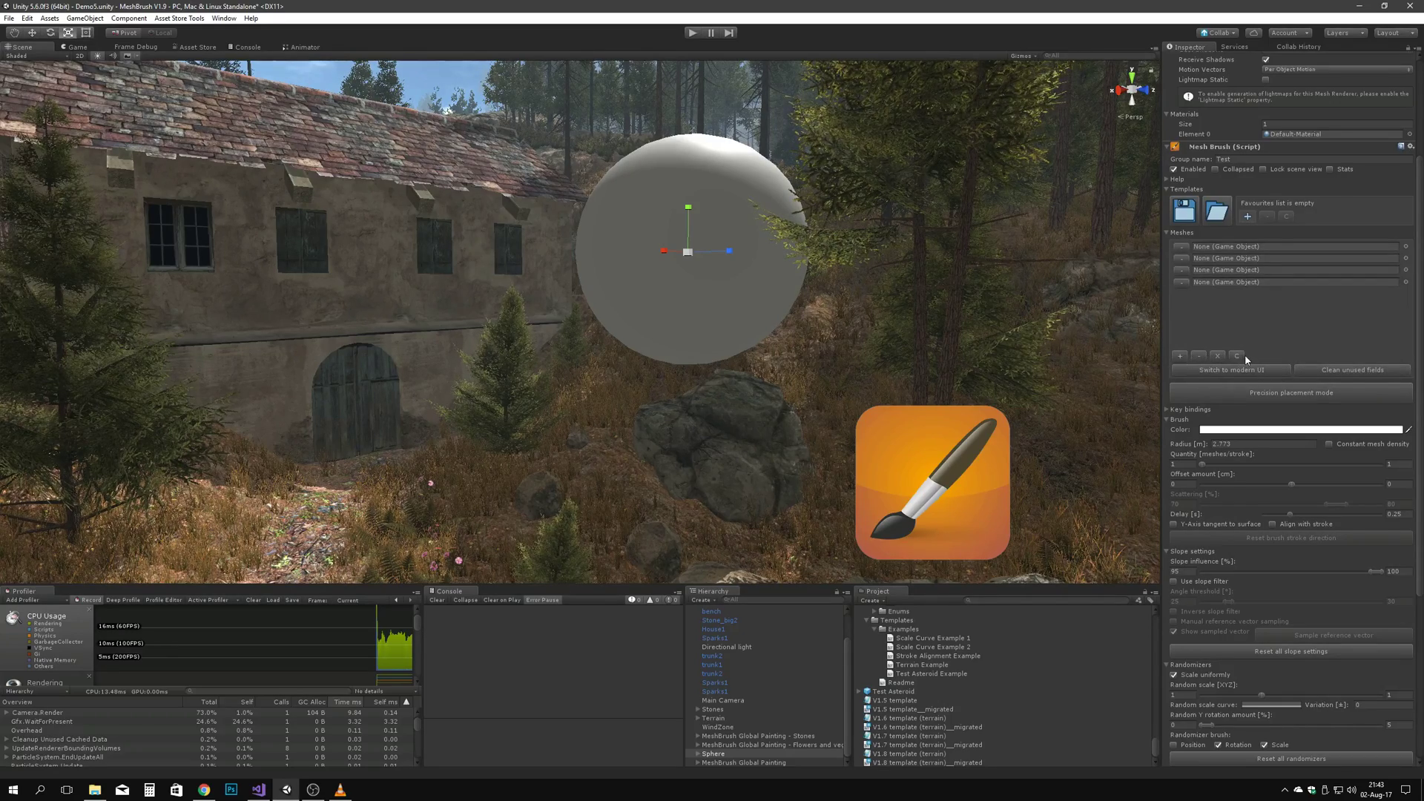
pyautogui.click(1238, 355)
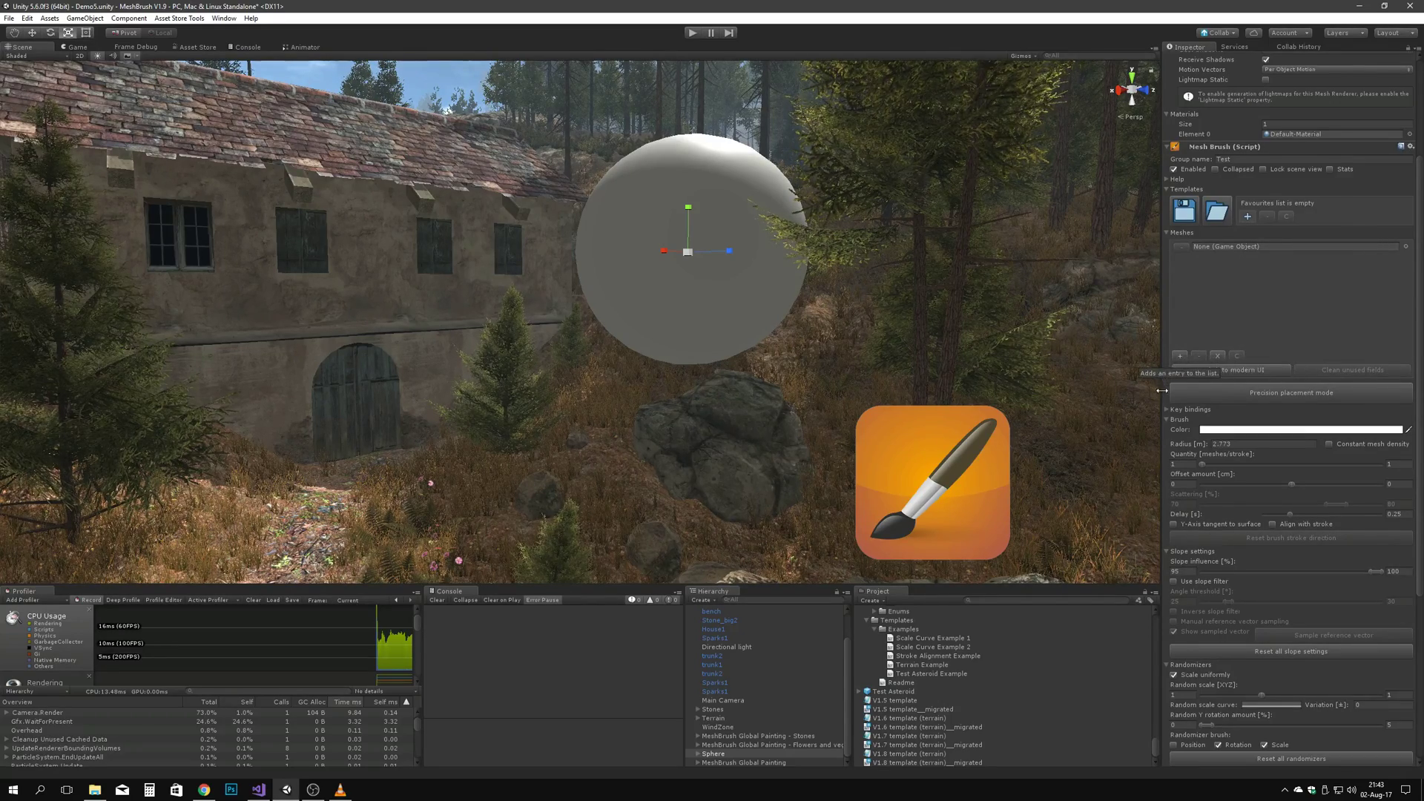
pyautogui.click(1240, 371)
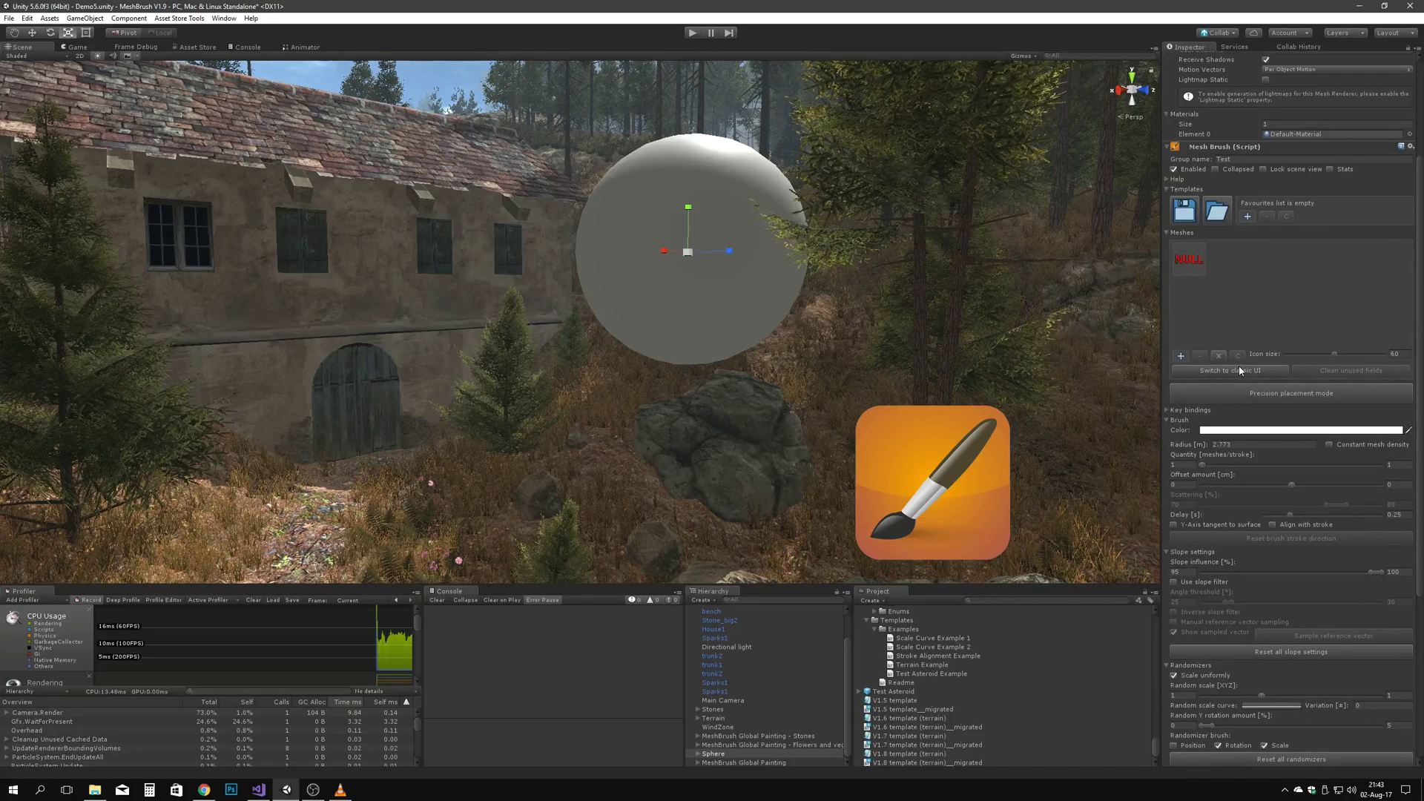
# Step: Add two empty fields to the sphere's set of meshes to paint, and remove both
pyautogui.moveTo(812, 337)
pyautogui.mouseDown(button='right')
pyautogui.moveTo(795, 343)
pyautogui.moveTo(844, 323)
pyautogui.moveTo(806, 324)
pyautogui.mouseUp(button='right')
pyautogui.moveTo(687, 354); pyautogui.dragTo(780, 379, button='right')
pyautogui.press('w')
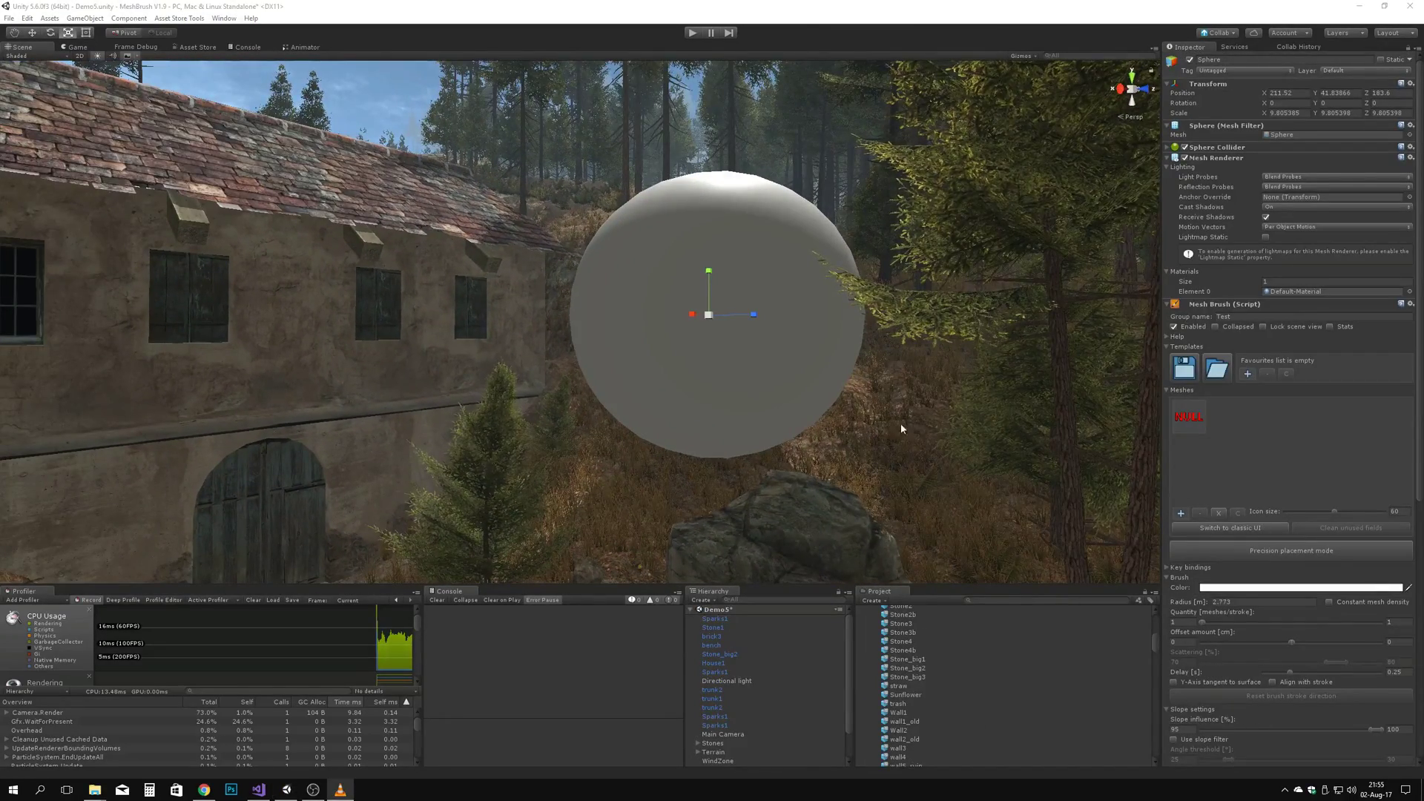
pyautogui.moveTo(900, 428); pyautogui.dragTo(947, 420, button='right')
pyautogui.click(1180, 513)
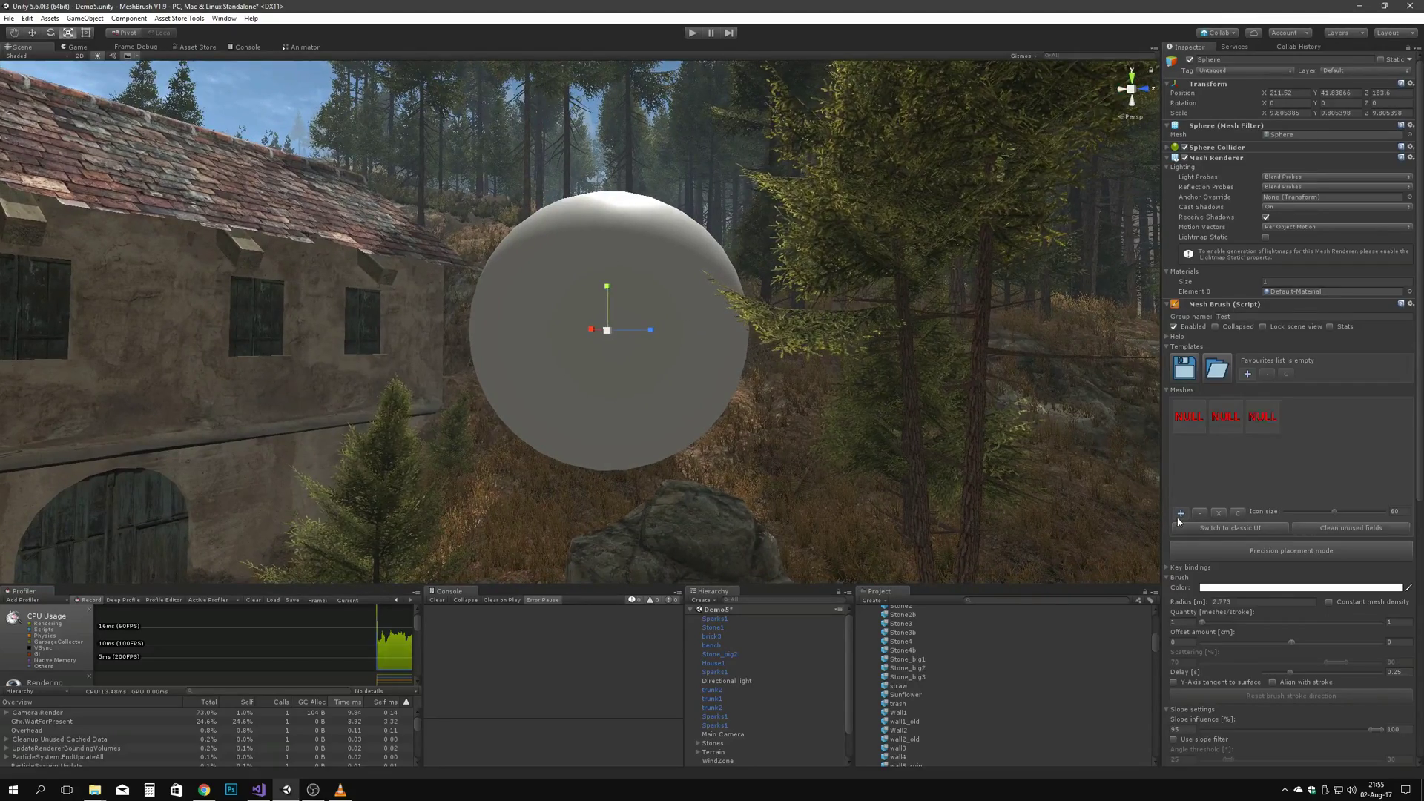
pyautogui.click(1179, 513)
pyautogui.rightClick(1260, 427)
pyautogui.rightClick(1226, 424)
# Step: Add three mesh fields with a wall prefab assigned to the second one, and clean the unused fields
pyautogui.click(1179, 513)
pyautogui.click(1180, 513)
pyautogui.click(1179, 513)
pyautogui.moveTo(900, 729); pyautogui.dragTo(1217, 415)
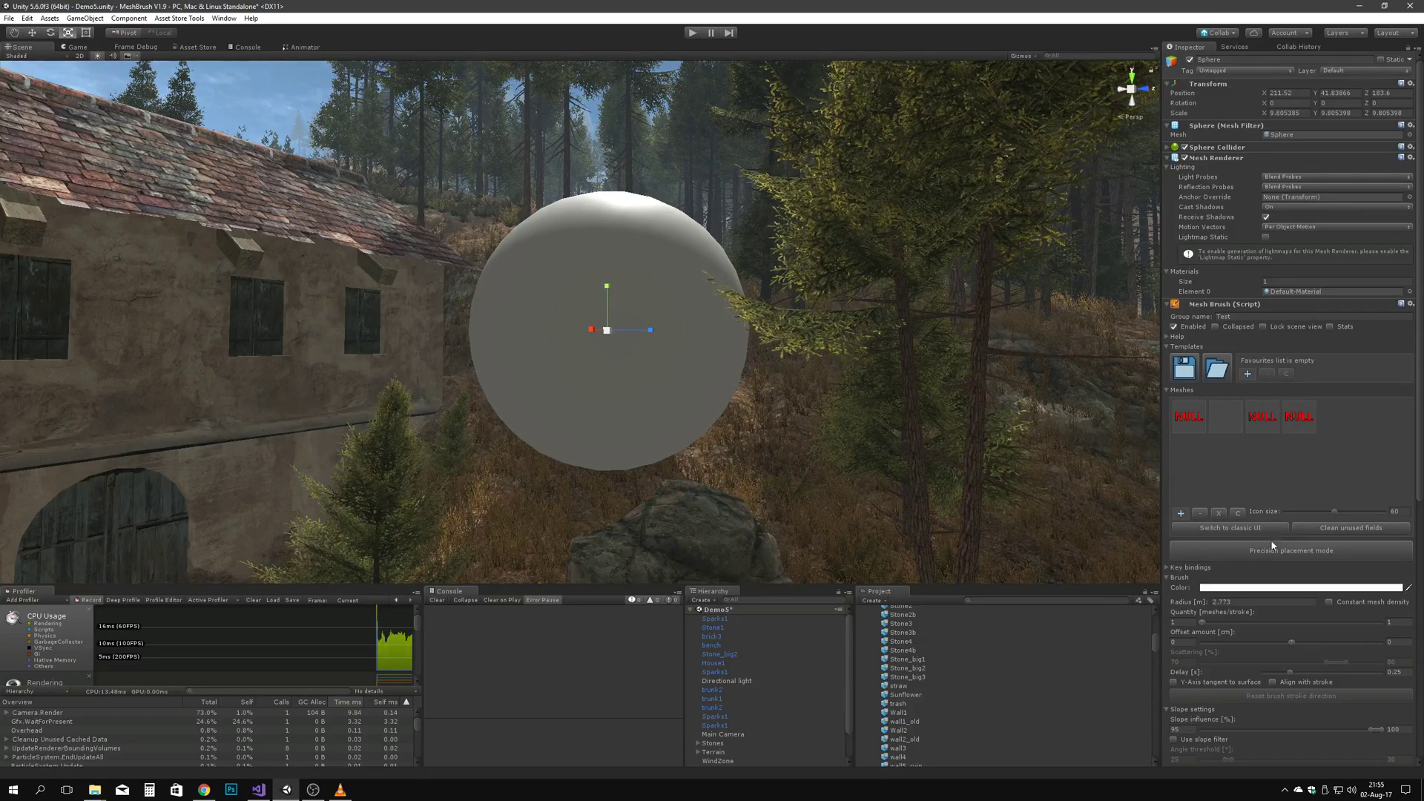
pyautogui.click(1339, 528)
# Step: Add a mesh field holding a stone prefab, and empty that field and delete the wall's field
pyautogui.click(1180, 512)
pyautogui.click(1354, 528)
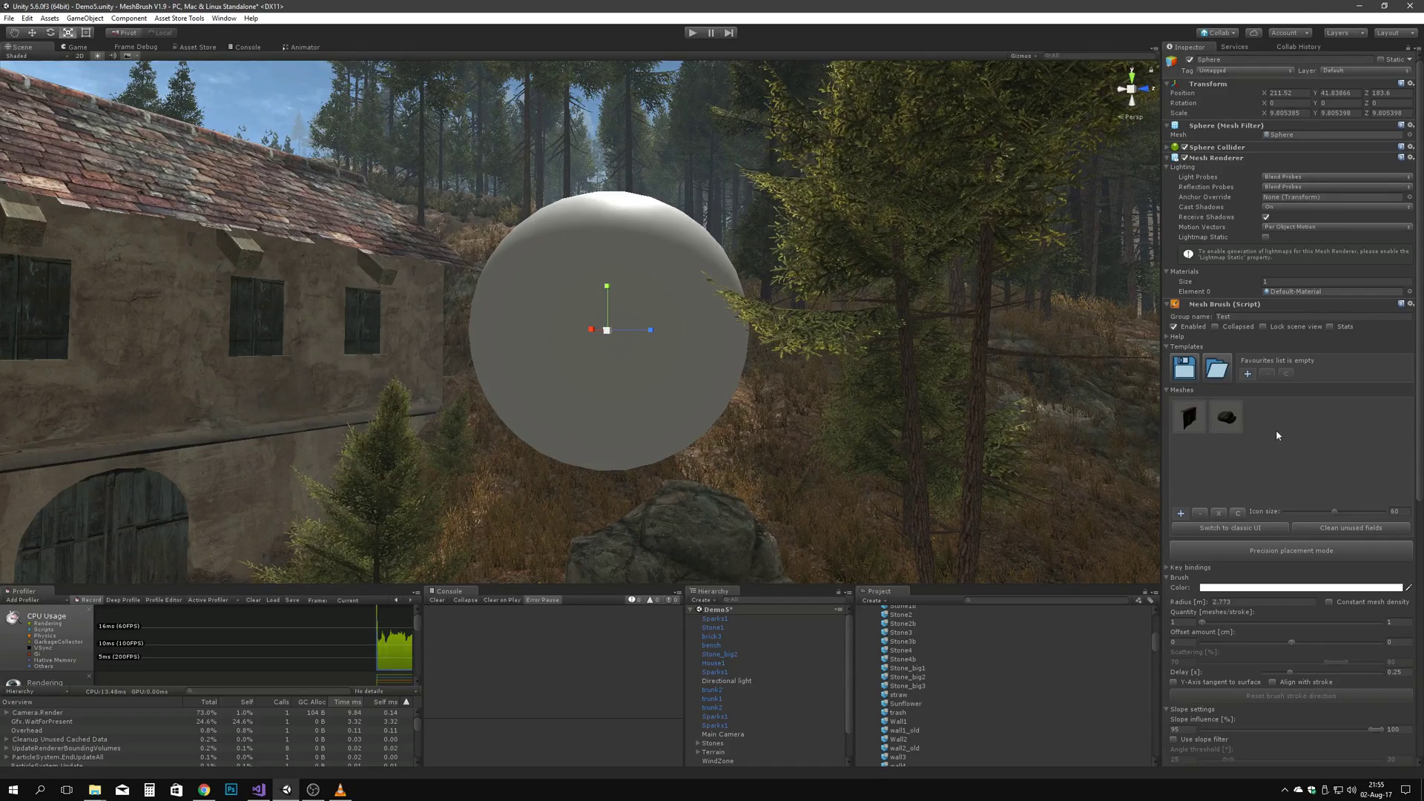
pyautogui.rightClick(1222, 416)
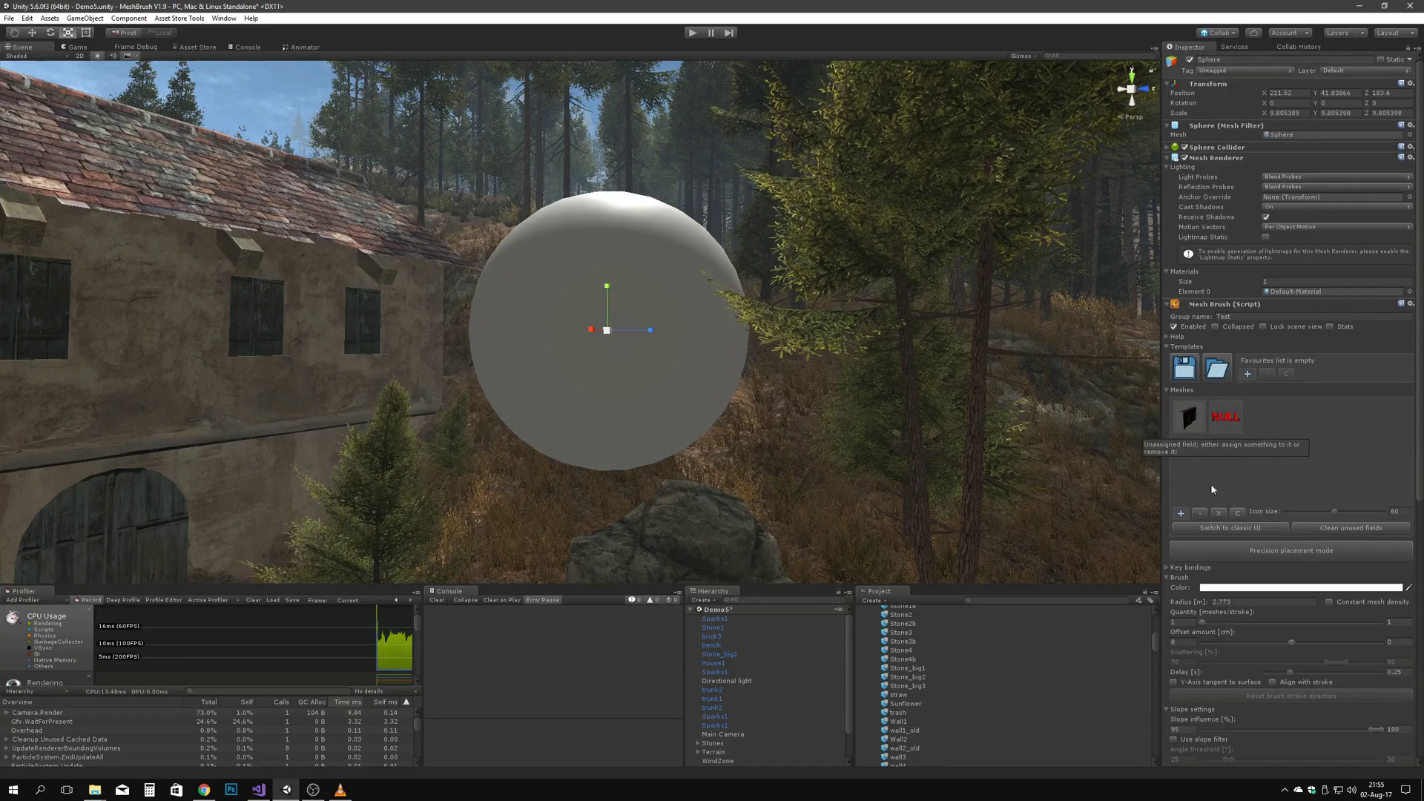
pyautogui.middleClick(1199, 413)
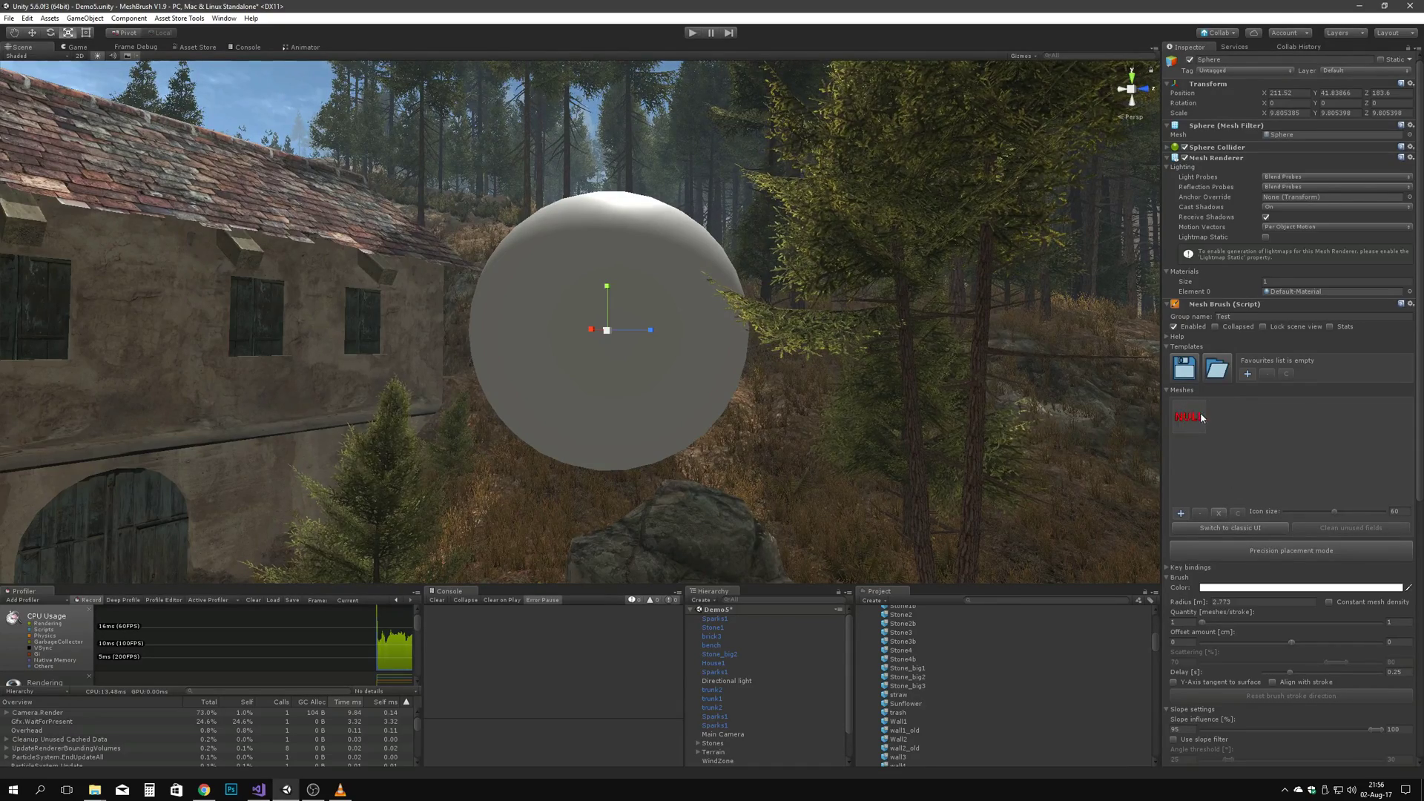
# Step: Add a mesh field with the Stone_big2 prefab assigned, and locate that prefab in the project
pyautogui.click(1179, 514)
pyautogui.moveTo(907, 676); pyautogui.dragTo(1228, 418)
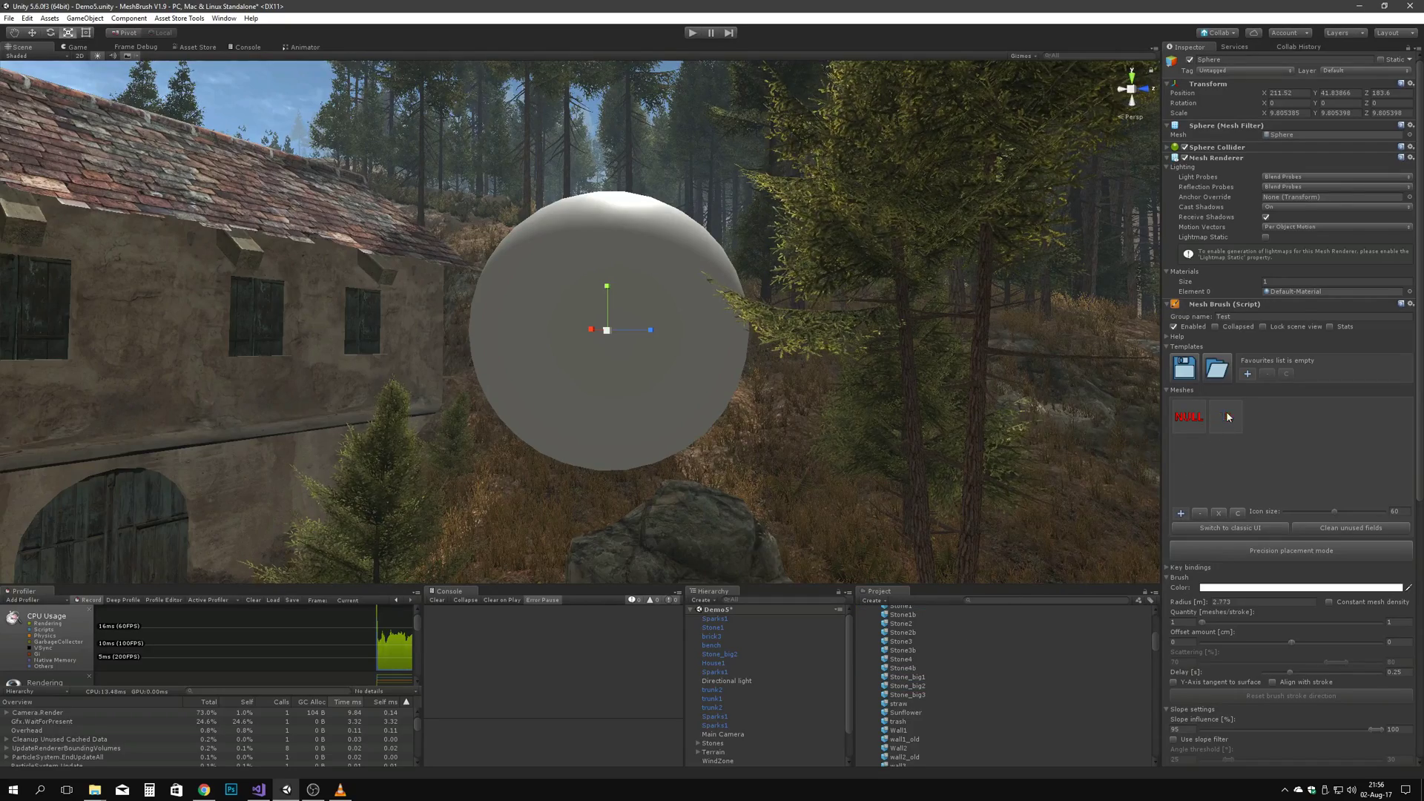
pyautogui.click(1228, 417)
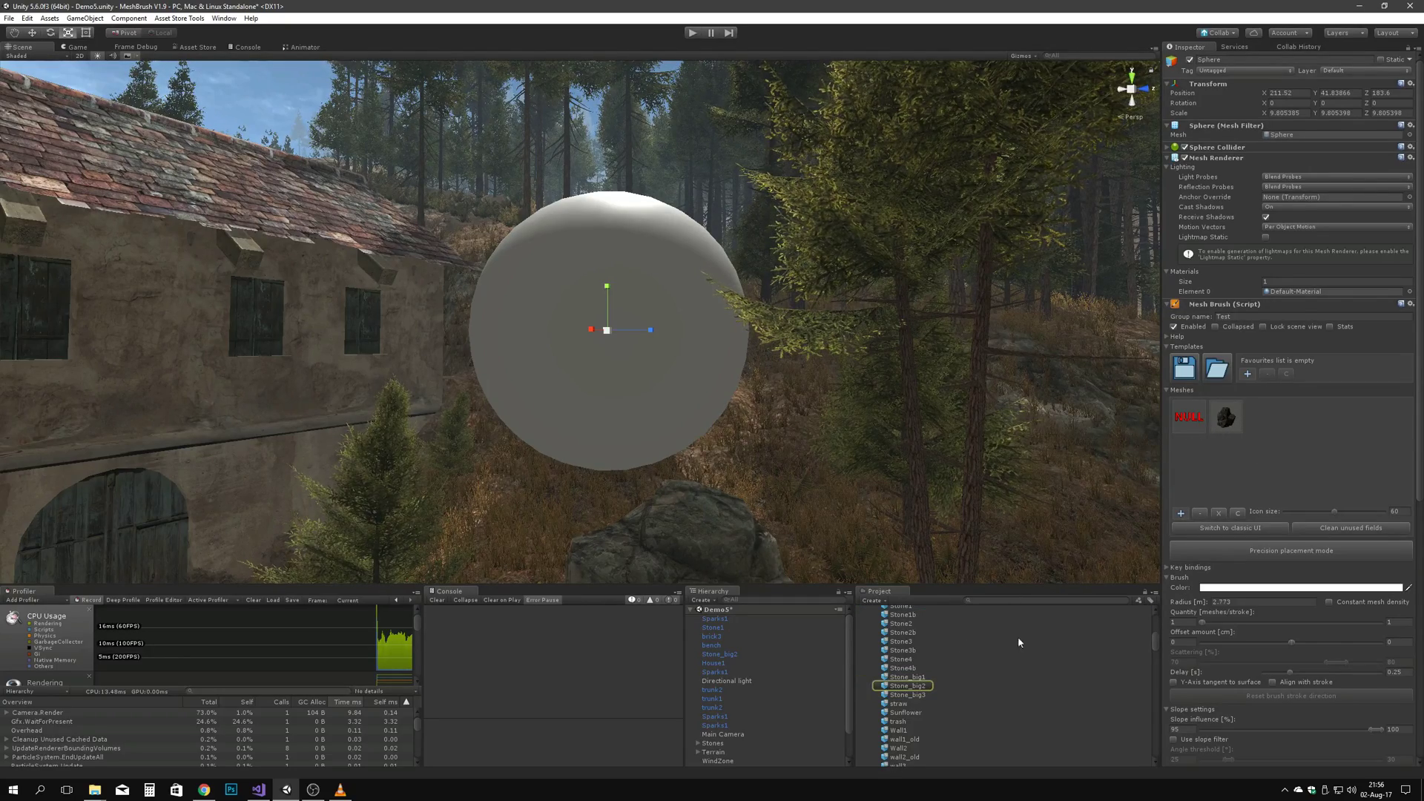
# Step: Assign the corn prefab to the first mesh field, and add an empty field plus a field holding another stone prefab
pyautogui.click(1194, 422)
pyautogui.moveTo(669, 184); pyautogui.dragTo(971, 203)
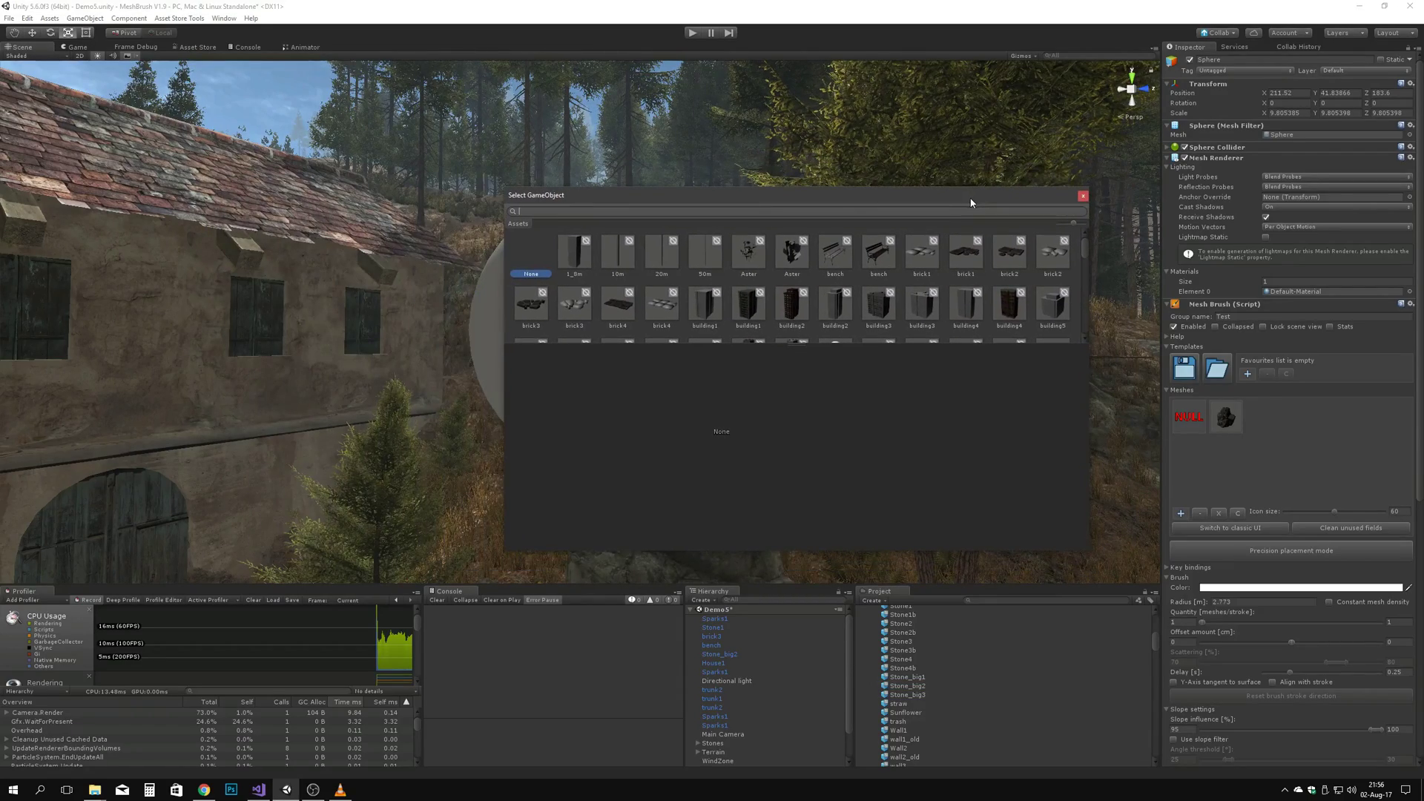
pyautogui.scroll(-1, 886, 290)
pyautogui.click(922, 290)
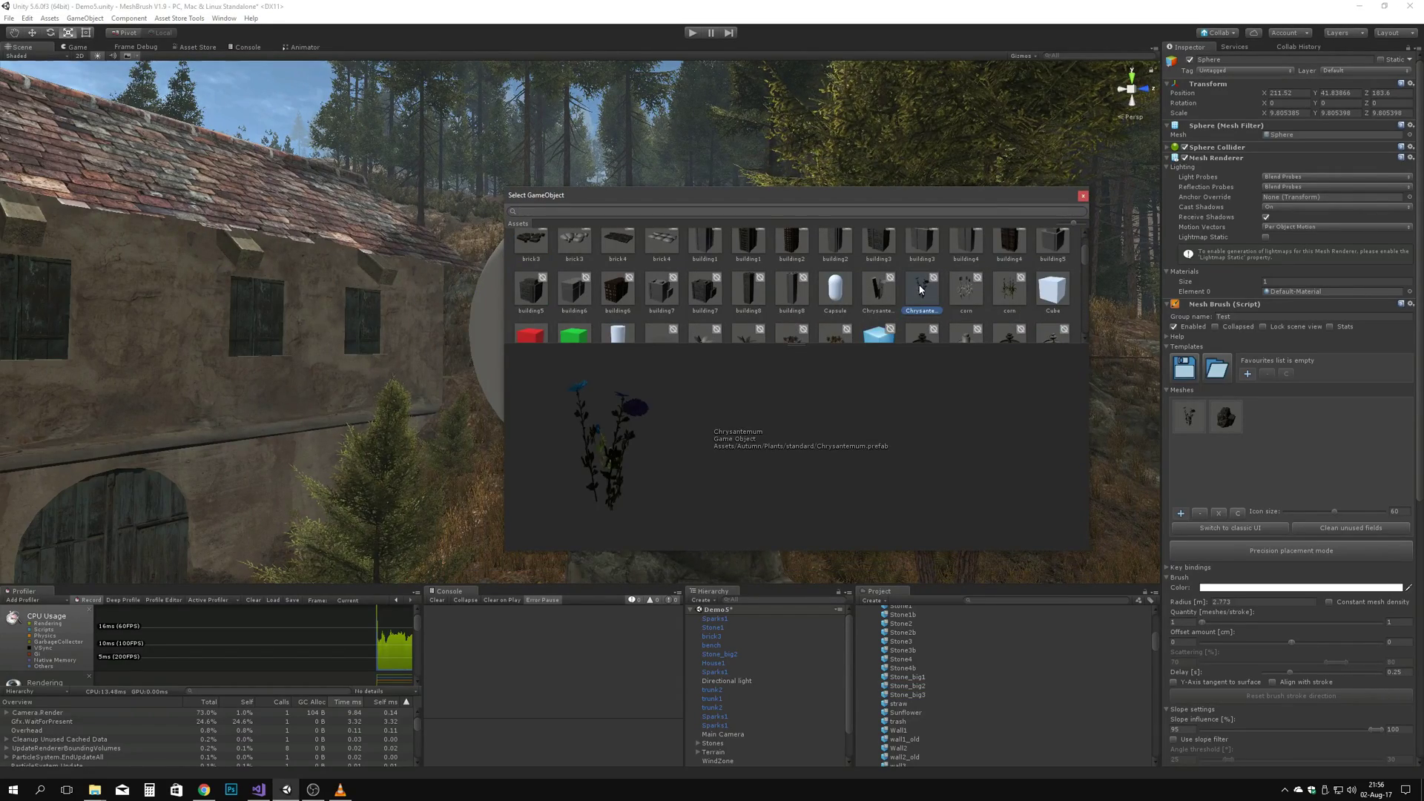
pyautogui.click(1010, 288)
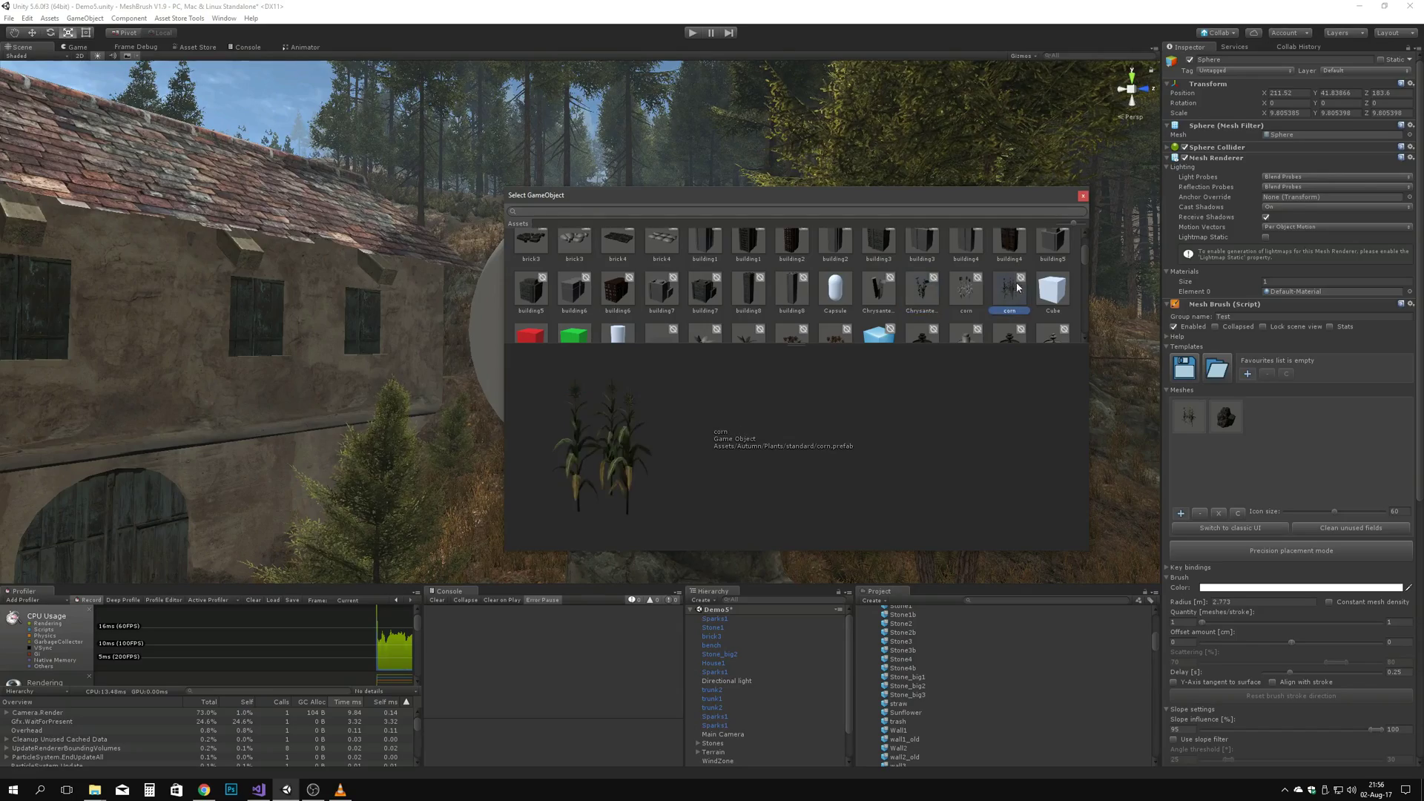
pyautogui.click(1083, 195)
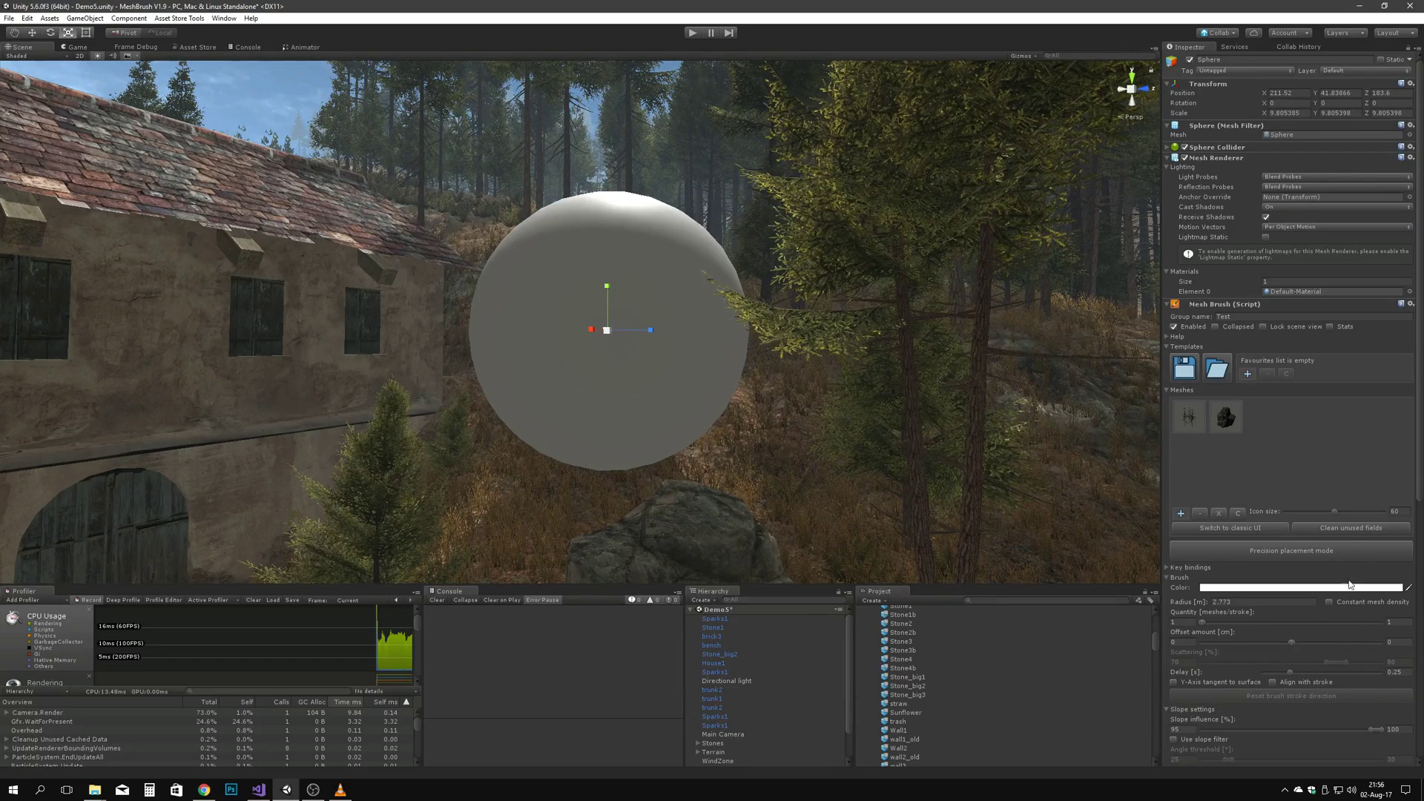
pyautogui.click(1181, 514)
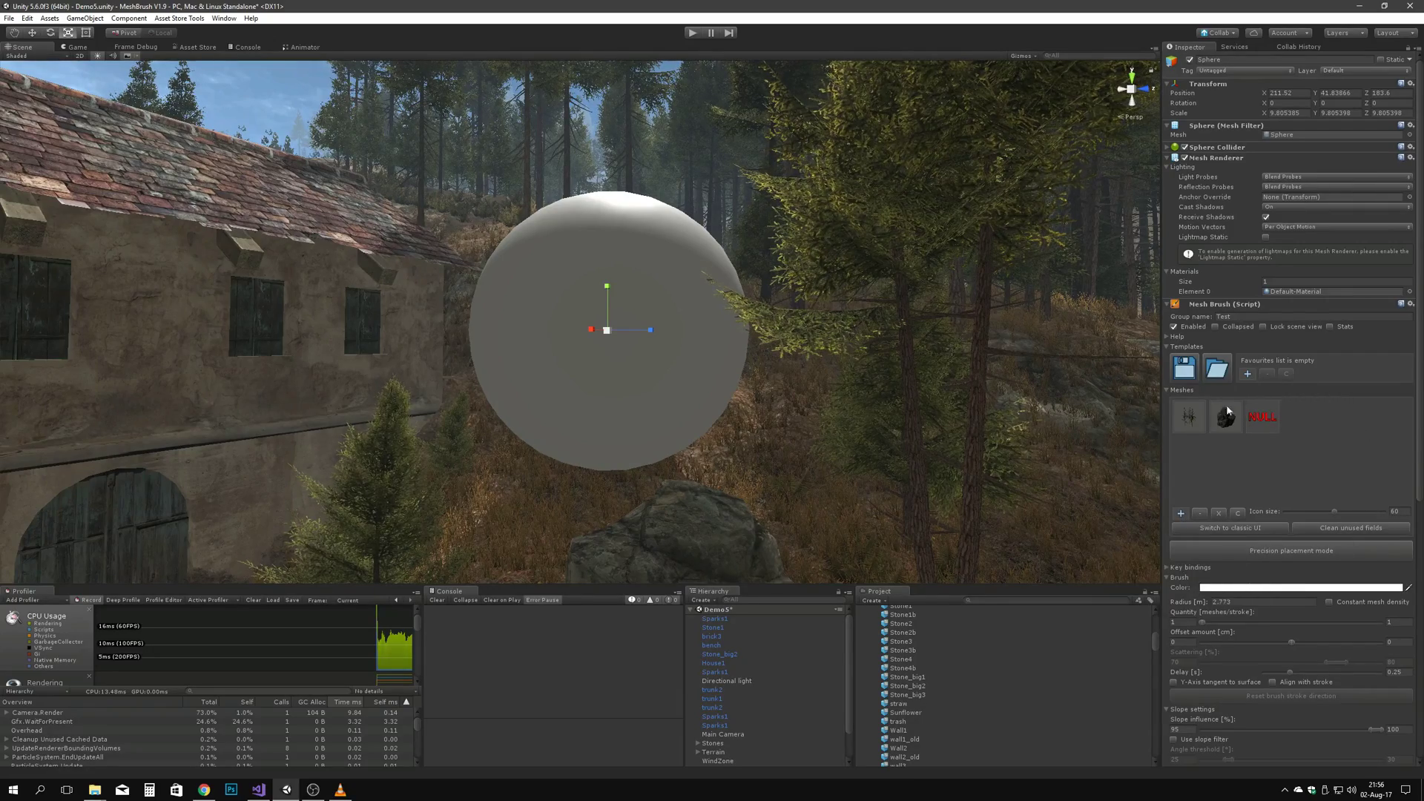
pyautogui.moveTo(894, 658)
pyautogui.mouseDown()
pyautogui.moveTo(1259, 634)
pyautogui.moveTo(1179, 513)
pyautogui.mouseUp()
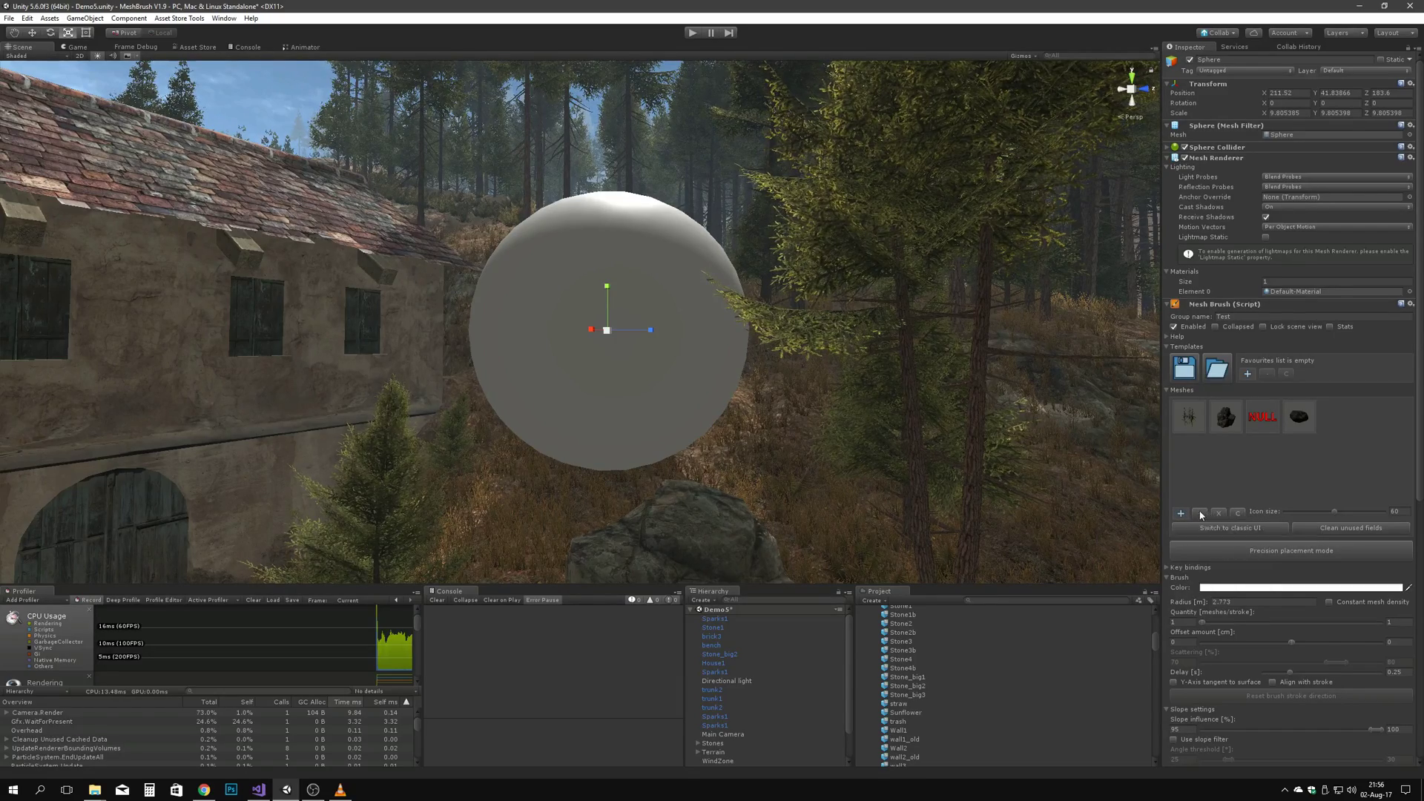
# Step: Remove the last two mesh fields, and clear the remaining fields' values and the whole set of meshes
pyautogui.click(1199, 514)
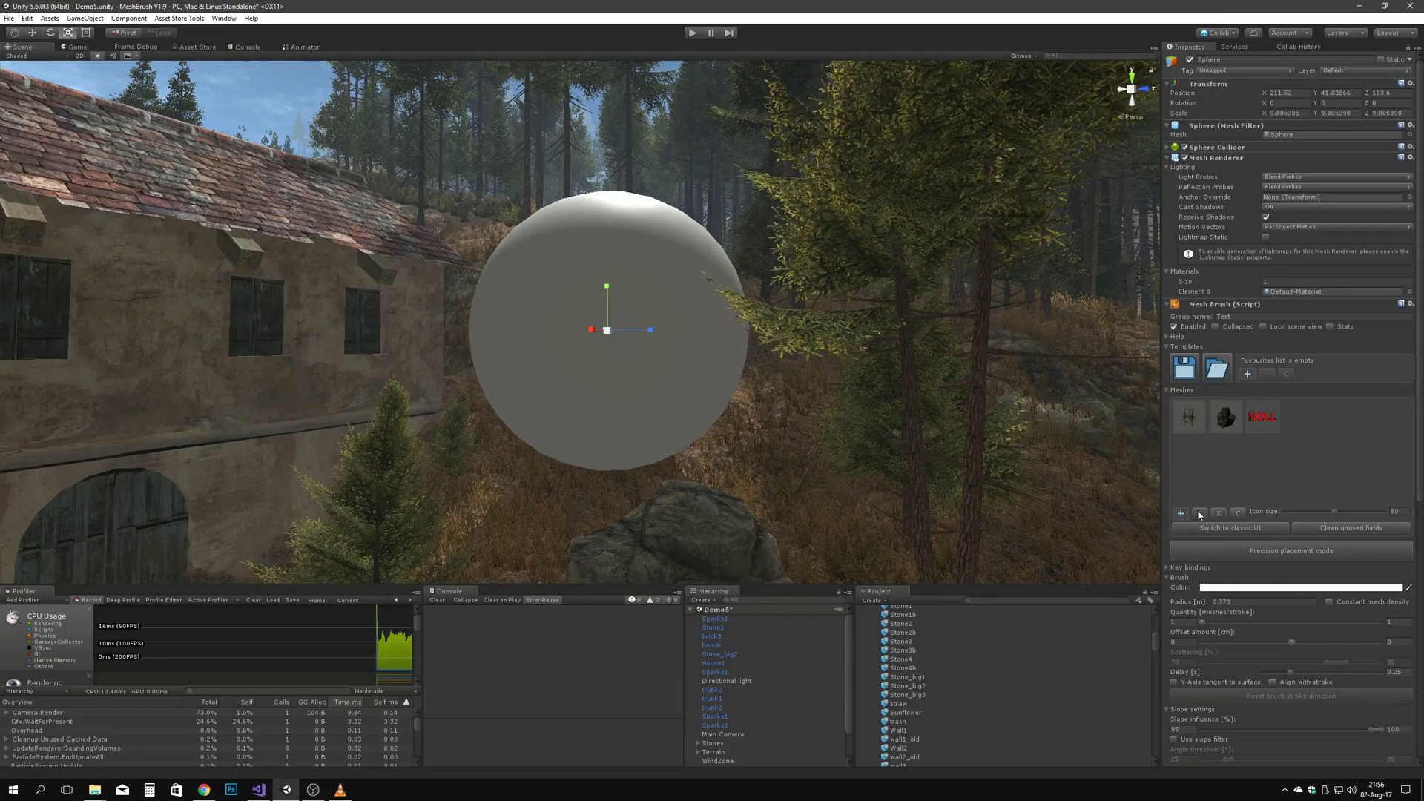
pyautogui.click(1200, 516)
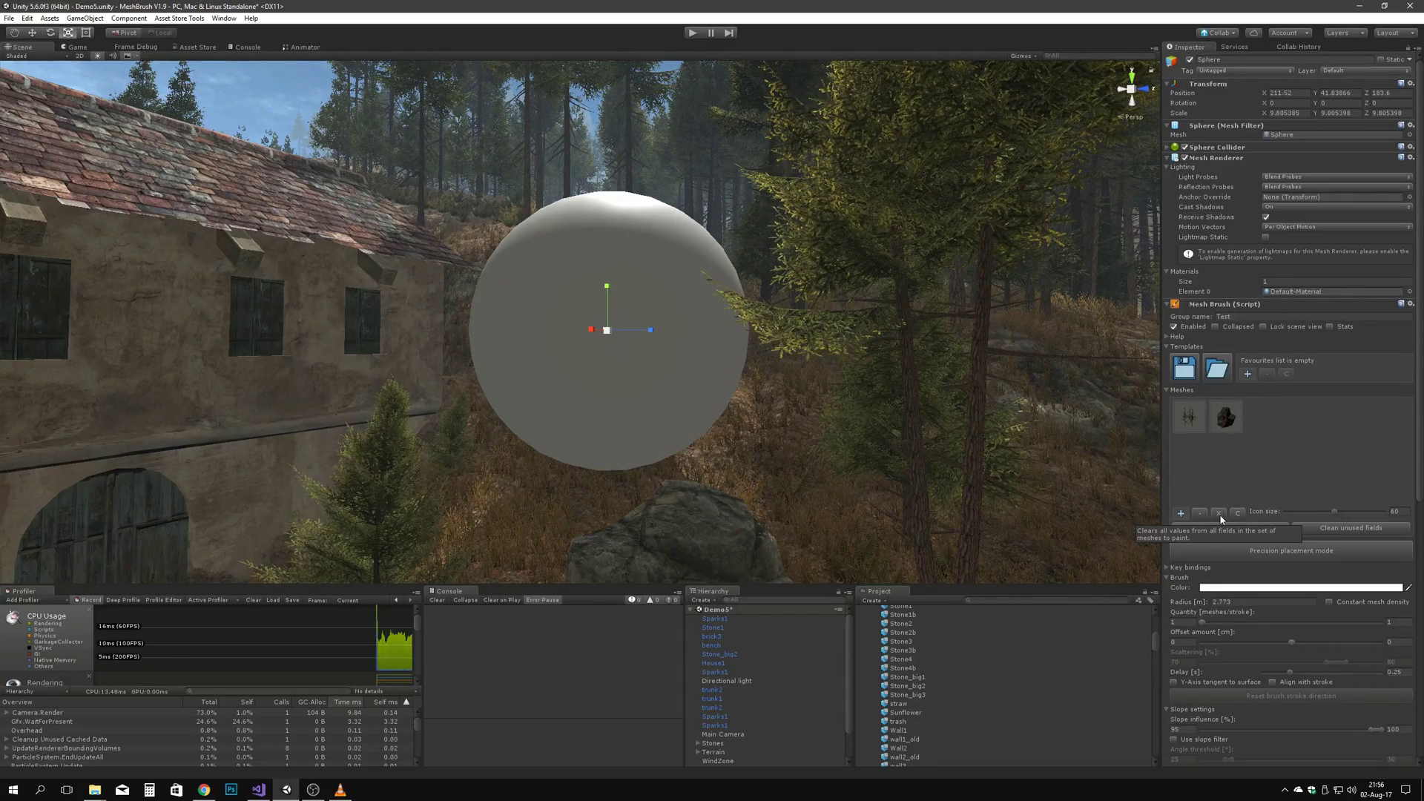
pyautogui.click(1220, 514)
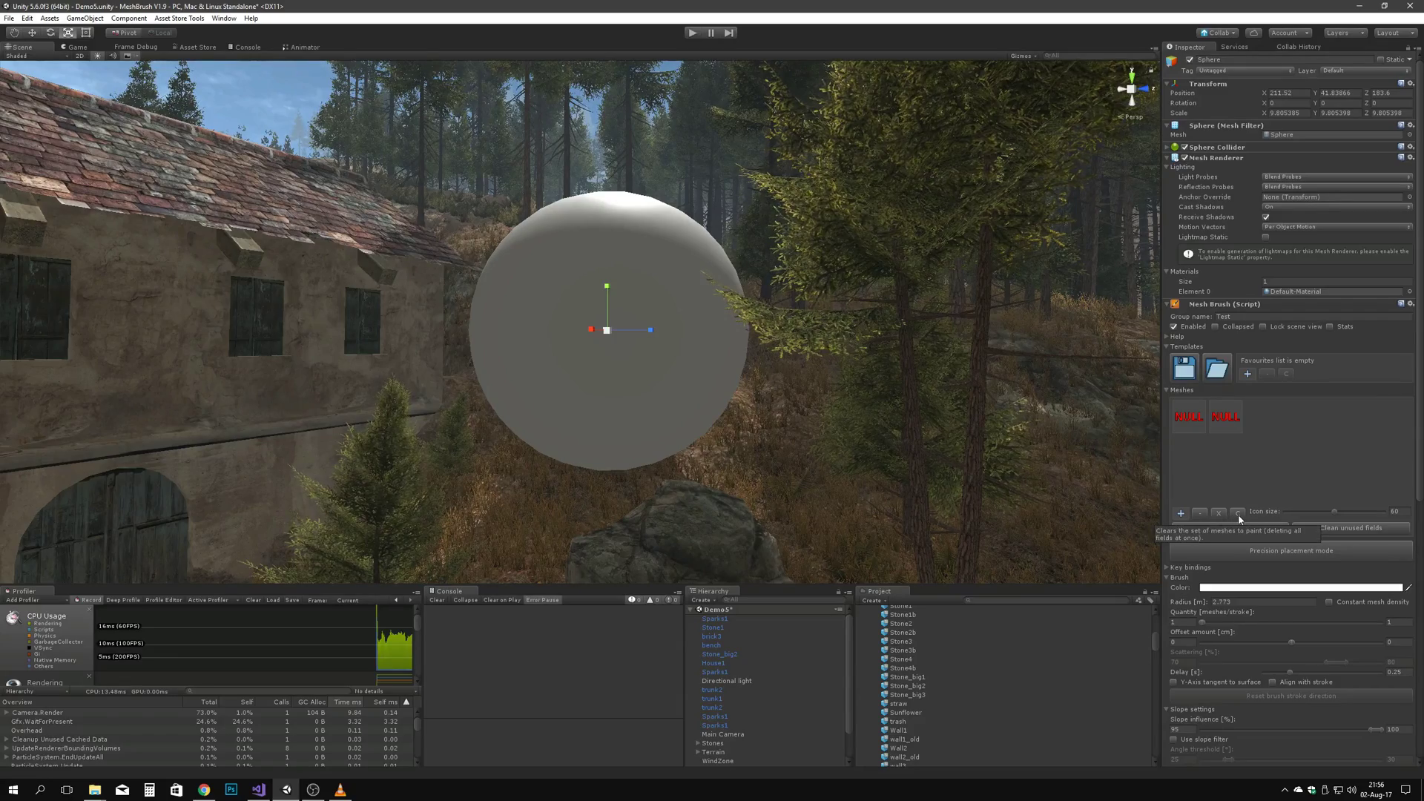
pyautogui.click(1237, 514)
# Step: Add three mesh fields, and assign Stone_big2 to the second field and another prefab to the third
pyautogui.click(1184, 513)
pyautogui.click(1184, 513)
pyautogui.click(1184, 513)
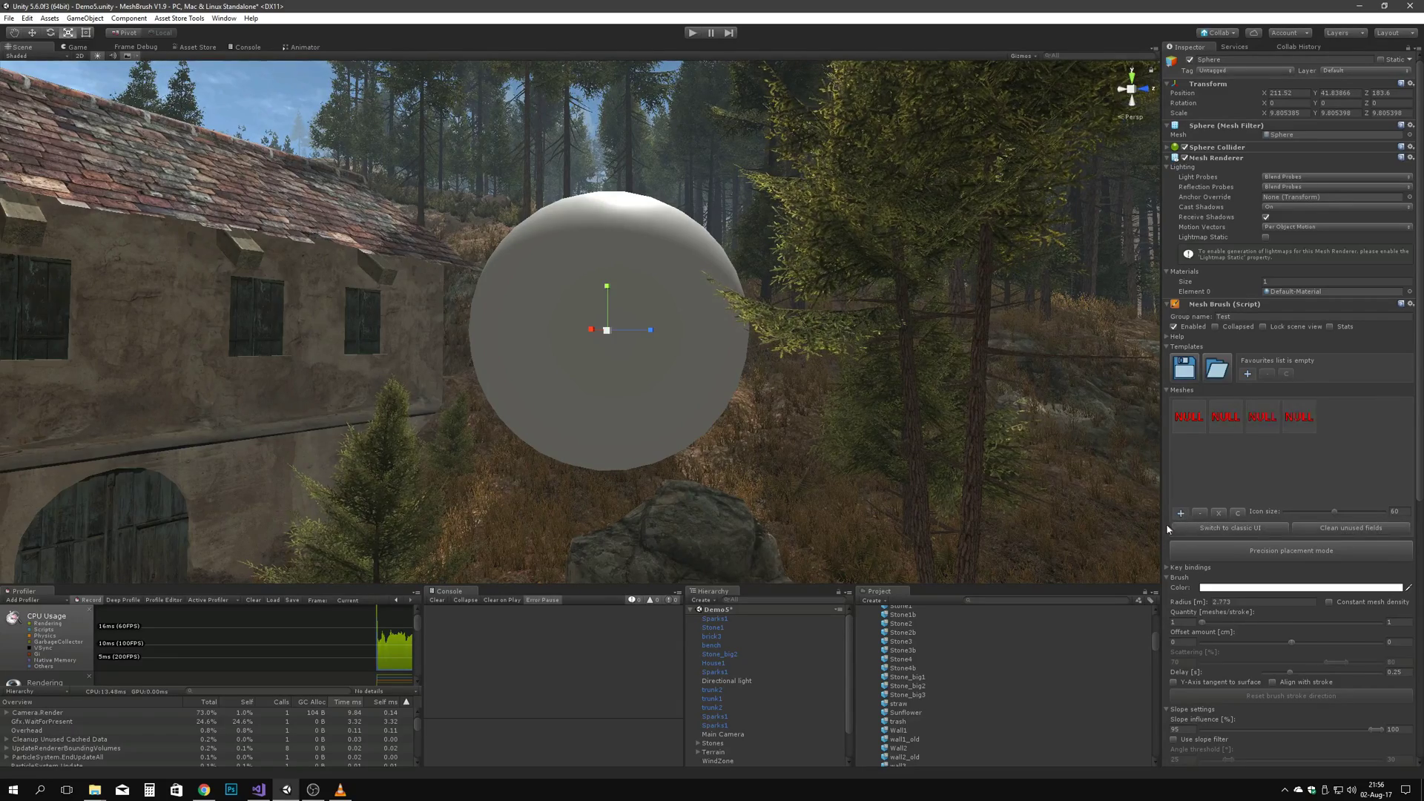
pyautogui.moveTo(904, 686); pyautogui.dragTo(1277, 424)
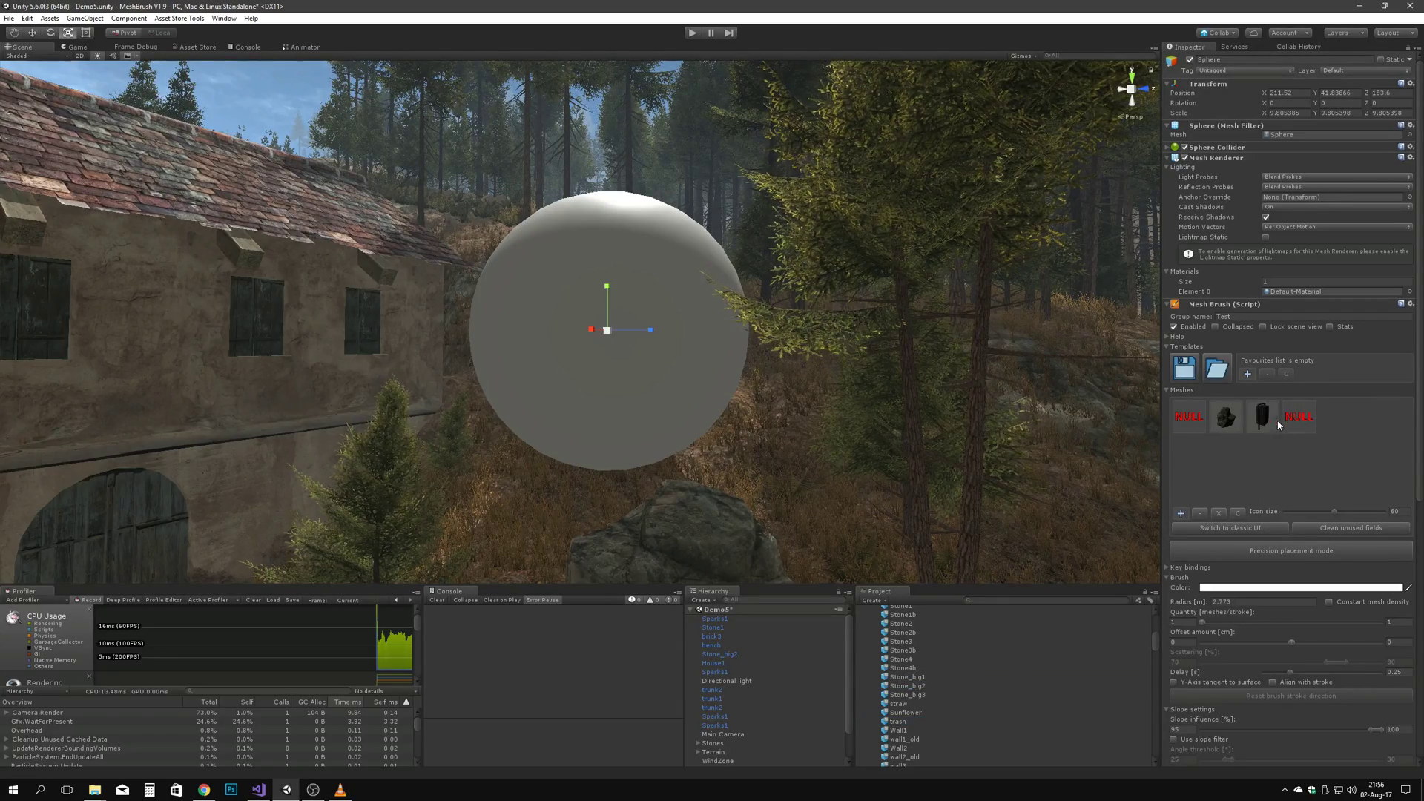
# Step: Clear the set of meshes and assign the Aster prefab to the single remaining mesh field
pyautogui.click(1237, 513)
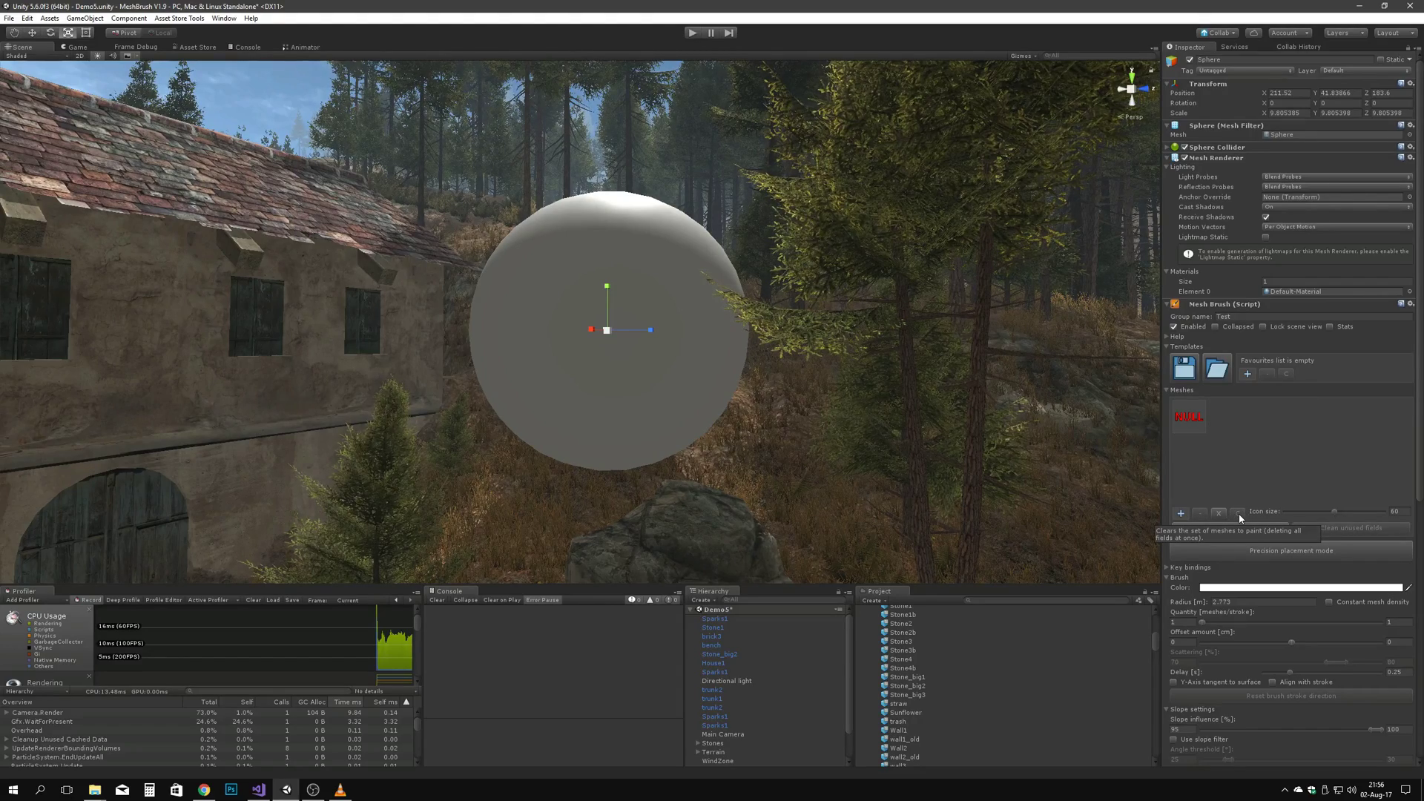
pyautogui.click(1189, 417)
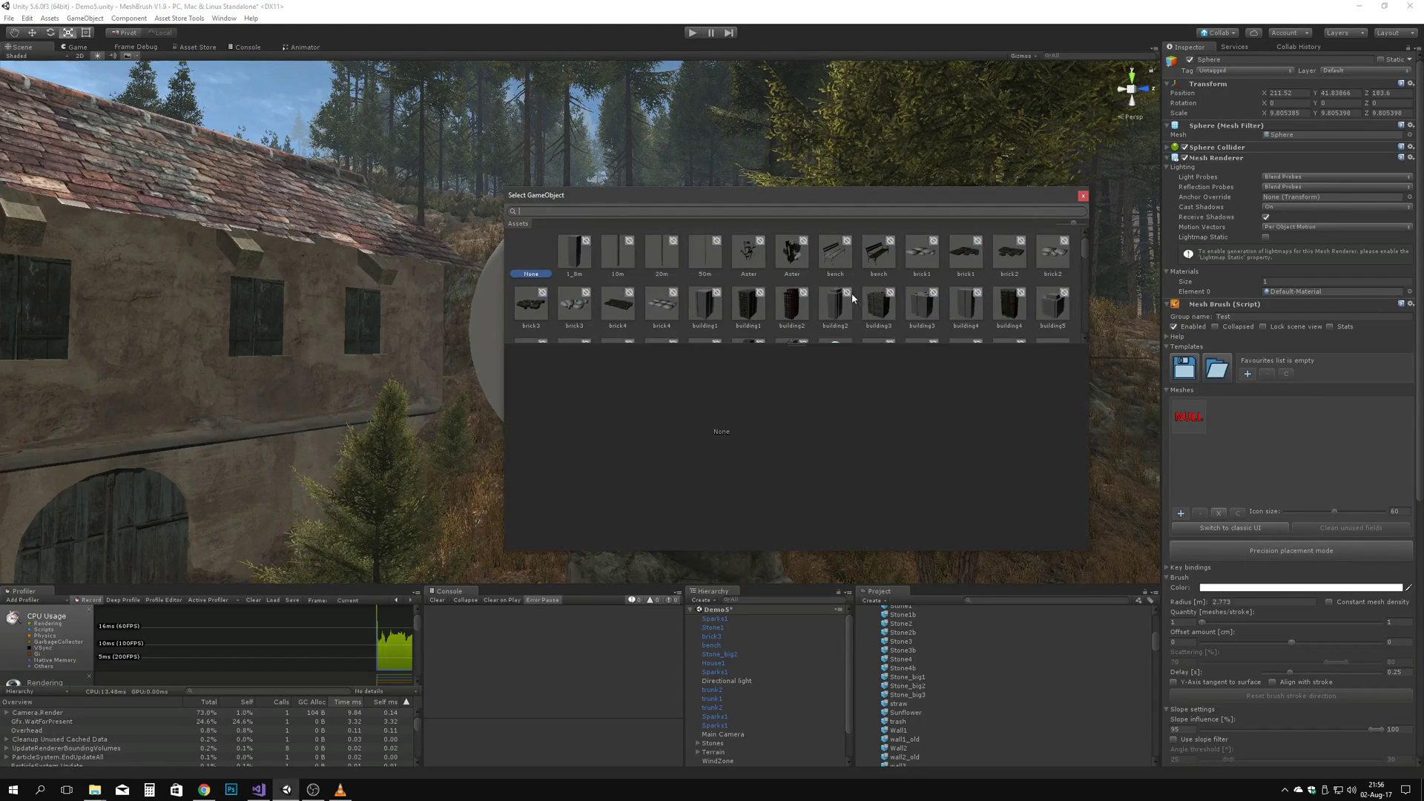
pyautogui.click(749, 253)
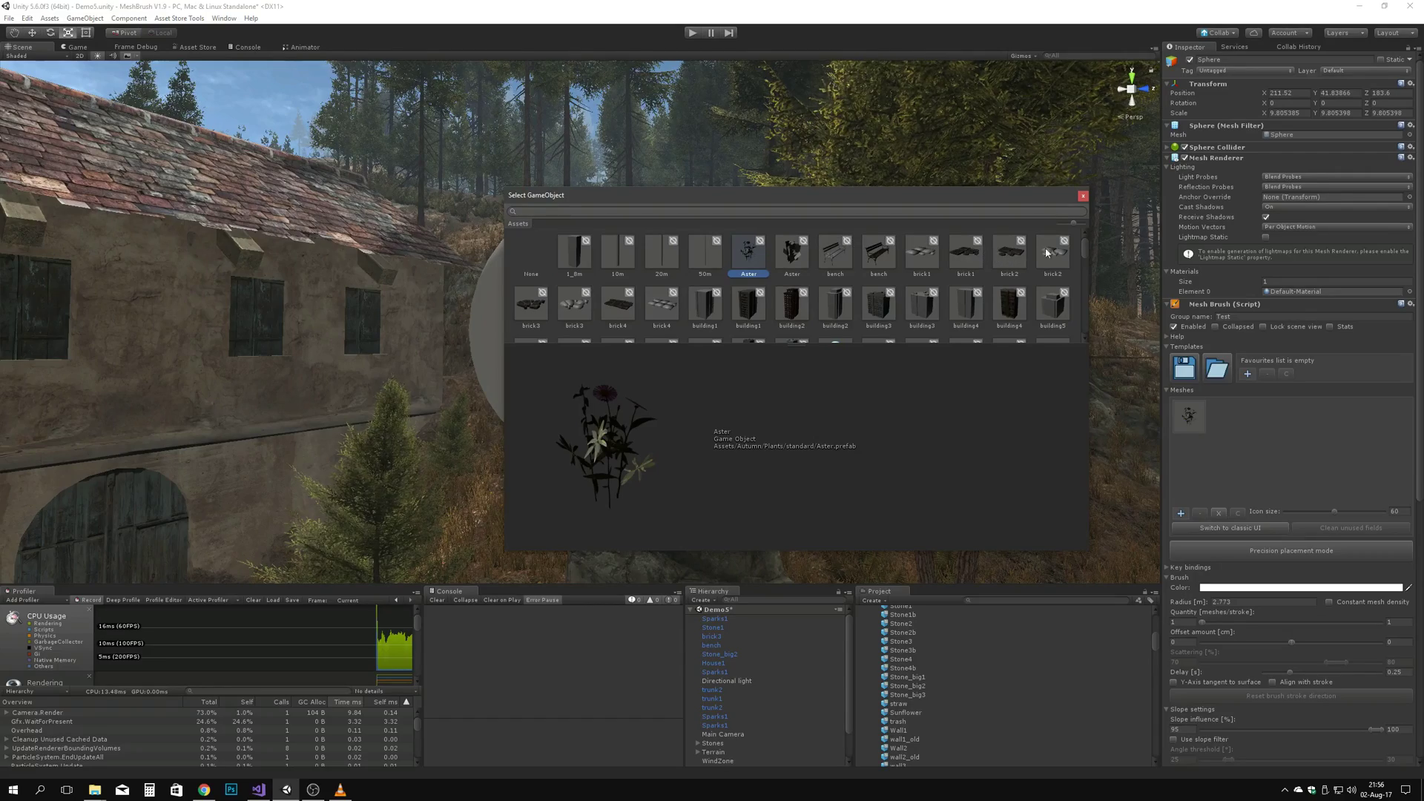
pyautogui.click(1083, 197)
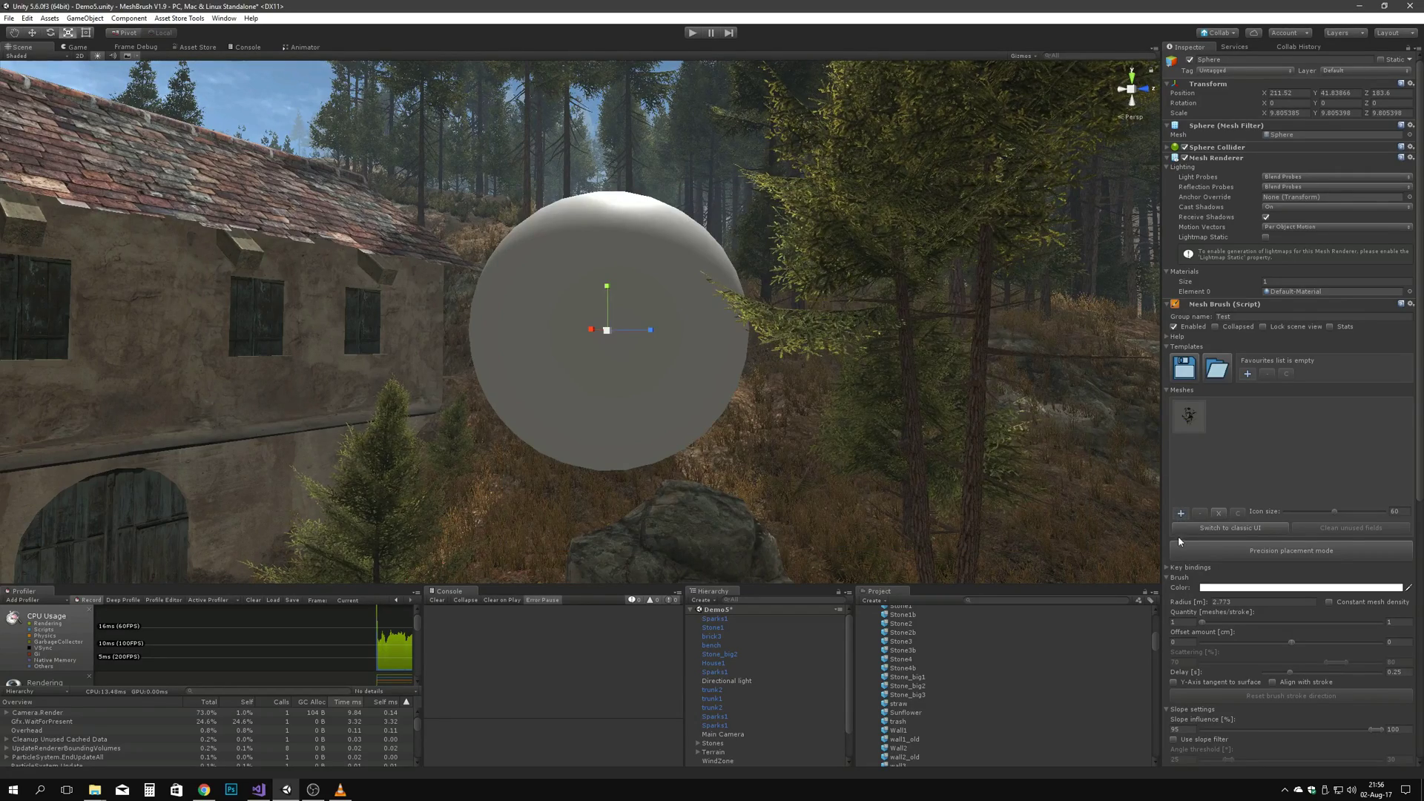
# Step: Replace the mesh field's prefab with Stone2, and add the Sunflower prefab as a second mesh field
pyautogui.moveTo(918, 626); pyautogui.dragTo(1194, 439)
pyautogui.moveTo(901, 714); pyautogui.dragTo(1193, 498)
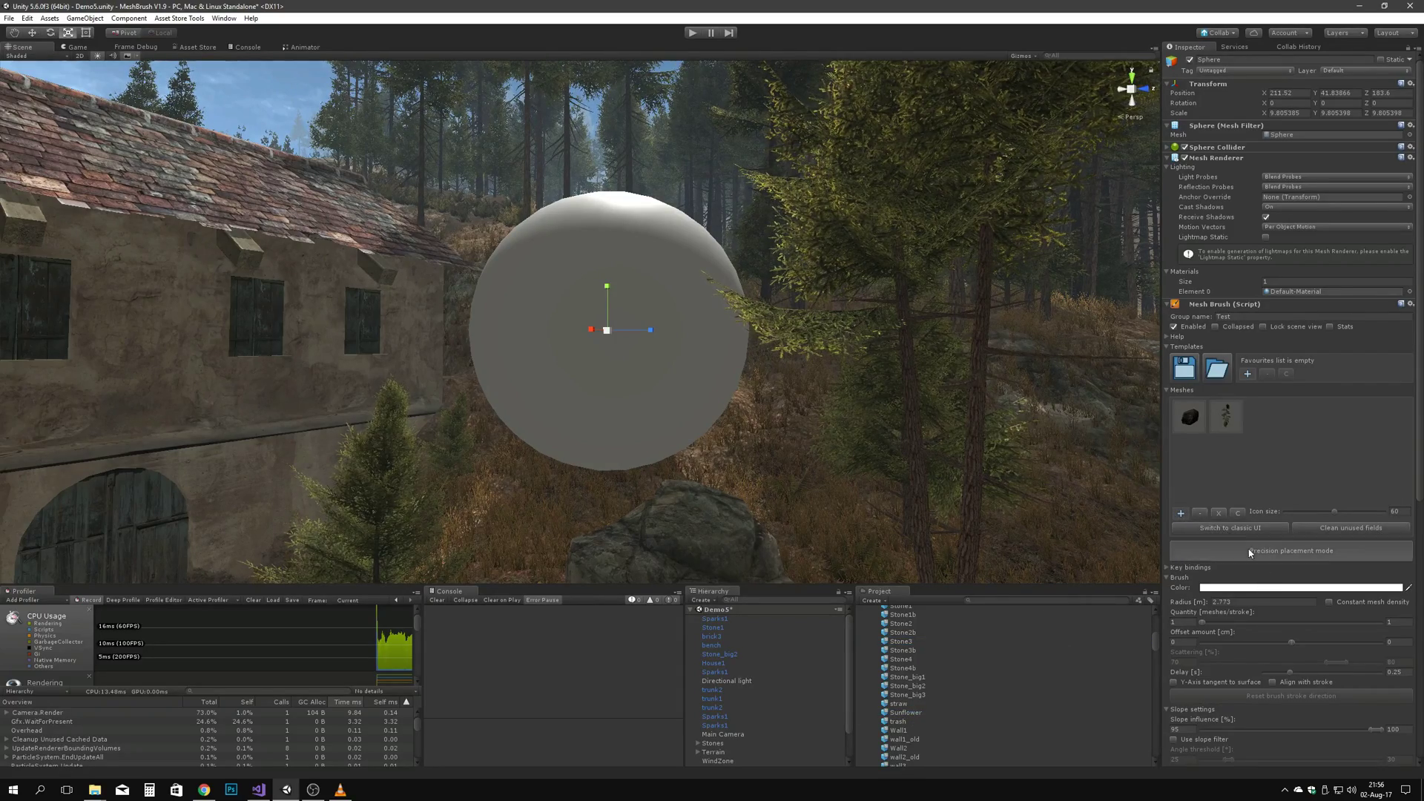
# Step: Place a Stone2 mesh on the front of the sphere in precision placement mode, setting its location, scale, rotation and vertical offset
pyautogui.click(1305, 551)
pyautogui.keyDown('alt'); pyautogui.moveTo(664, 361); pyautogui.dragTo(650, 357); pyautogui.keyUp('alt')
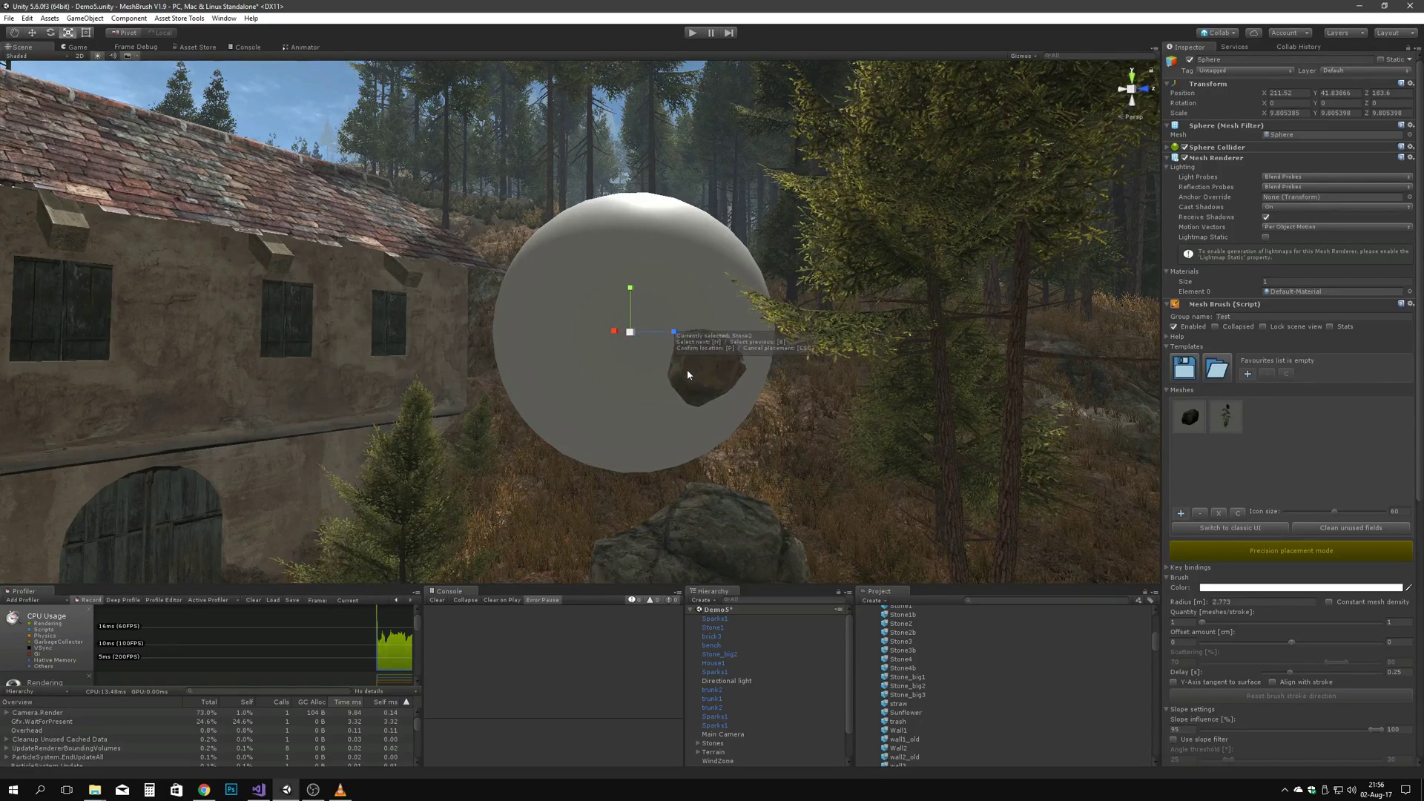
pyautogui.keyDown('alt'); pyautogui.moveTo(687, 369); pyautogui.dragTo(711, 354); pyautogui.keyUp('alt')
pyautogui.moveTo(711, 355); pyautogui.dragTo(667, 340, button='right')
pyautogui.moveTo(631, 428); pyautogui.dragTo(658, 443, button='right')
pyautogui.keyDown('alt'); pyautogui.moveTo(658, 443); pyautogui.dragTo(671, 431); pyautogui.keyUp('alt')
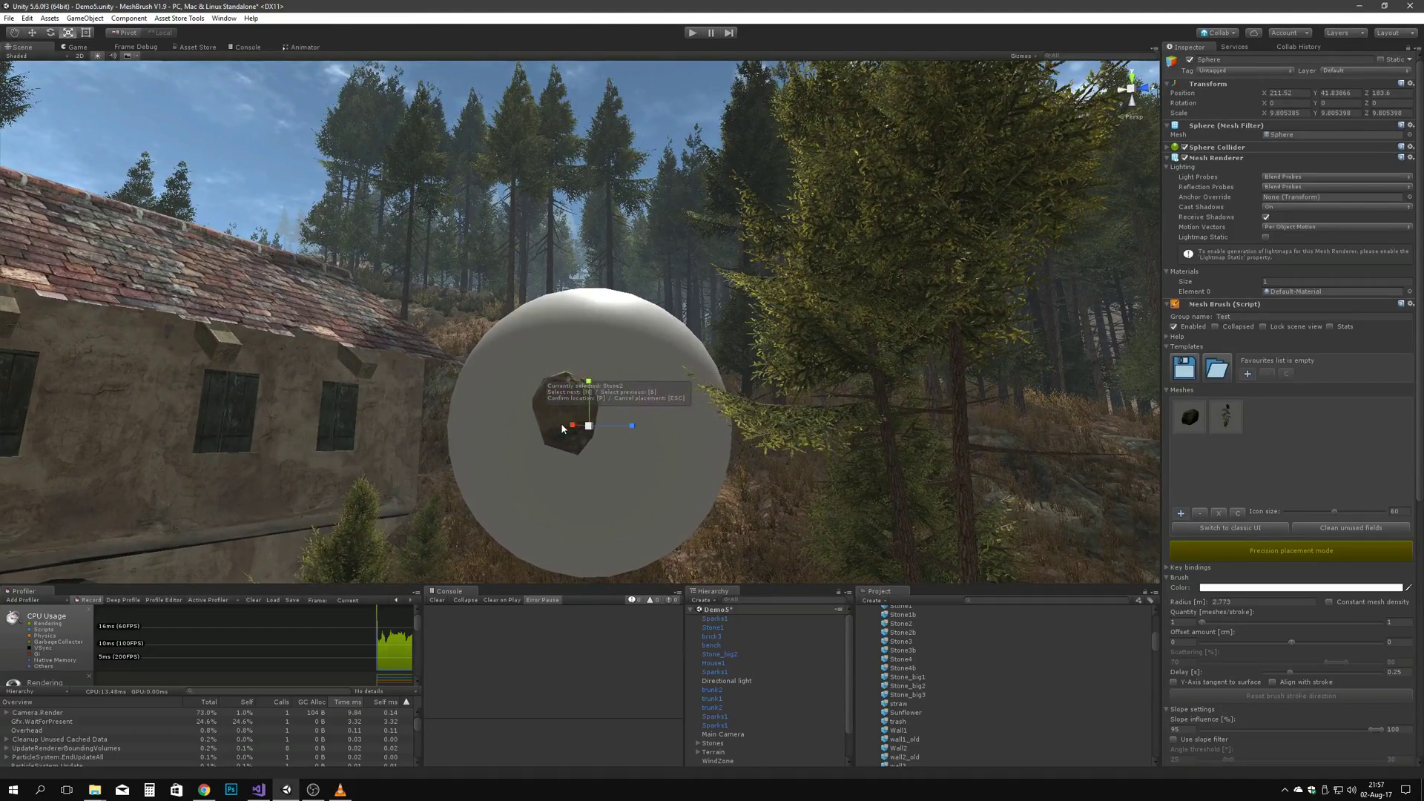
pyautogui.press('p')
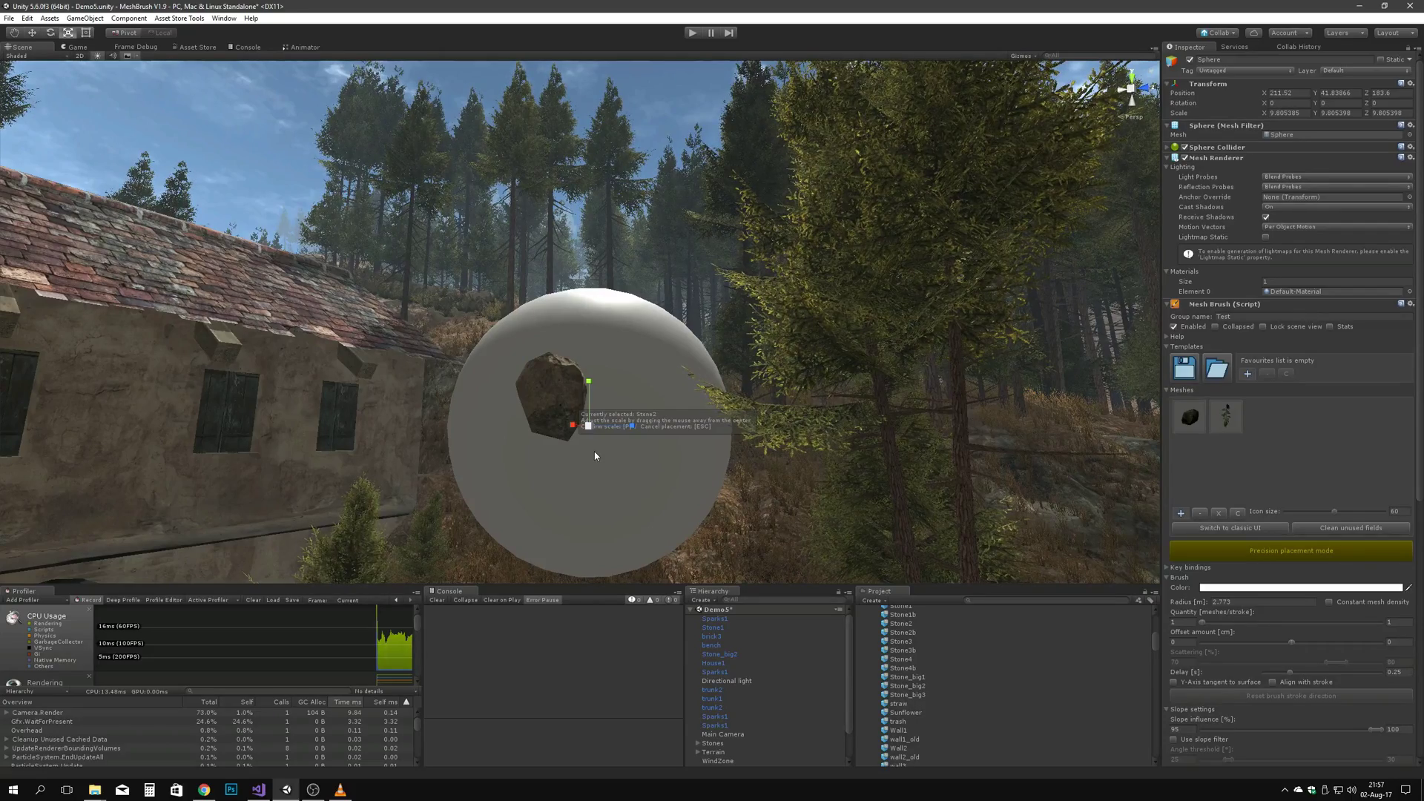
pyautogui.click(595, 455)
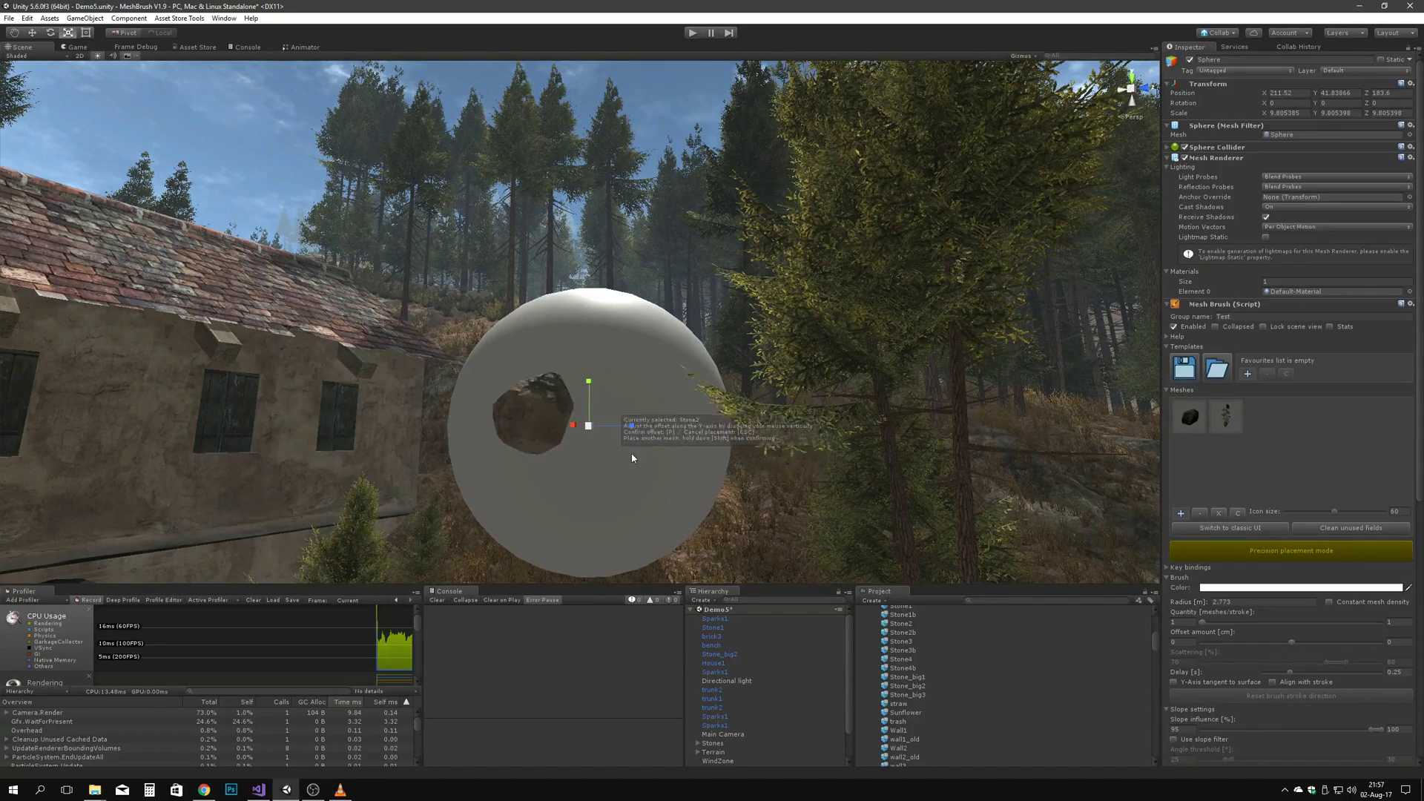
pyautogui.moveTo(639, 460); pyautogui.dragTo(649, 489)
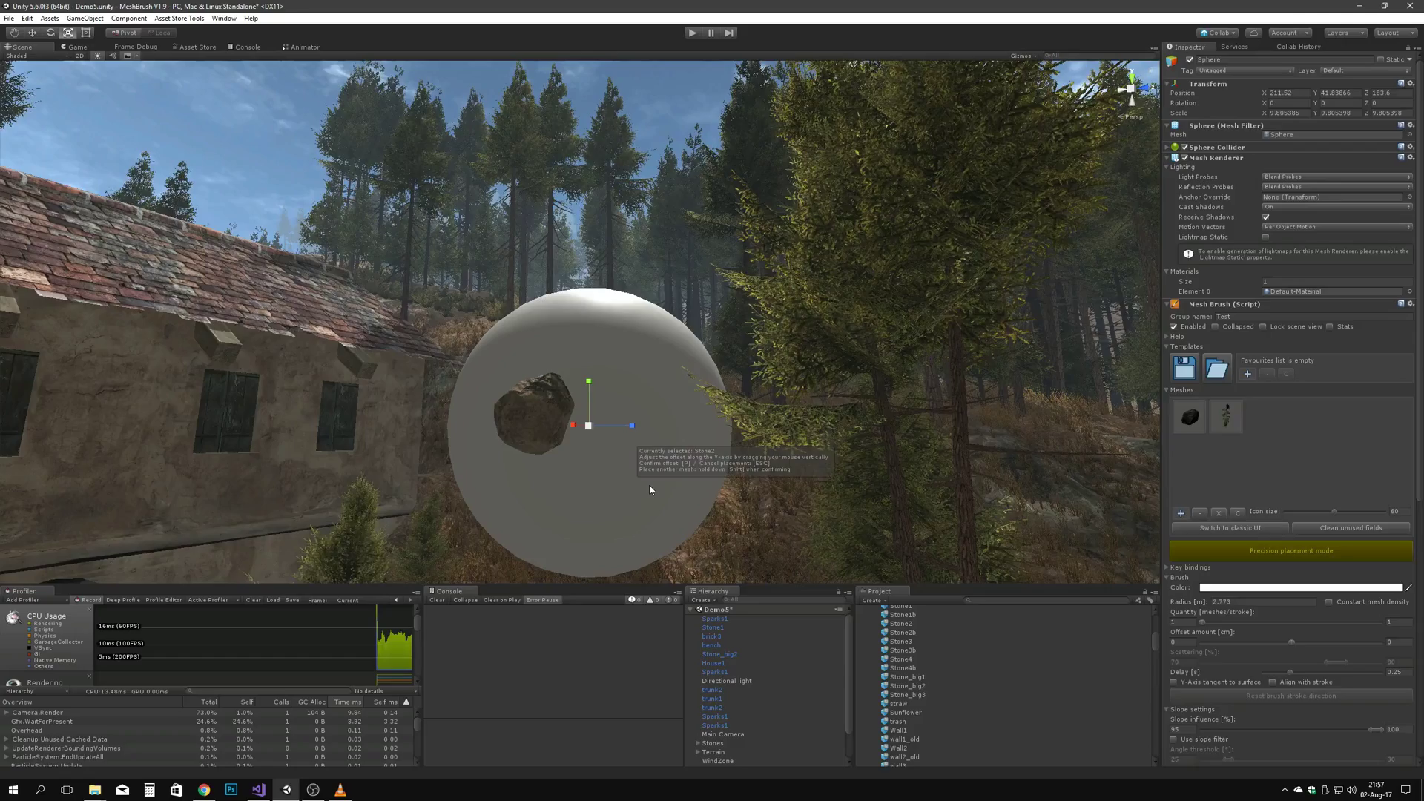
pyautogui.press('p')
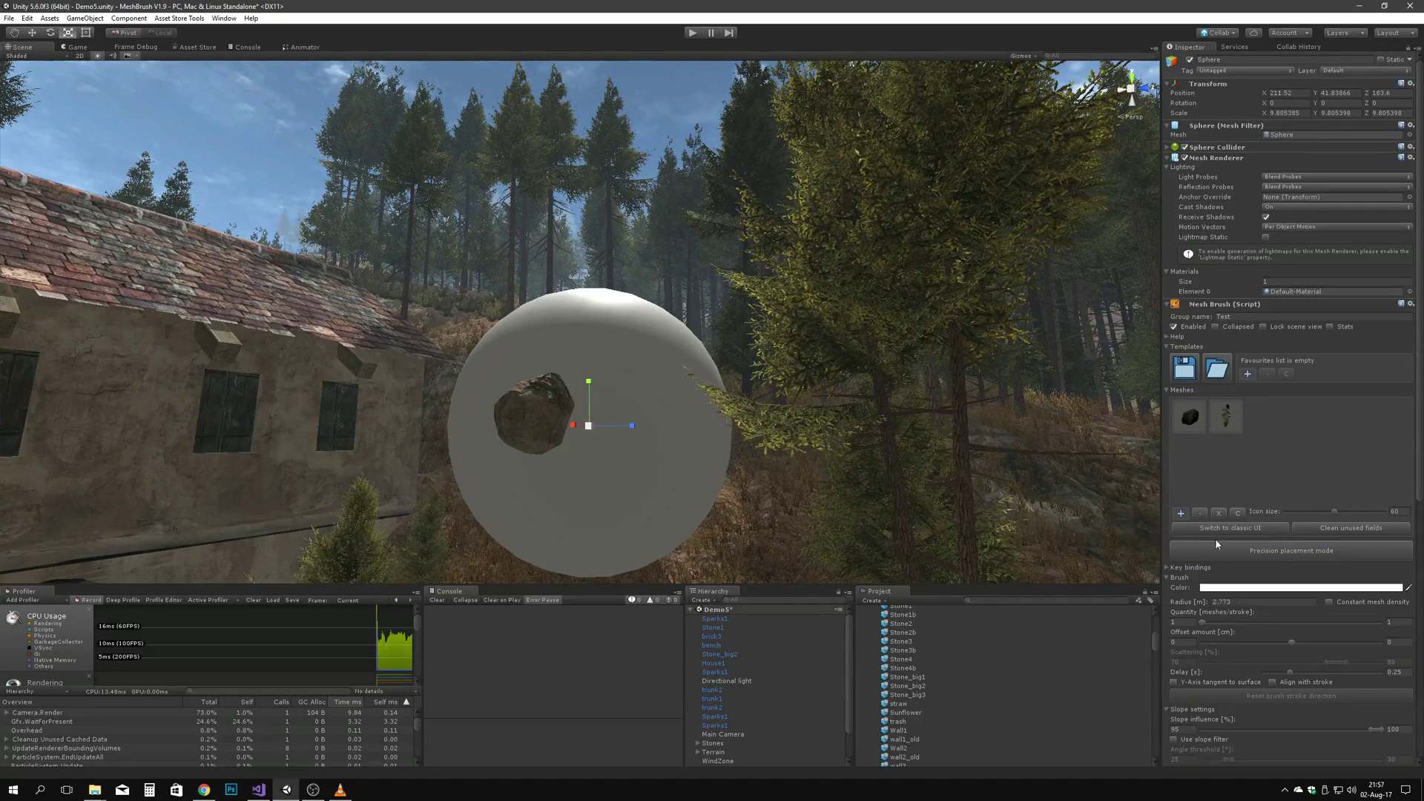
# Step: Use precision placement to add a small Stone2 above the sphere's centre and a larger one below it
pyautogui.click(1247, 550)
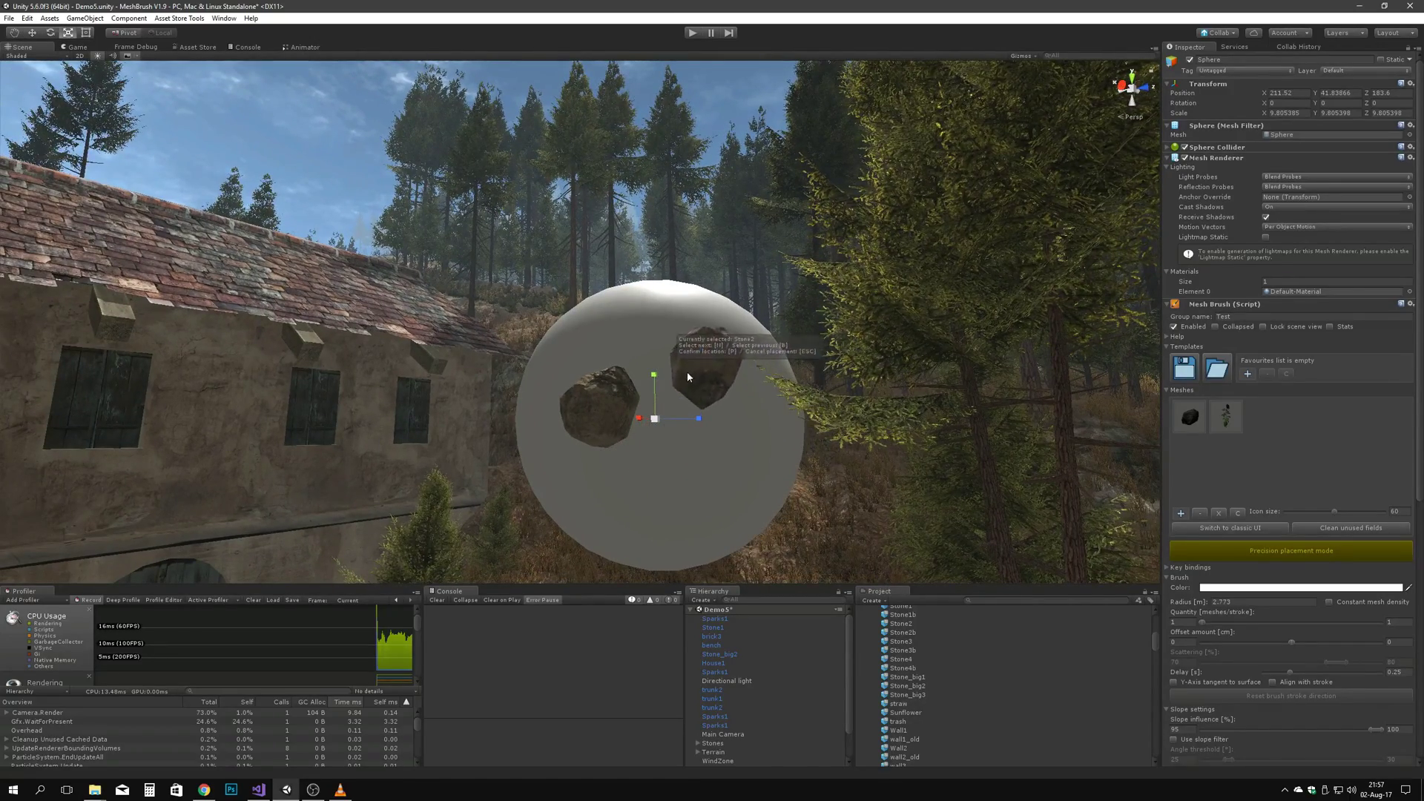
pyautogui.press('p')
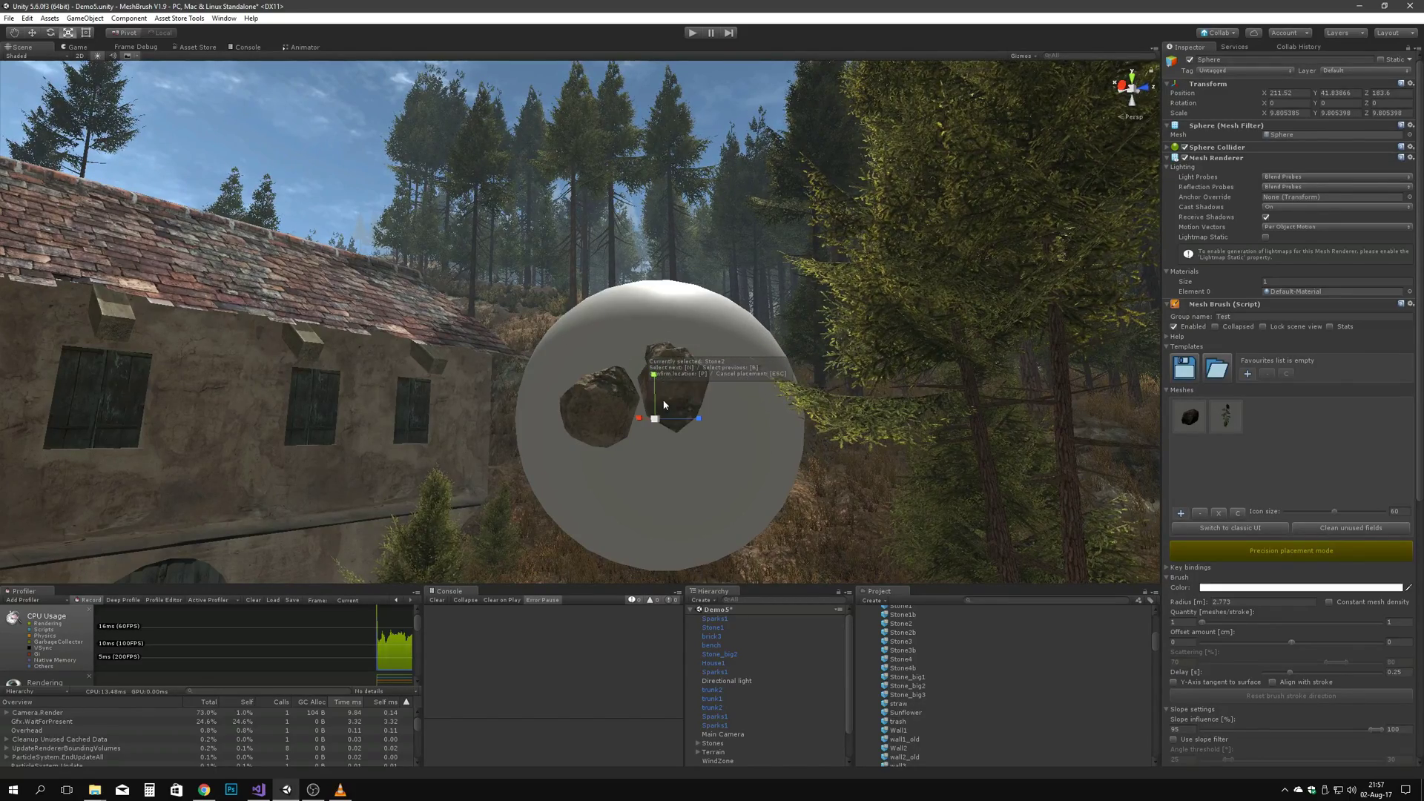
pyautogui.press('p')
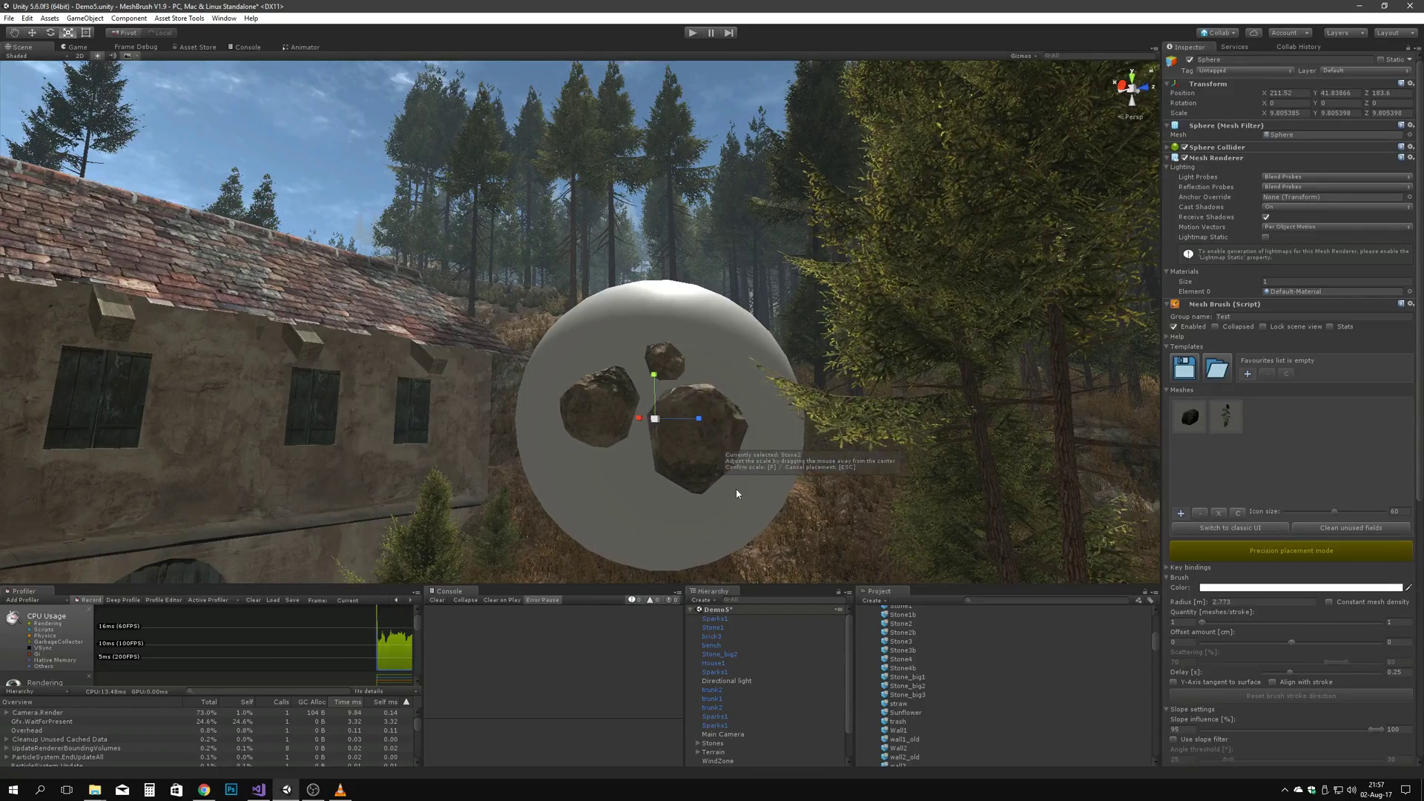
pyautogui.press('p')
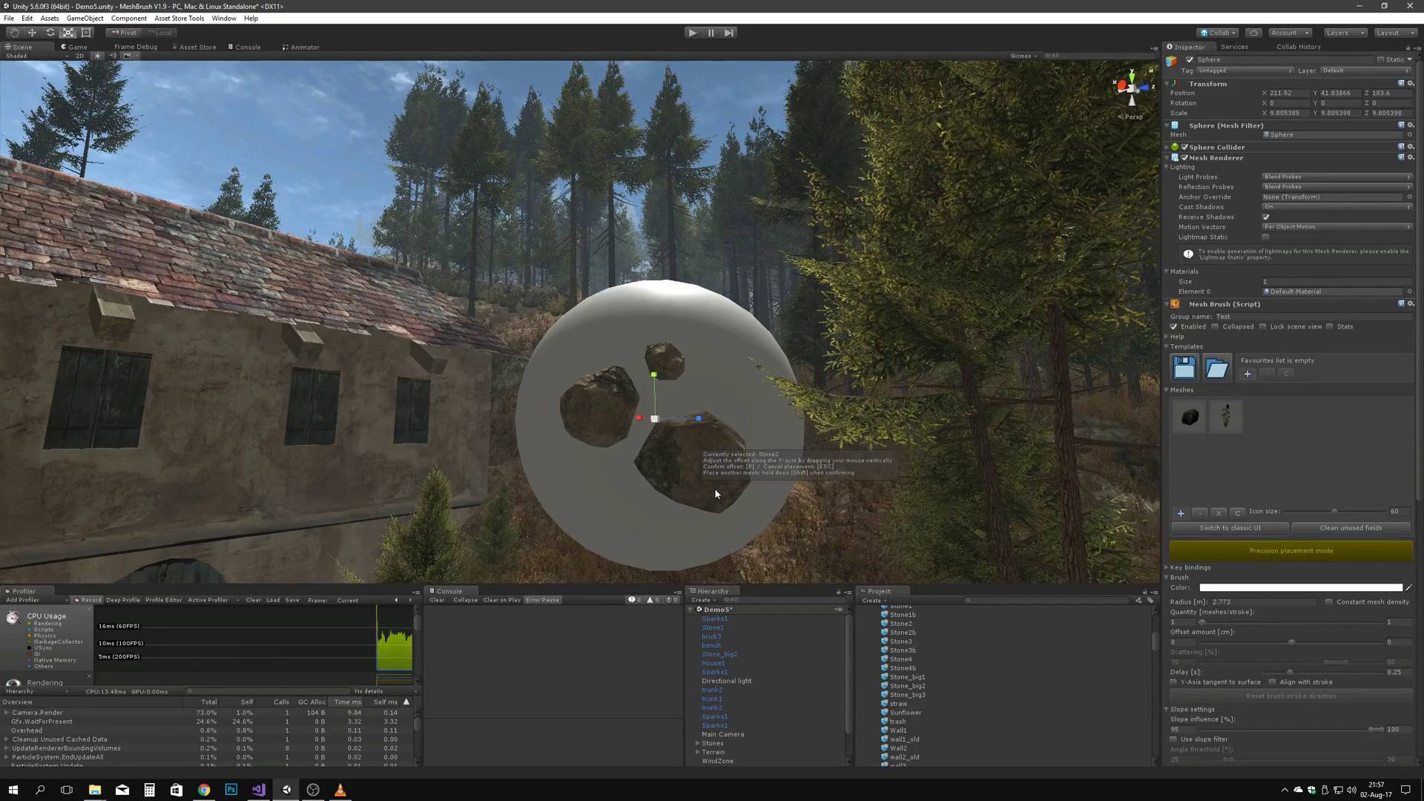
pyautogui.press('p')
# Step: Set the Paint key binding to Mouse 0, and change it back to P
pyautogui.scroll(-3, 1195, 511)
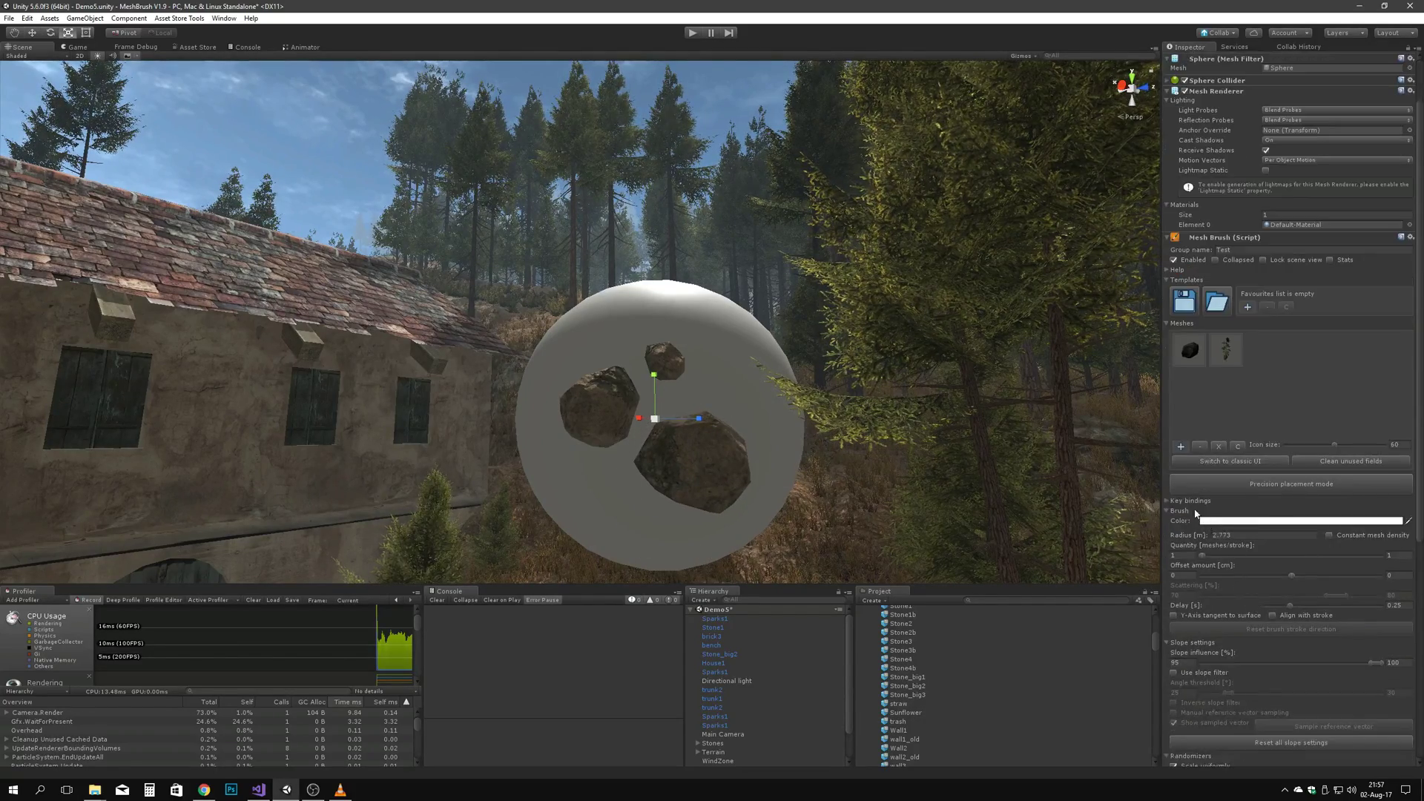
pyautogui.click(1166, 502)
pyautogui.scroll(-3, 1231, 523)
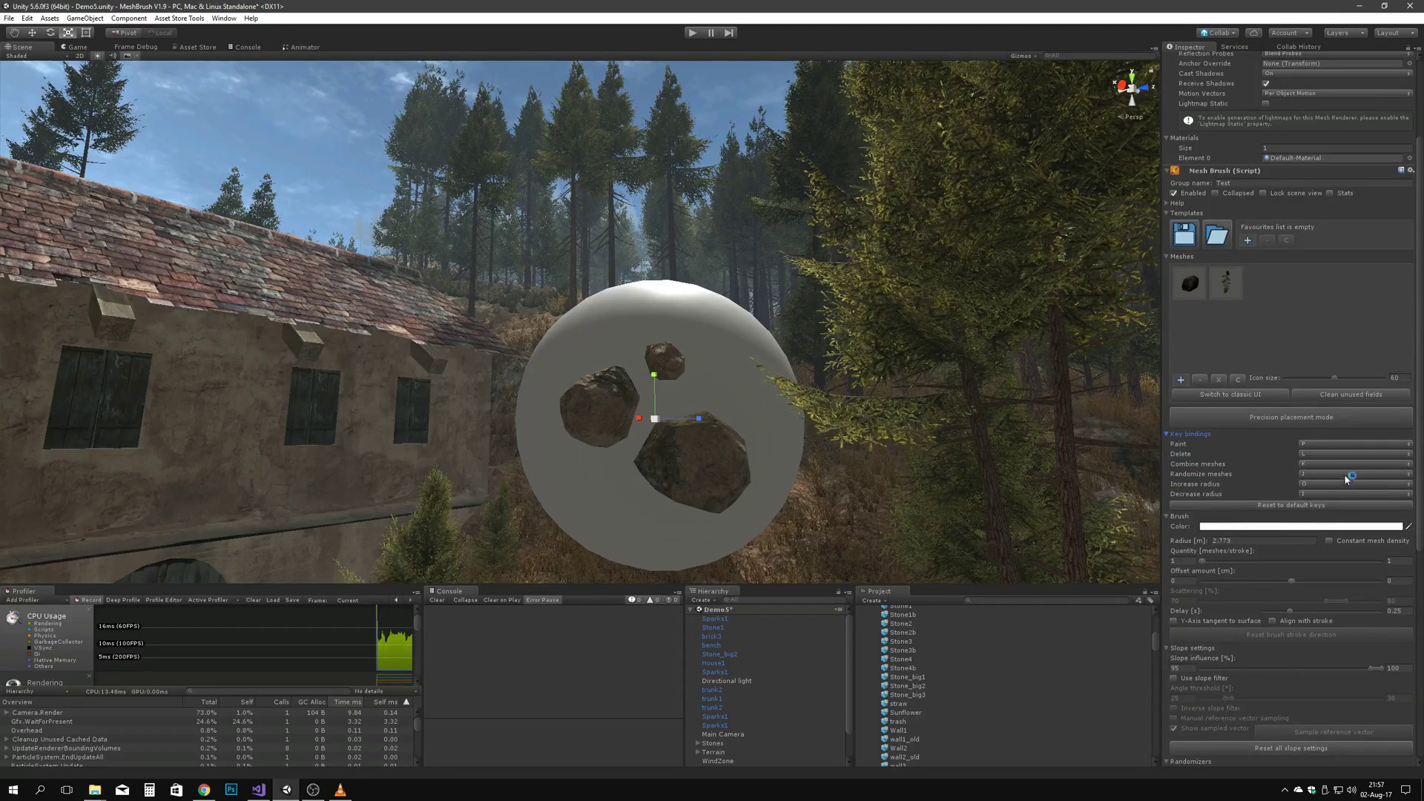
pyautogui.click(1302, 444)
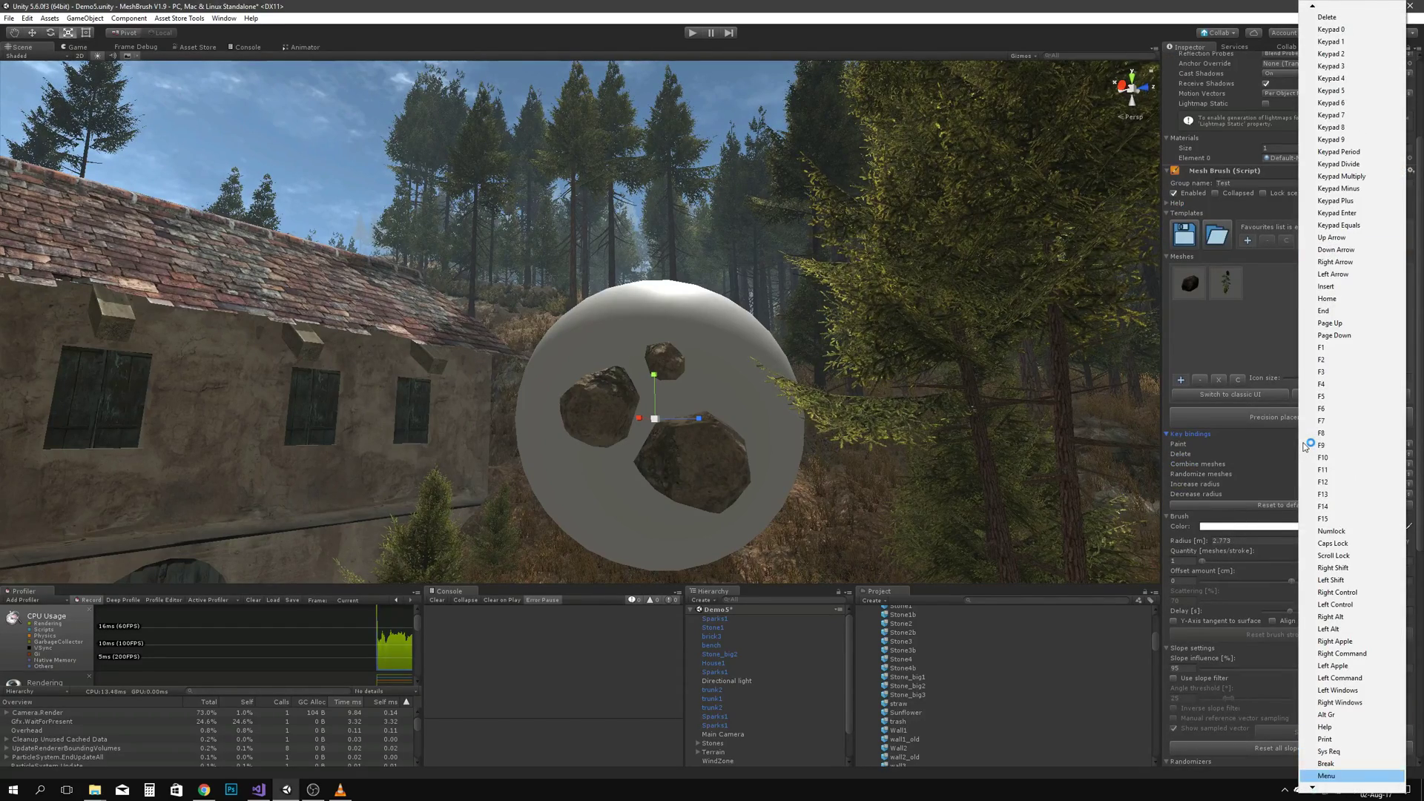
pyautogui.moveTo(1318, 788)
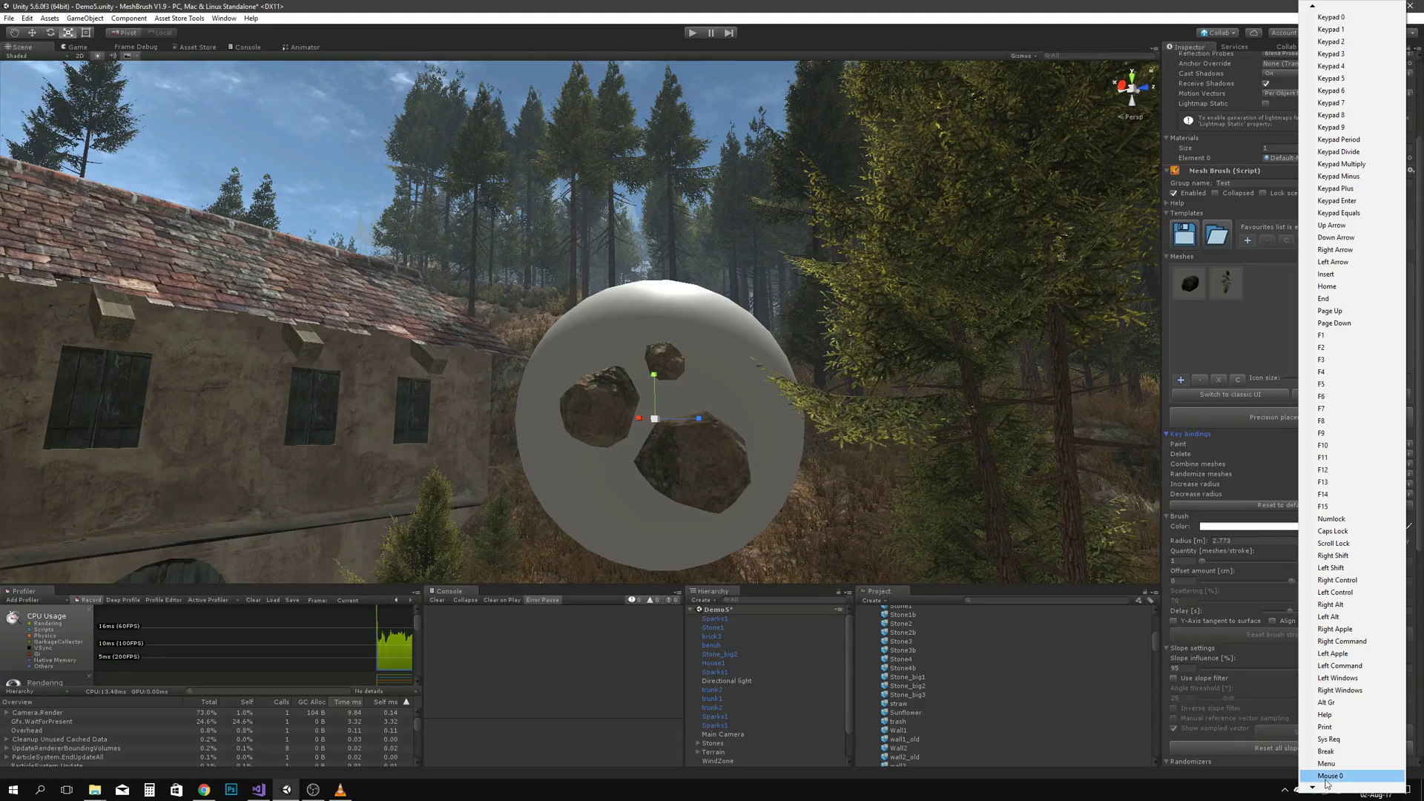
pyautogui.click(1331, 776)
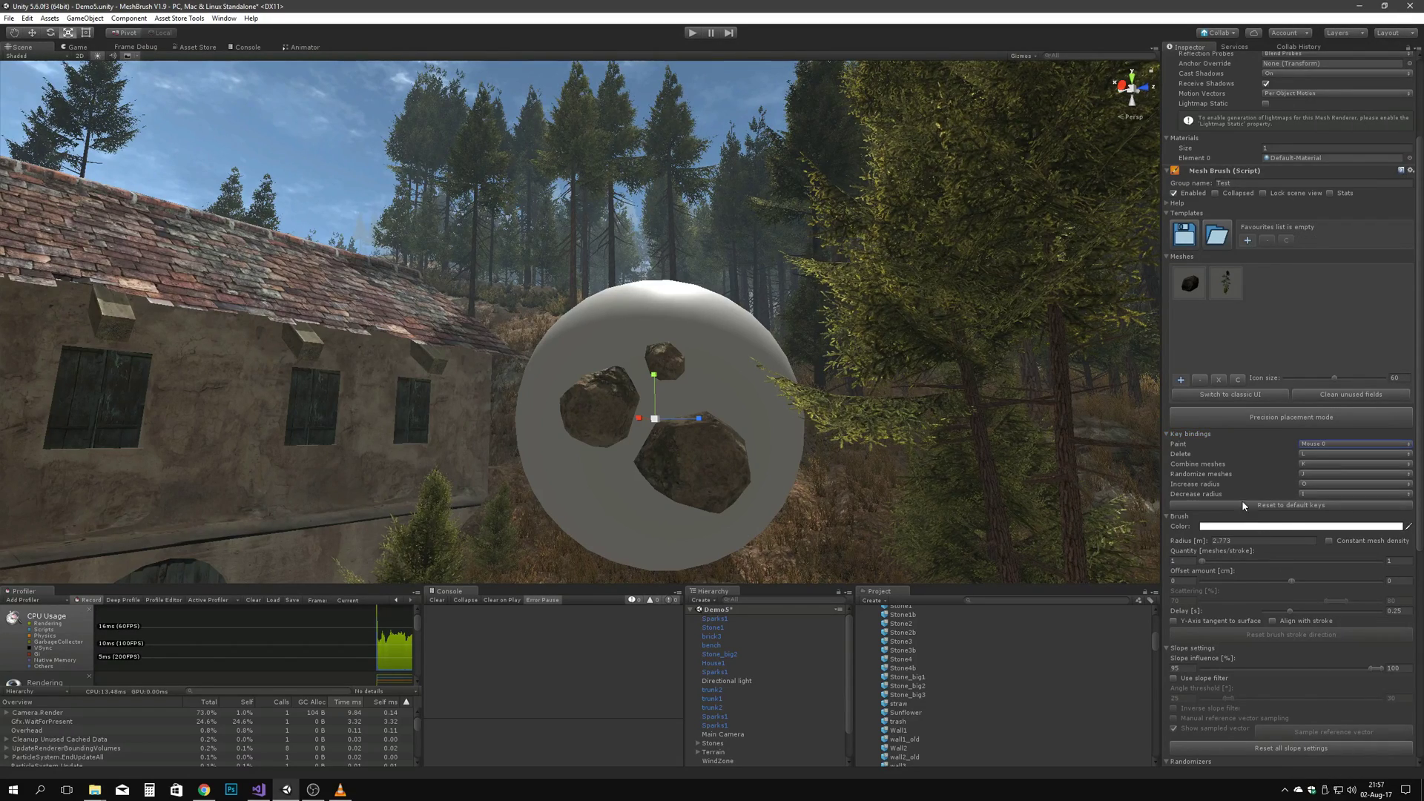
pyautogui.click(1309, 444)
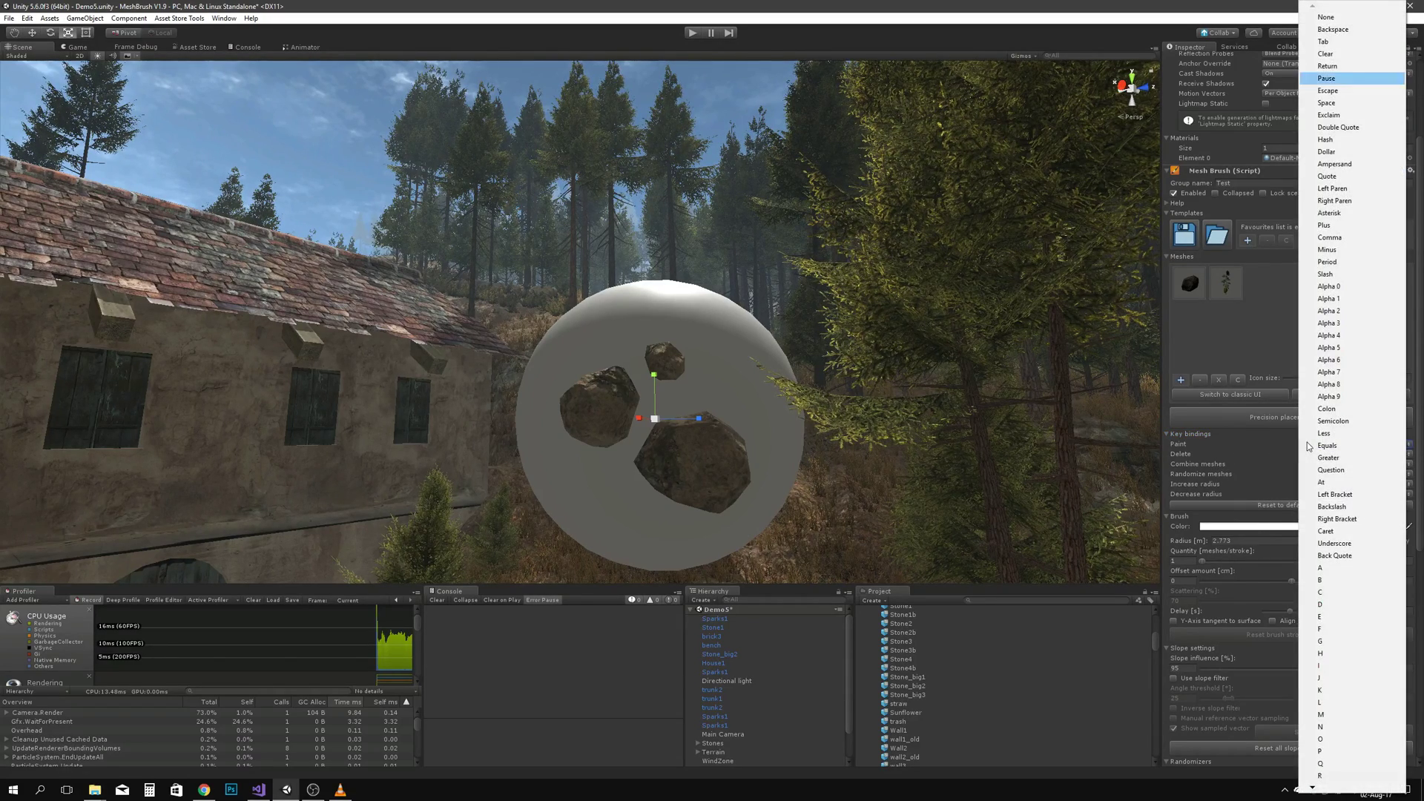
pyautogui.click(1320, 750)
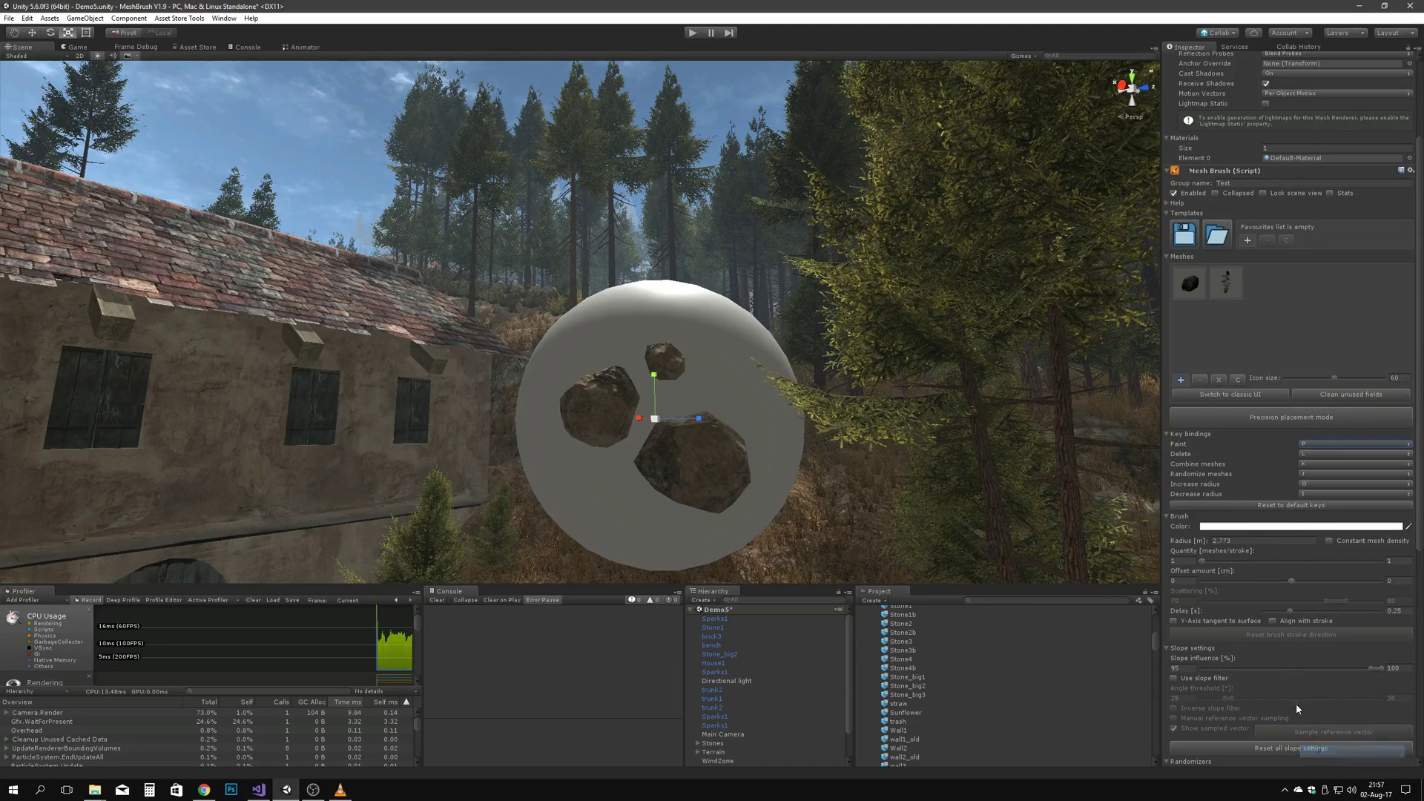
# Step: Change the brush colour to red, and set it back to white
pyautogui.scroll(-3, 1220, 620)
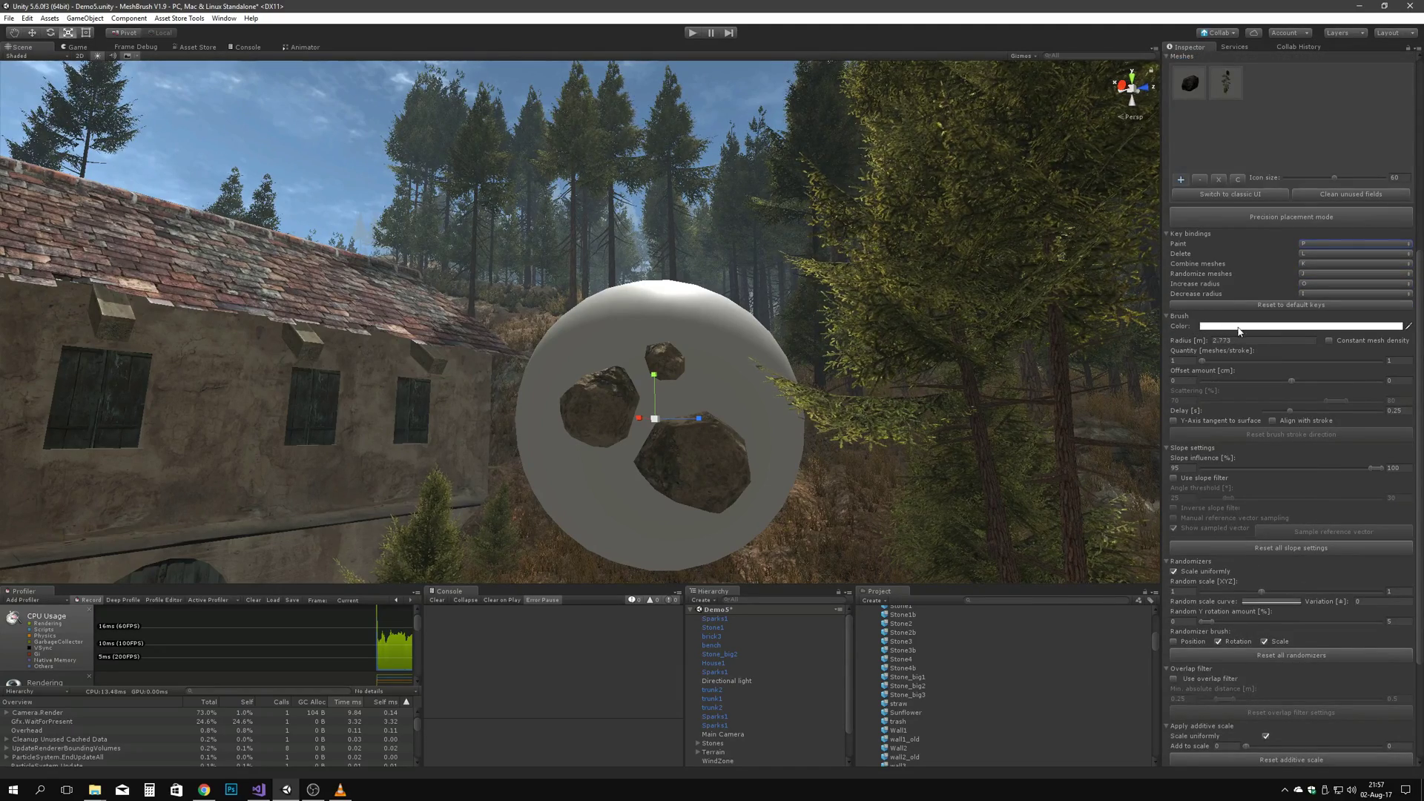
pyautogui.scroll(-2, 1280, 421)
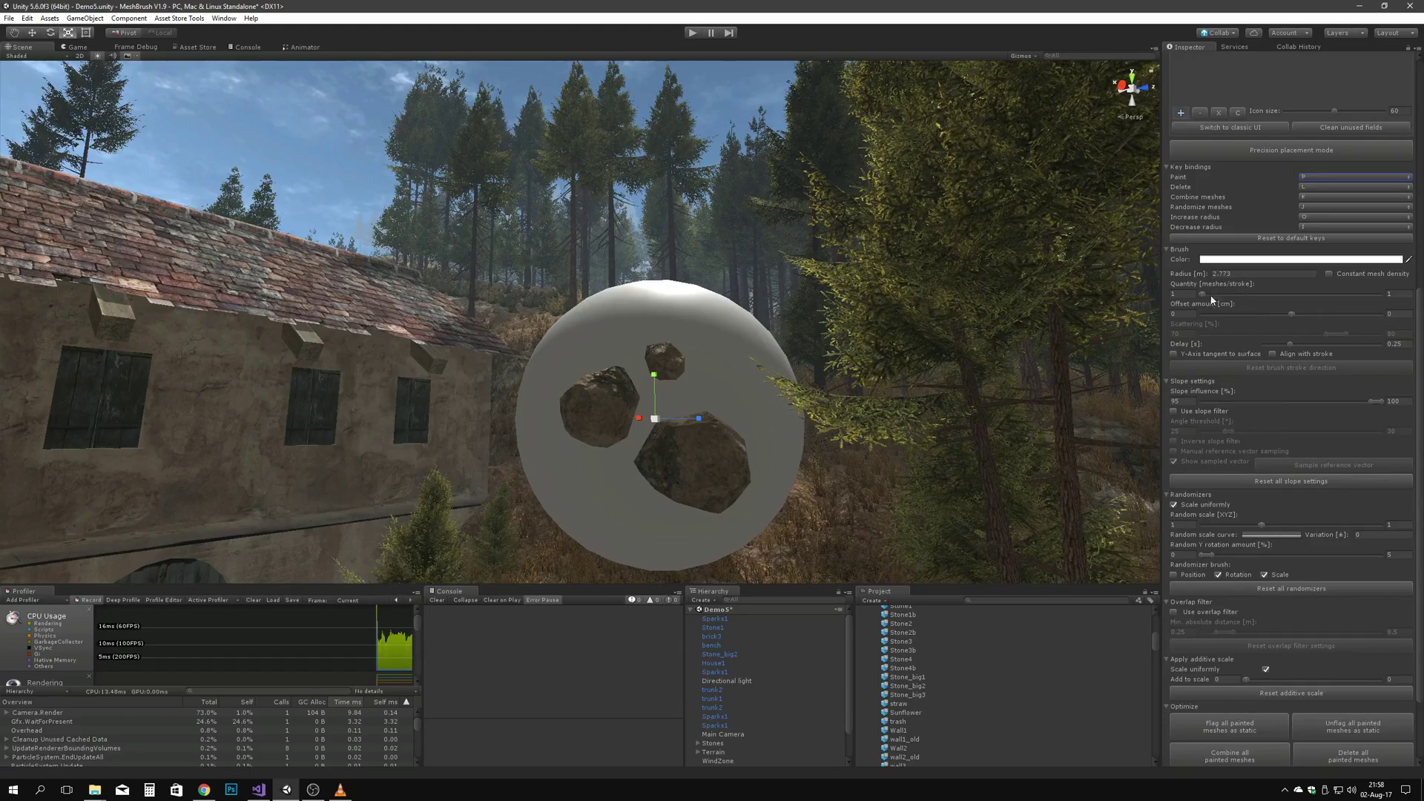
pyautogui.click(1276, 259)
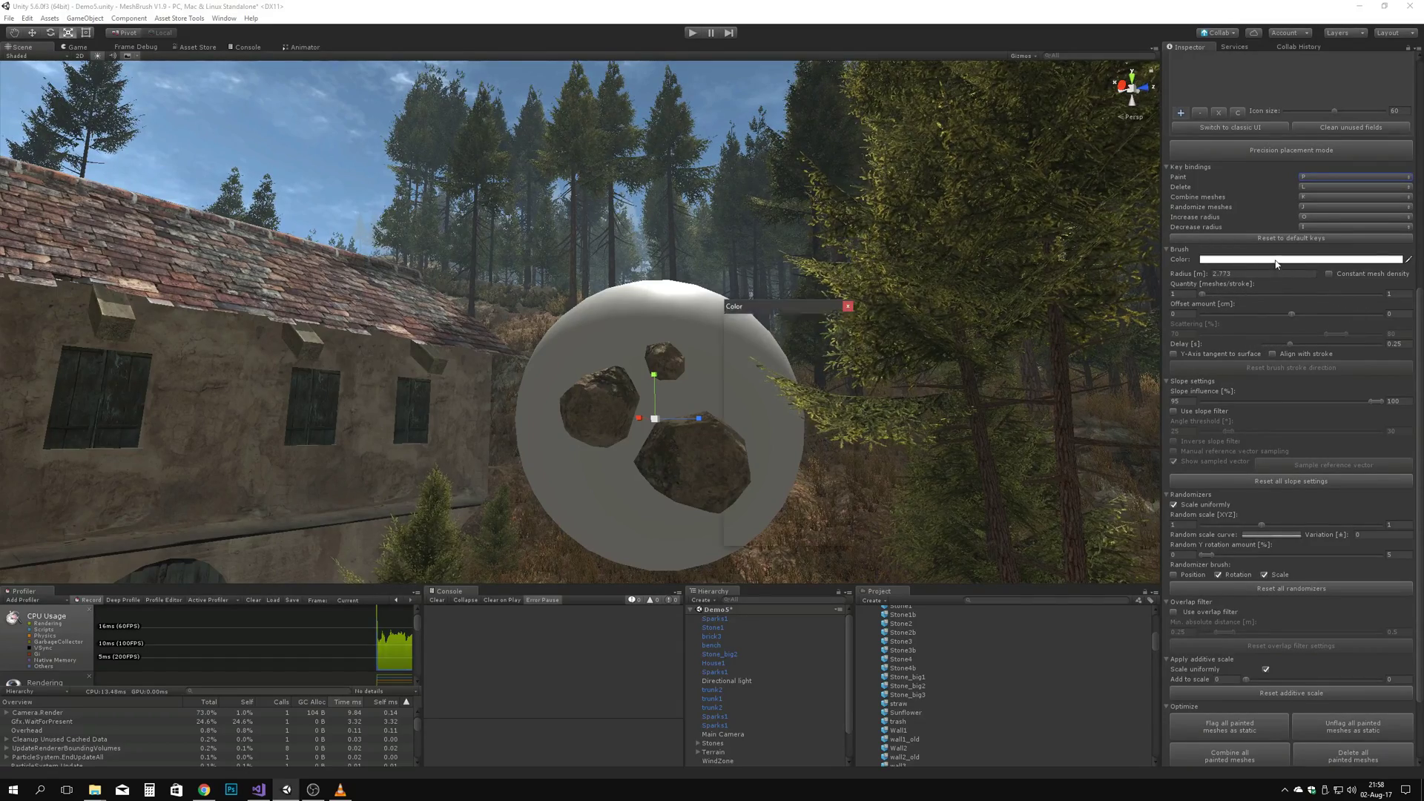
pyautogui.moveTo(819, 354); pyautogui.dragTo(869, 303)
pyautogui.click(847, 306)
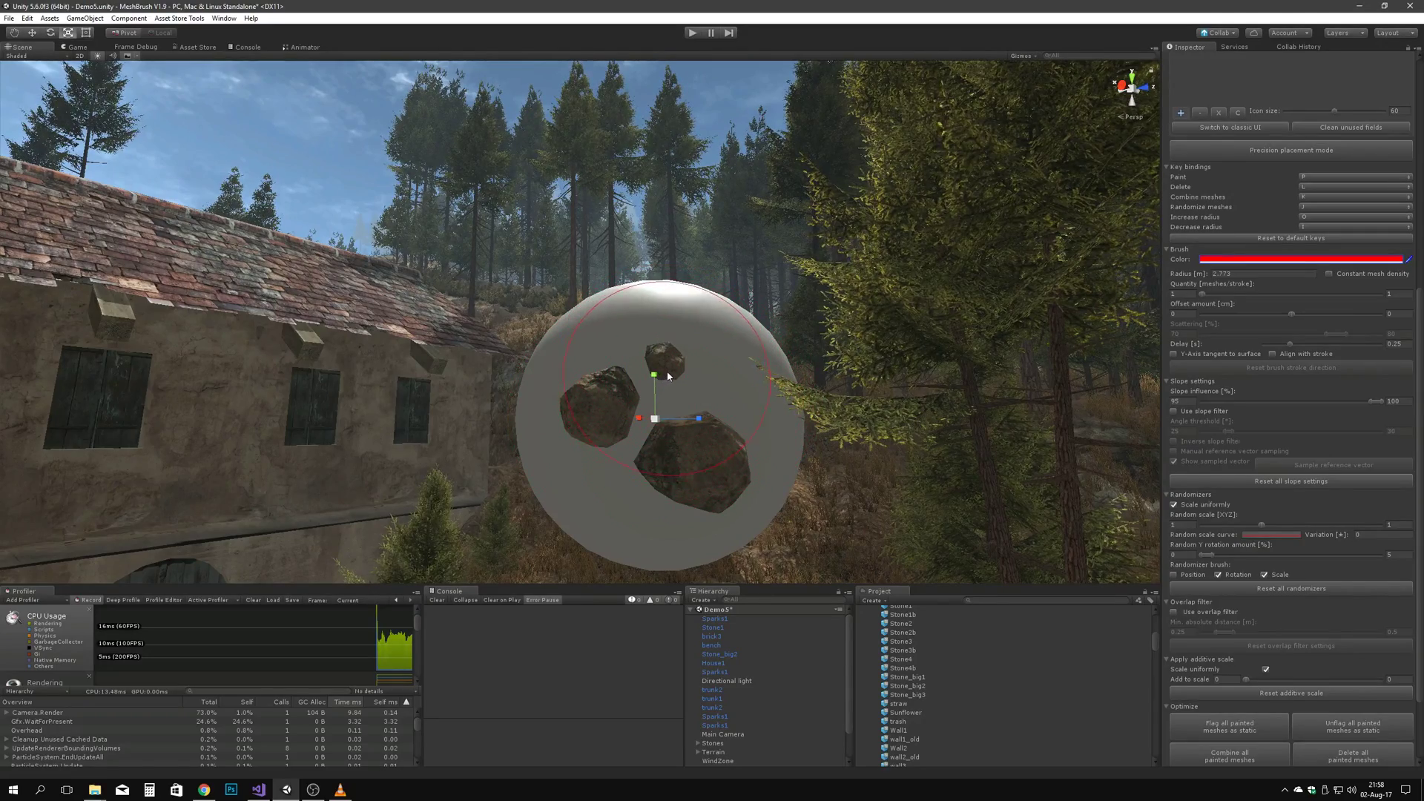
pyautogui.click(1205, 260)
pyautogui.moveTo(757, 375); pyautogui.dragTo(734, 345)
pyautogui.click(846, 308)
# Step: Adjust the brush radius over the sphere with the radius key bindings, reducing it to about 2.16 m
pyautogui.moveTo(723, 374)
pyautogui.mouseDown(button='right')
pyautogui.moveTo(608, 297)
pyautogui.moveTo(434, 500)
pyautogui.moveTo(497, 424)
pyautogui.moveTo(478, 373)
pyautogui.moveTo(741, 282)
pyautogui.mouseUp(button='right')
pyautogui.press('s')
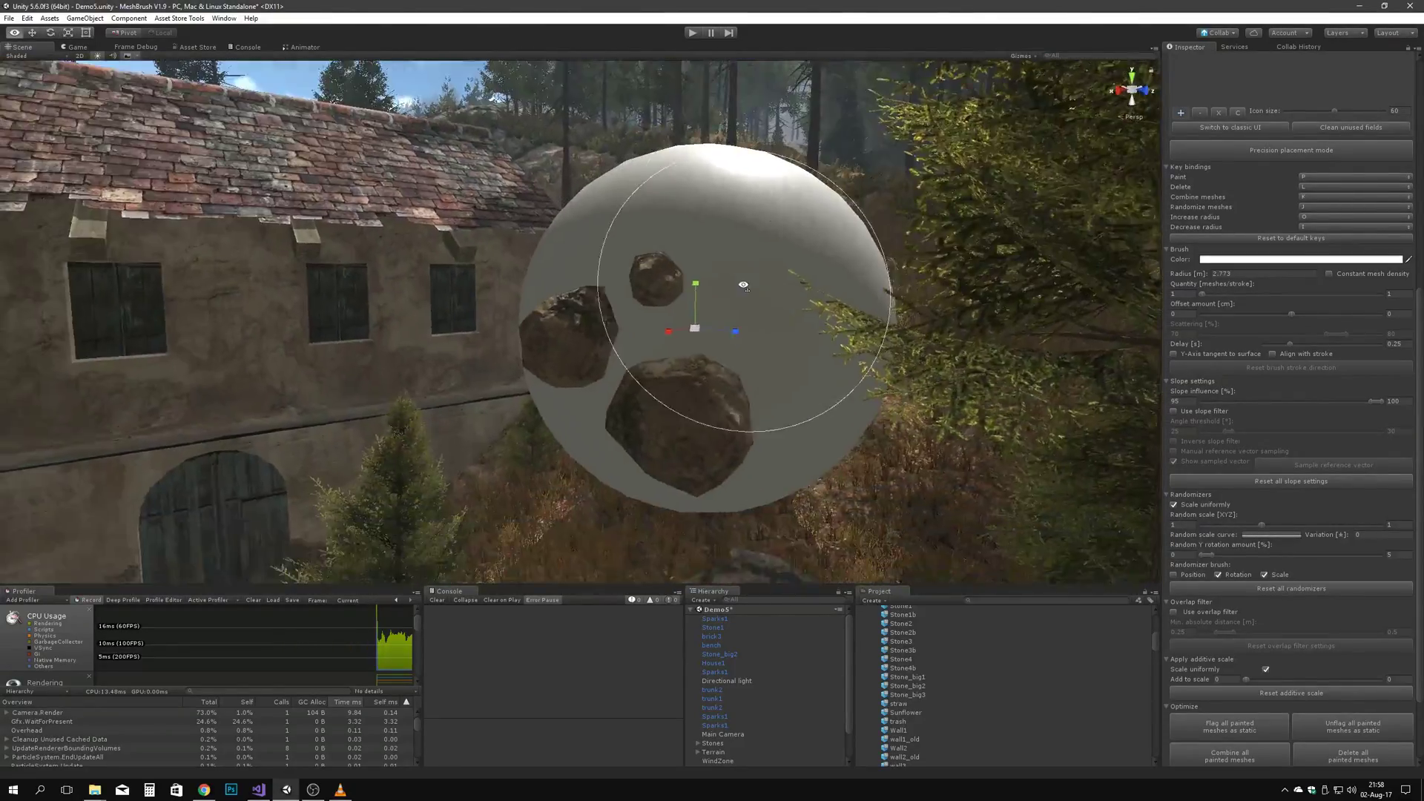
pyautogui.press('o')
pyautogui.press('i')
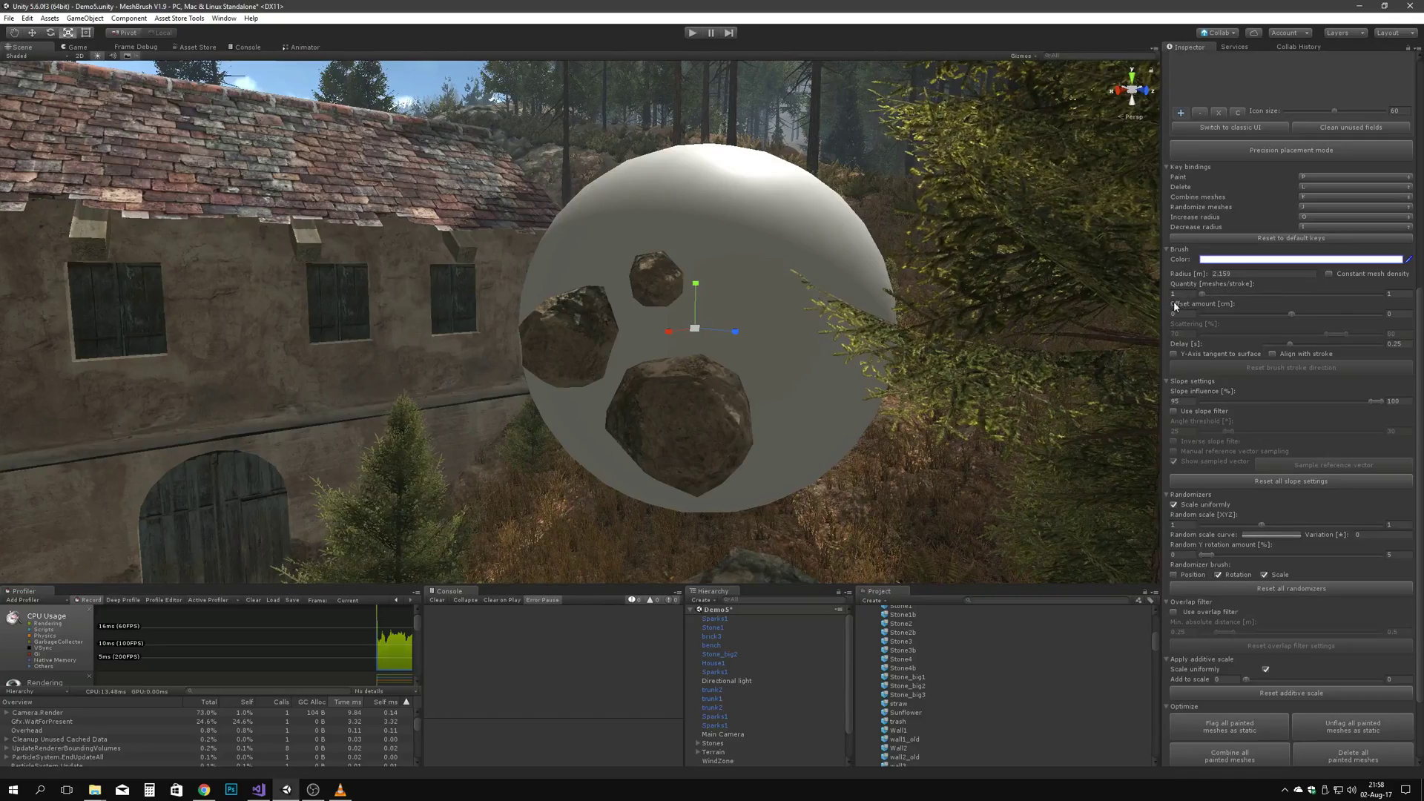
# Step: Raise the brush's quantity range of meshes per stroke to a maximum of 21
pyautogui.moveTo(783, 341); pyautogui.dragTo(787, 325, button='right')
pyautogui.press('w')
pyautogui.press('d')
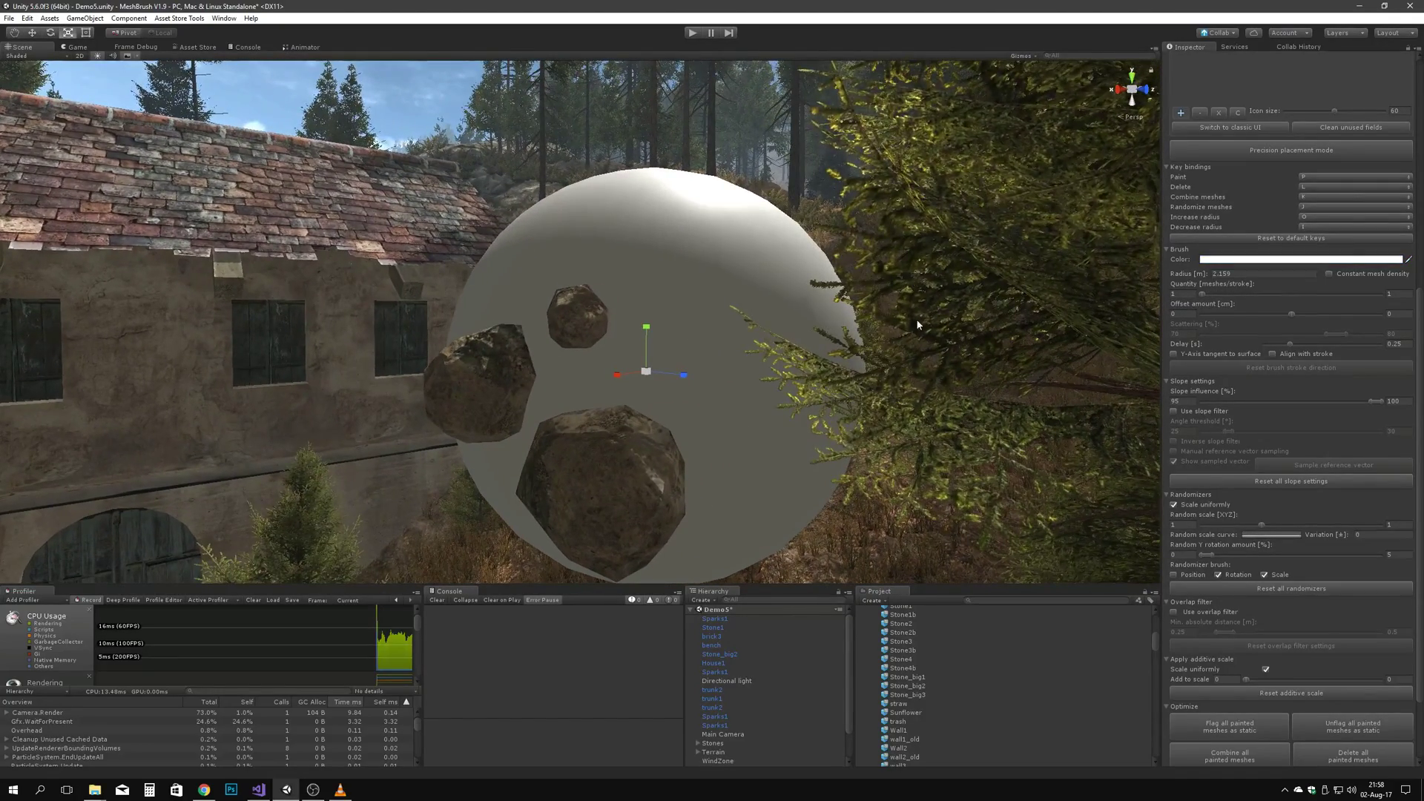
pyautogui.moveTo(875, 333); pyautogui.dragTo(820, 340, button='right')
pyautogui.press('w')
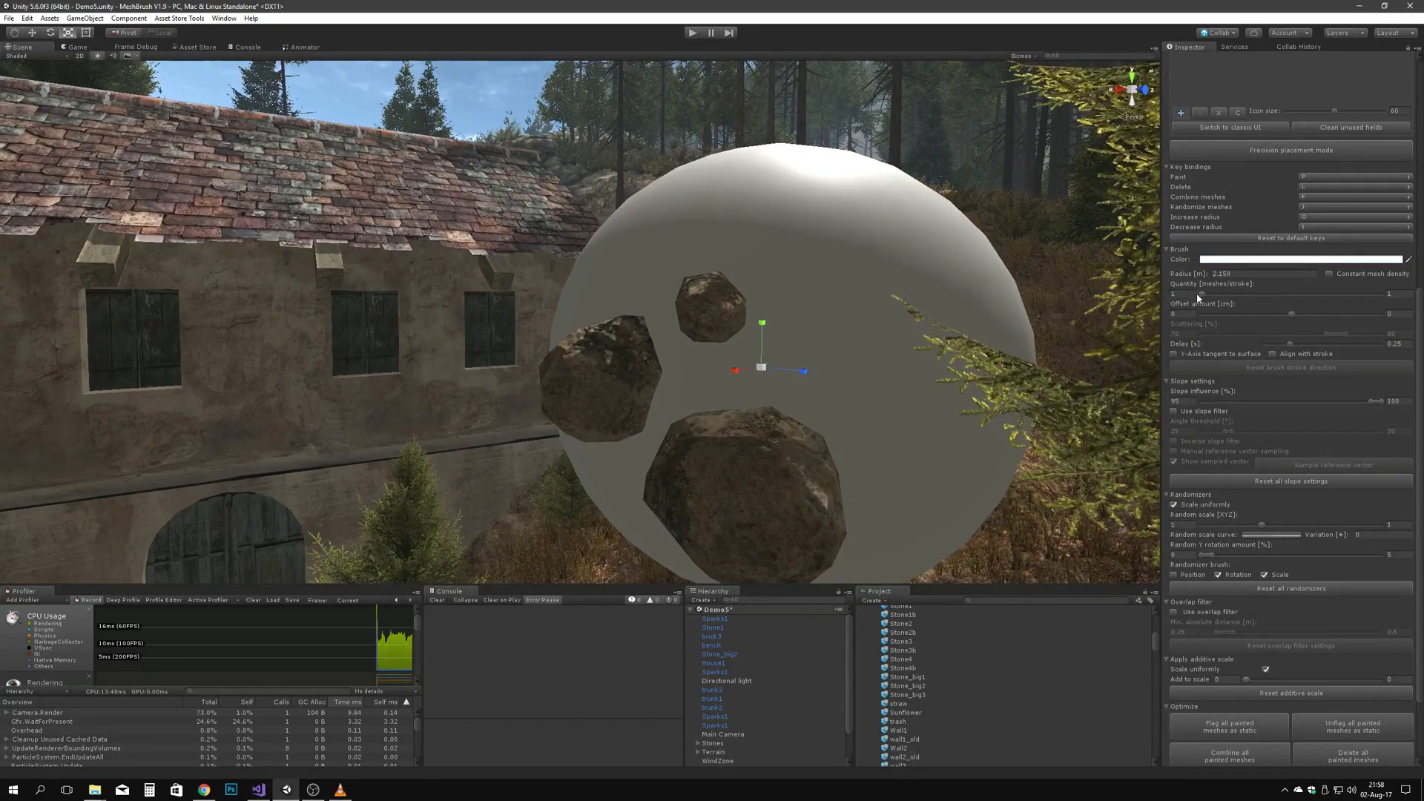
pyautogui.moveTo(1204, 292); pyautogui.dragTo(1225, 294)
# Step: Open the range limits editor for the Test MeshBrush group, and reselect the sphere to show its brush settings alongside
pyautogui.scroll(5, 1293, 667)
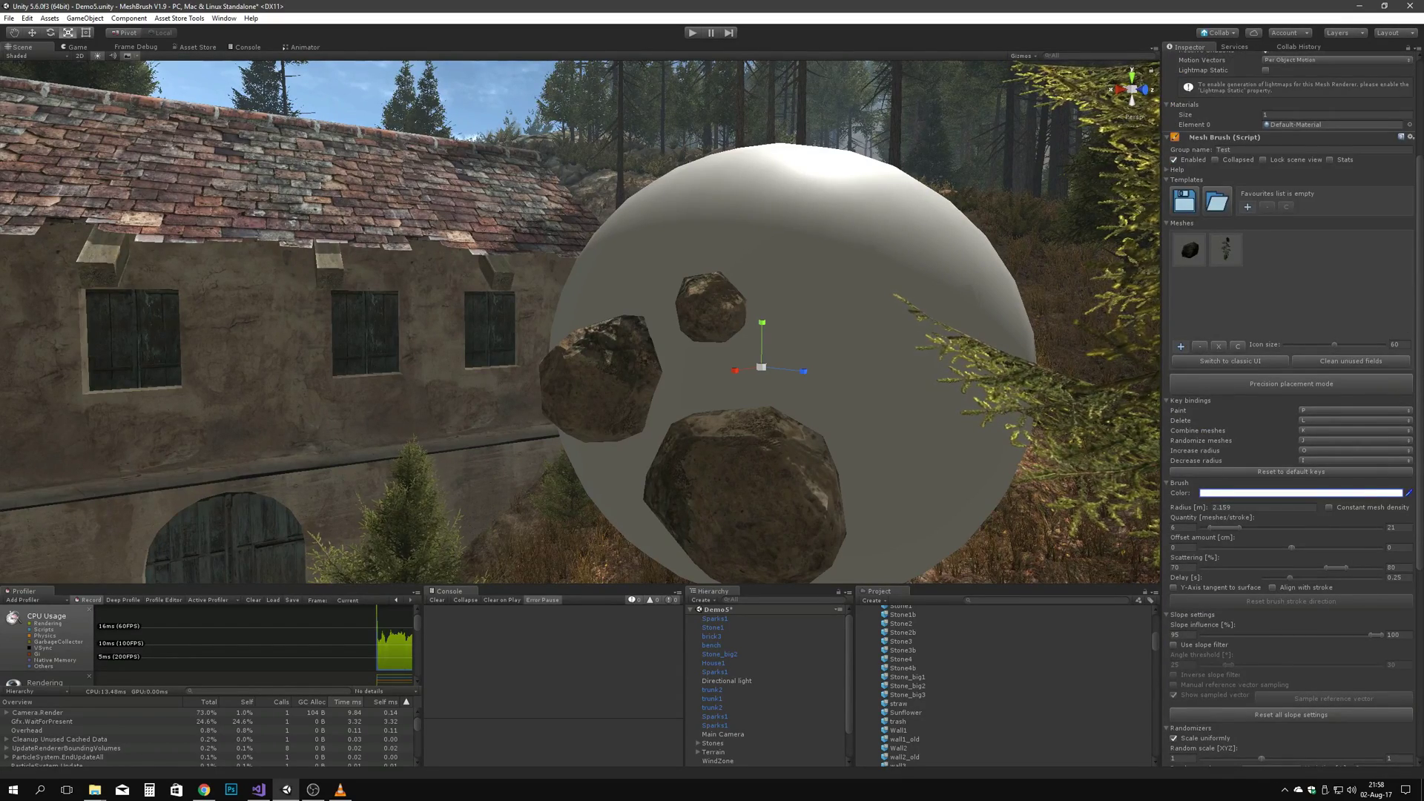
pyautogui.click(1409, 137)
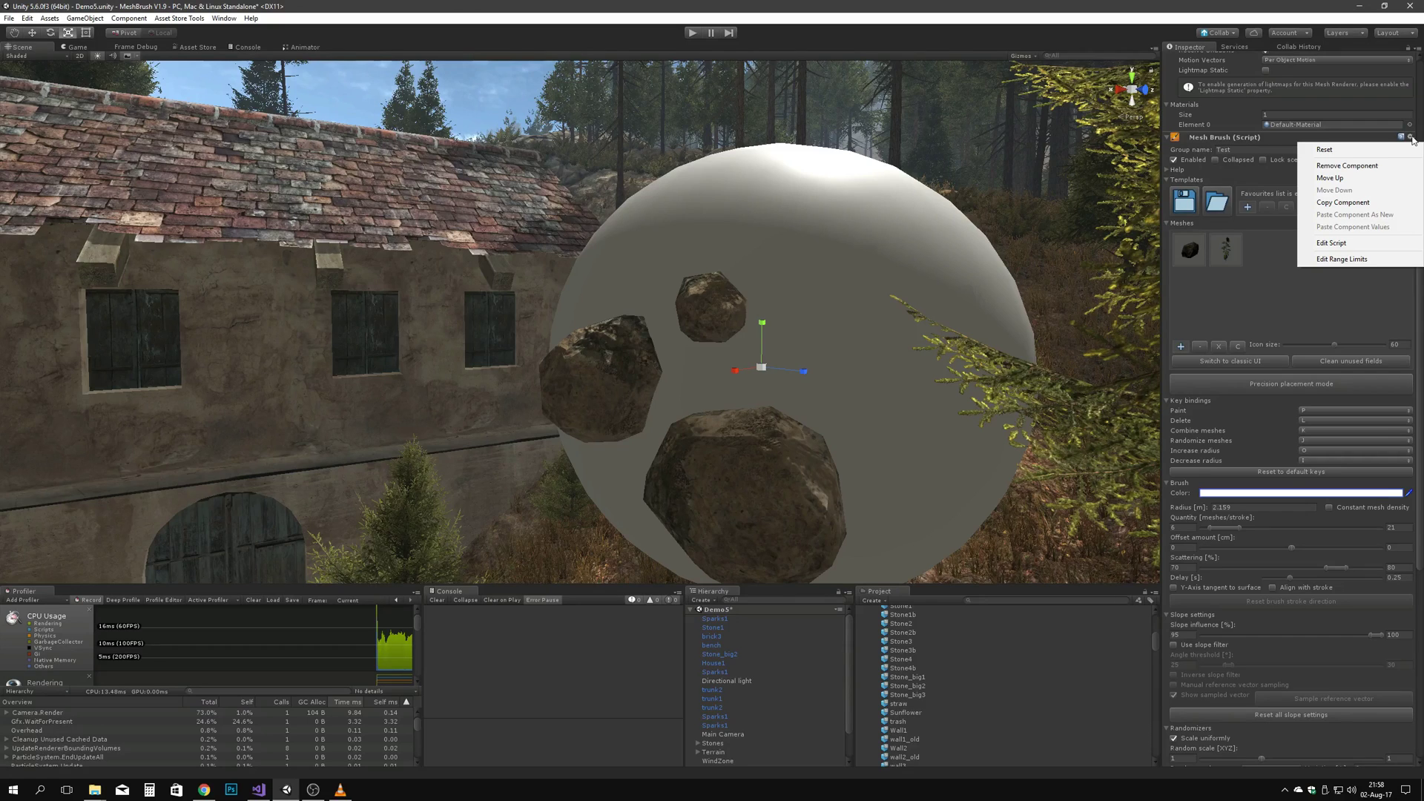
pyautogui.click(1342, 259)
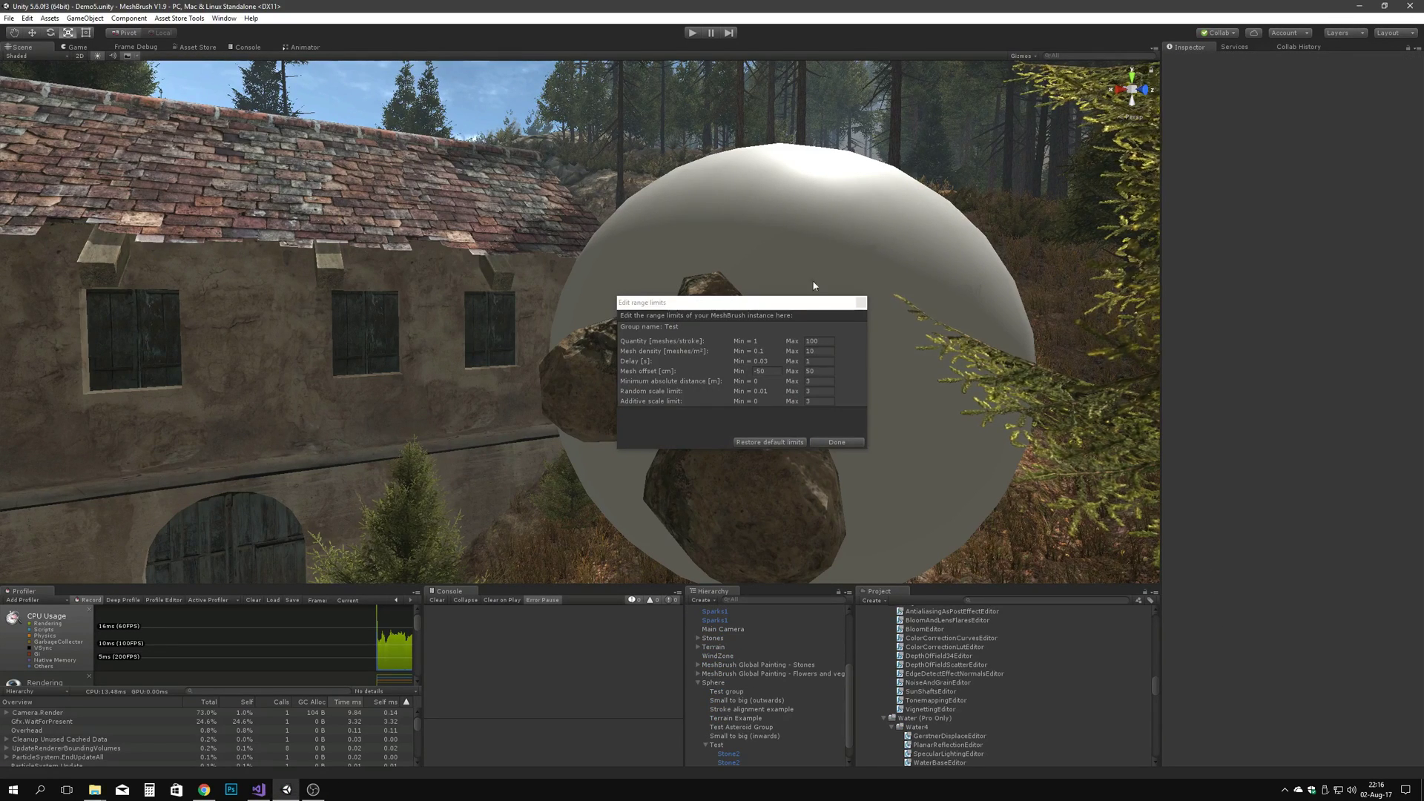
pyautogui.moveTo(812, 304)
pyautogui.mouseDown()
pyautogui.moveTo(857, 272)
pyautogui.moveTo(802, 321)
pyautogui.moveTo(843, 306)
pyautogui.moveTo(787, 295)
pyautogui.mouseUp()
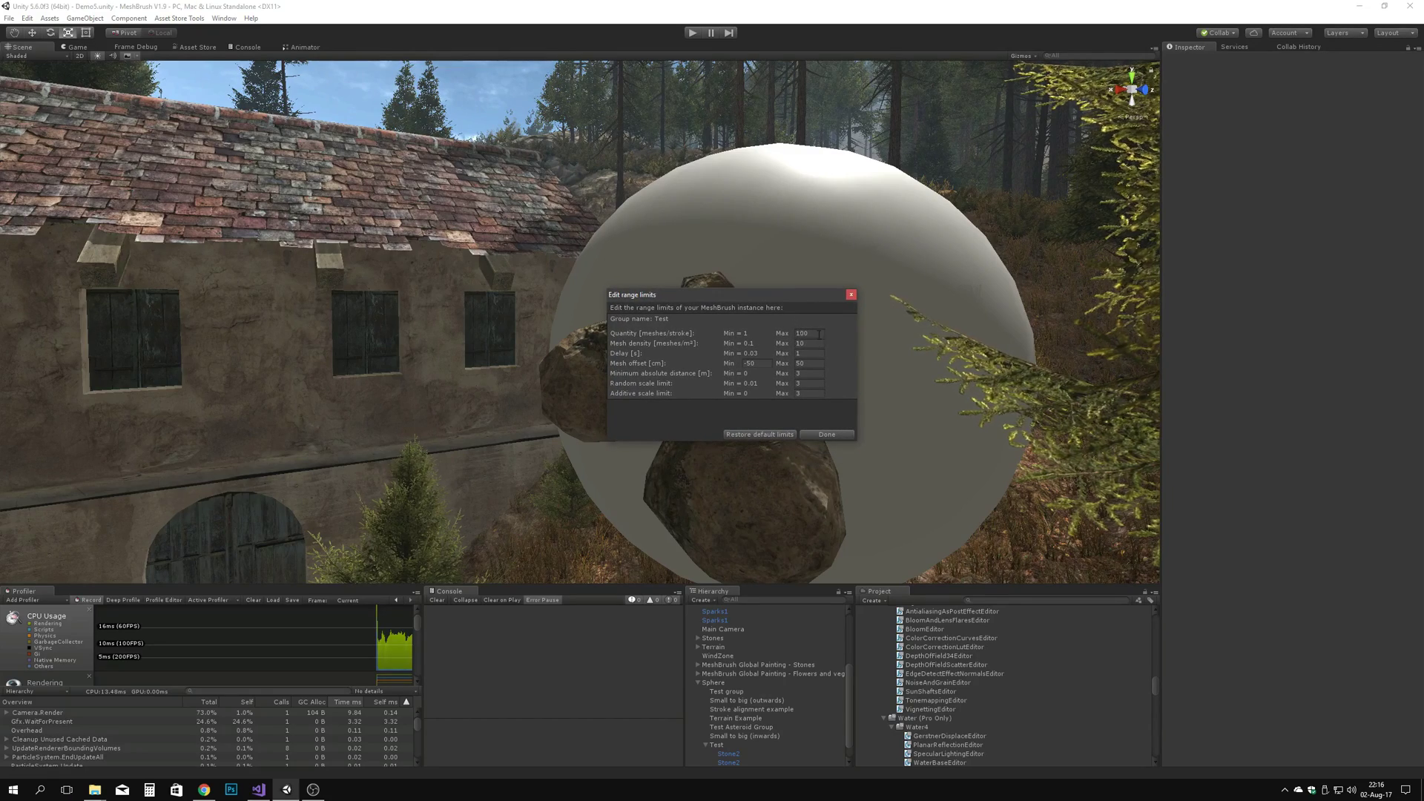
pyautogui.click(874, 340)
pyautogui.scroll(-5, 1216, 537)
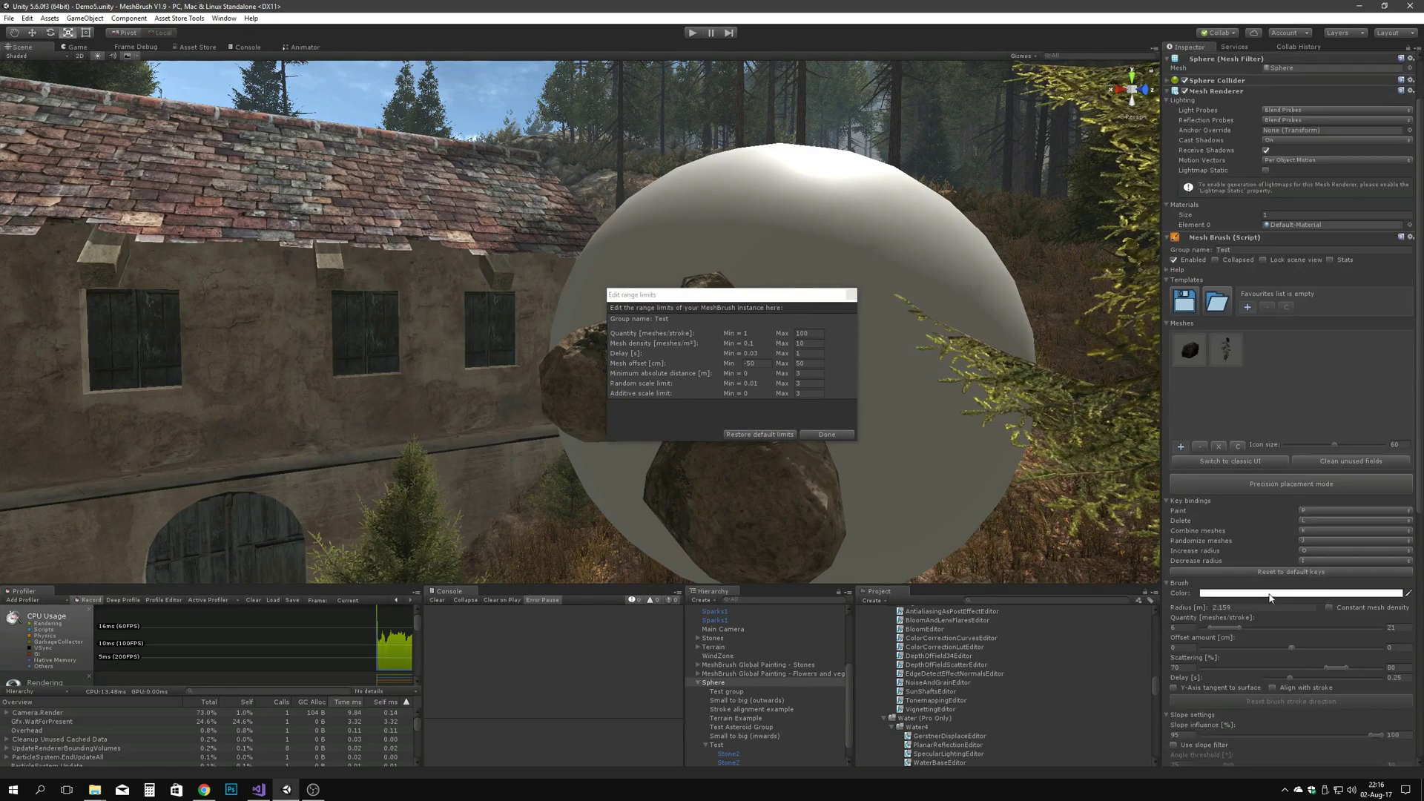
# Step: Lower the brush quantity range to 1 mesh per stroke and paint single meshes on the sphere
pyautogui.click(851, 294)
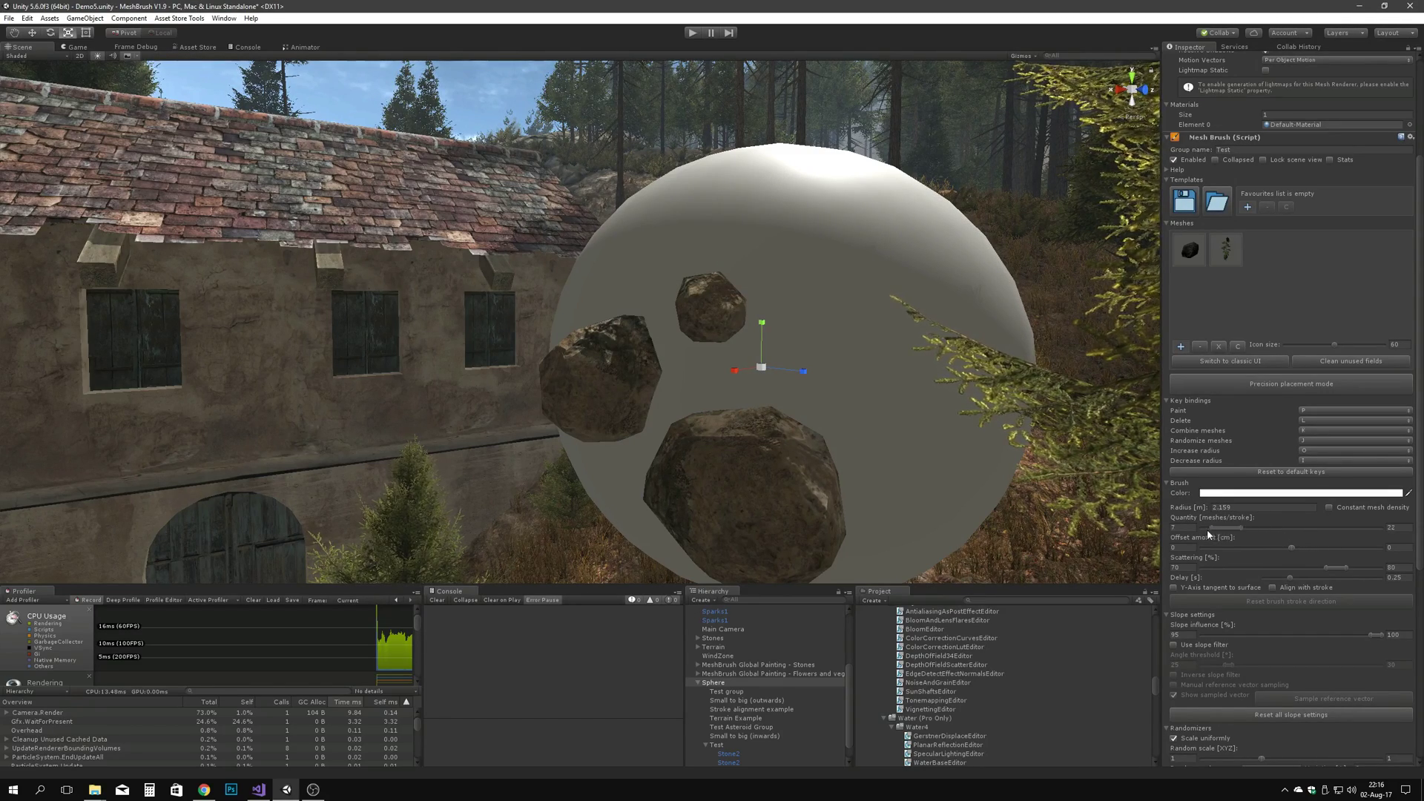
pyautogui.moveTo(1243, 528); pyautogui.dragTo(1231, 527)
pyautogui.moveTo(867, 426)
pyautogui.mouseDown(button='right')
pyautogui.moveTo(906, 414)
pyautogui.moveTo(835, 396)
pyautogui.mouseUp(button='right')
pyautogui.press('p')
pyautogui.press('p')
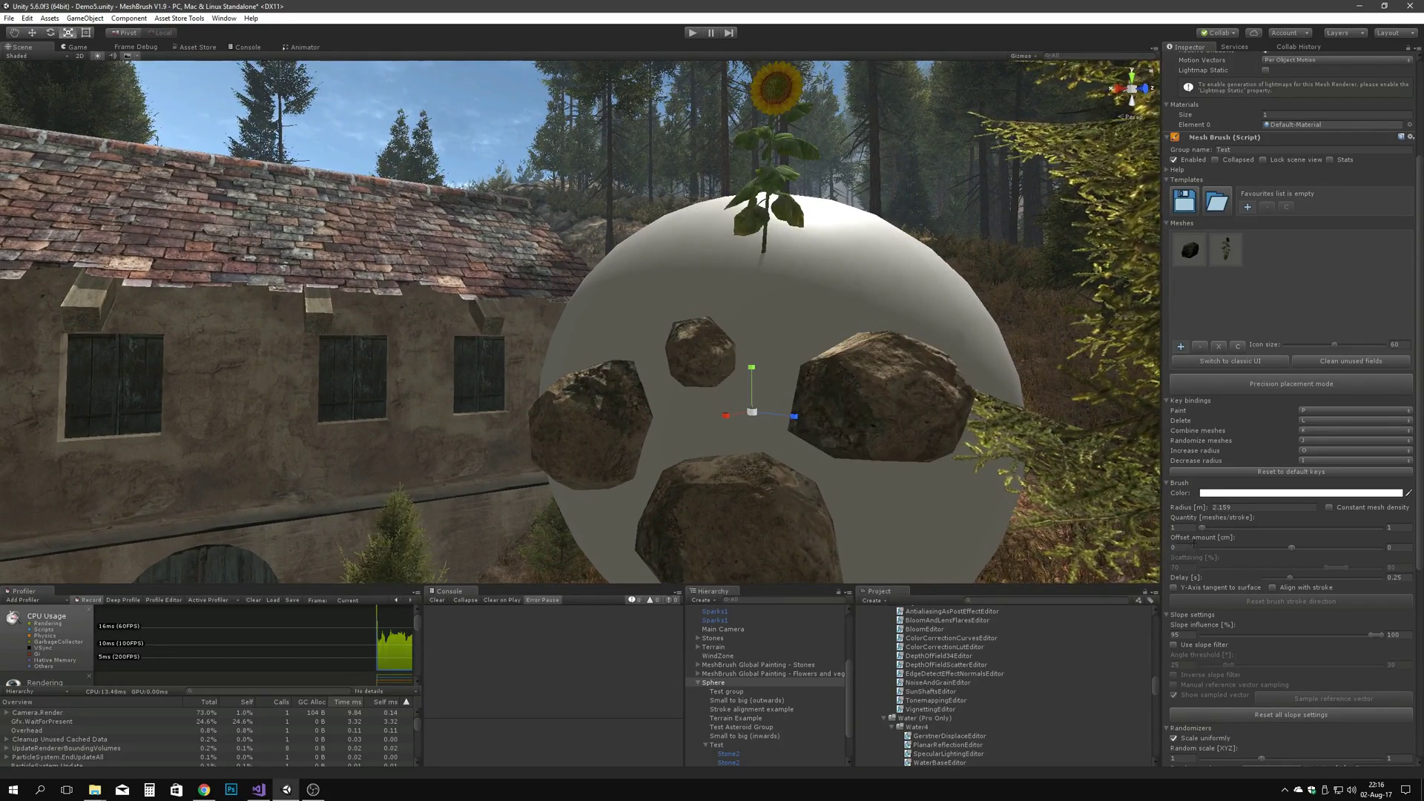
# Step: Enable constant mesh density with a range of about 0.5 to 0.9 meshes/m², and enlarge the brush radius to about 2.27 m
pyautogui.click(1329, 507)
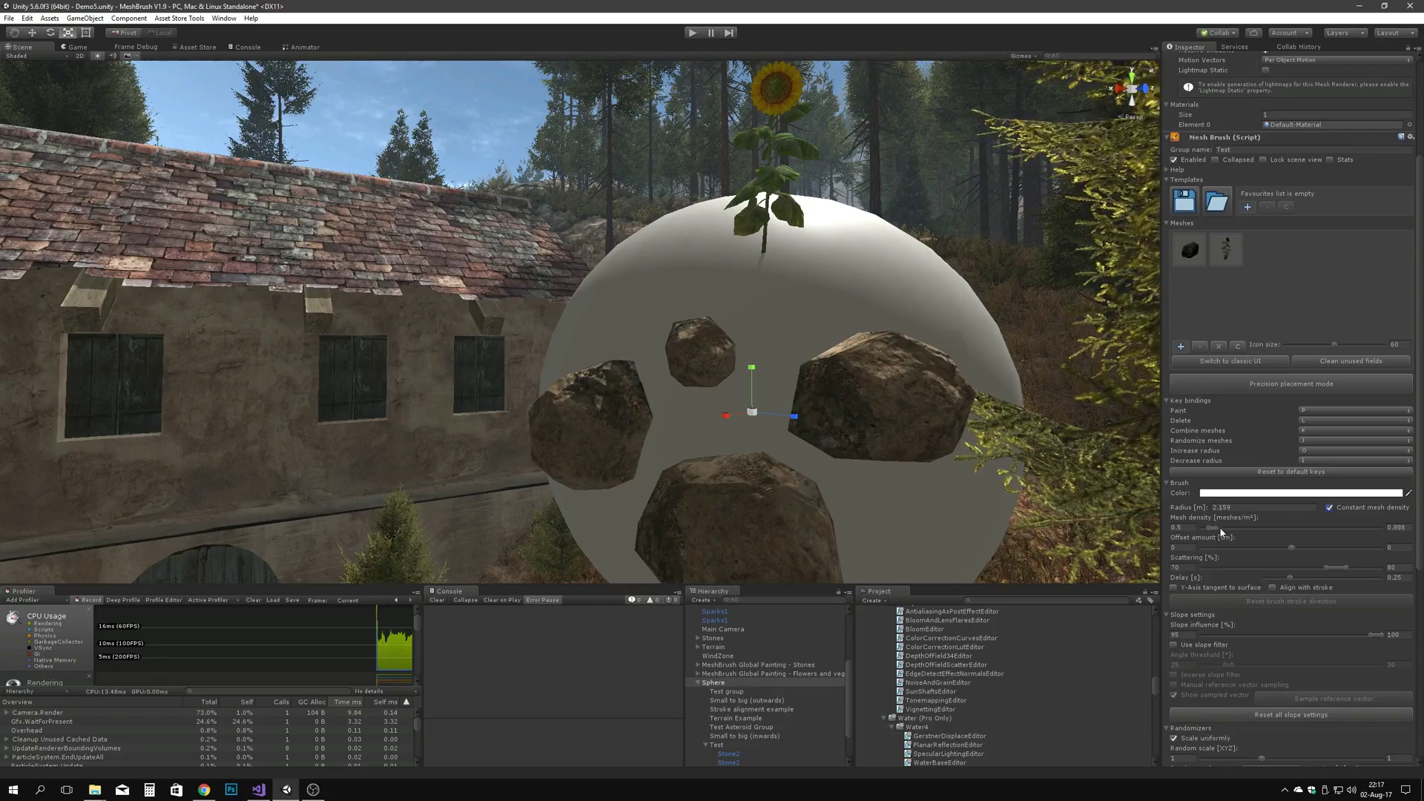
pyautogui.moveTo(1219, 526); pyautogui.dragTo(1220, 528)
pyautogui.moveTo(899, 430); pyautogui.dragTo(874, 421, button='right')
pyautogui.press('o')
# Step: Delete all painted meshes from the sphere and paint a fresh patch of stones and sunflowers at constant density
pyautogui.scroll(-1, 1318, 735)
pyautogui.scroll(-7, 1318, 730)
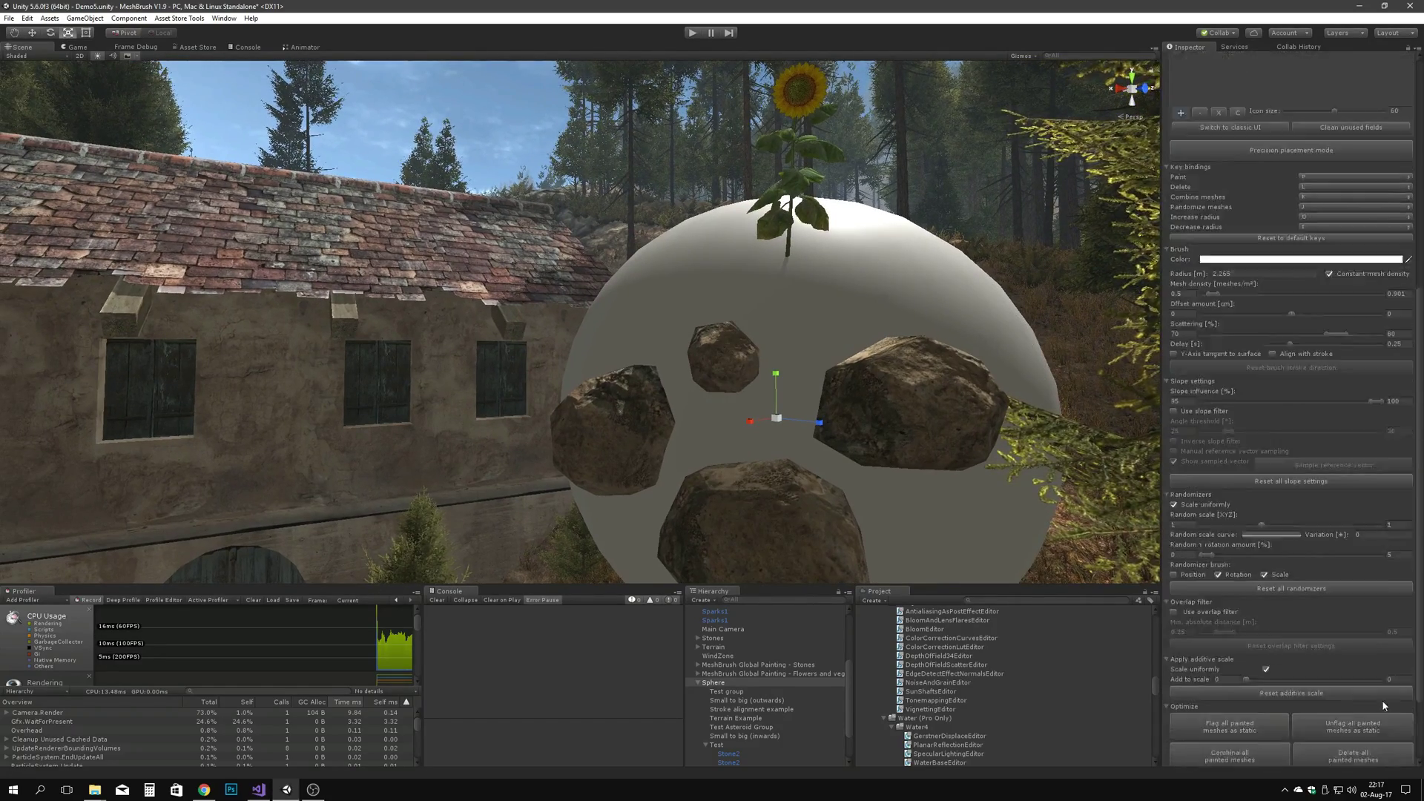
pyautogui.click(1358, 666)
pyautogui.moveTo(843, 441); pyautogui.dragTo(816, 434, button='right')
pyautogui.press('p')
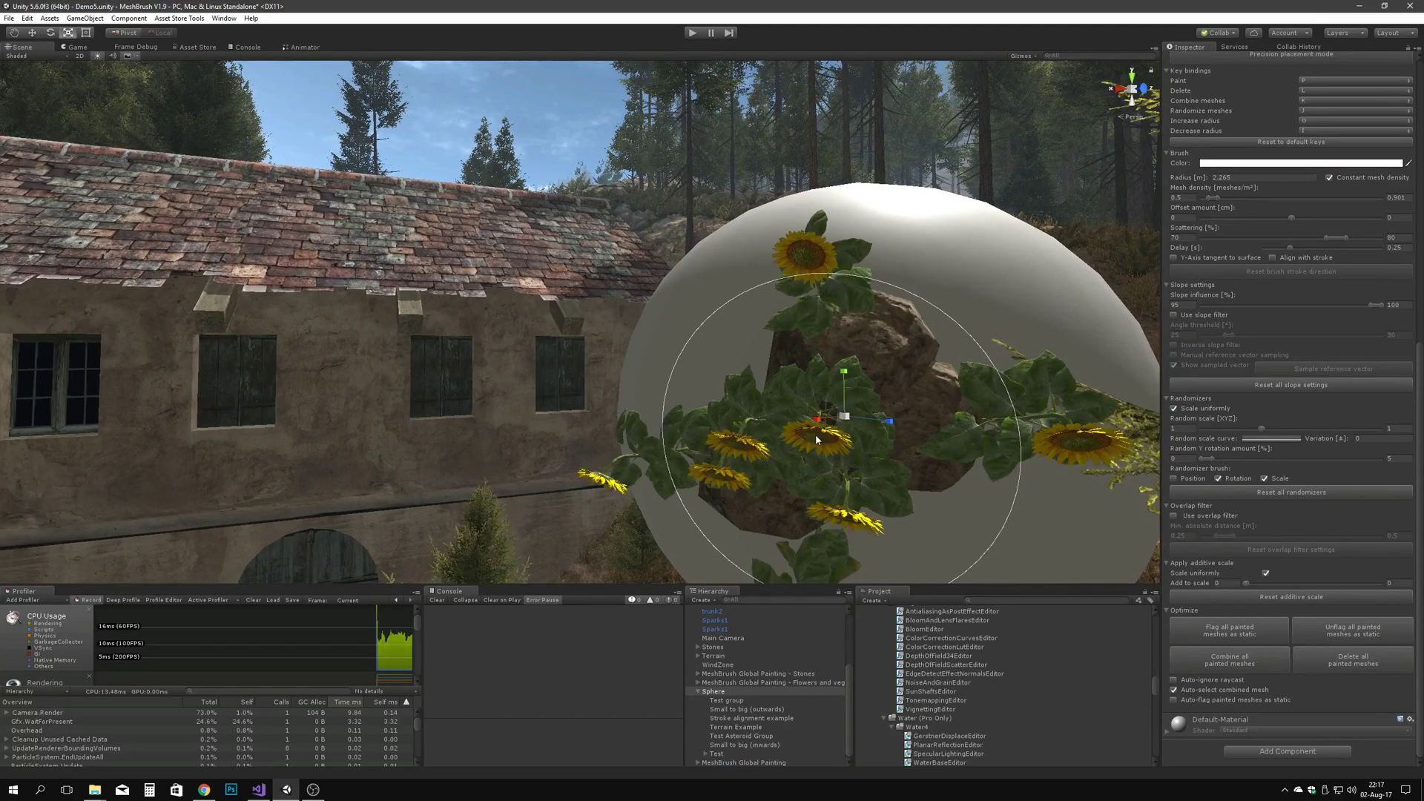
# Step: Clear the painted meshes, reduce the uniform random scale to about 0.178, and paint small stones and sunflowers on the sphere
pyautogui.click(1379, 666)
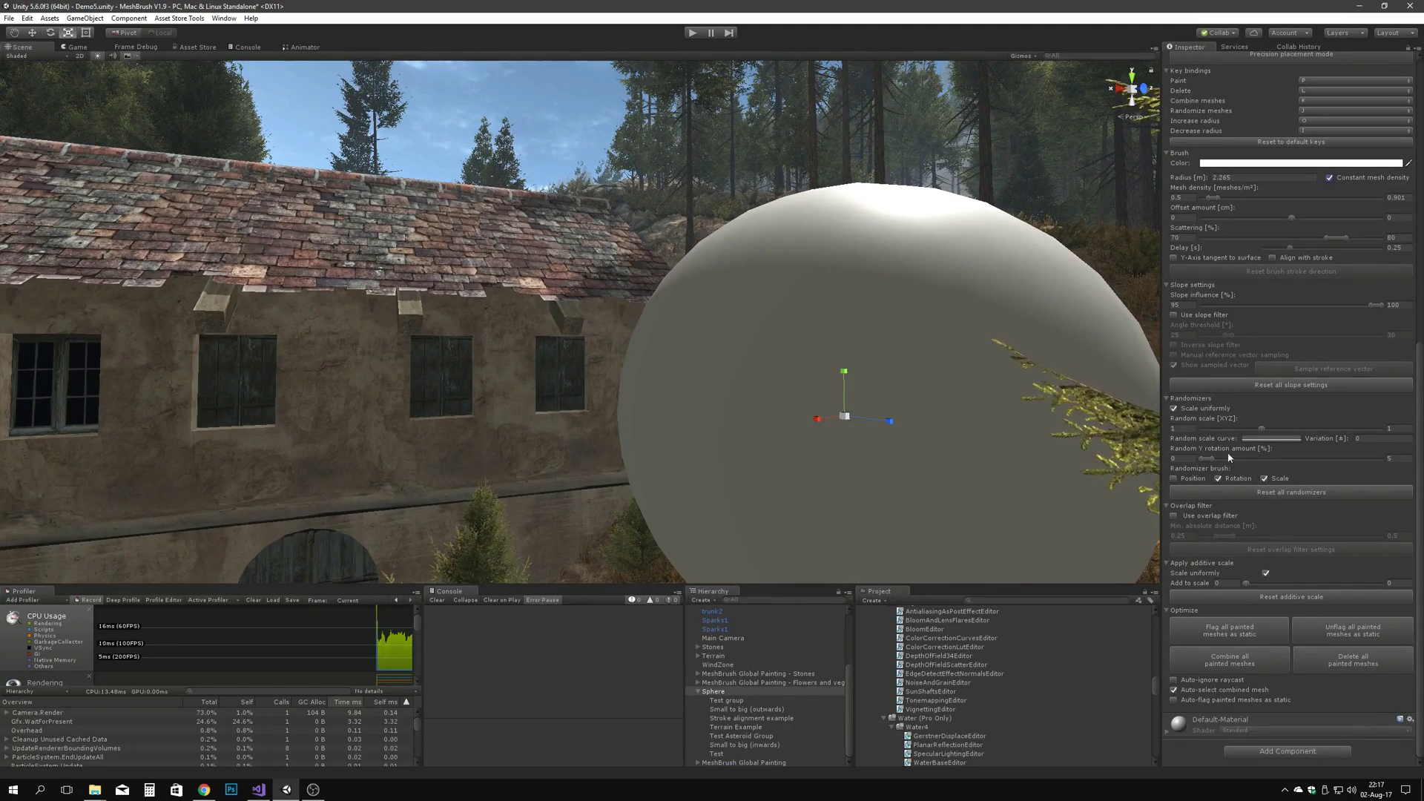
pyautogui.click(1212, 429)
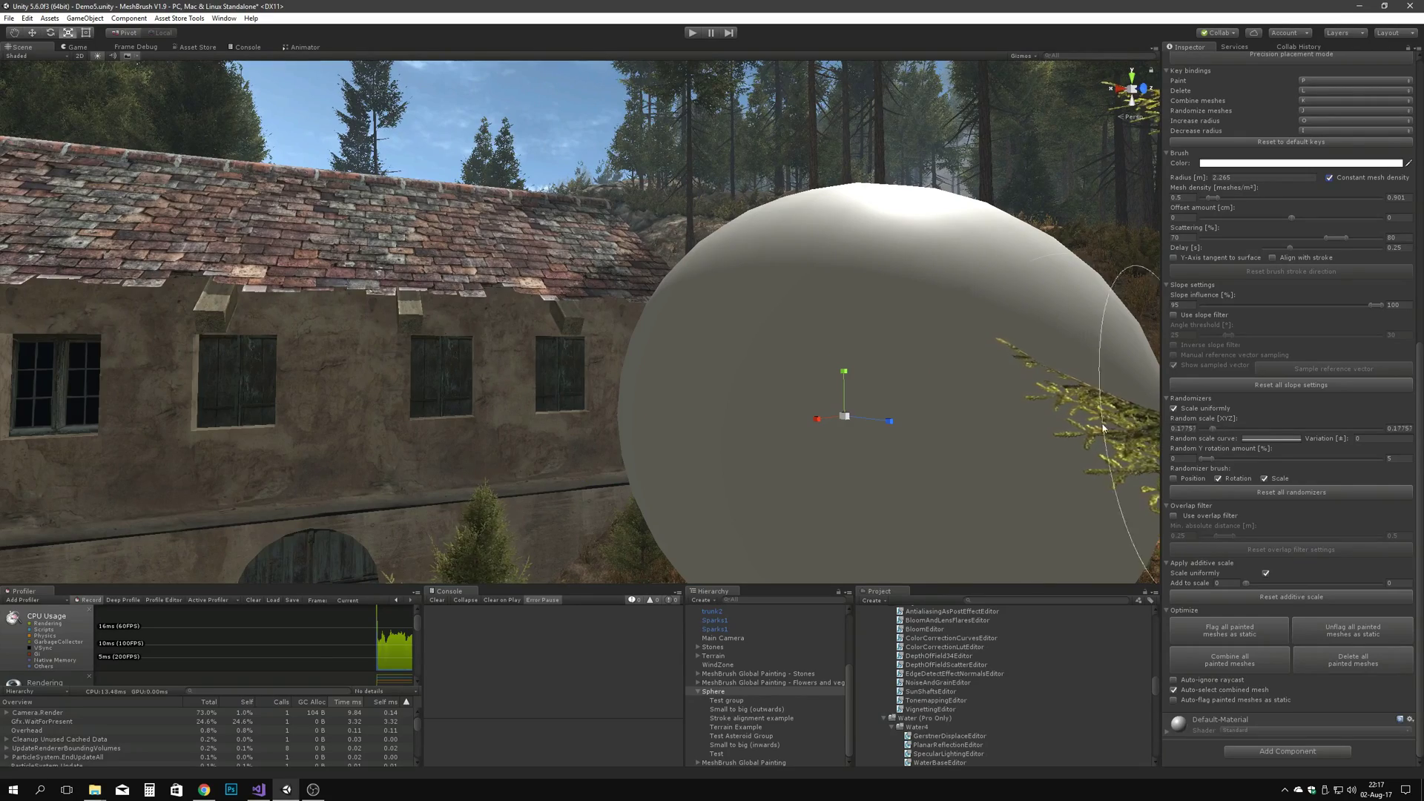
pyautogui.moveTo(964, 421); pyautogui.dragTo(950, 420, button='right')
pyautogui.press('p')
pyautogui.press('p')
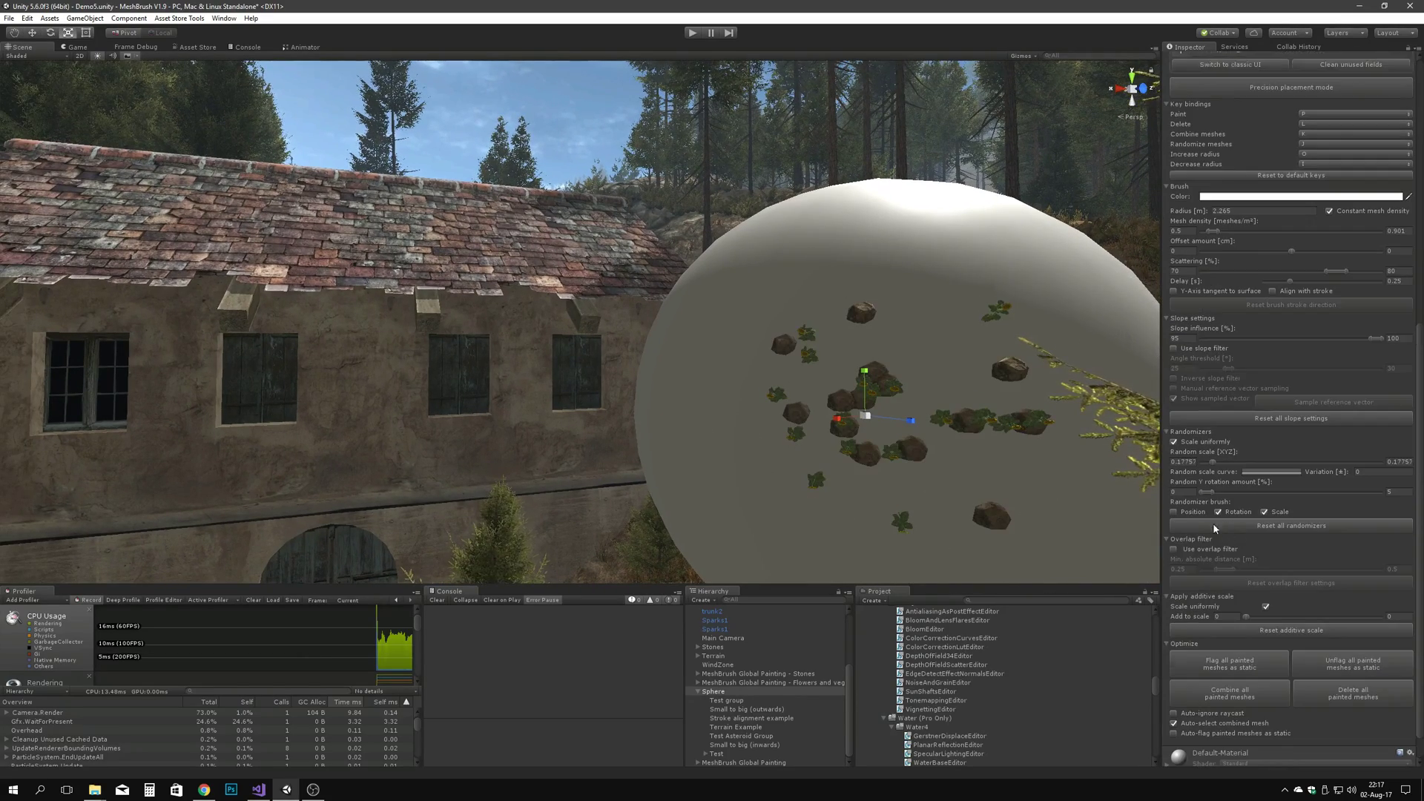
# Step: Reduce the brush radius to about 1.01 m and paint more small meshes across the upper part of the sphere
pyautogui.keyDown('alt'); pyautogui.moveTo(860, 413); pyautogui.dragTo(918, 424); pyautogui.keyUp('alt')
pyautogui.press('i')
pyautogui.press('i')
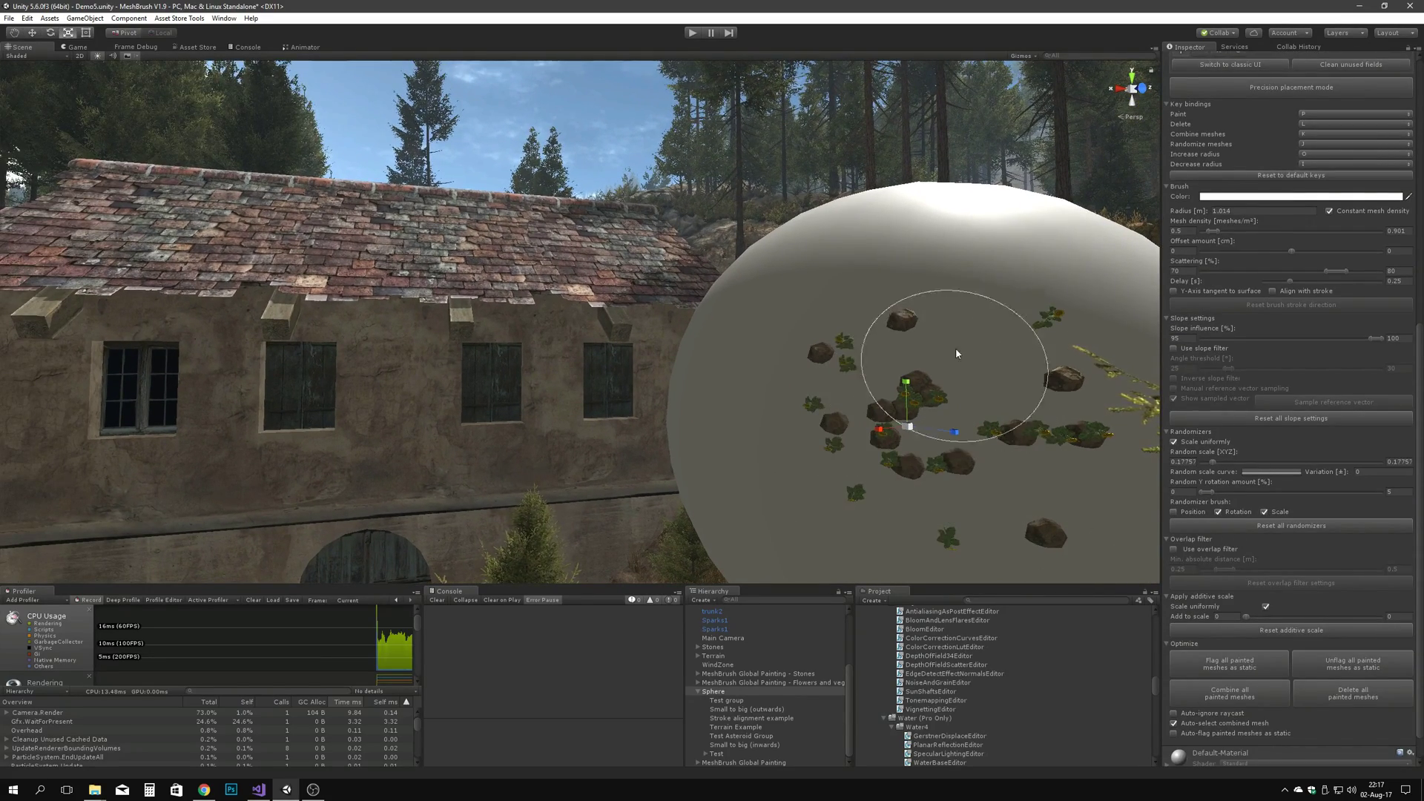
pyautogui.press('p')
pyautogui.press('p')
pyautogui.press('p')
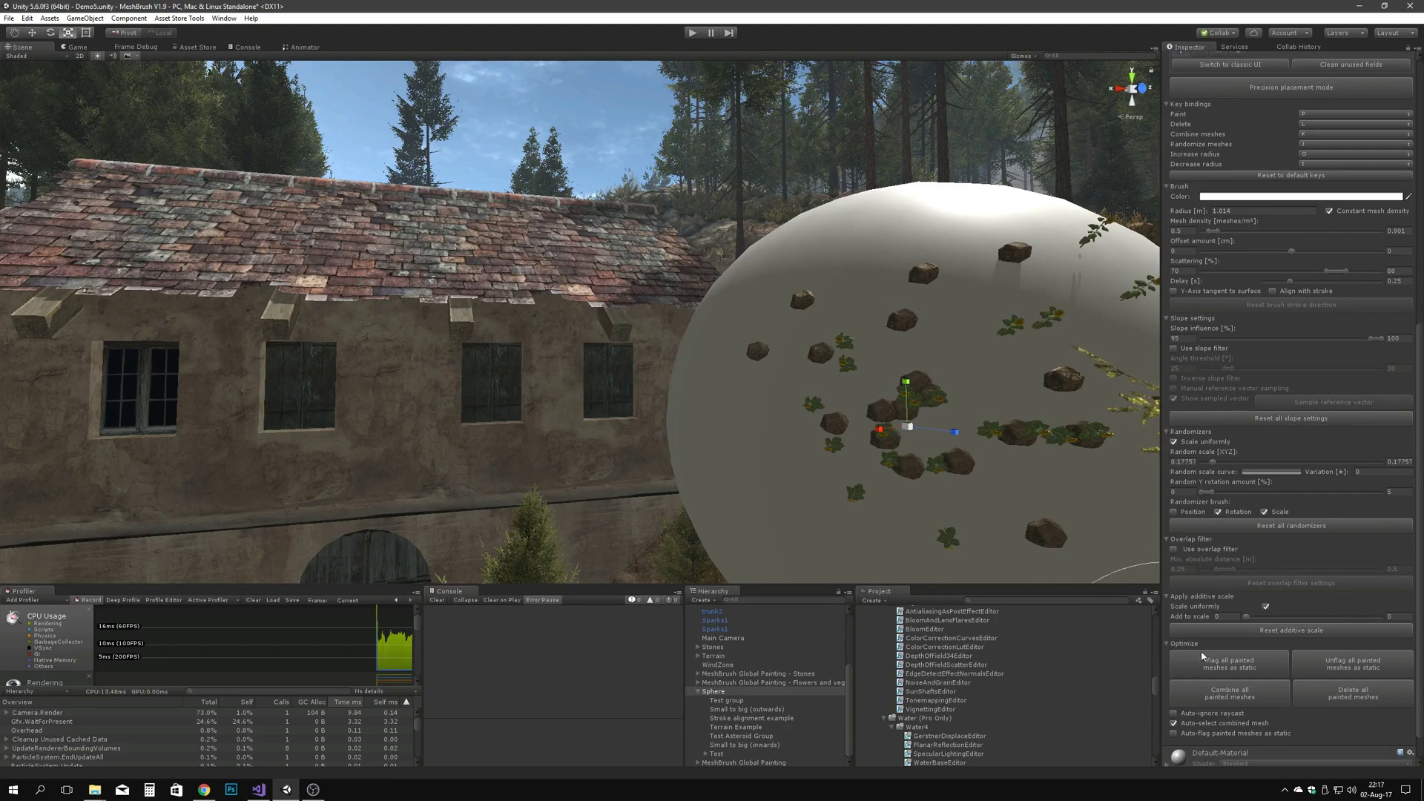
# Step: Delete all painted meshes, enlarge the brush radius to about 2.07 m, and paint a patch near the sphere's centre
pyautogui.click(1364, 687)
pyautogui.scroll(3, 1282, 642)
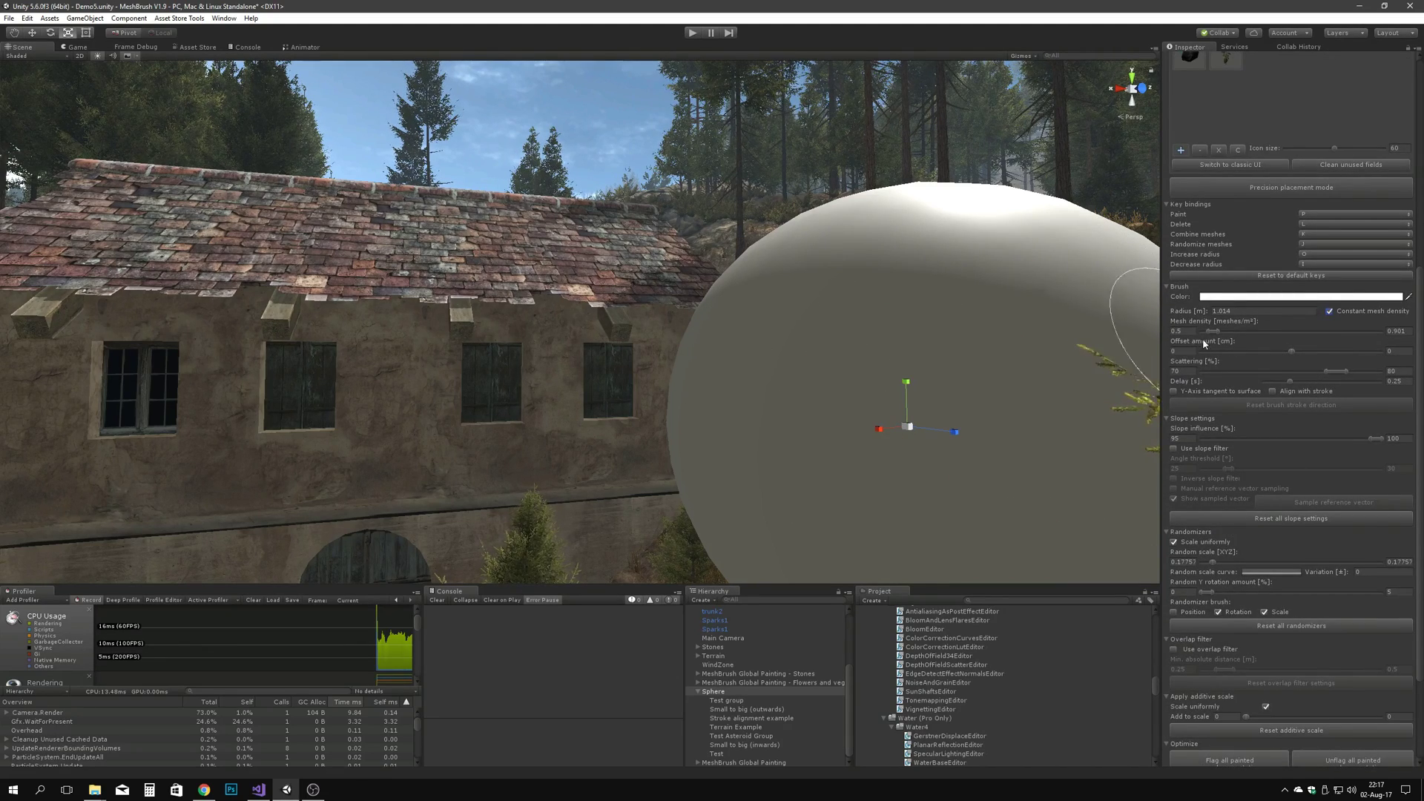
pyautogui.moveTo(898, 462); pyautogui.dragTo(990, 450, button='right')
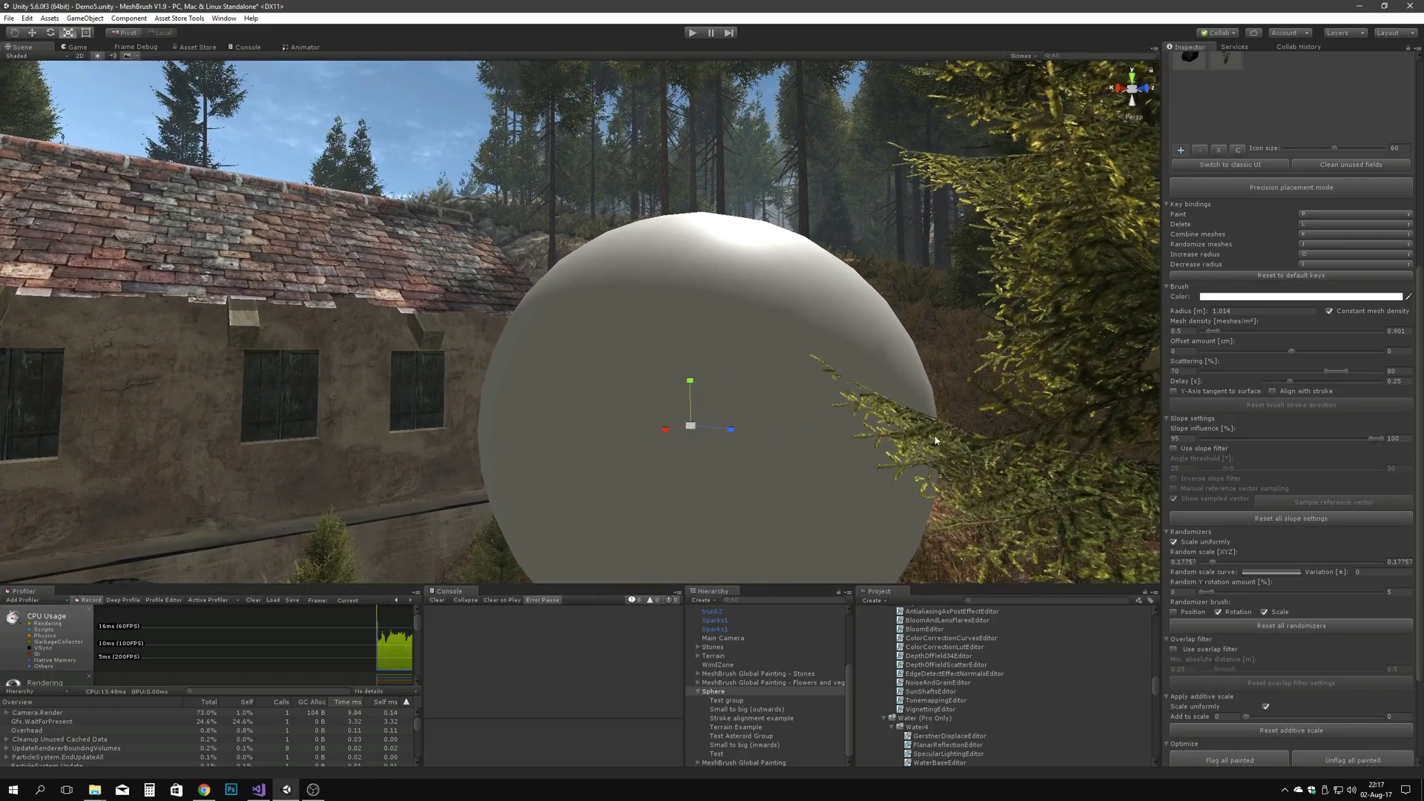
pyautogui.moveTo(846, 424); pyautogui.dragTo(820, 422, button='right')
pyautogui.press('o')
pyautogui.press('o')
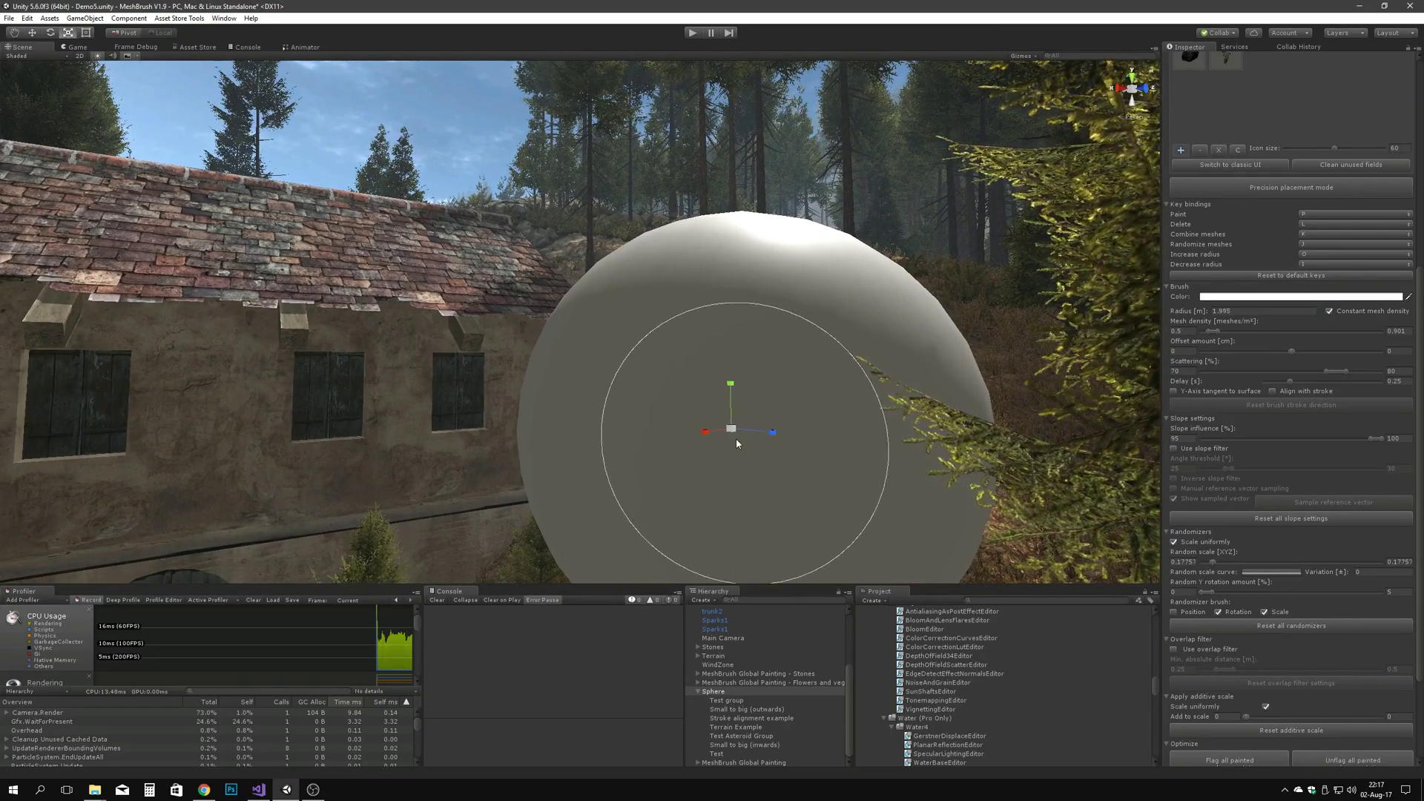
pyautogui.press('p')
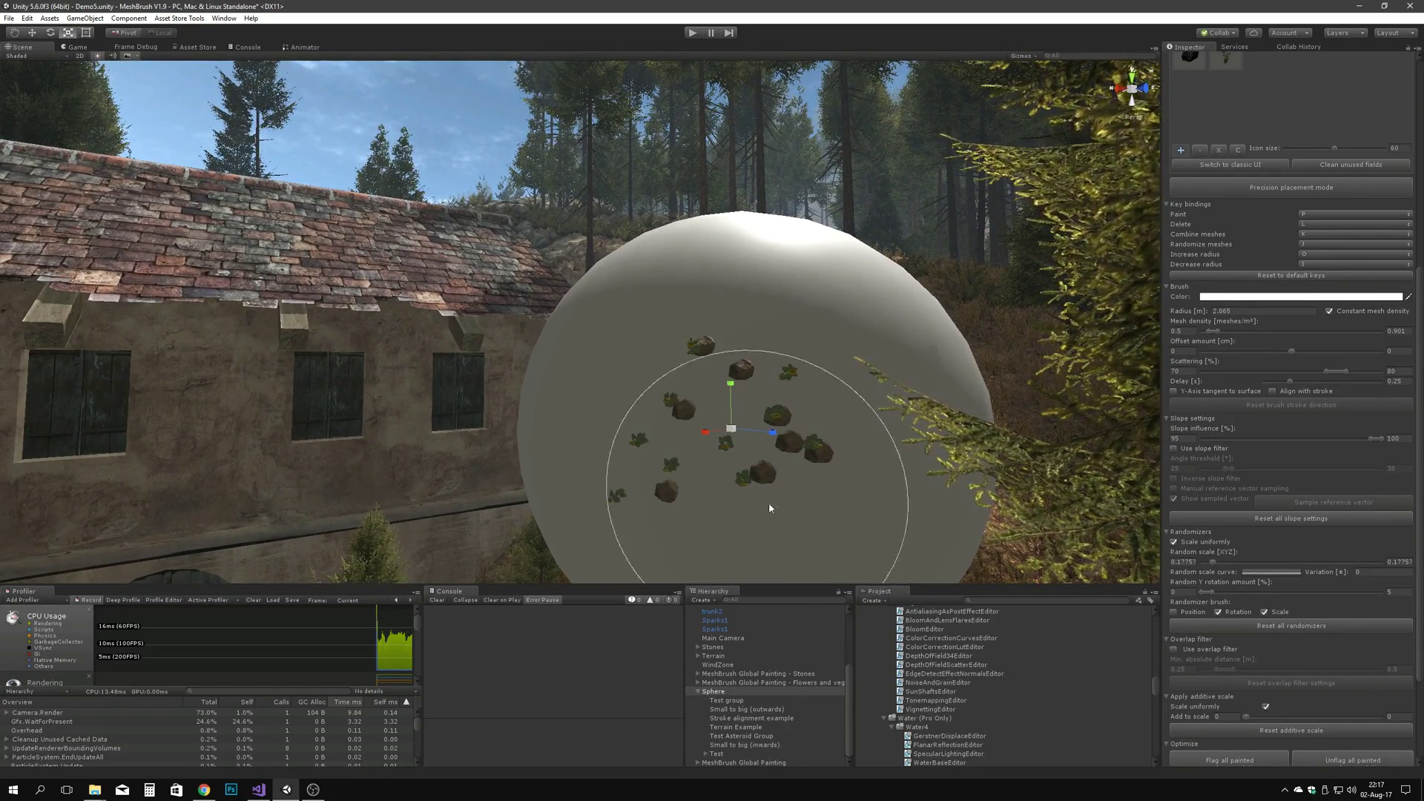
# Step: Clear all painted meshes from the sphere and collapse the Sphere object's children in the hierarchy
pyautogui.scroll(-3, 1369, 675)
pyautogui.click(1369, 671)
pyautogui.scroll(4, 1369, 671)
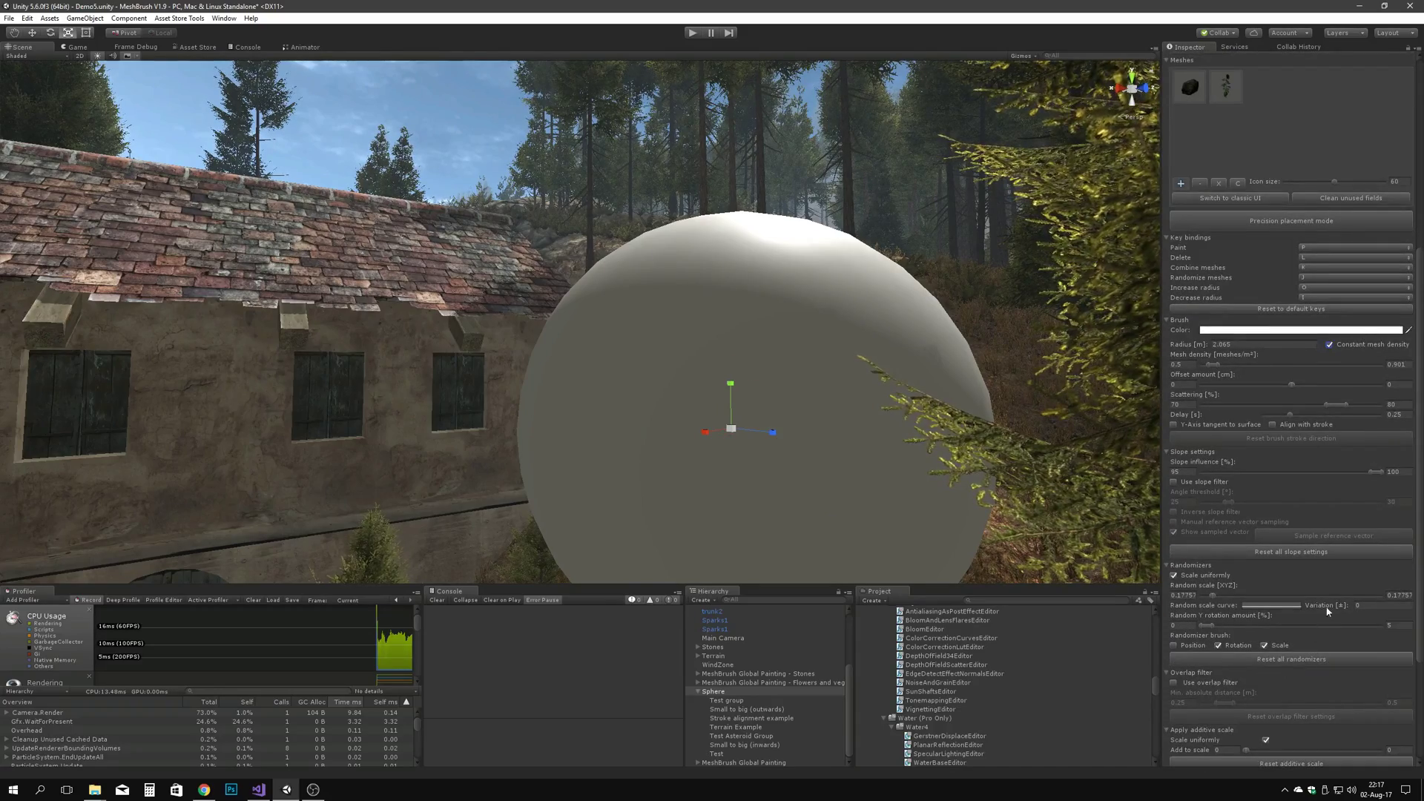
pyautogui.moveTo(814, 415)
pyautogui.keyDown('alt'); pyautogui.mouseDown()
pyautogui.moveTo(795, 420)
pyautogui.moveTo(834, 420)
pyautogui.moveTo(848, 393)
pyautogui.moveTo(826, 404)
pyautogui.mouseUp(); pyautogui.keyUp('alt')
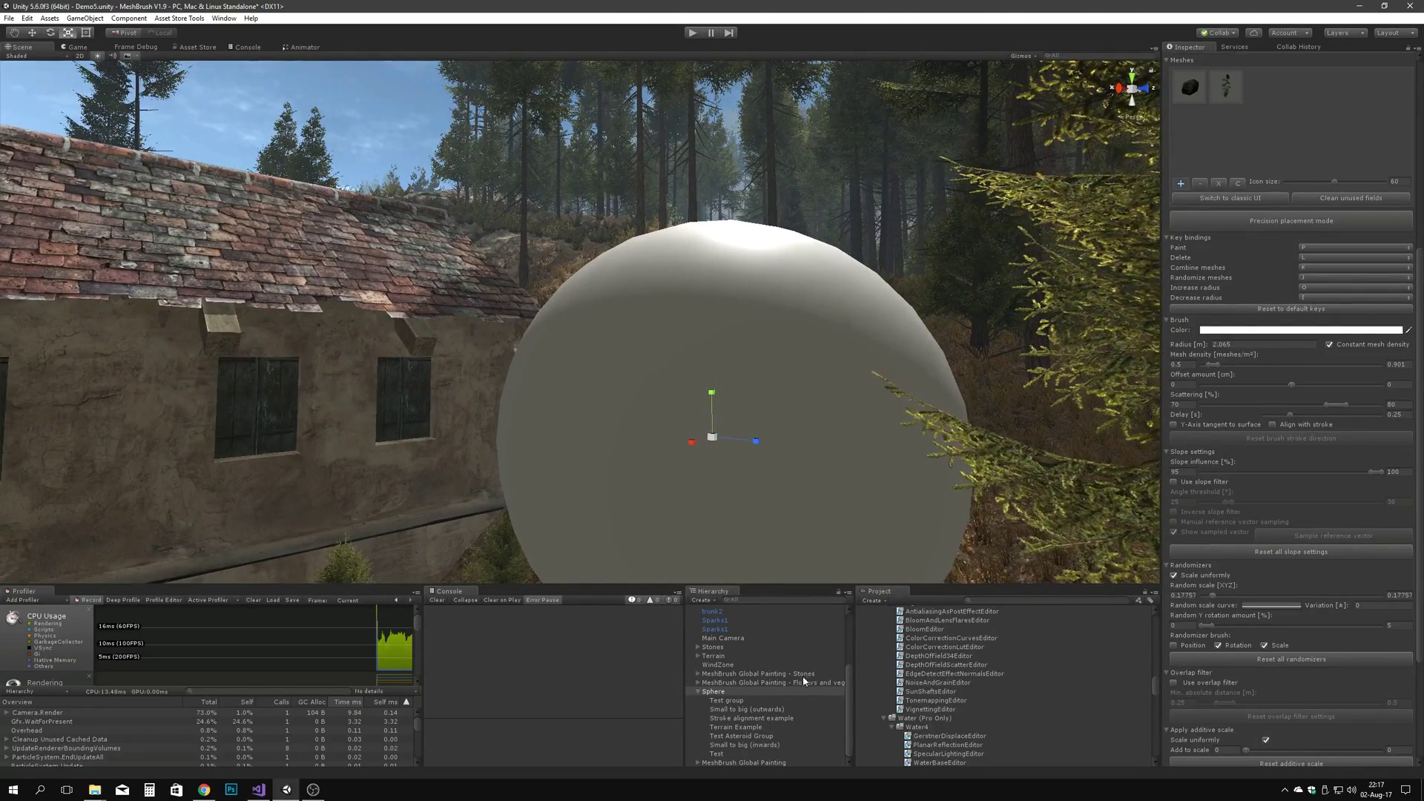
pyautogui.scroll(-5, 946, 673)
pyautogui.scroll(5, 946, 672)
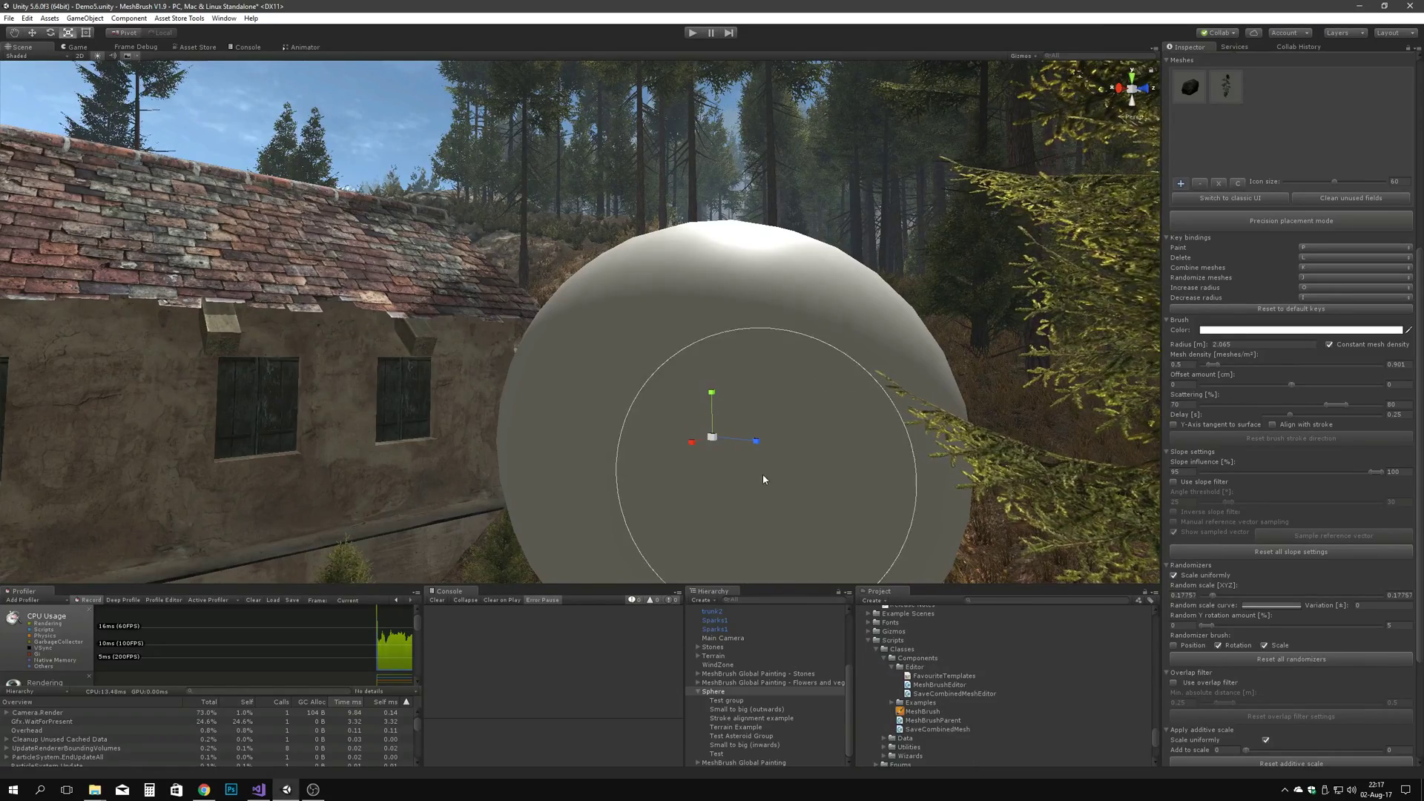
pyautogui.click(698, 691)
# Step: Raise the brush's scattering range to 90–100 % and paint a widely spread patch of meshes on the sphere
pyautogui.press('d')
pyautogui.moveTo(767, 456); pyautogui.dragTo(756, 458, button='right')
pyautogui.press('w')
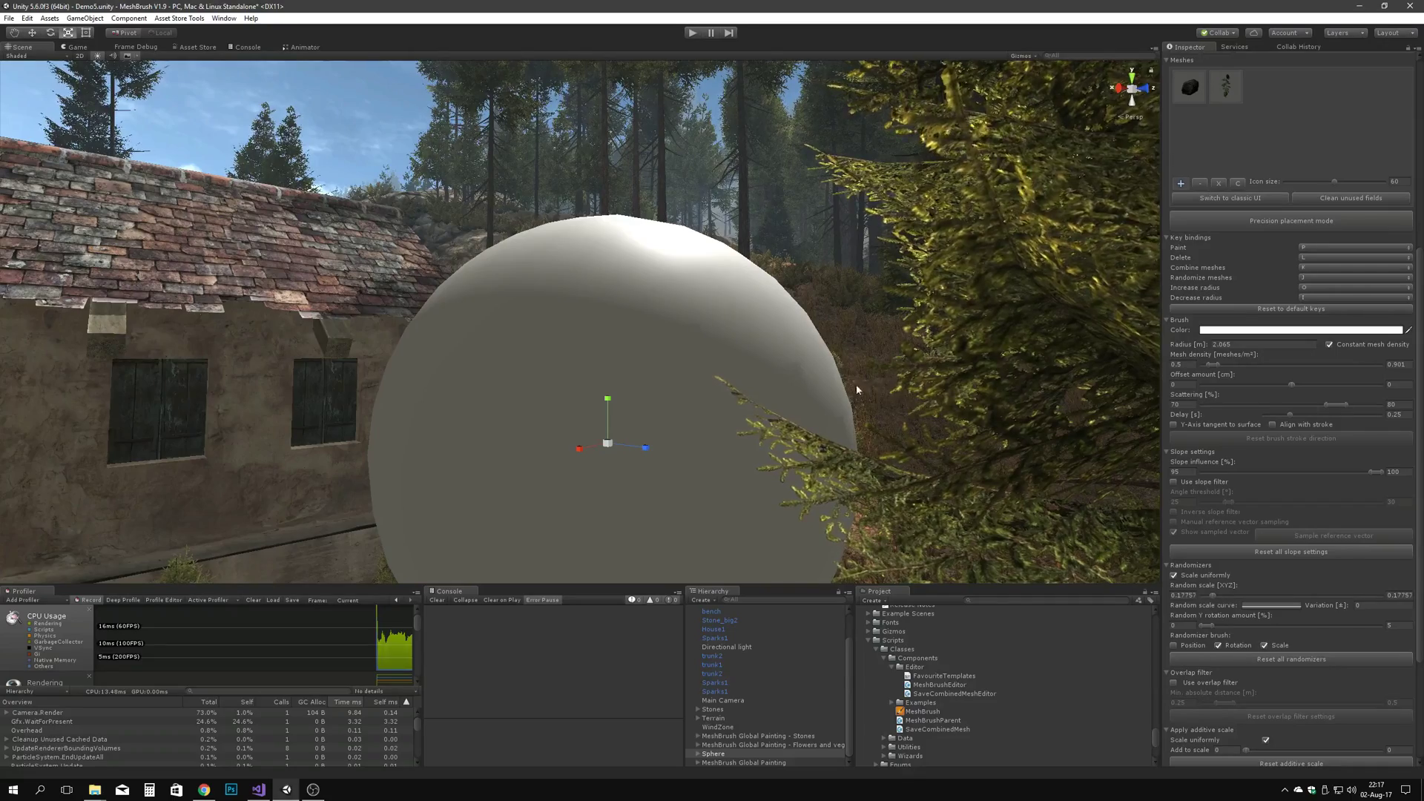
pyautogui.moveTo(855, 384); pyautogui.dragTo(848, 401, button='right')
pyautogui.press('a')
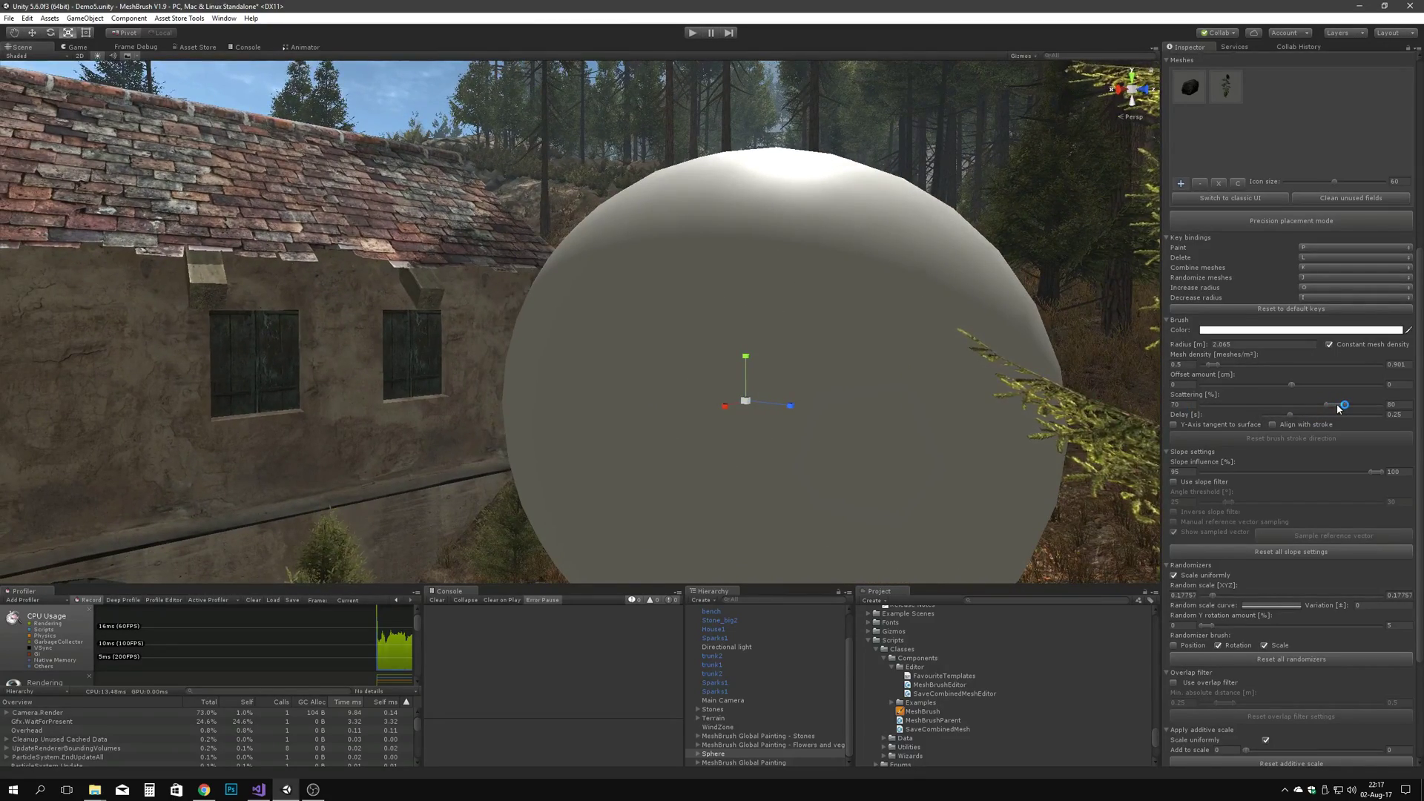
pyautogui.moveTo(1339, 409); pyautogui.dragTo(1380, 406)
pyautogui.moveTo(962, 400); pyautogui.dragTo(897, 388, button='right')
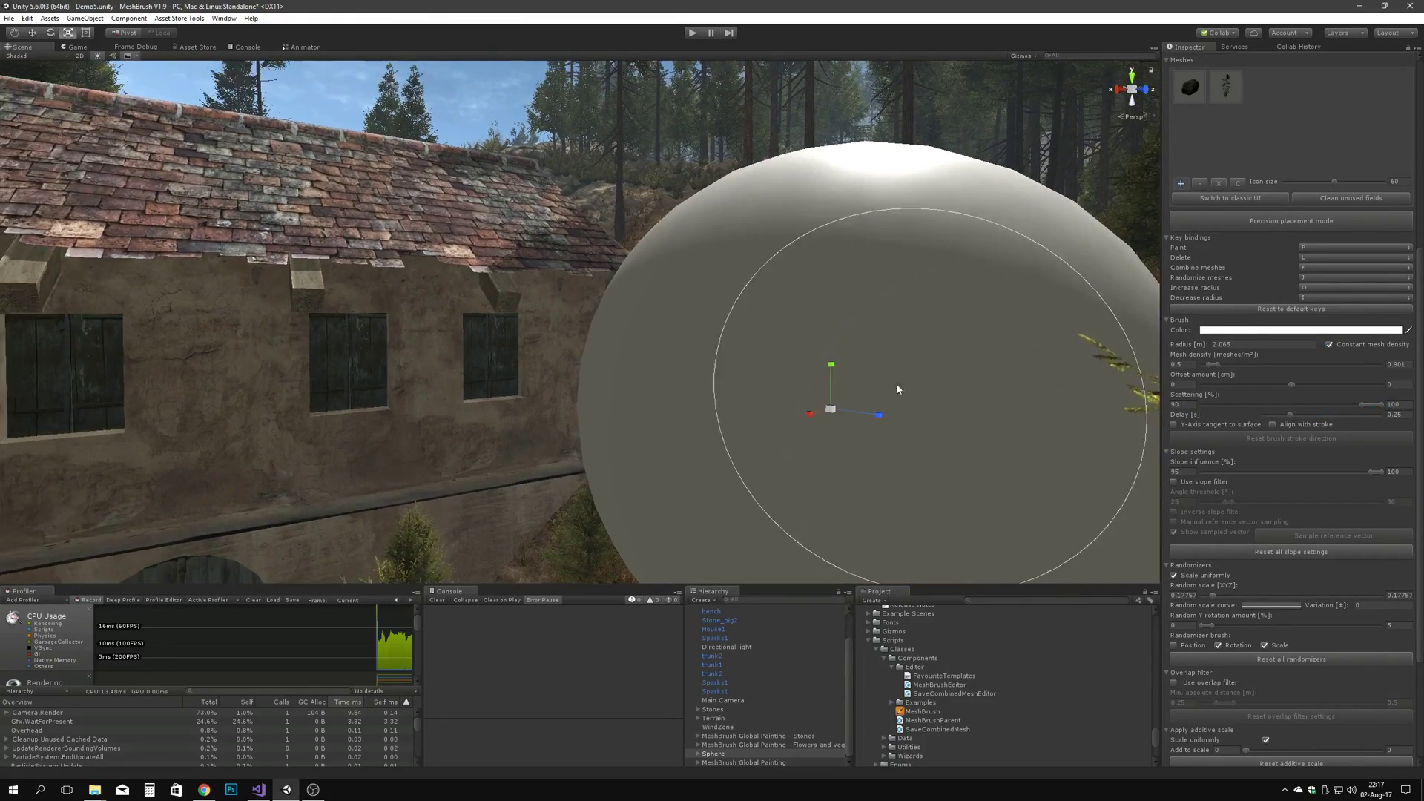
pyautogui.moveTo(802, 402)
pyautogui.mouseDown(button='right')
pyautogui.moveTo(878, 442)
pyautogui.moveTo(890, 434)
pyautogui.mouseUp(button='right')
pyautogui.press('p')
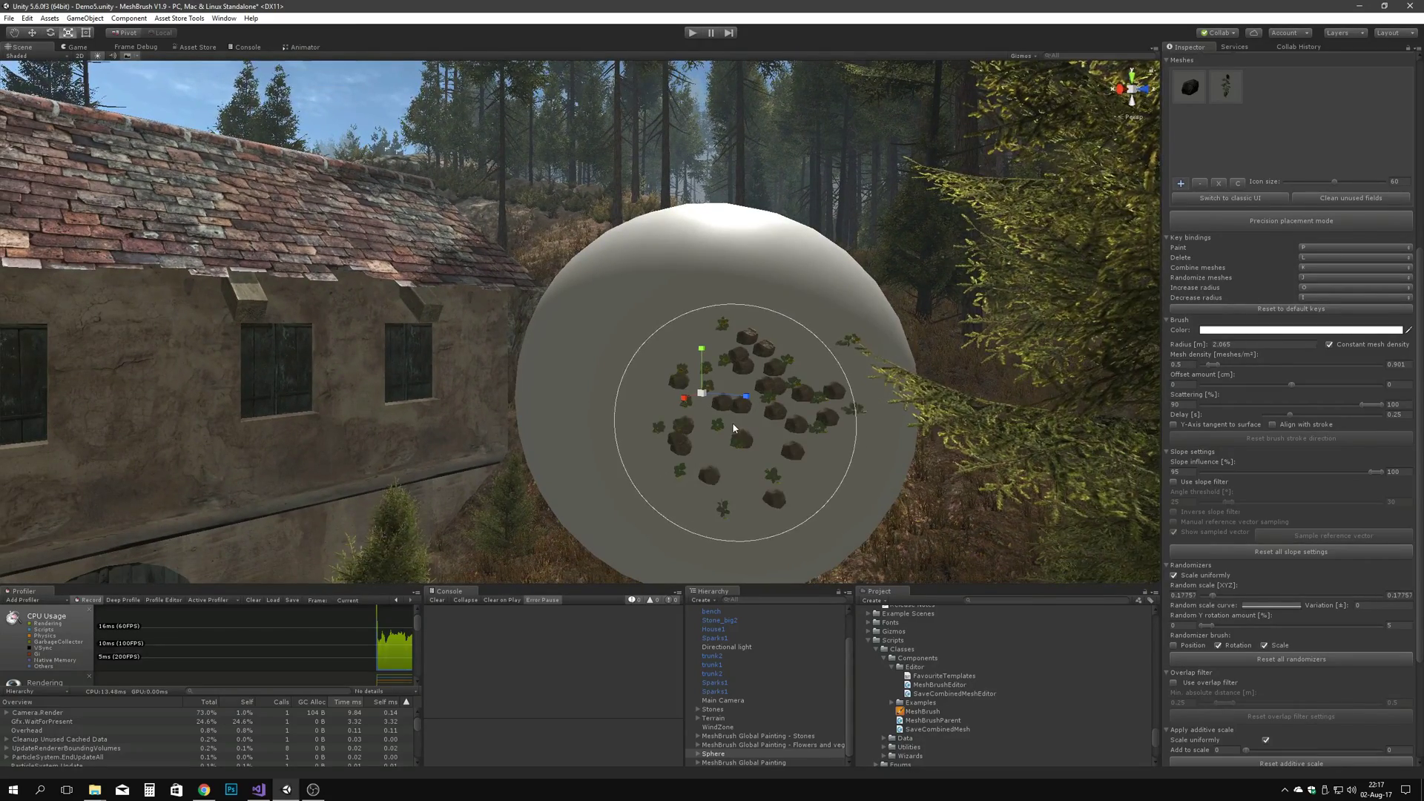
# Step: Paint patches on another side of the sphere with scattering at about 50–60 %, and a tight cluster at 0–10 %
pyautogui.keyDown('alt'); pyautogui.moveTo(740, 422); pyautogui.dragTo(937, 427); pyautogui.keyUp('alt')
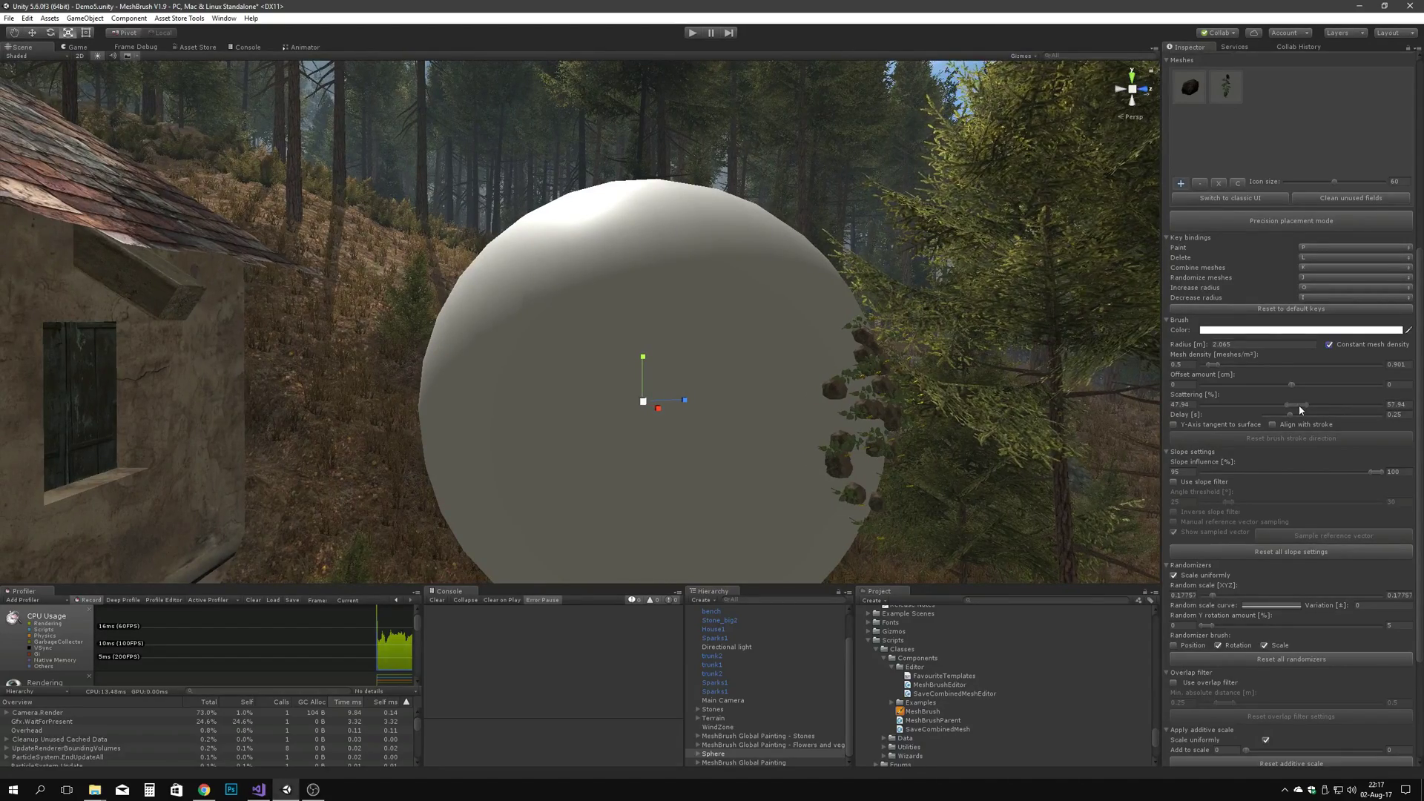
pyautogui.moveTo(1299, 405); pyautogui.dragTo(1301, 405)
pyautogui.press('p')
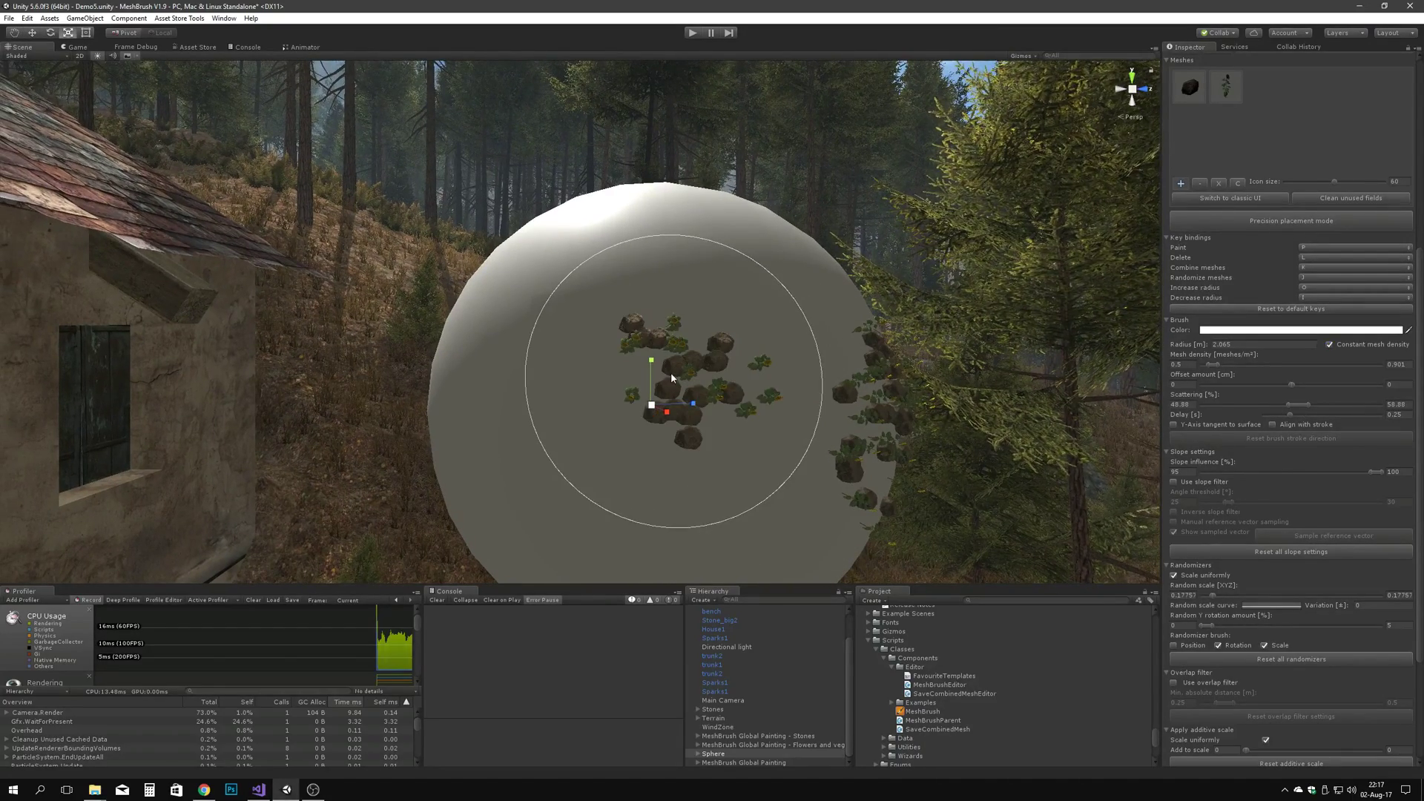
pyautogui.press('p')
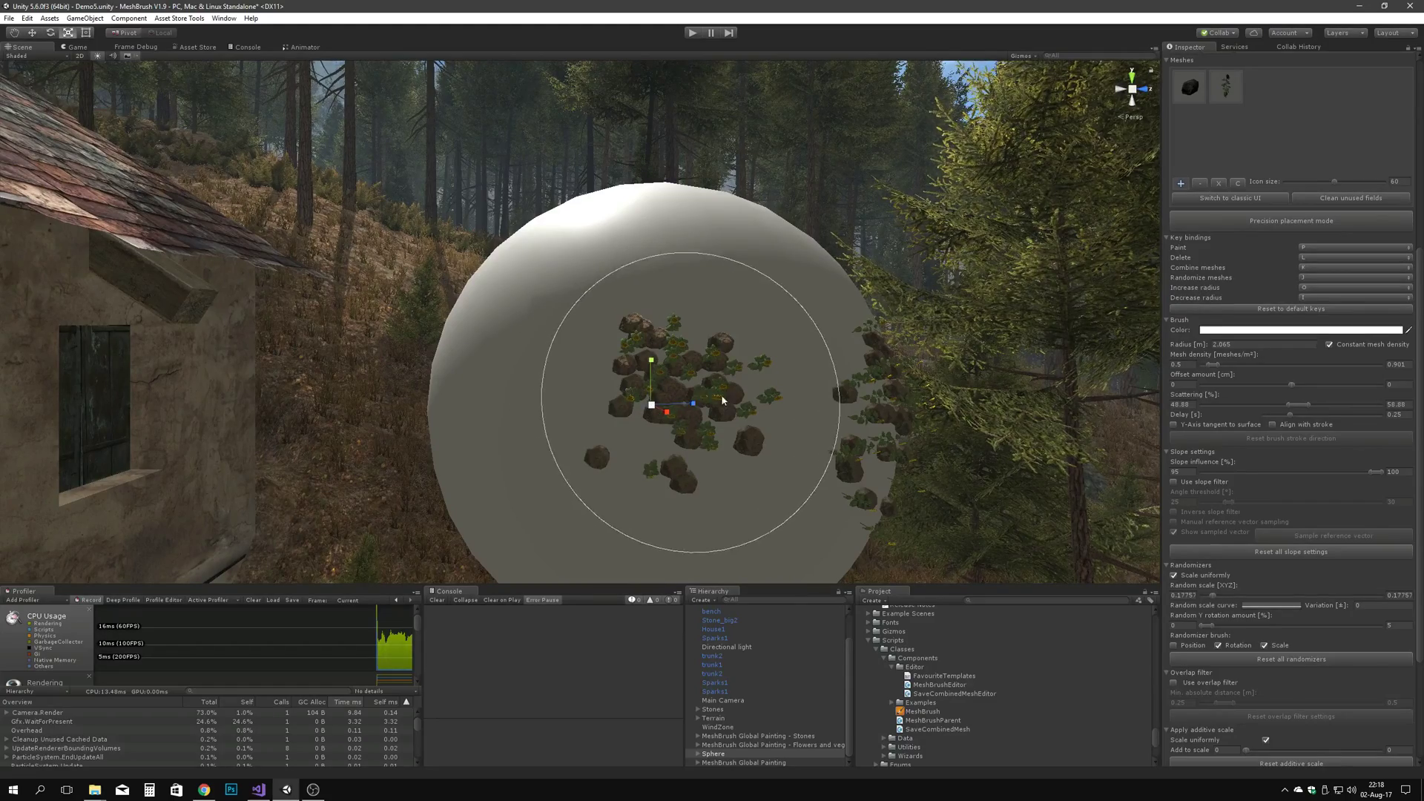
pyautogui.press('p')
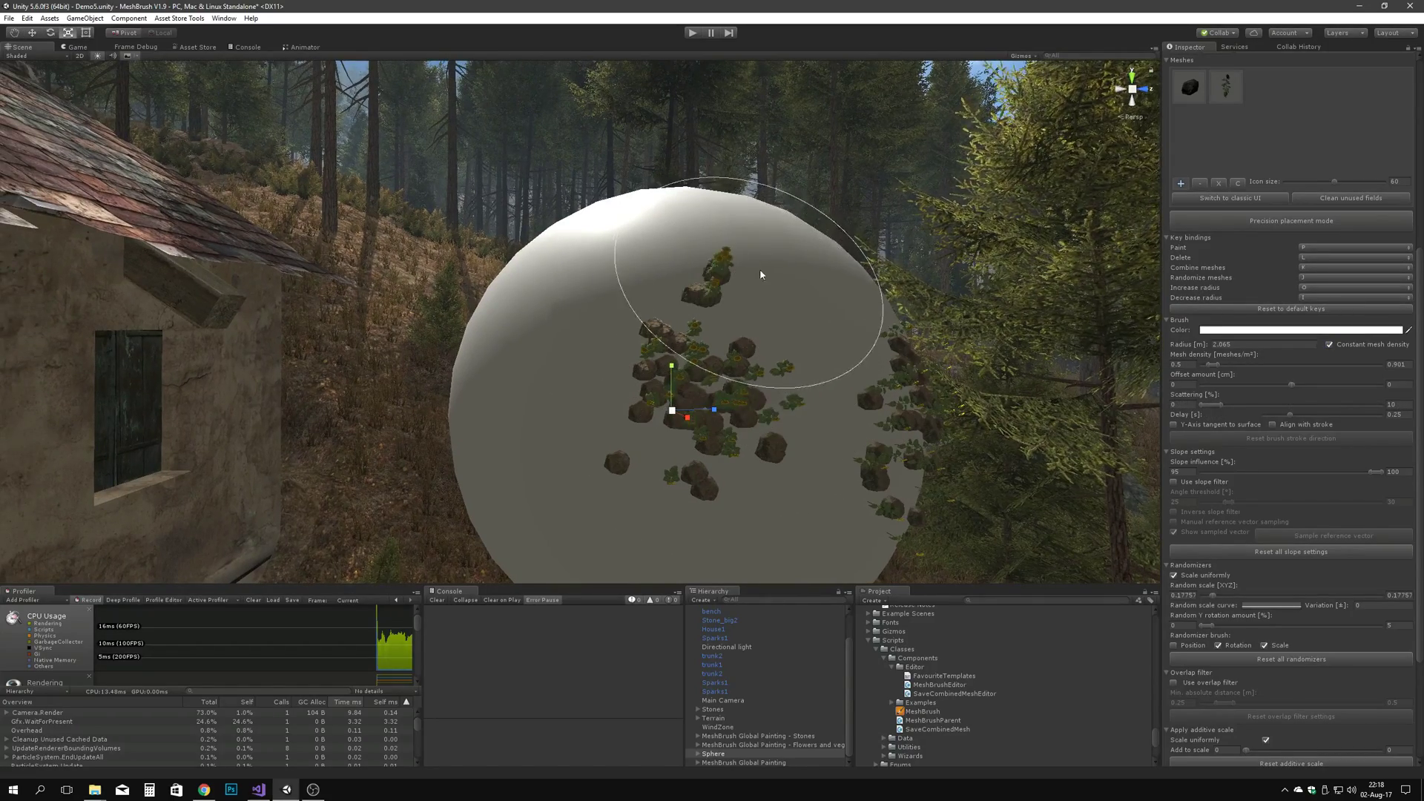
# Step: Delete all painted meshes and set the scattering range back to 90–100 %
pyautogui.scroll(-1, 1378, 721)
pyautogui.scroll(-4, 1377, 718)
pyautogui.click(1377, 664)
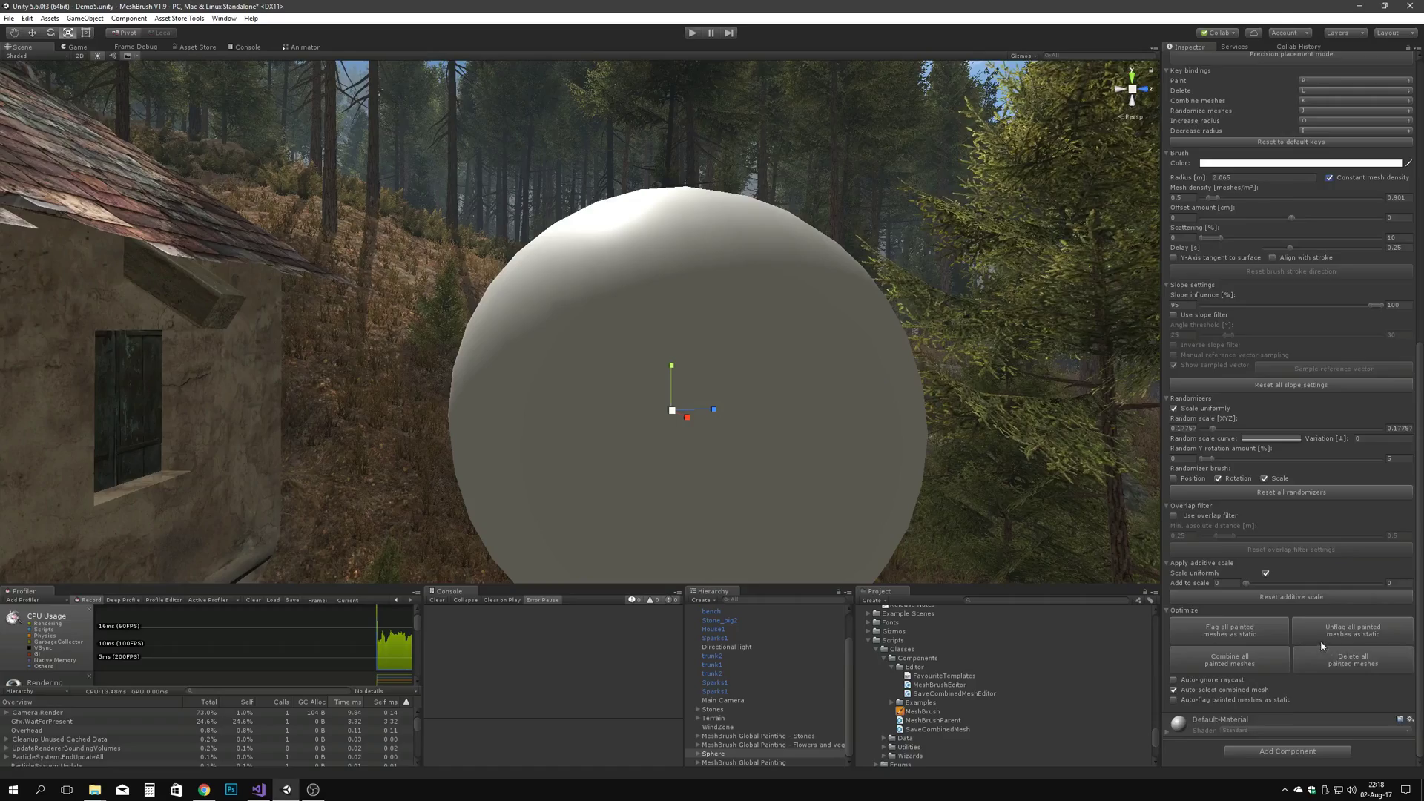
pyautogui.scroll(2, 1283, 539)
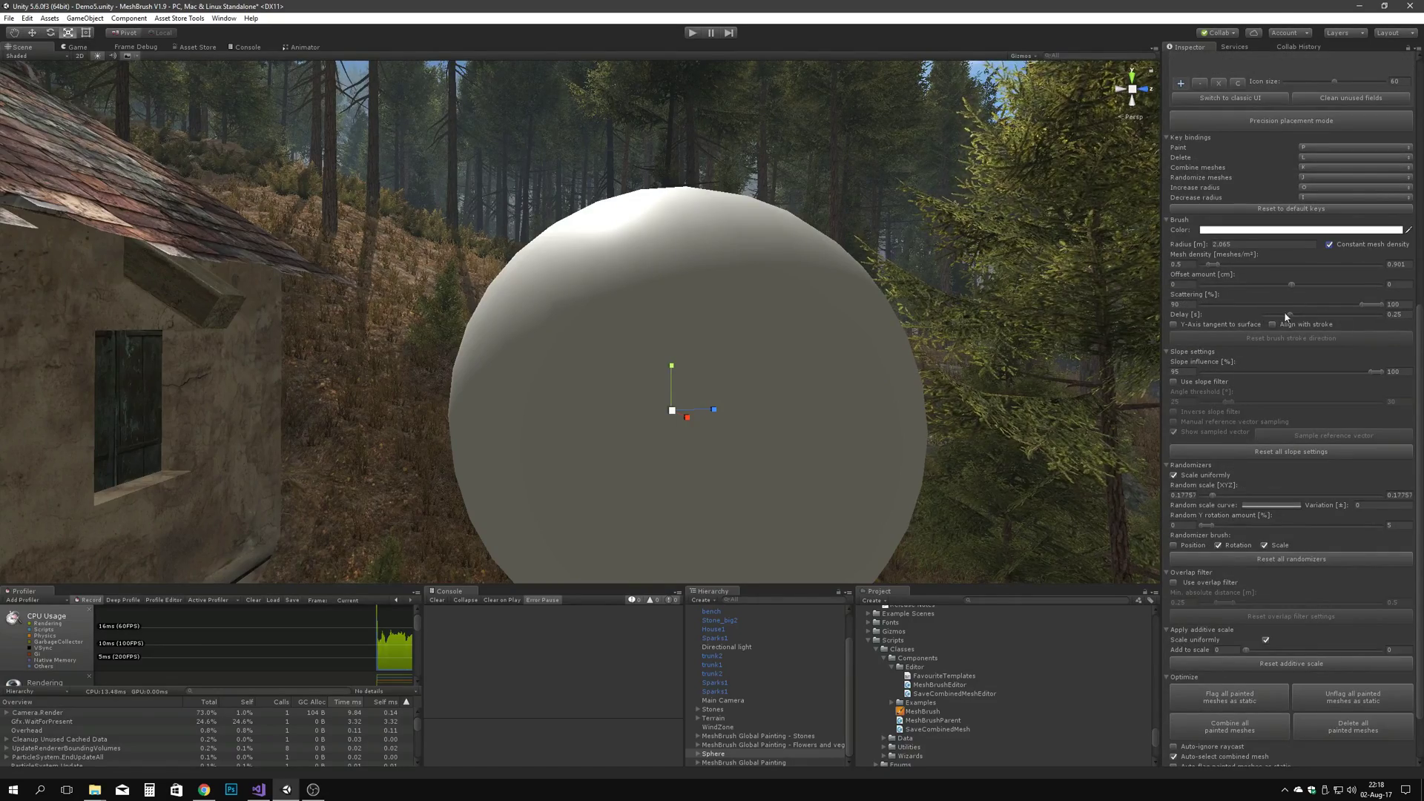
# Step: Paint the sphere with a longer brush delay, and paint again with a much shorter delay to compare the stroke rates
pyautogui.moveTo(1287, 316); pyautogui.dragTo(1320, 315)
pyautogui.press('p')
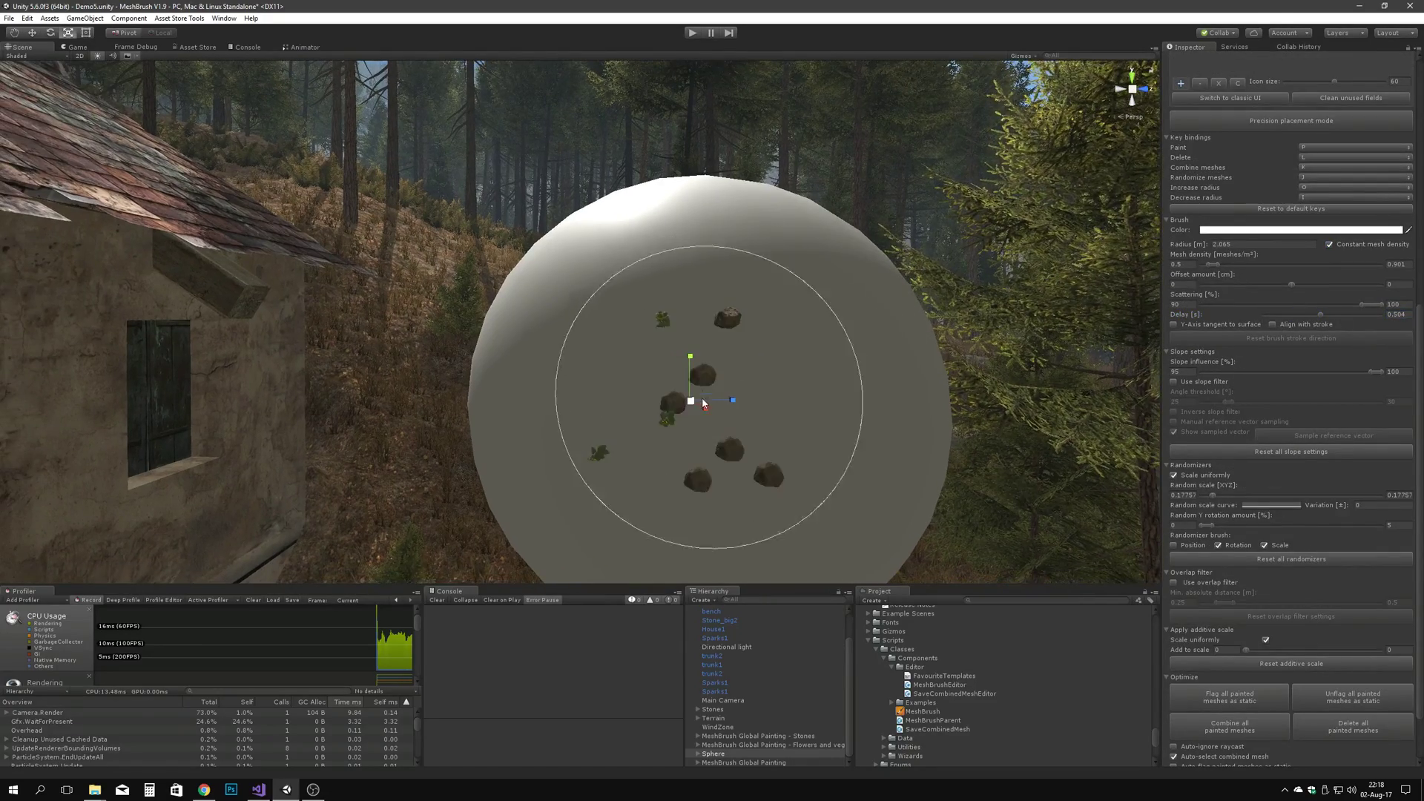
pyautogui.press('p')
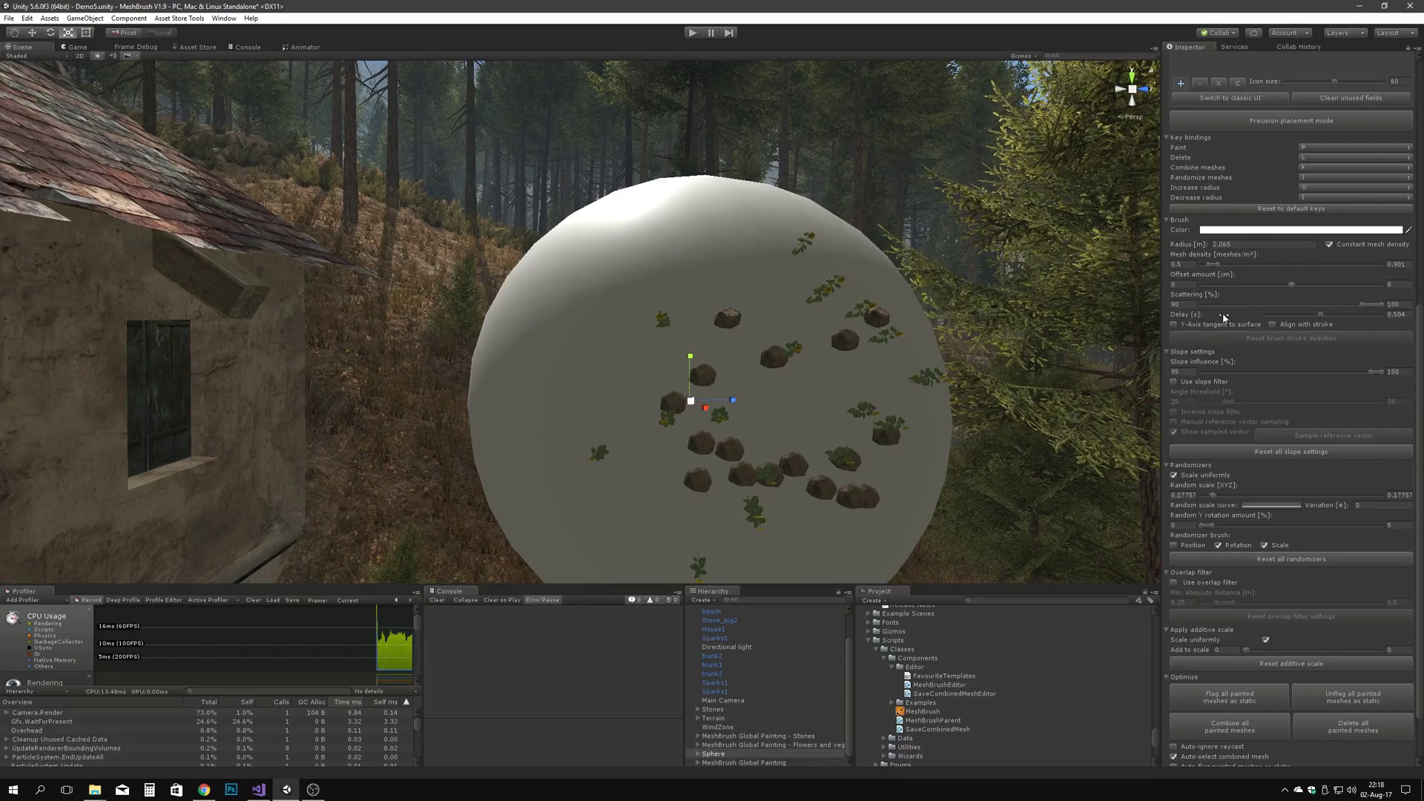
pyautogui.press('p')
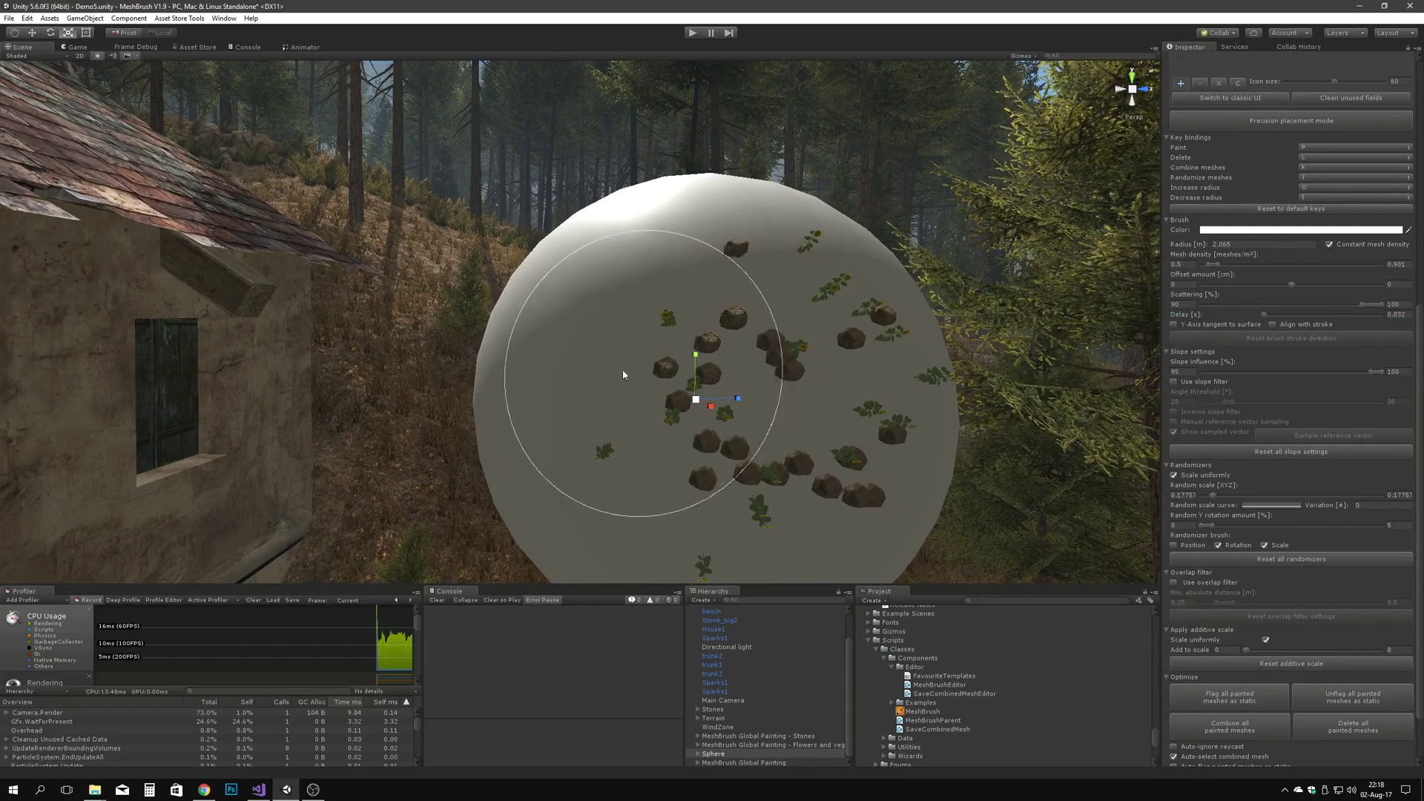
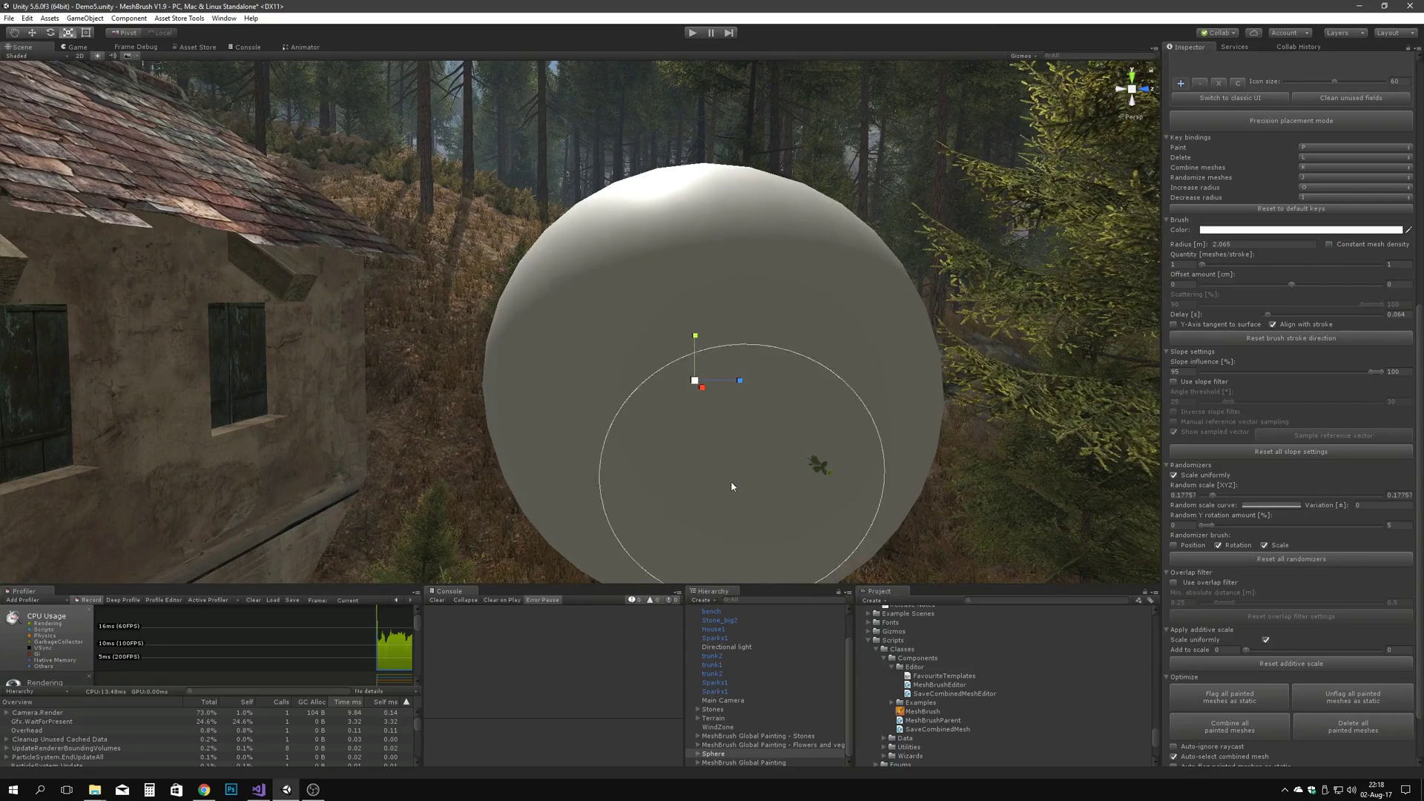
# Step: Paint a curved line of single meshes aligned with the stroke on the sphere, and delete all painted meshes
pyautogui.press('p')
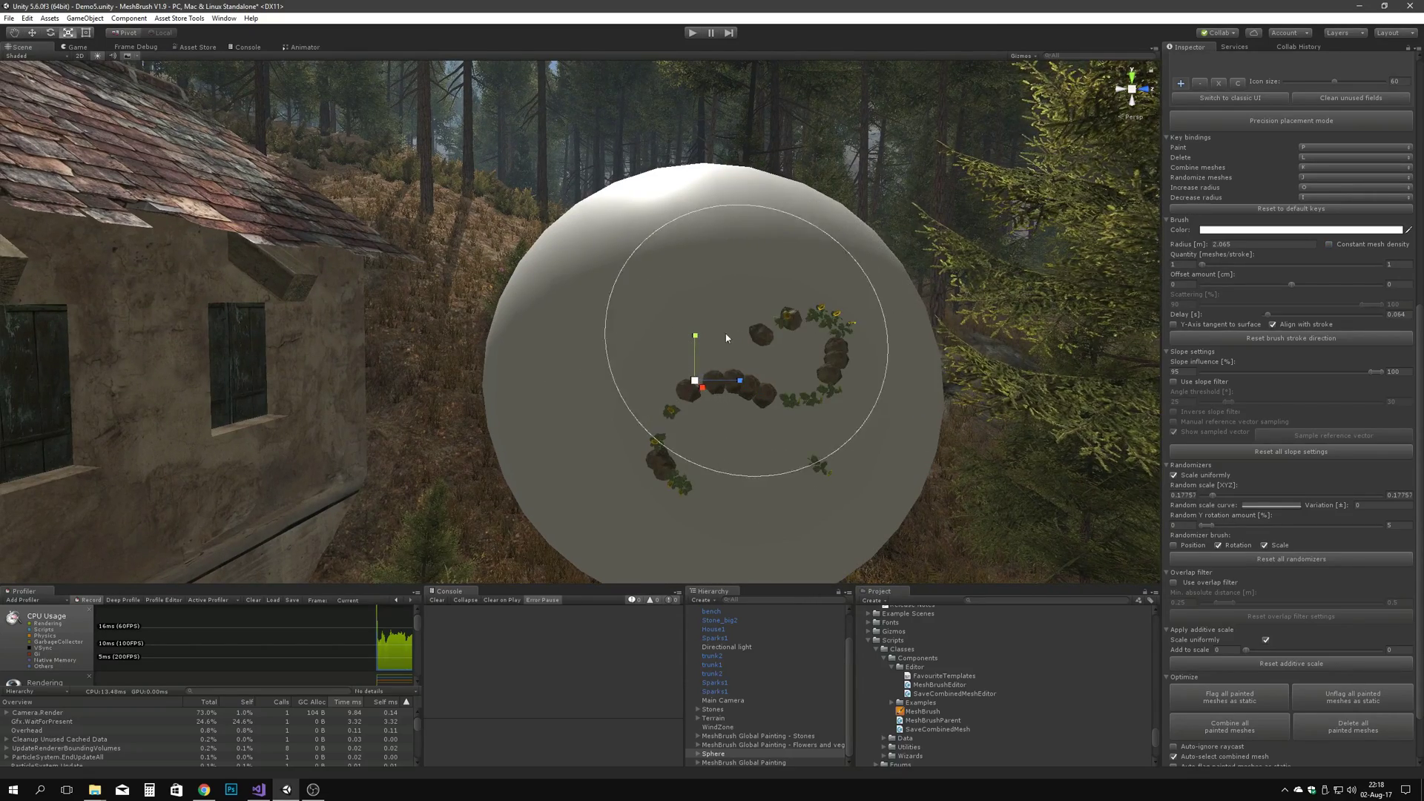
pyautogui.click(1337, 729)
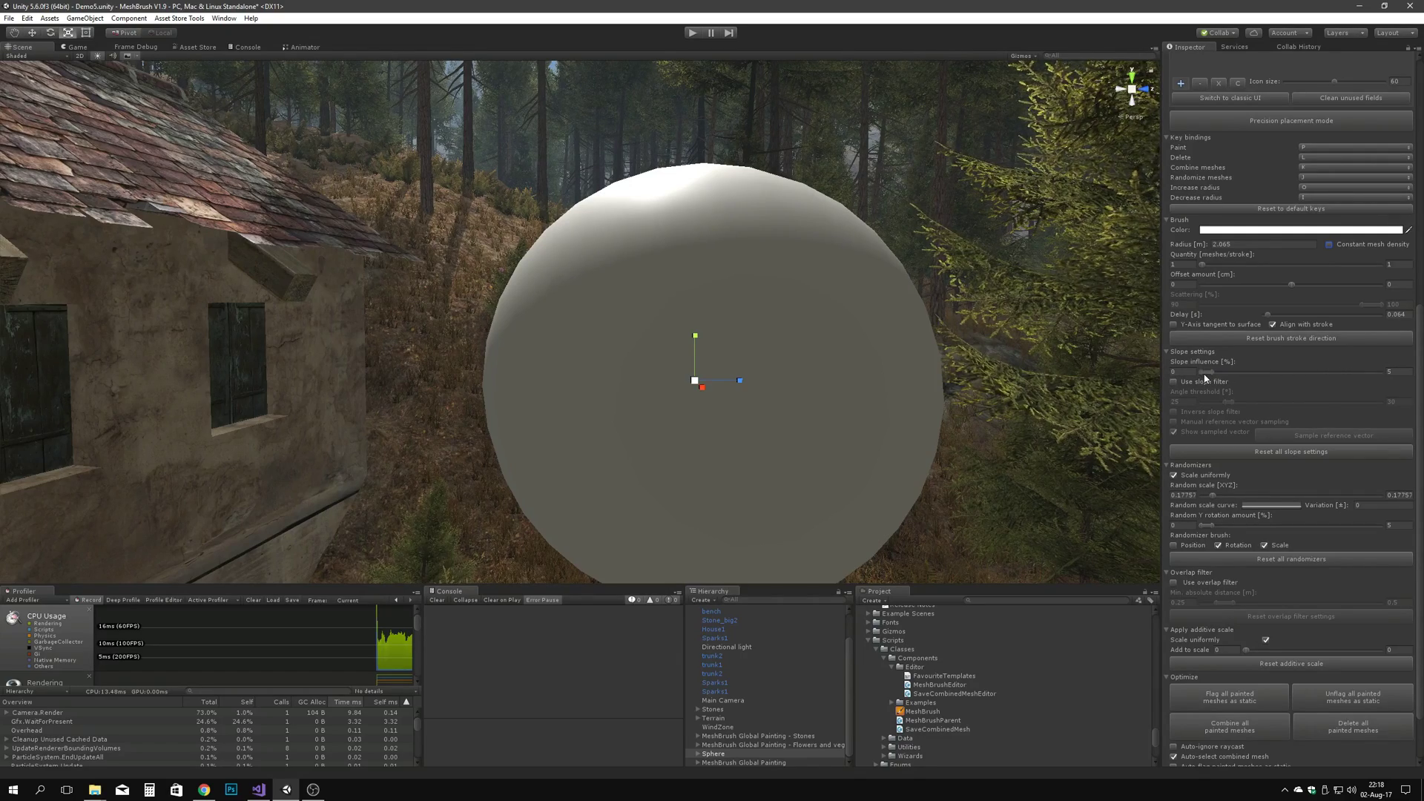
# Step: Paint single meshes on the sphere with the slope influence at its minimum, and return the slope influence range to 95–100 %
pyautogui.moveTo(935, 374); pyautogui.dragTo(922, 372, button='right')
pyautogui.press('p')
pyautogui.press('p')
pyautogui.press('p')
pyautogui.press('p')
pyautogui.press('p')
pyautogui.press('p')
pyautogui.press('p')
pyautogui.press('p')
pyautogui.press('p')
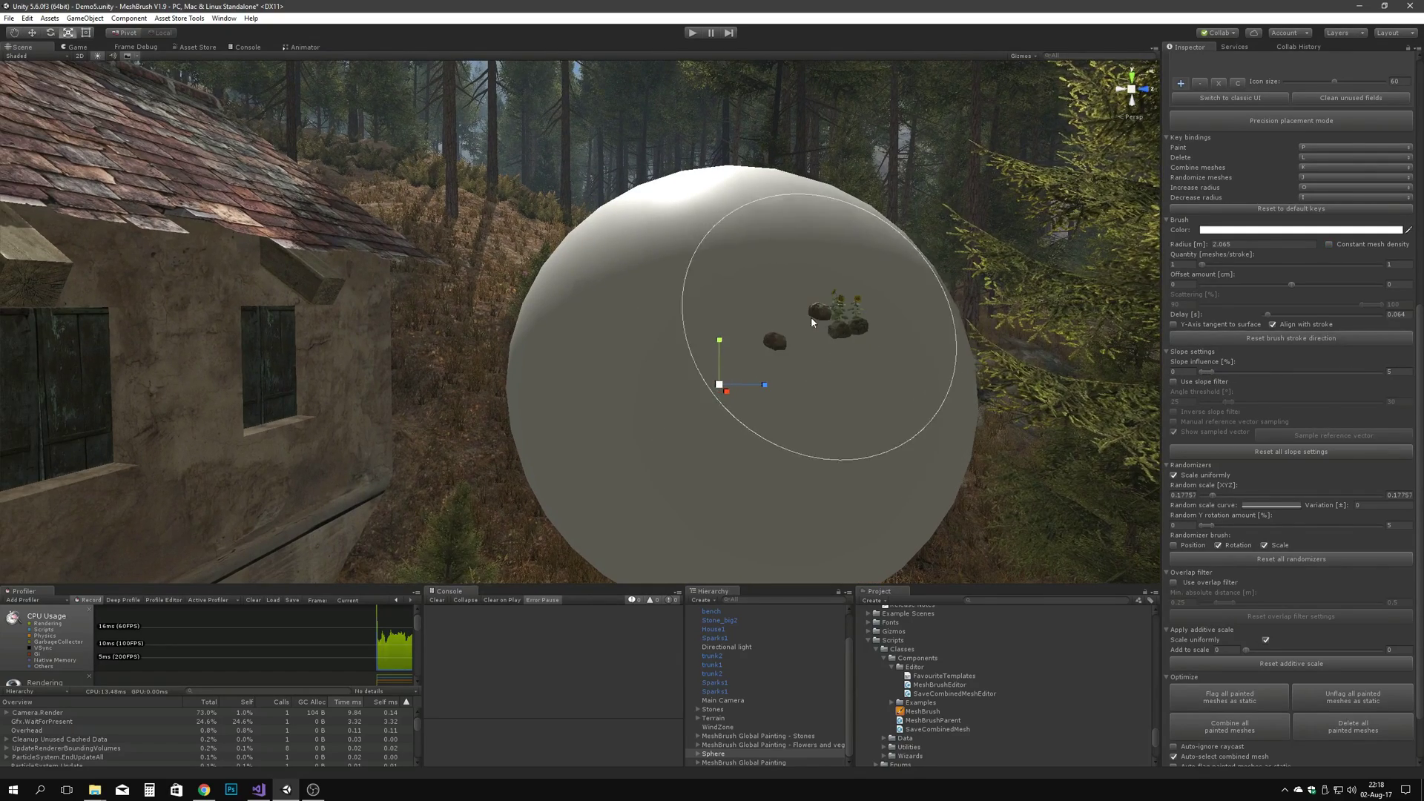
pyautogui.moveTo(1311, 372); pyautogui.dragTo(1401, 374)
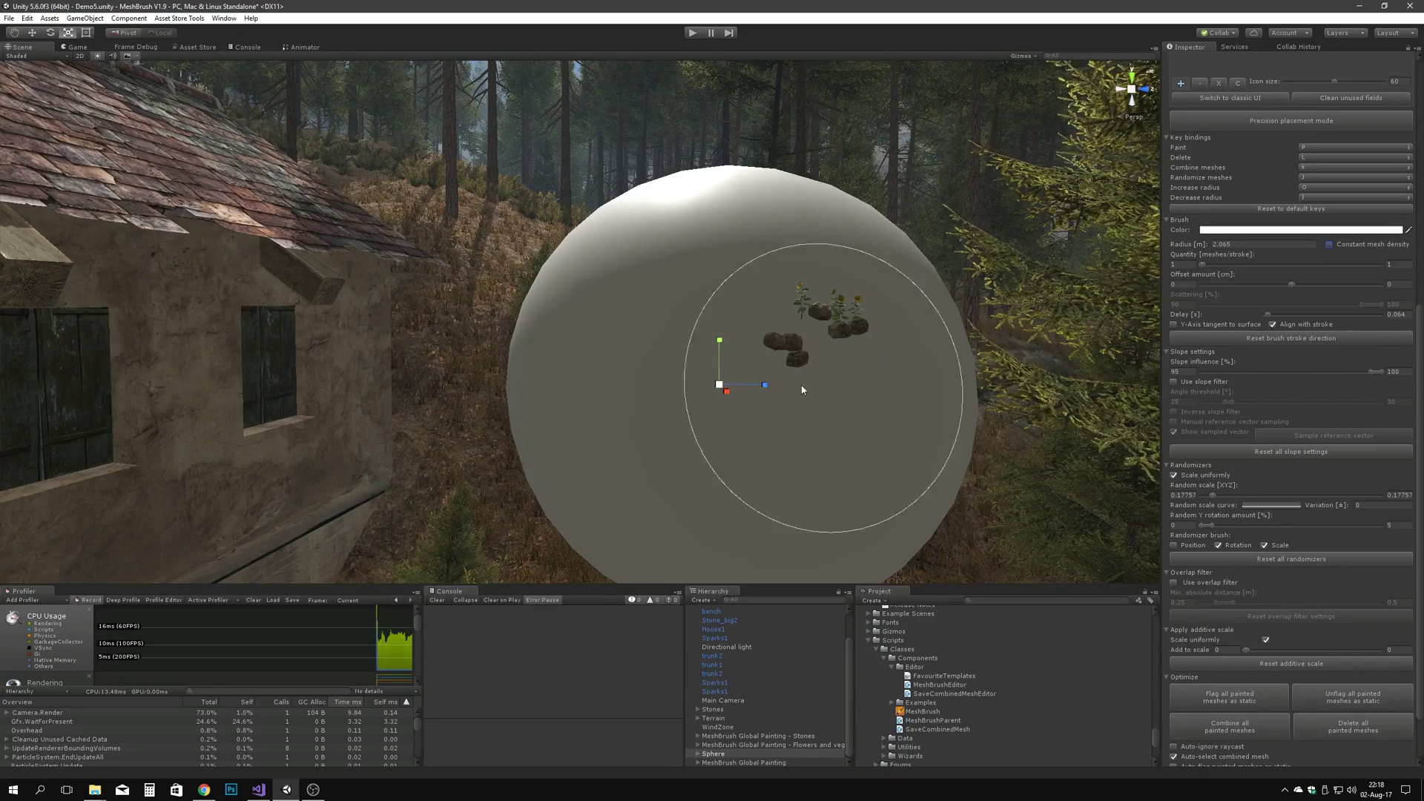
# Step: Paint single meshes on the sphere with the slope influence at 95–100 %
pyautogui.press('p')
pyautogui.press('p')
pyautogui.press('p')
pyautogui.press('p')
pyautogui.press('p')
pyautogui.press('p')
pyautogui.press('p')
# Step: Enable the slope filter for the sphere's brush and bring the bench-topped rock into view
pyautogui.moveTo(805, 390)
pyautogui.mouseDown(button='right')
pyautogui.moveTo(776, 394)
pyautogui.moveTo(852, 416)
pyautogui.moveTo(1042, 423)
pyautogui.moveTo(1044, 440)
pyautogui.mouseUp(button='right')
pyautogui.press('w')
pyautogui.keyDown('alt'); pyautogui.moveTo(1044, 441); pyautogui.dragTo(816, 385); pyautogui.keyUp('alt')
pyautogui.click(1174, 381)
pyautogui.moveTo(845, 378); pyautogui.dragTo(566, 417, button='right')
pyautogui.press('w')
pyautogui.keyDown('alt'); pyautogui.moveTo(566, 417); pyautogui.dragTo(685, 419); pyautogui.keyUp('alt')
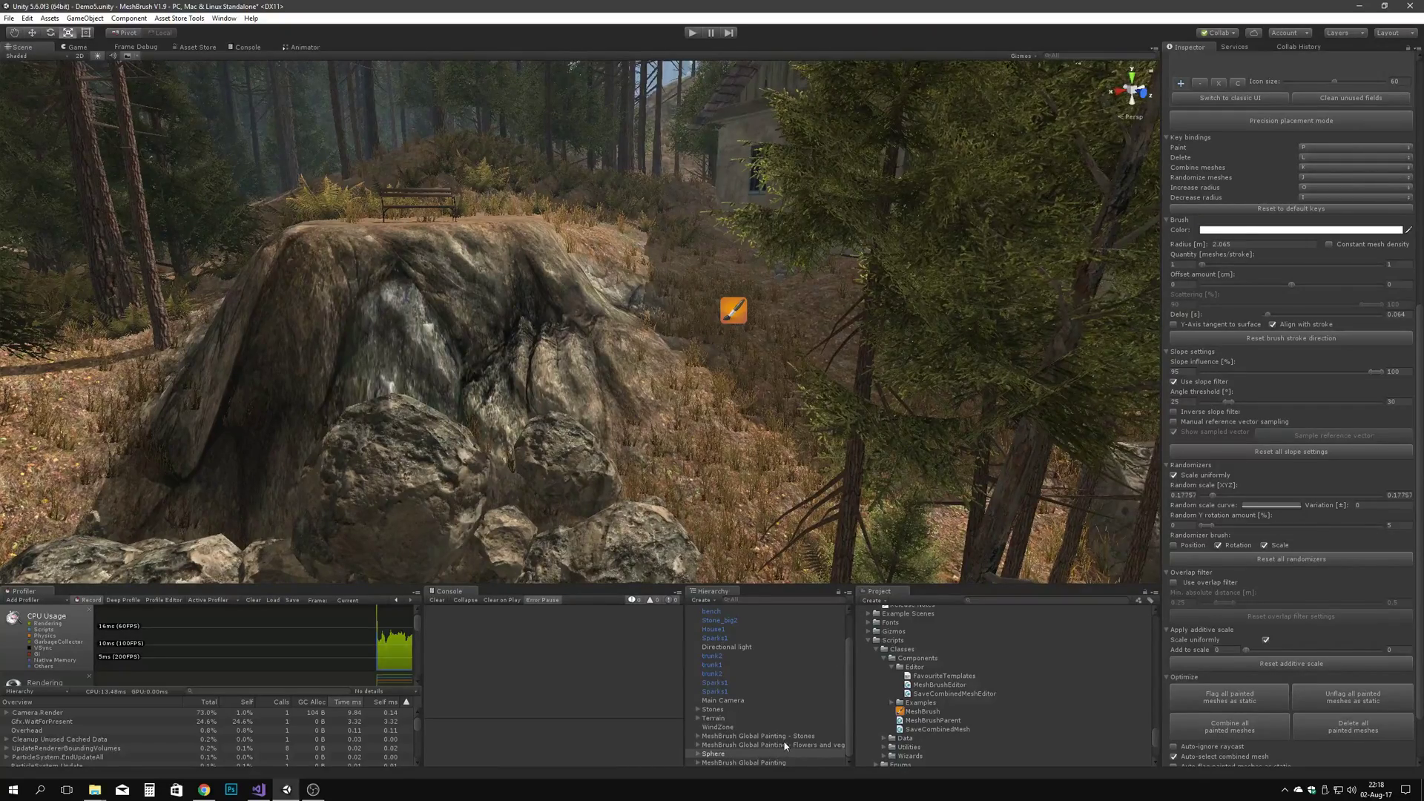
# Step: Select the global painter for flowers and vegetation and paint ferns over the bench-topped rock and the ground around it
pyautogui.click(758, 735)
pyautogui.moveTo(793, 475)
pyautogui.keyDown('alt'); pyautogui.mouseDown()
pyautogui.moveTo(756, 476)
pyautogui.moveTo(794, 482)
pyautogui.mouseUp(); pyautogui.keyUp('alt')
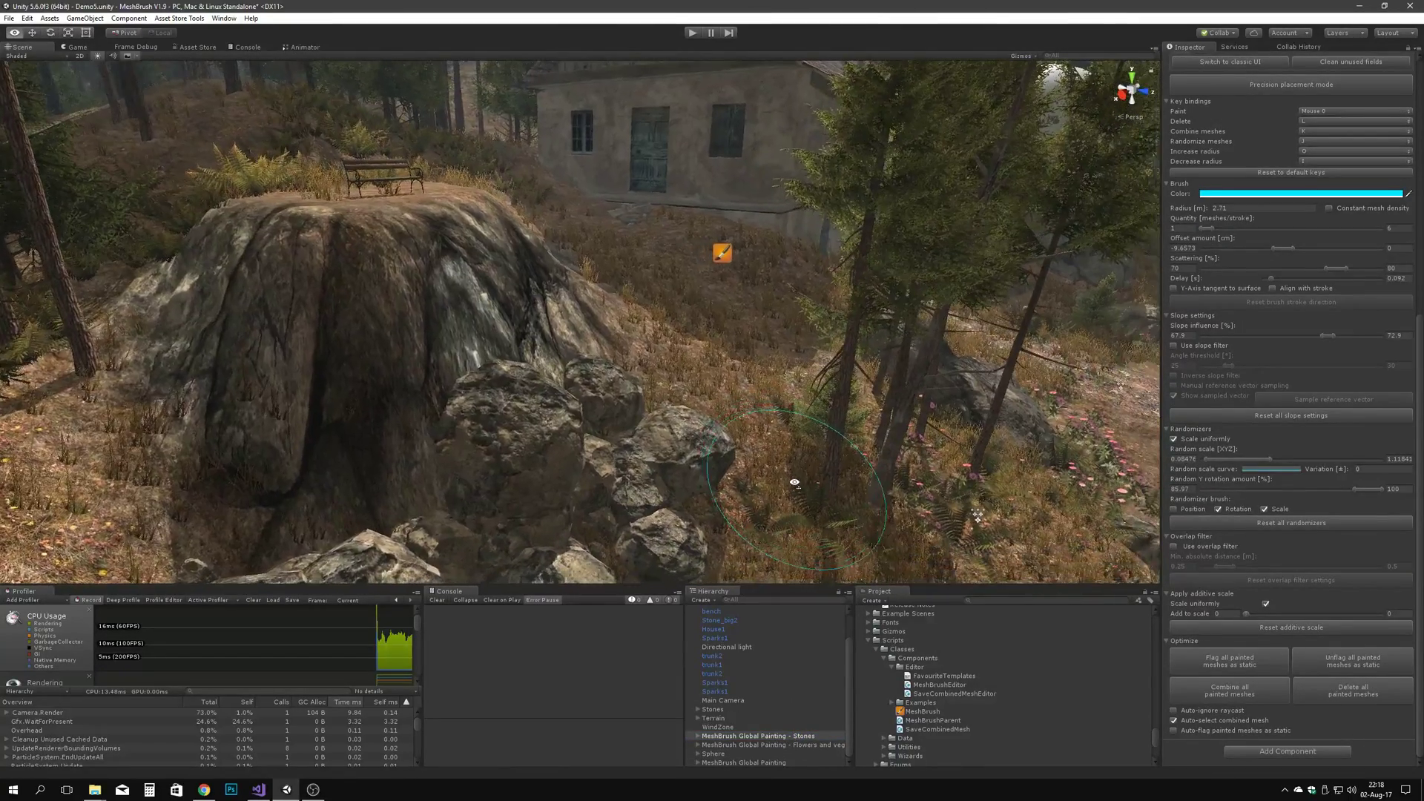
pyautogui.click(801, 745)
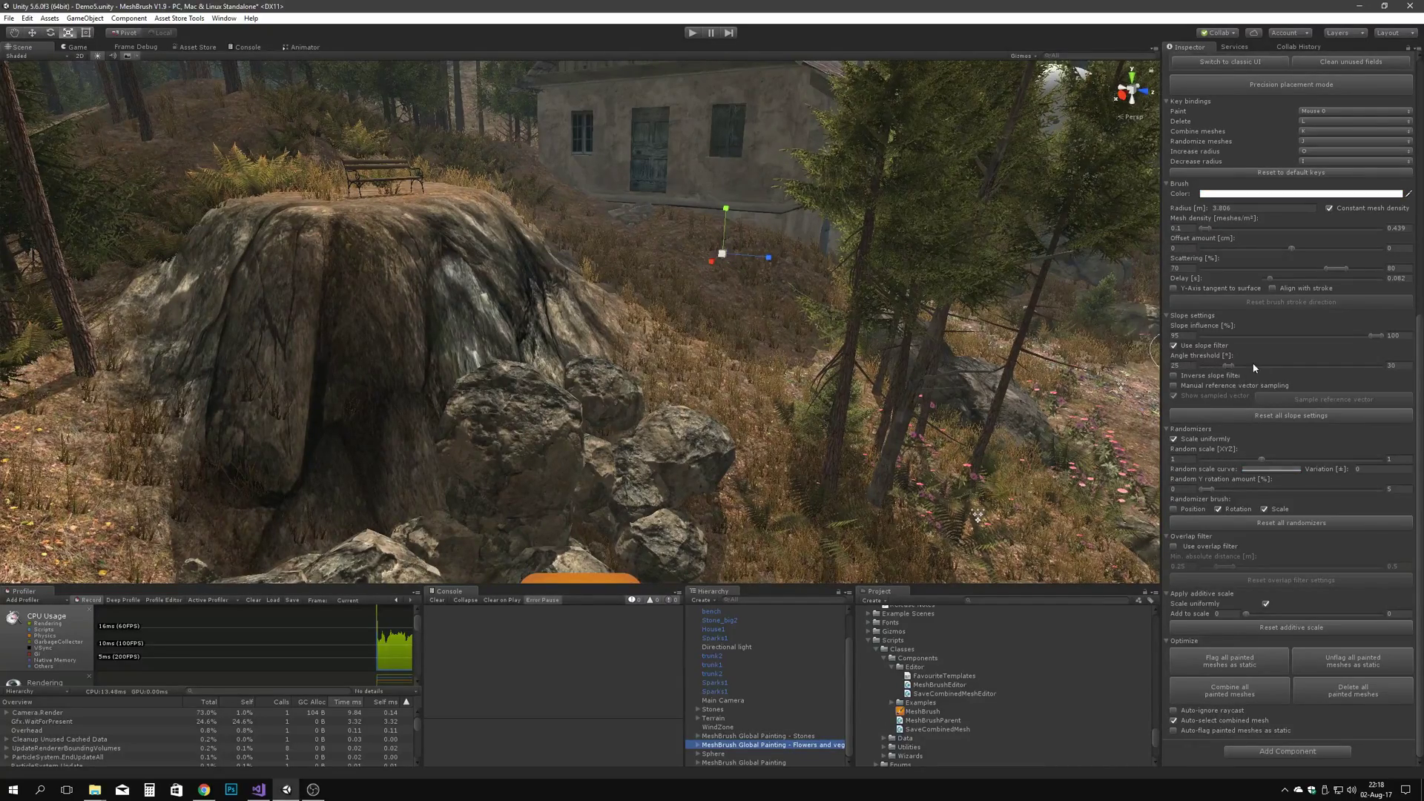
pyautogui.moveTo(780, 416); pyautogui.dragTo(763, 427, button='right')
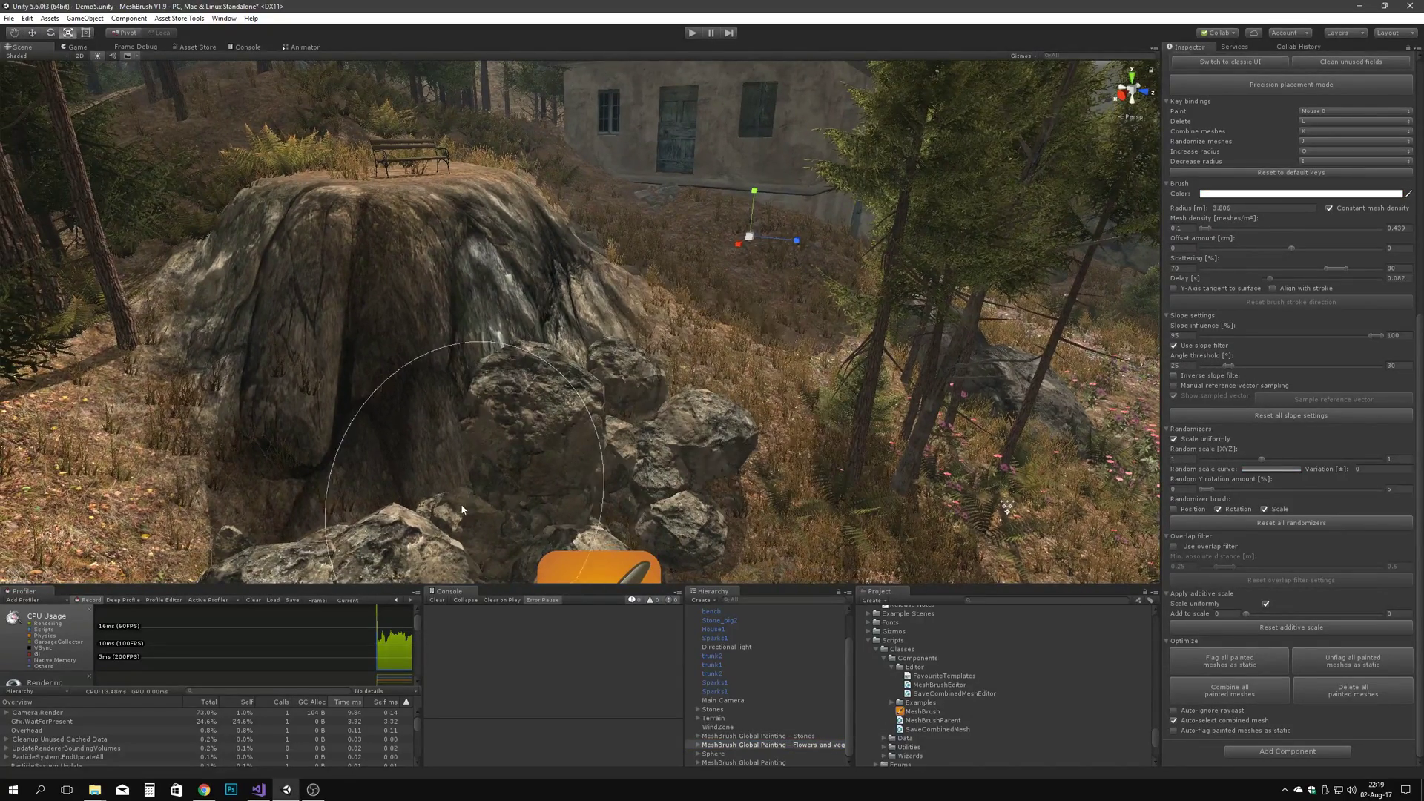
pyautogui.keyDown('alt'); pyautogui.moveTo(461, 509); pyautogui.dragTo(370, 489); pyautogui.keyUp('alt')
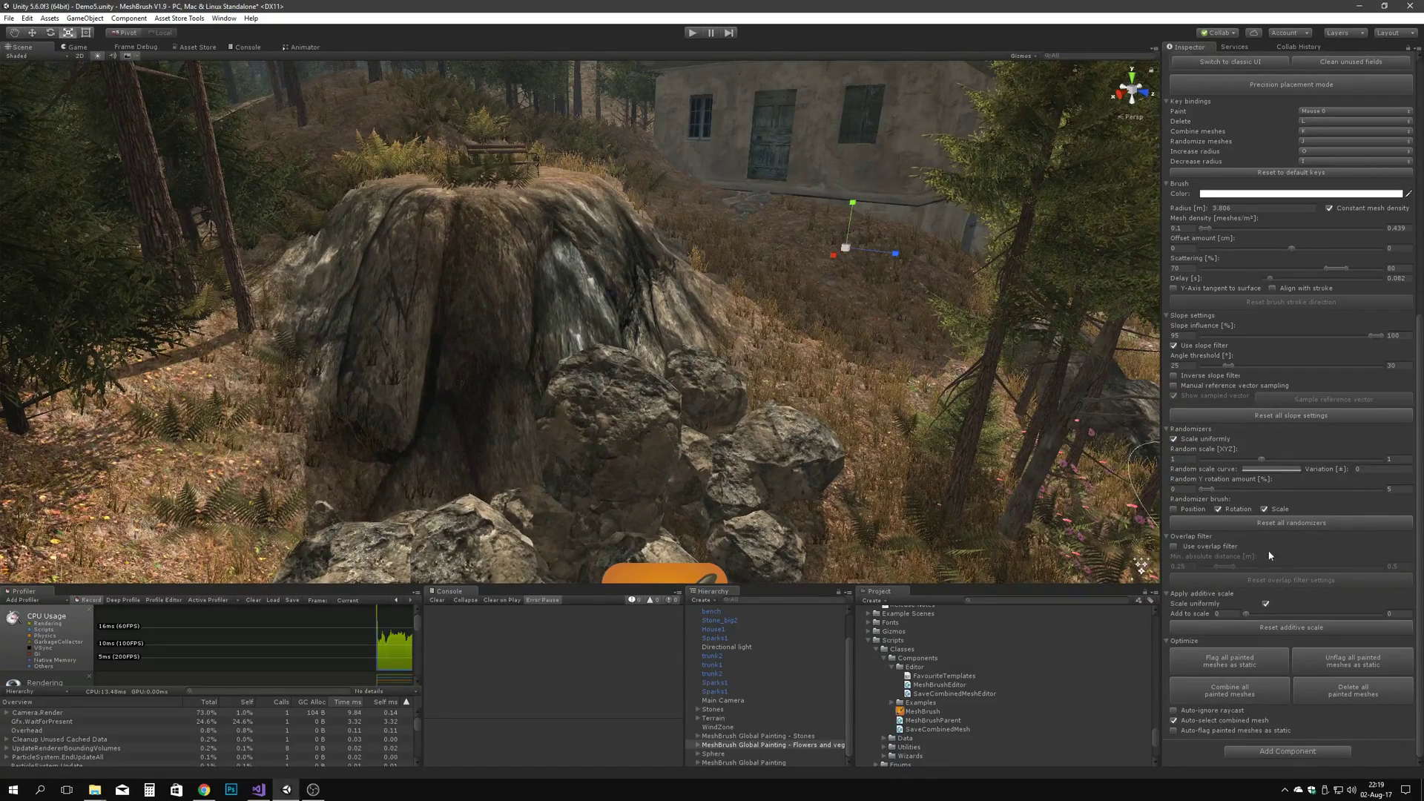
# Step: Try the inverse slope filter with a stroke across the rock's steep side, undo the stroke and disable the filter again
pyautogui.click(1174, 376)
pyautogui.moveTo(503, 341)
pyautogui.mouseDown()
pyautogui.moveTo(491, 340)
pyautogui.moveTo(630, 340)
pyautogui.mouseUp()
pyautogui.hotkey('ctrl', 'z')
pyautogui.click(1174, 376)
pyautogui.moveTo(640, 347); pyautogui.dragTo(496, 333, button='right')
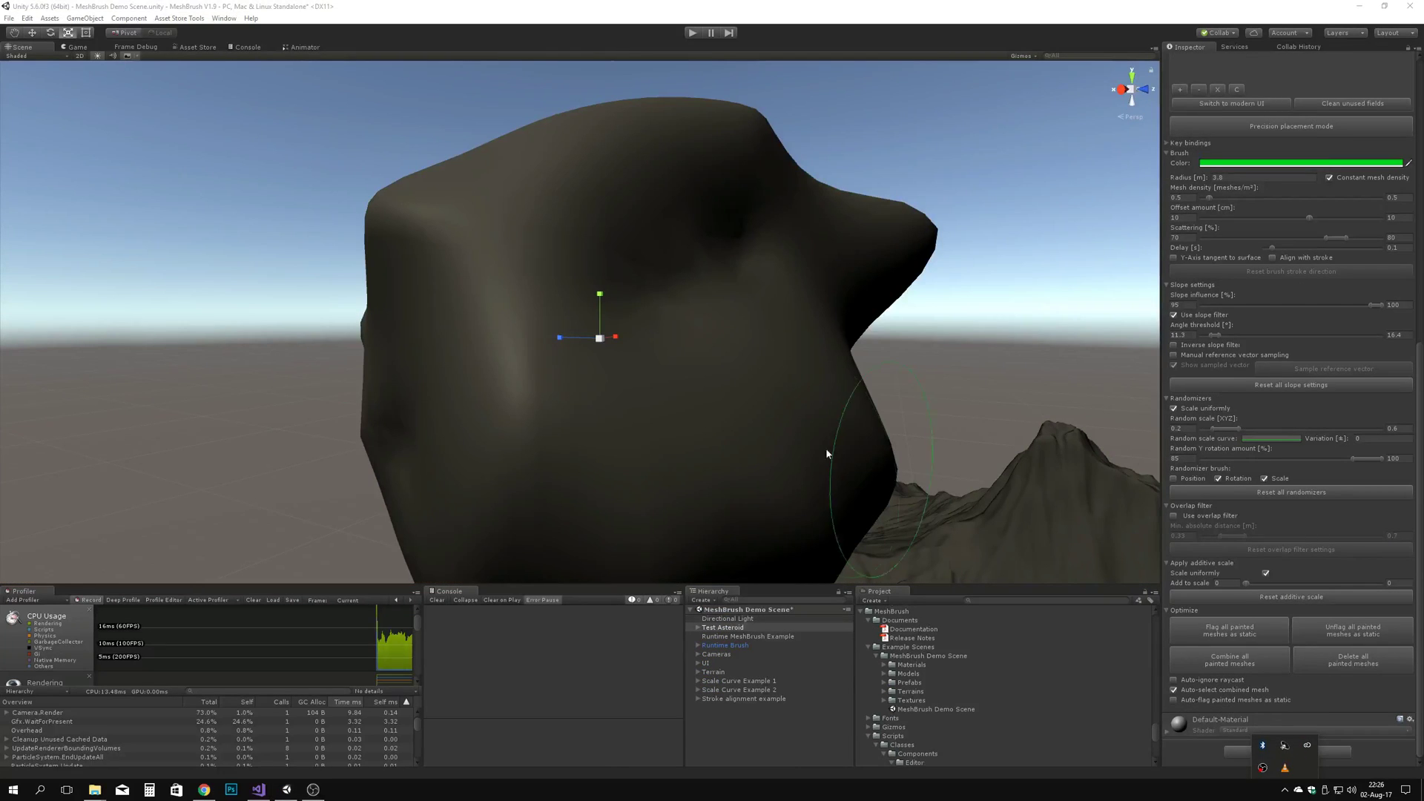
# Step: Enable manual reference vector sampling for the Test Asteroid and sample a reference vector on its sloped side
pyautogui.moveTo(798, 442); pyautogui.dragTo(761, 410, button='right')
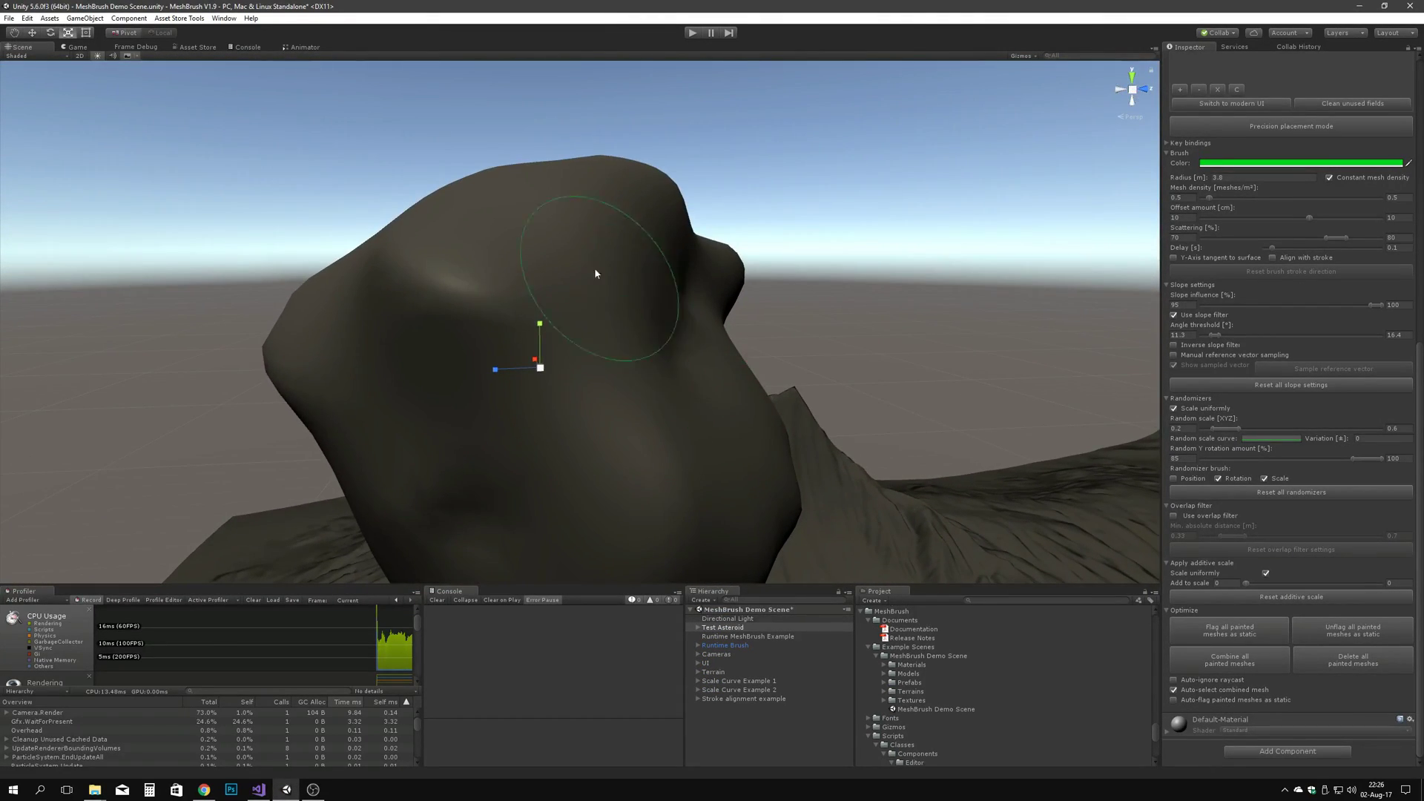
pyautogui.moveTo(712, 239); pyautogui.dragTo(705, 311, button='right')
pyautogui.moveTo(534, 275)
pyautogui.mouseDown(button='right')
pyautogui.moveTo(585, 267)
pyautogui.moveTo(444, 387)
pyautogui.moveTo(428, 326)
pyautogui.mouseUp(button='right')
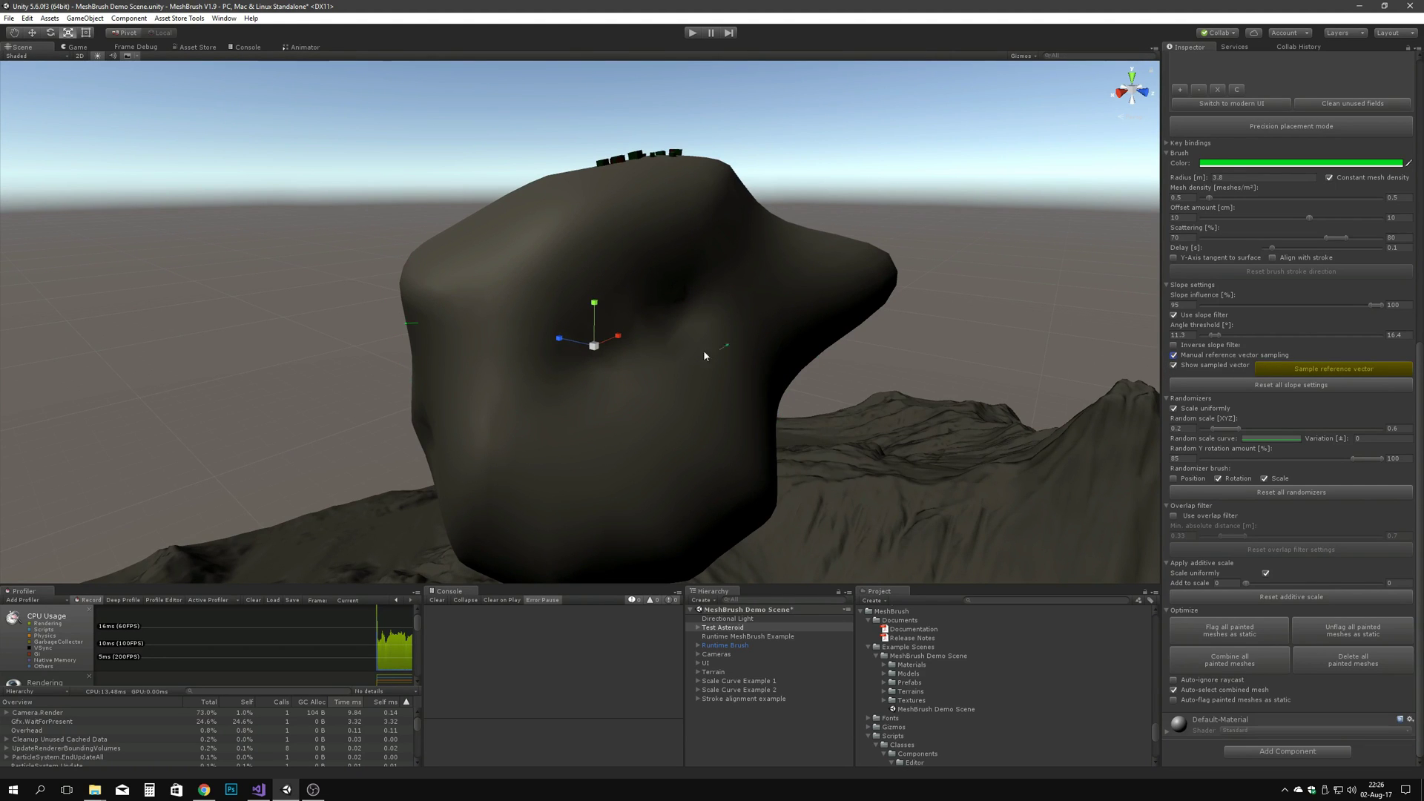
pyautogui.press('p')
pyautogui.press('a')
pyautogui.moveTo(624, 358); pyautogui.dragTo(670, 356, button='right')
# Step: Paint red and green cubes over the asteroid's side using the sampled reference vector
pyautogui.press('p')
pyautogui.press('p')
pyautogui.press('p')
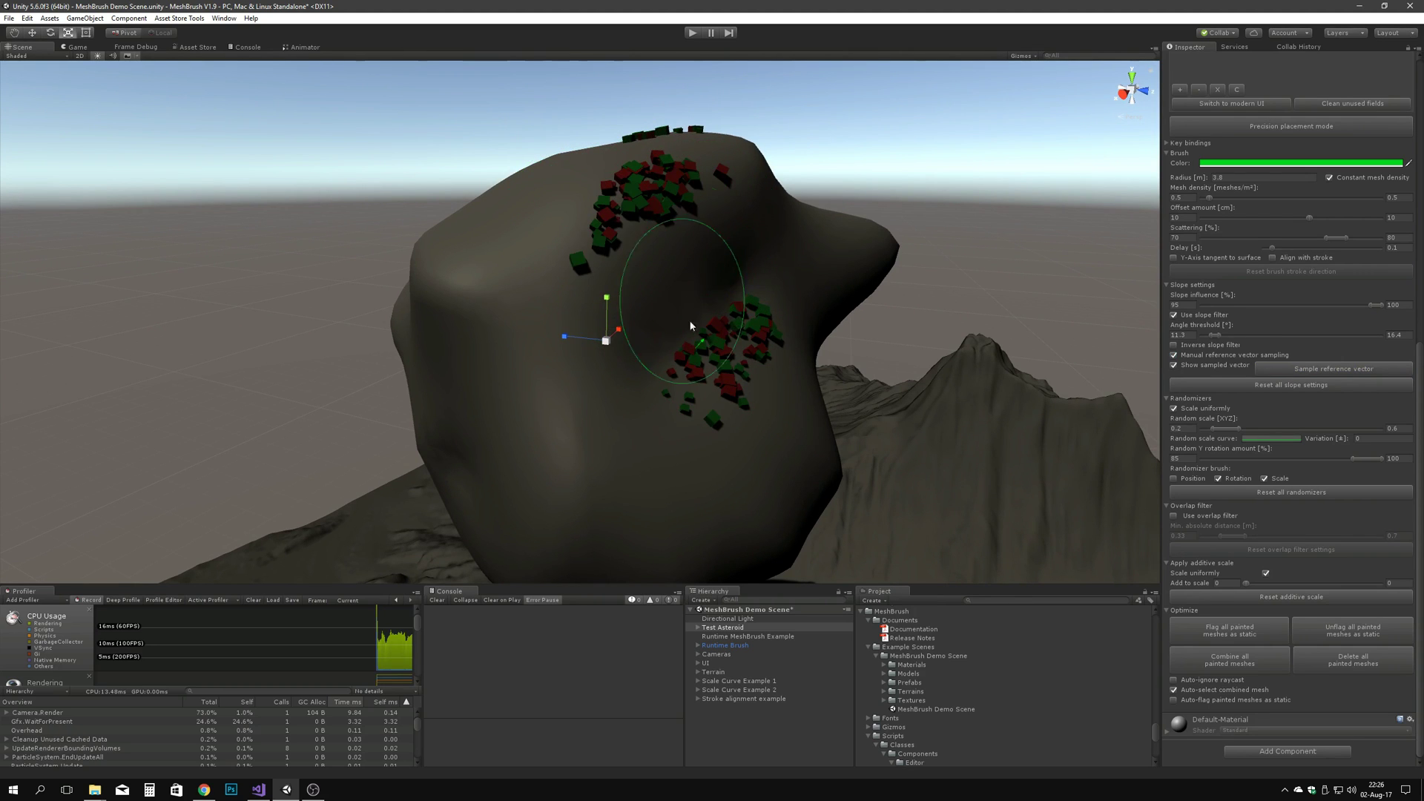
pyautogui.press('p')
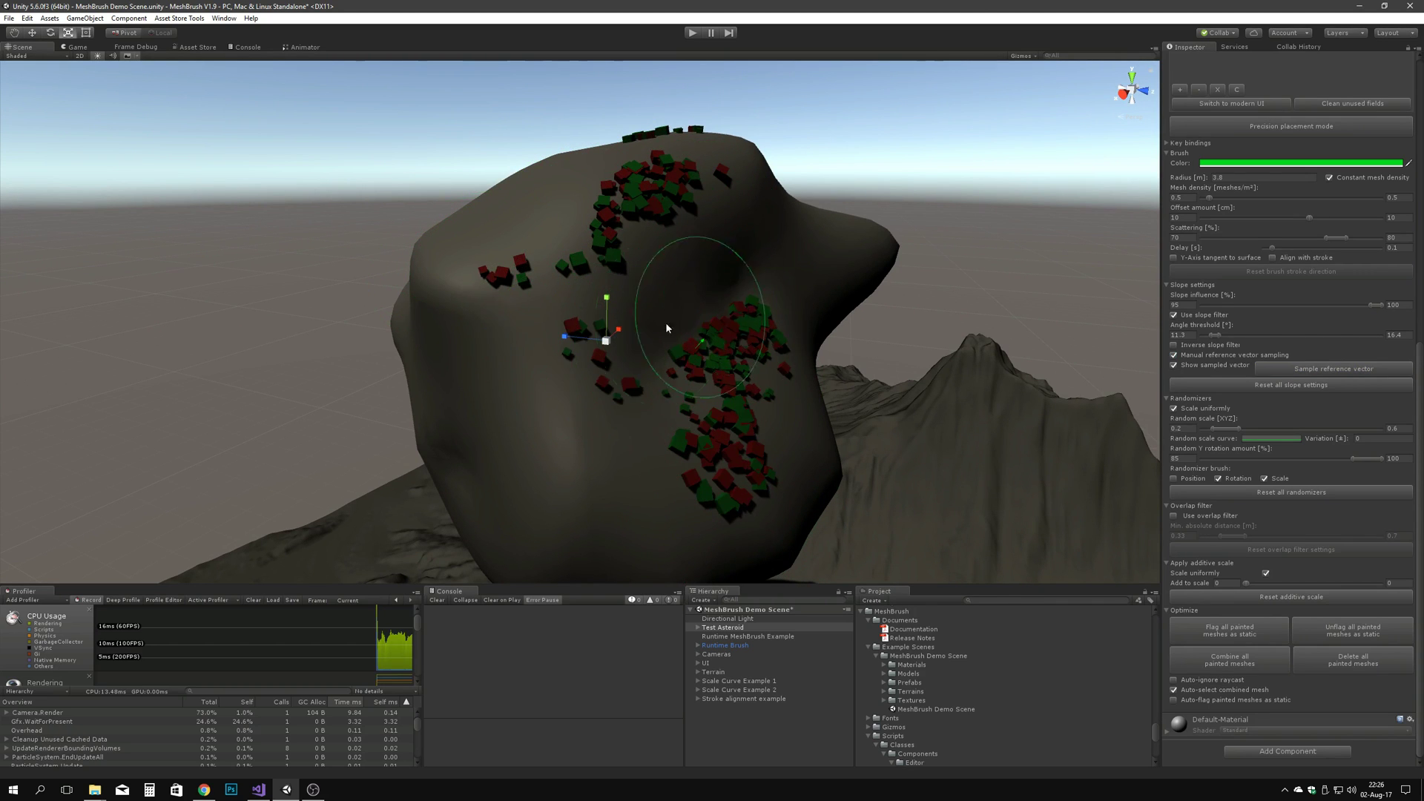
# Step: Sample a new slope reference vector on the bare side of the asteroid, next to the painted cubes
pyautogui.moveTo(683, 353); pyautogui.dragTo(672, 279, button='right')
pyautogui.press('a')
pyautogui.press('w')
pyautogui.click(1310, 368)
pyautogui.press('w')
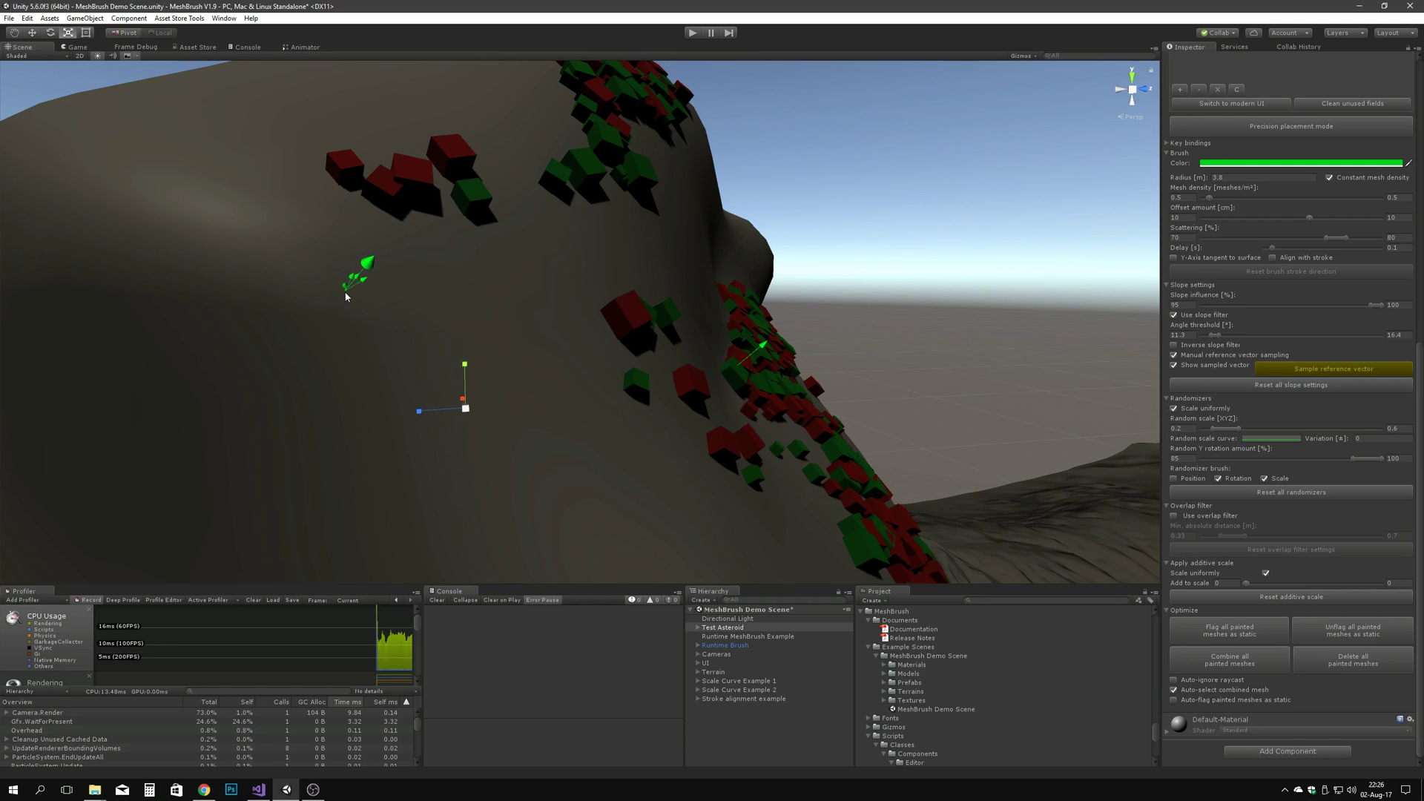
pyautogui.click(520, 318)
pyautogui.keyDown('alt'); pyautogui.moveTo(519, 318); pyautogui.dragTo(438, 360); pyautogui.keyUp('alt')
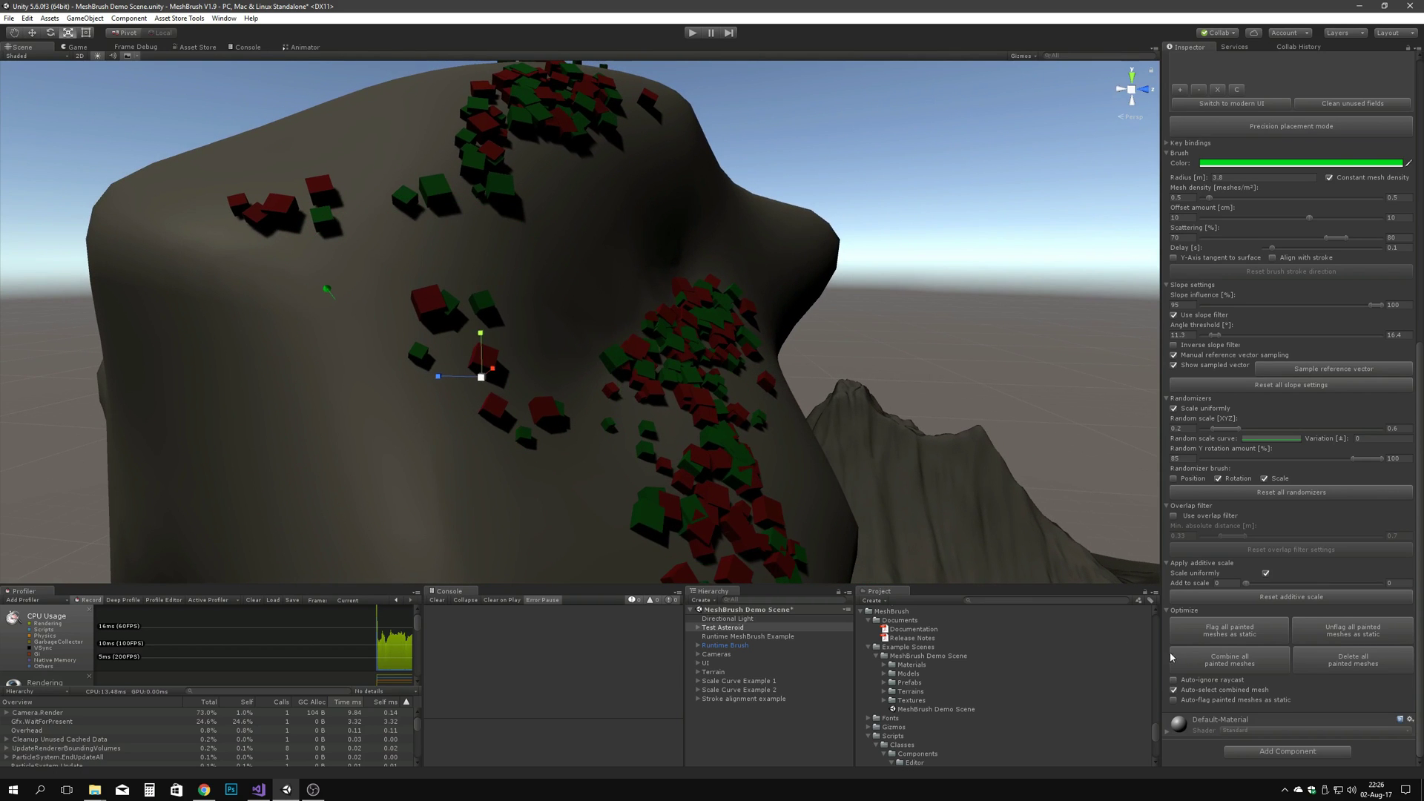
# Step: Shift the Terrain brush's random scale range to about 0.24–0.54, and switch uniform scaling off and back on
pyautogui.moveTo(519, 326)
pyautogui.keyDown('alt'); pyautogui.mouseDown()
pyautogui.moveTo(1116, 451)
pyautogui.moveTo(1094, 458)
pyautogui.mouseUp(); pyautogui.keyUp('alt')
pyautogui.press('w')
pyautogui.moveTo(1094, 458); pyautogui.dragTo(1127, 437, button='right')
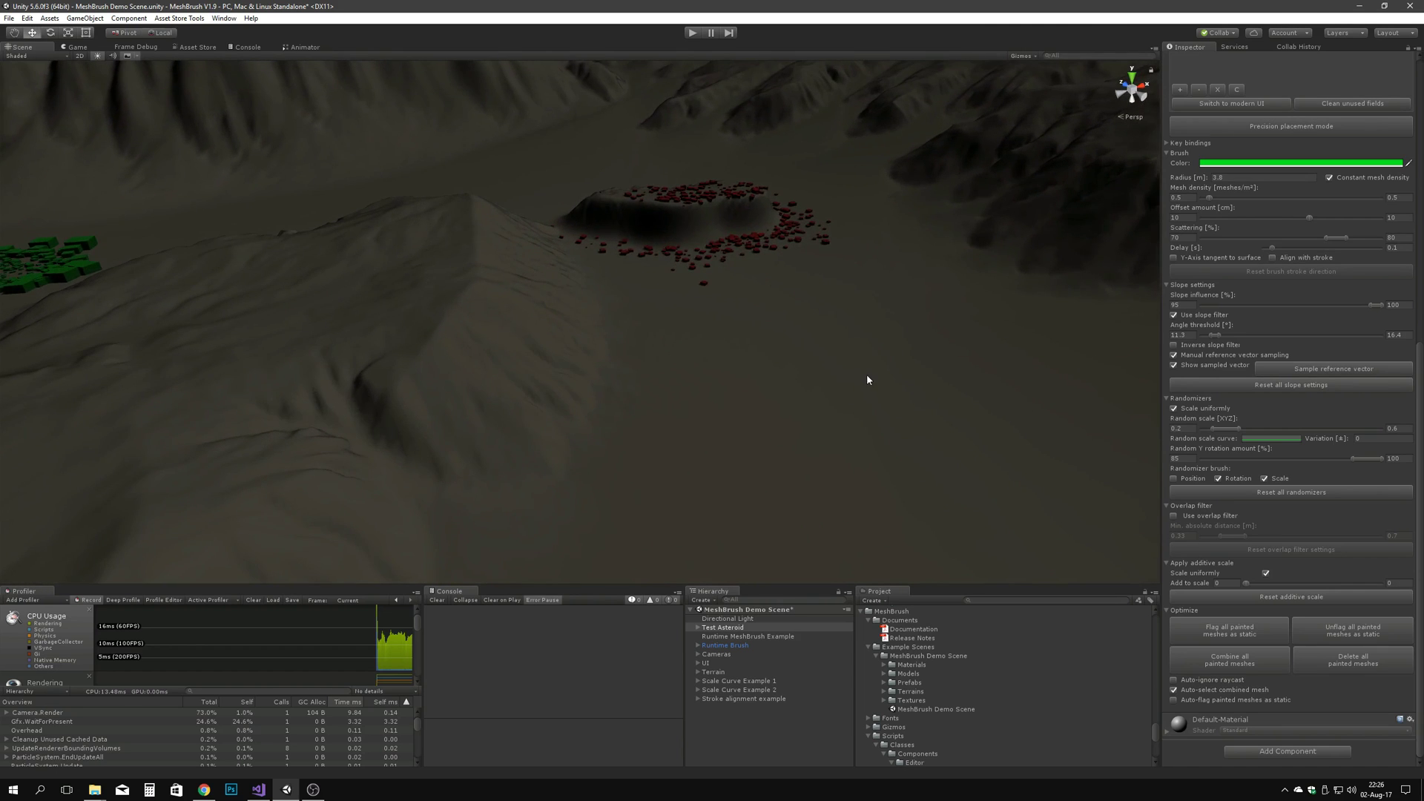
pyautogui.click(714, 663)
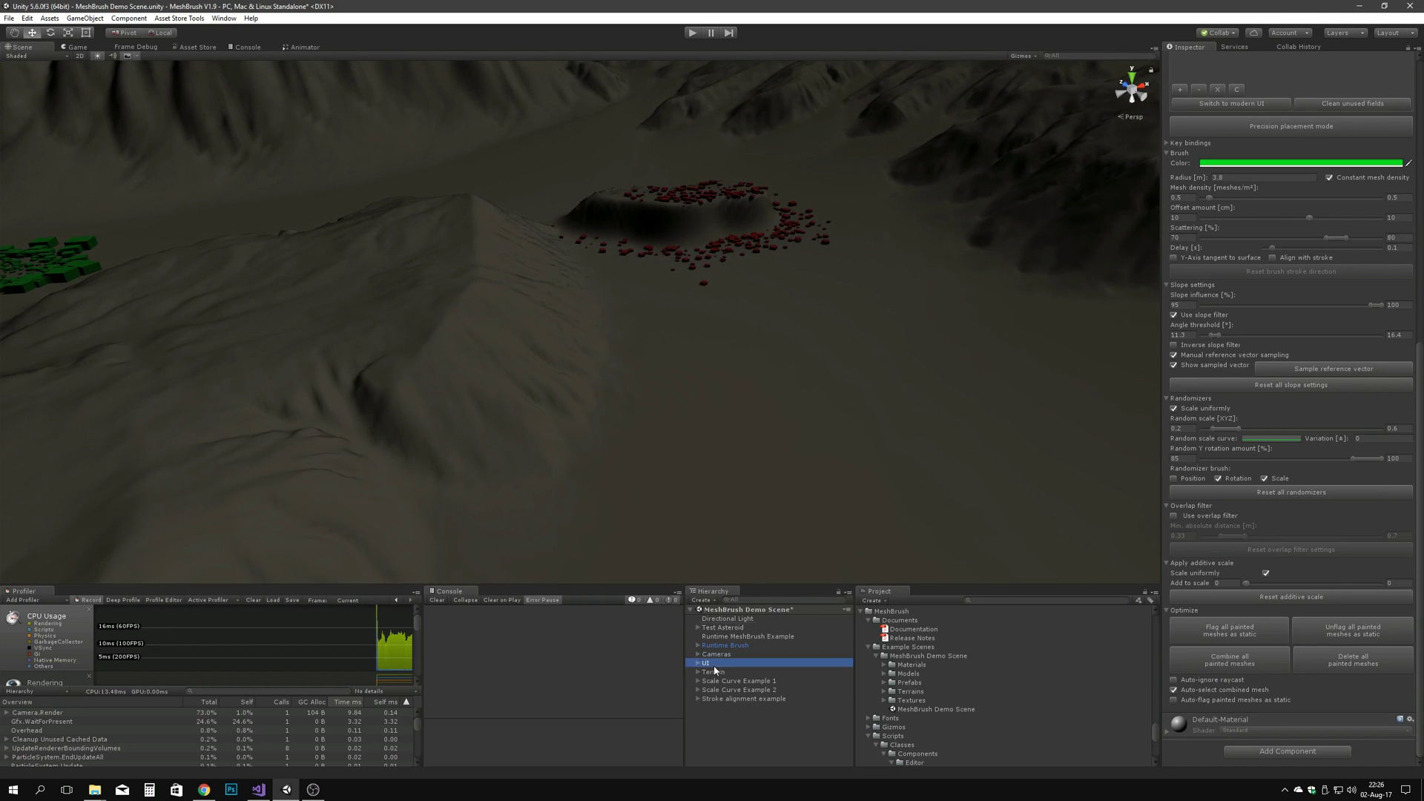
pyautogui.click(716, 672)
pyautogui.scroll(-6, 1334, 658)
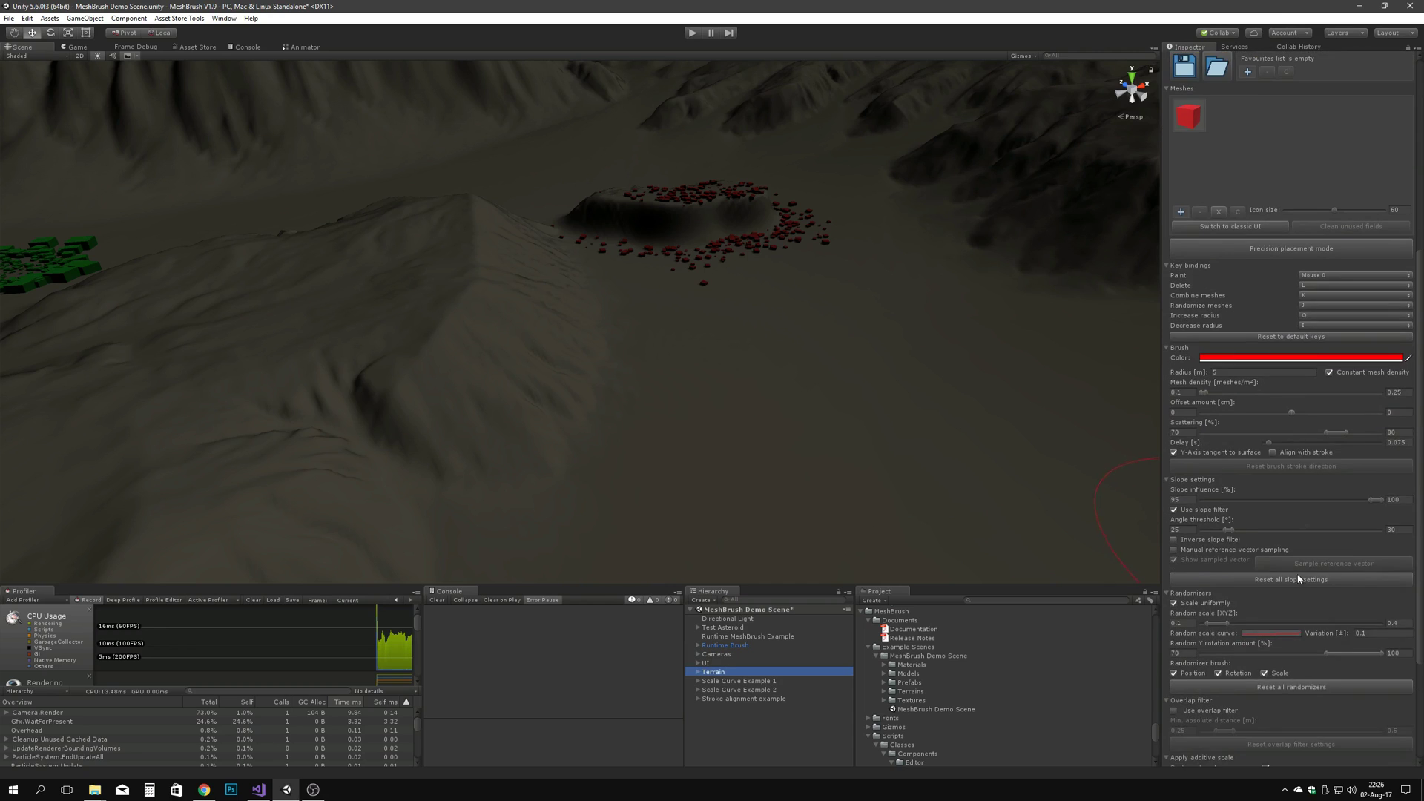
pyautogui.scroll(-3, 1284, 554)
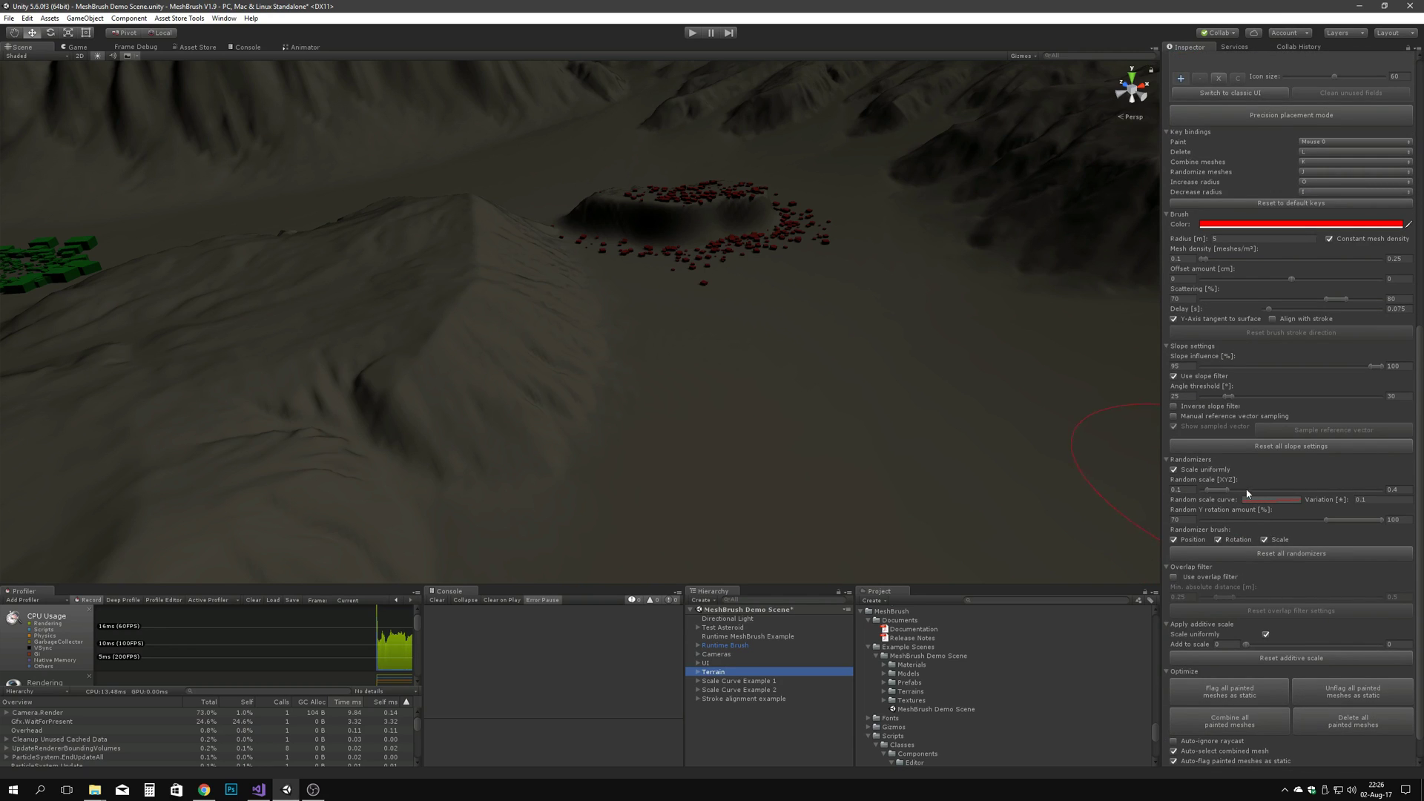
pyautogui.moveTo(1222, 490); pyautogui.dragTo(1224, 491)
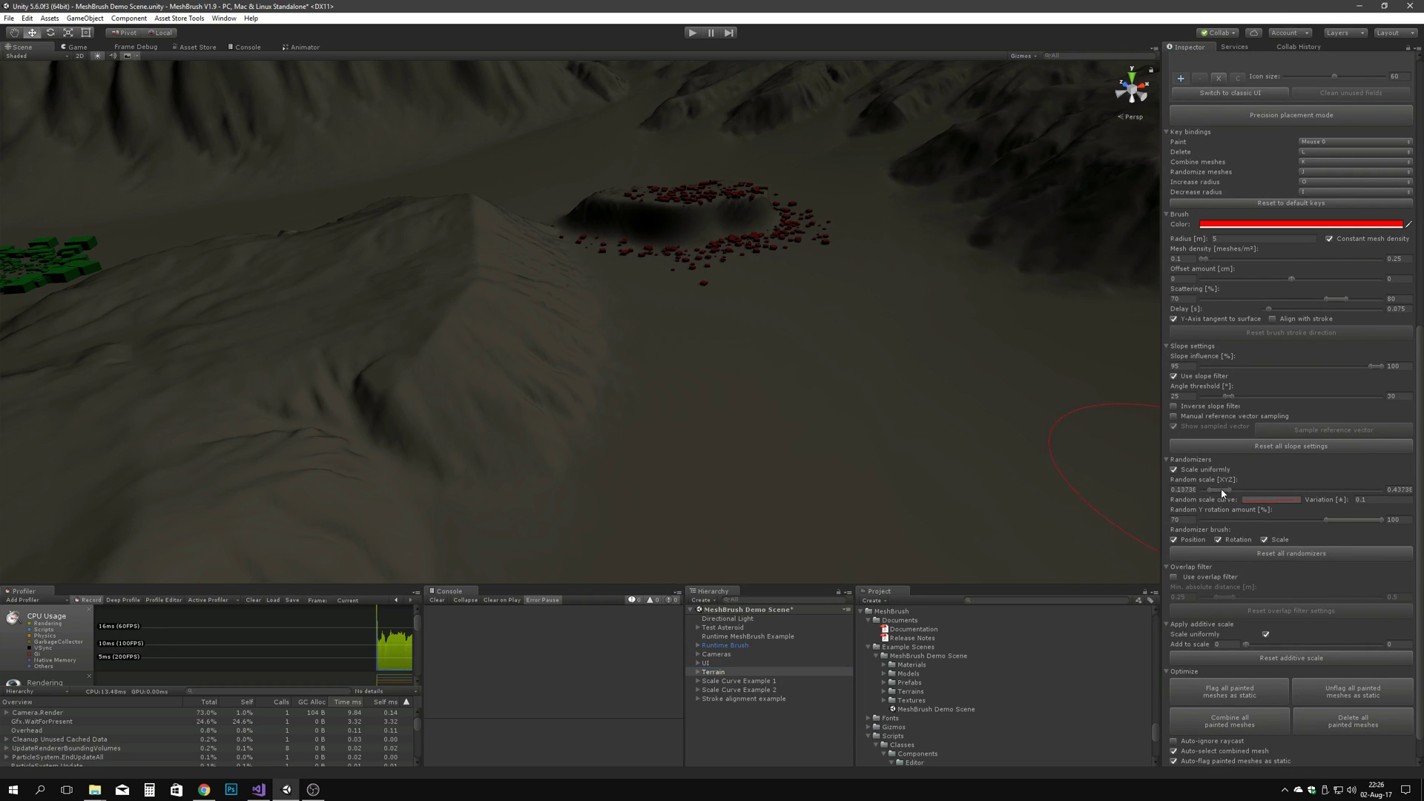
pyautogui.click(1173, 470)
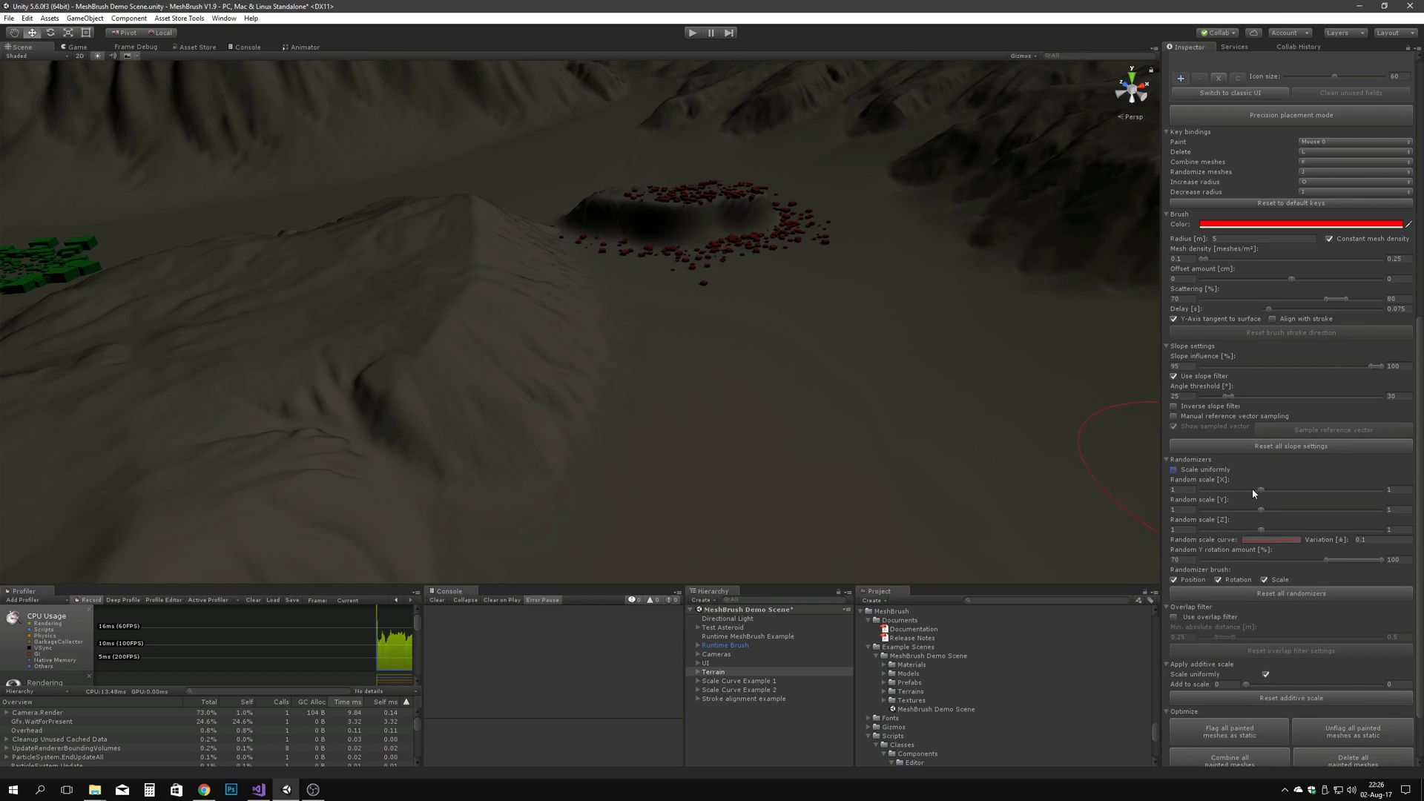
pyautogui.click(1173, 470)
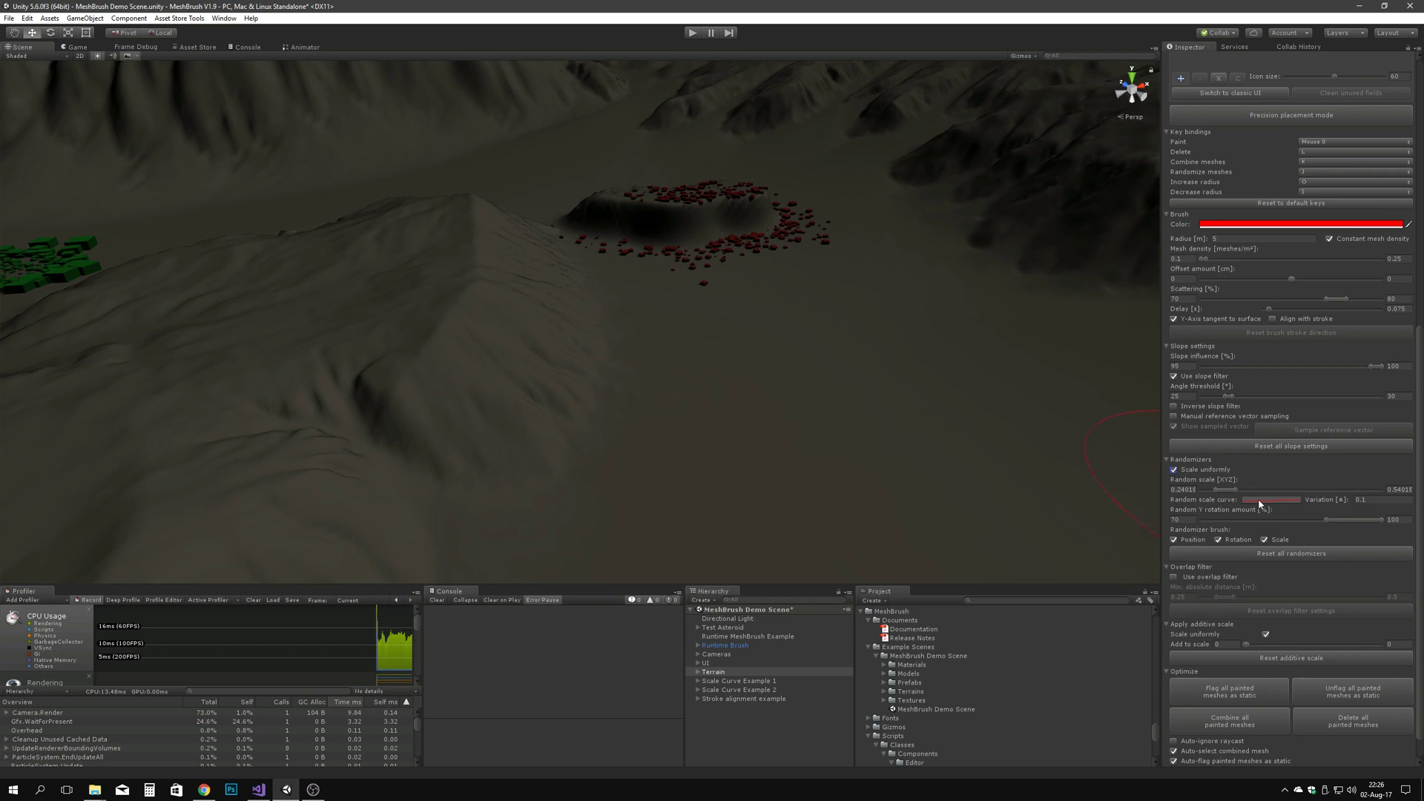
# Step: Select Scale Curve Example 1 and paint a second ring-shaped cluster of green boxes beside the existing one
pyautogui.moveTo(1061, 466); pyautogui.dragTo(853, 406, button='right')
pyautogui.press('w')
pyautogui.click(751, 681)
pyautogui.moveTo(701, 452)
pyautogui.mouseDown(button='right')
pyautogui.moveTo(677, 442)
pyautogui.moveTo(696, 413)
pyautogui.moveTo(697, 425)
pyautogui.moveTo(1079, 454)
pyautogui.mouseUp(button='right')
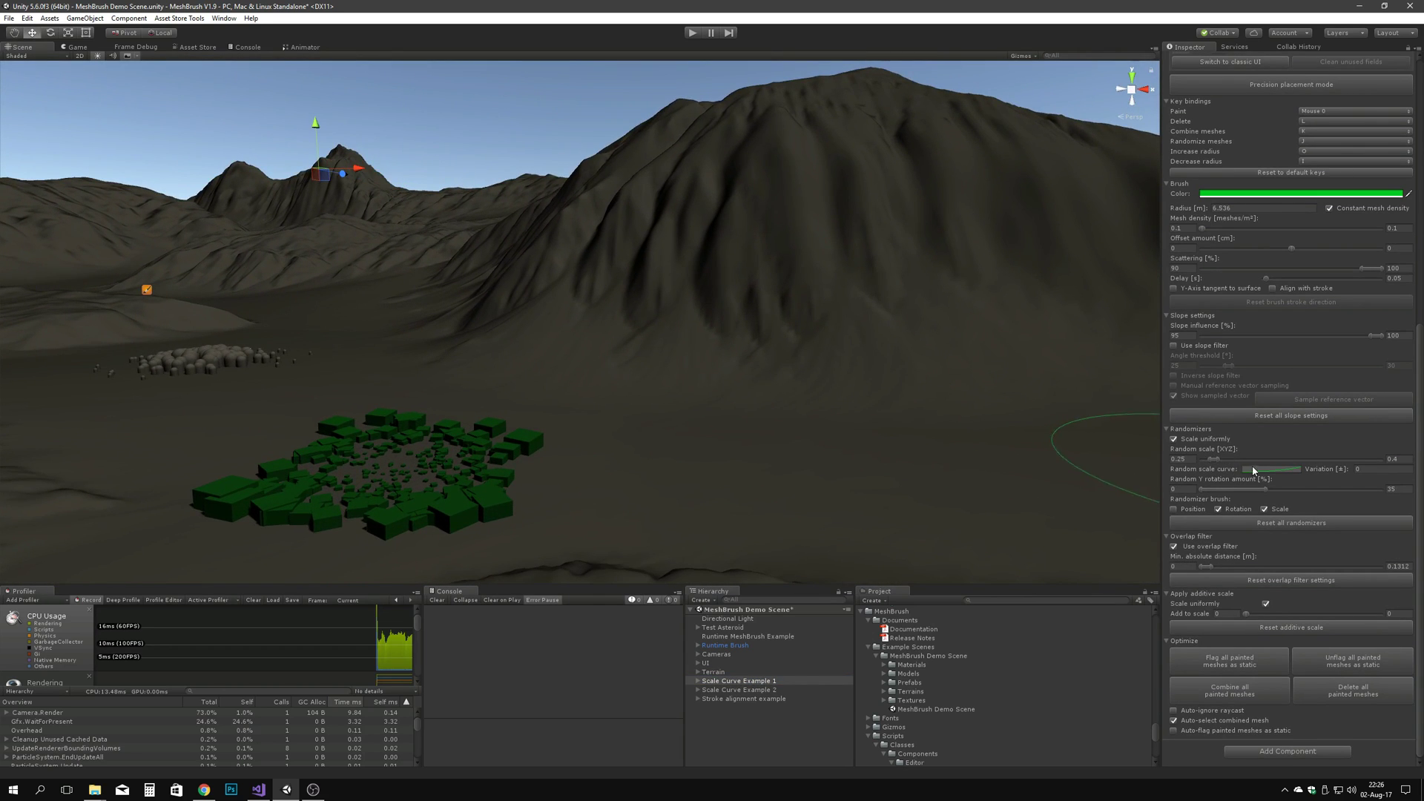
pyautogui.moveTo(989, 503)
pyautogui.mouseDown(button='right')
pyautogui.moveTo(699, 482)
pyautogui.moveTo(702, 499)
pyautogui.moveTo(630, 442)
pyautogui.mouseUp(button='right')
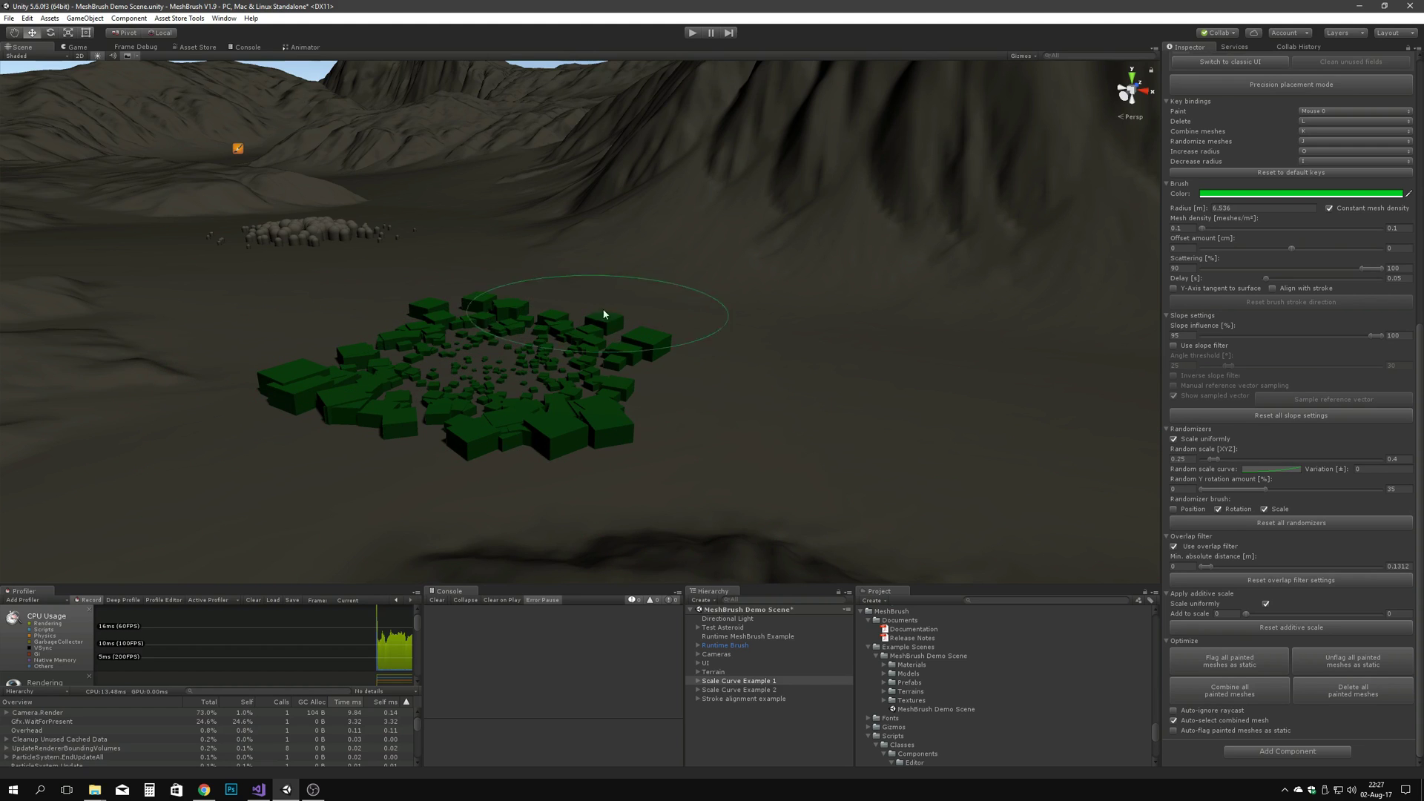
pyautogui.moveTo(603, 310)
pyautogui.mouseDown(button='right')
pyautogui.moveTo(664, 370)
pyautogui.moveTo(701, 357)
pyautogui.mouseUp(button='right')
pyautogui.click(701, 357)
pyautogui.click(701, 357)
pyautogui.click(702, 359)
pyautogui.click(703, 360)
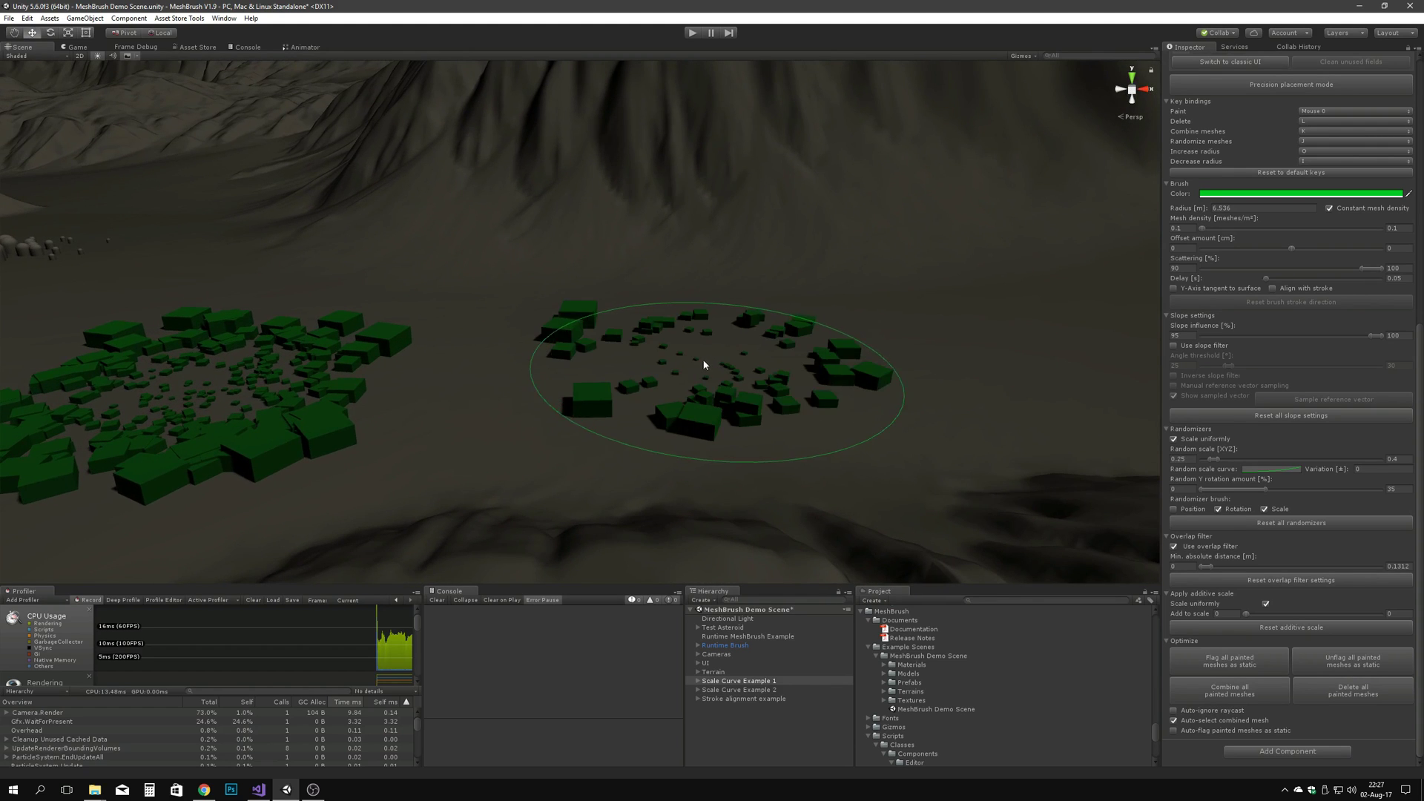
pyautogui.moveTo(704, 364); pyautogui.dragTo(731, 364)
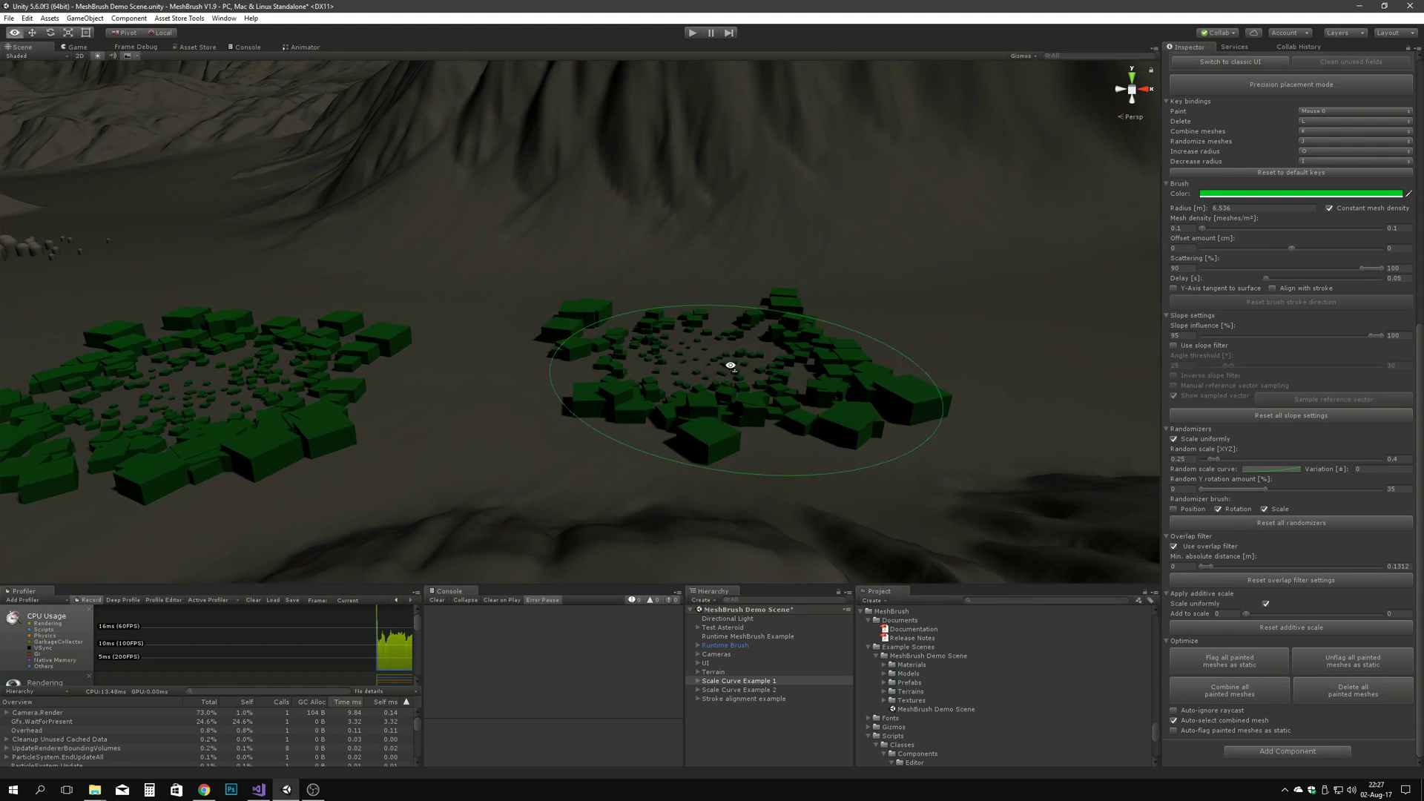
# Step: Examine the random scale curve of Scale Curve Example 1 and compare it with the painted box clusters
pyautogui.moveTo(731, 365); pyautogui.dragTo(714, 358, button='right')
pyautogui.moveTo(1001, 438); pyautogui.dragTo(993, 437, button='right')
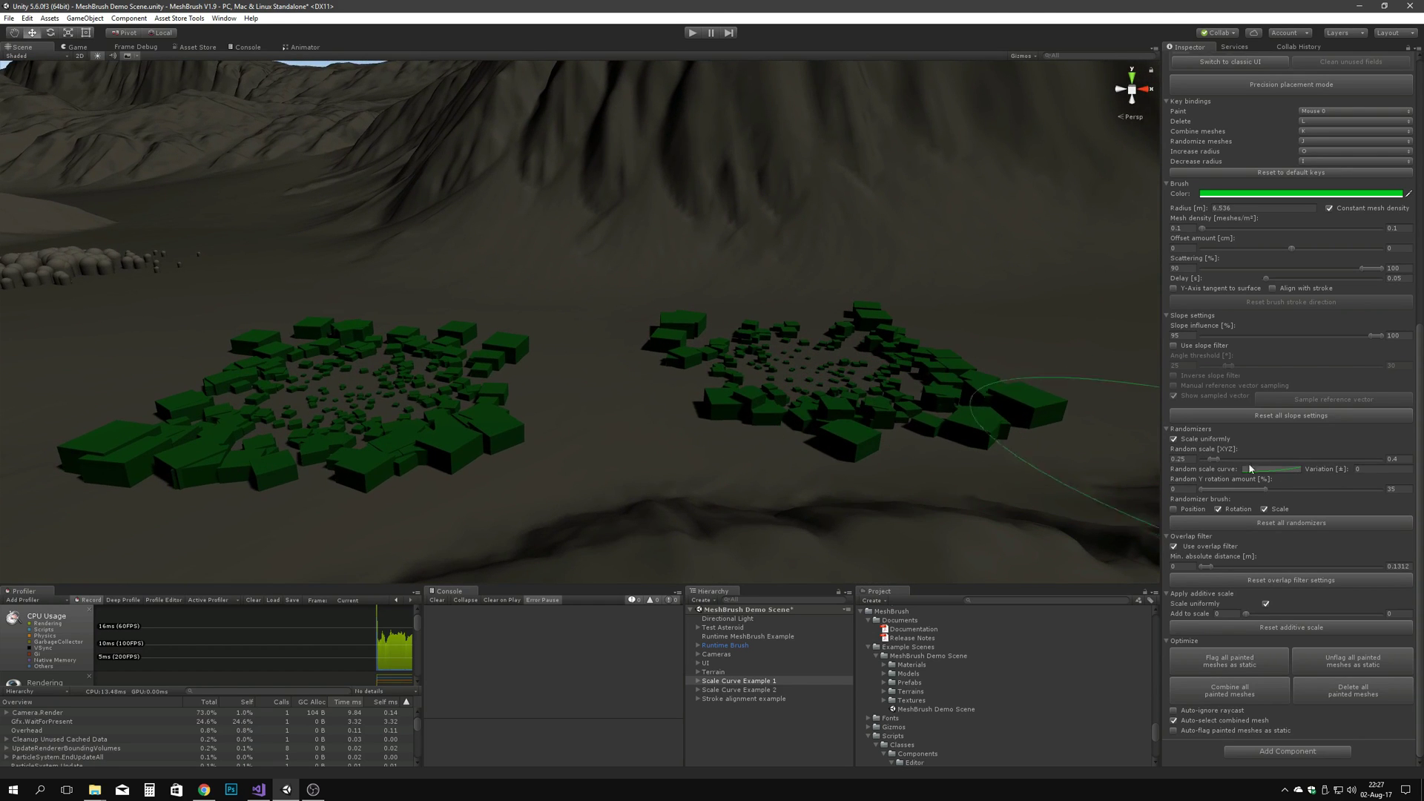
pyautogui.moveTo(1097, 448)
pyautogui.mouseDown(button='right')
pyautogui.moveTo(1017, 442)
pyautogui.moveTo(898, 468)
pyautogui.moveTo(914, 468)
pyautogui.mouseUp(button='right')
pyautogui.click(1260, 468)
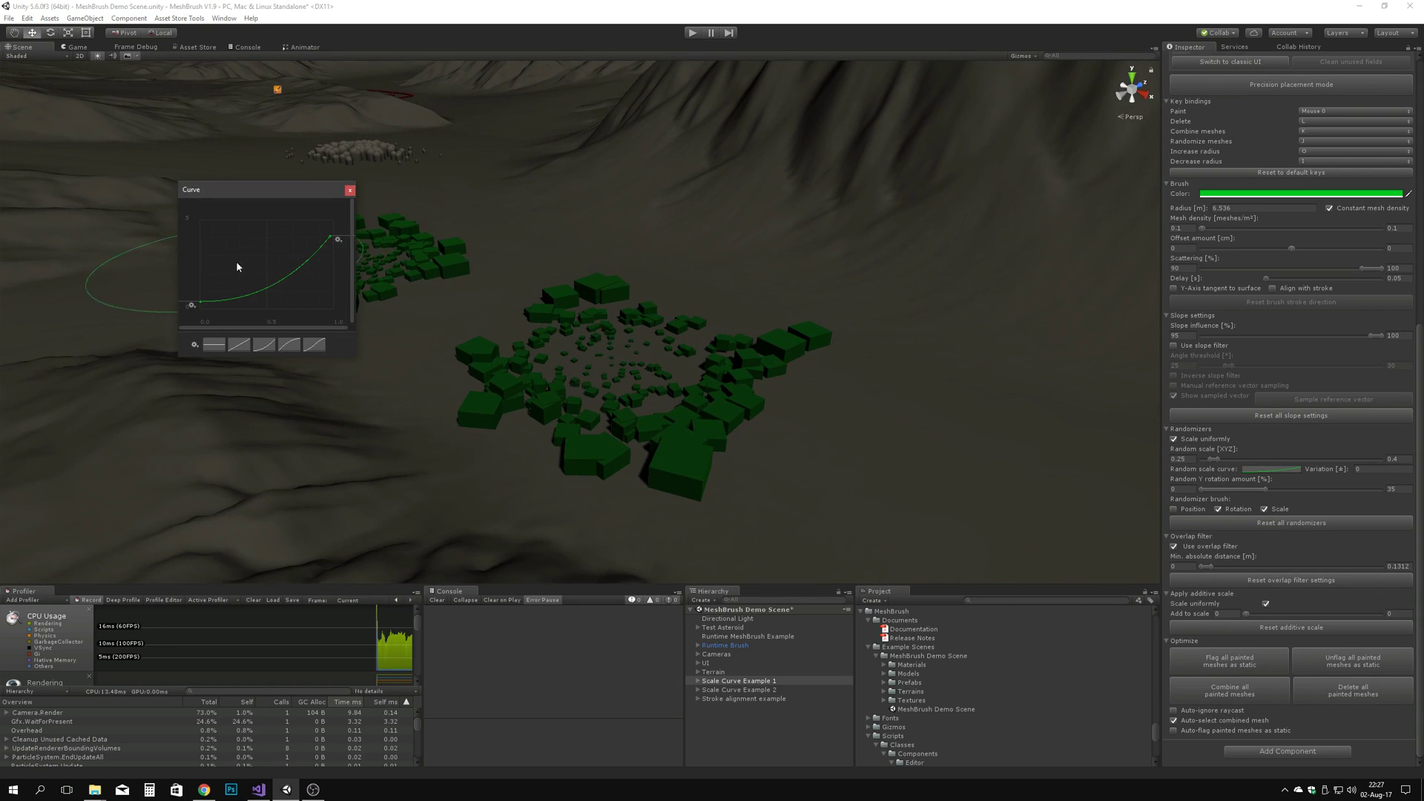
pyautogui.click(350, 191)
pyautogui.moveTo(474, 312)
pyautogui.mouseDown(button='right')
pyautogui.moveTo(623, 321)
pyautogui.moveTo(677, 296)
pyautogui.moveTo(750, 298)
pyautogui.moveTo(753, 379)
pyautogui.mouseUp(button='right')
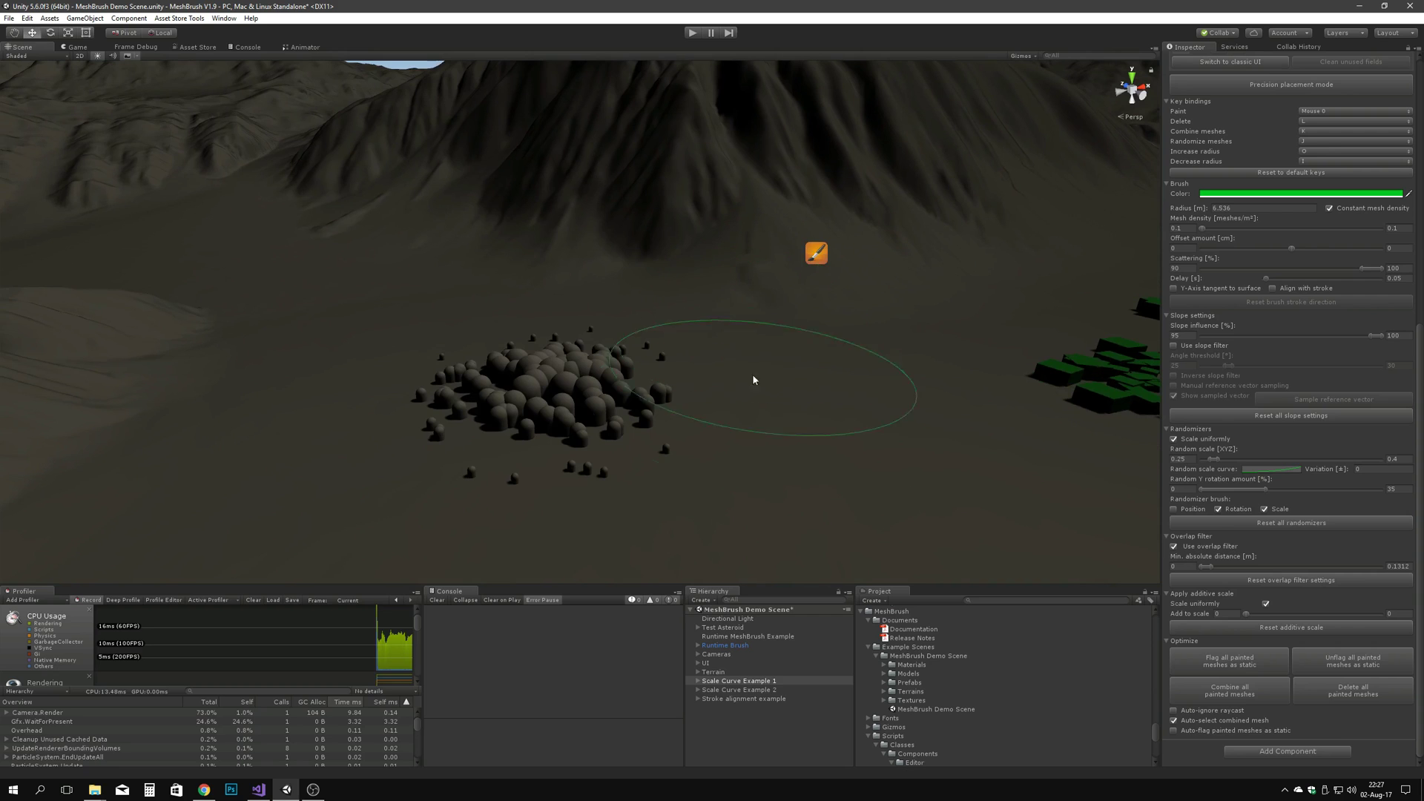
# Step: Select Scale Curve Example 2 and paint a new cluster of spheres next to the existing one
pyautogui.click(741, 690)
pyautogui.press('f')
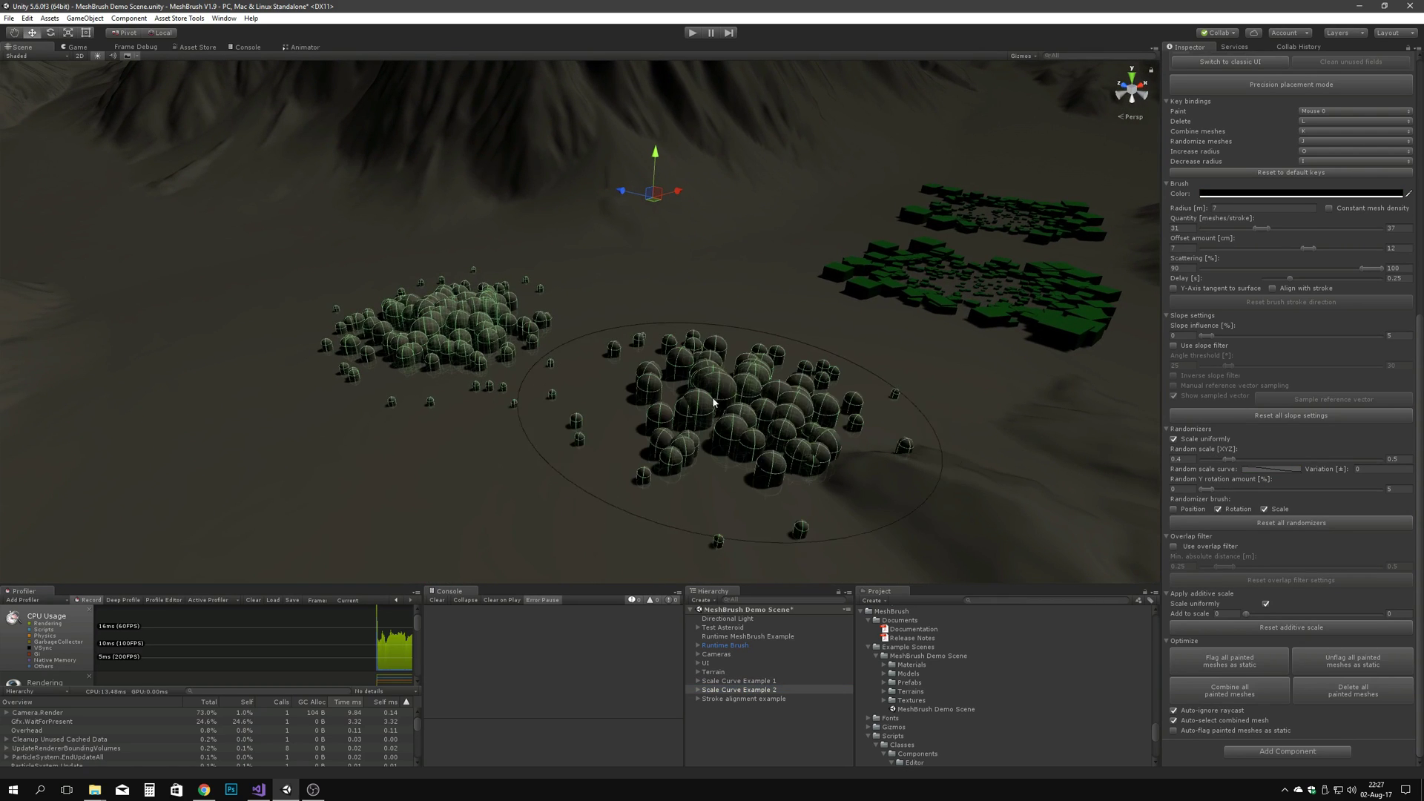
pyautogui.moveTo(724, 413); pyautogui.dragTo(771, 386, button='right')
# Step: Set the random scale curve variation of Scale Curve Example 1 to 0.19 and paint another cluster of green boxes
pyautogui.click(729, 680)
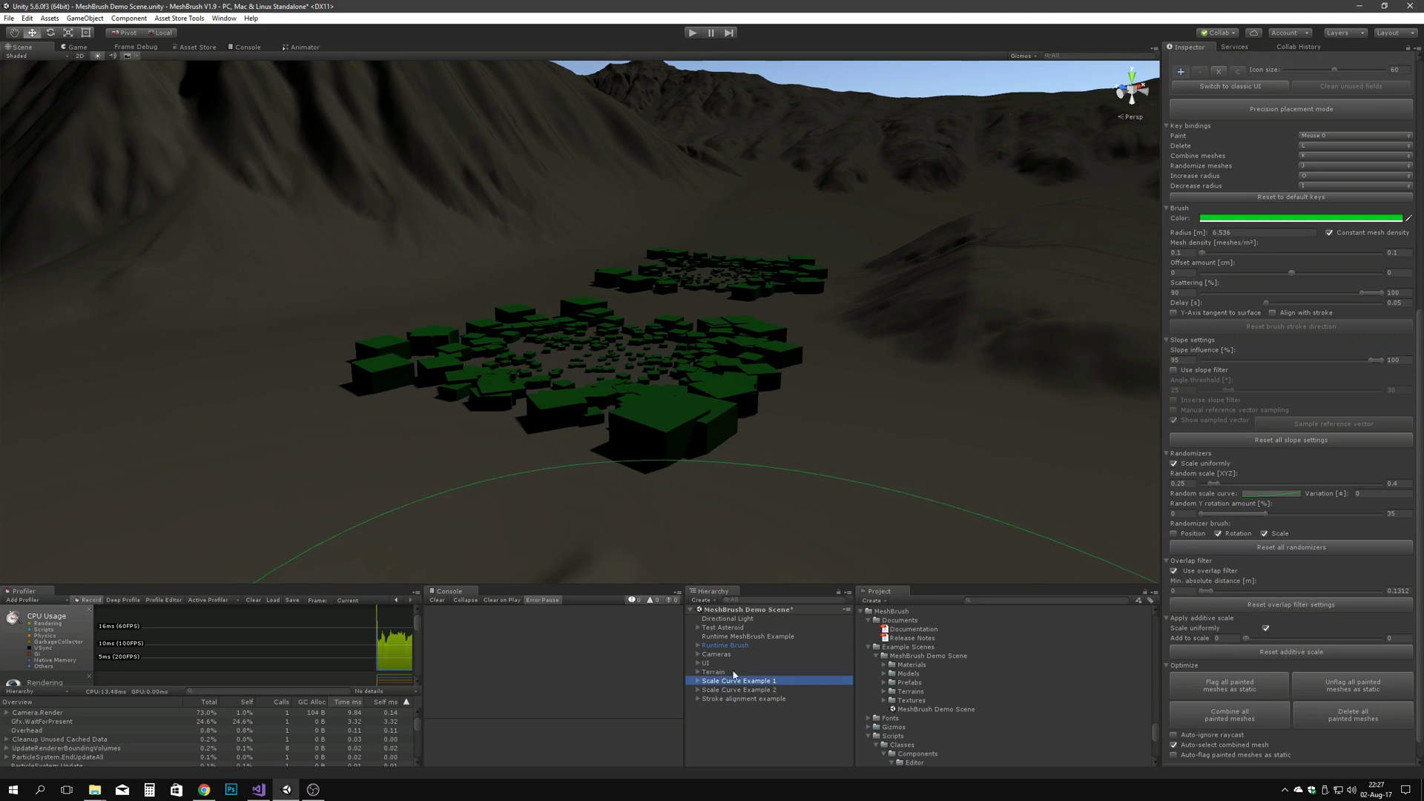
pyautogui.press('f')
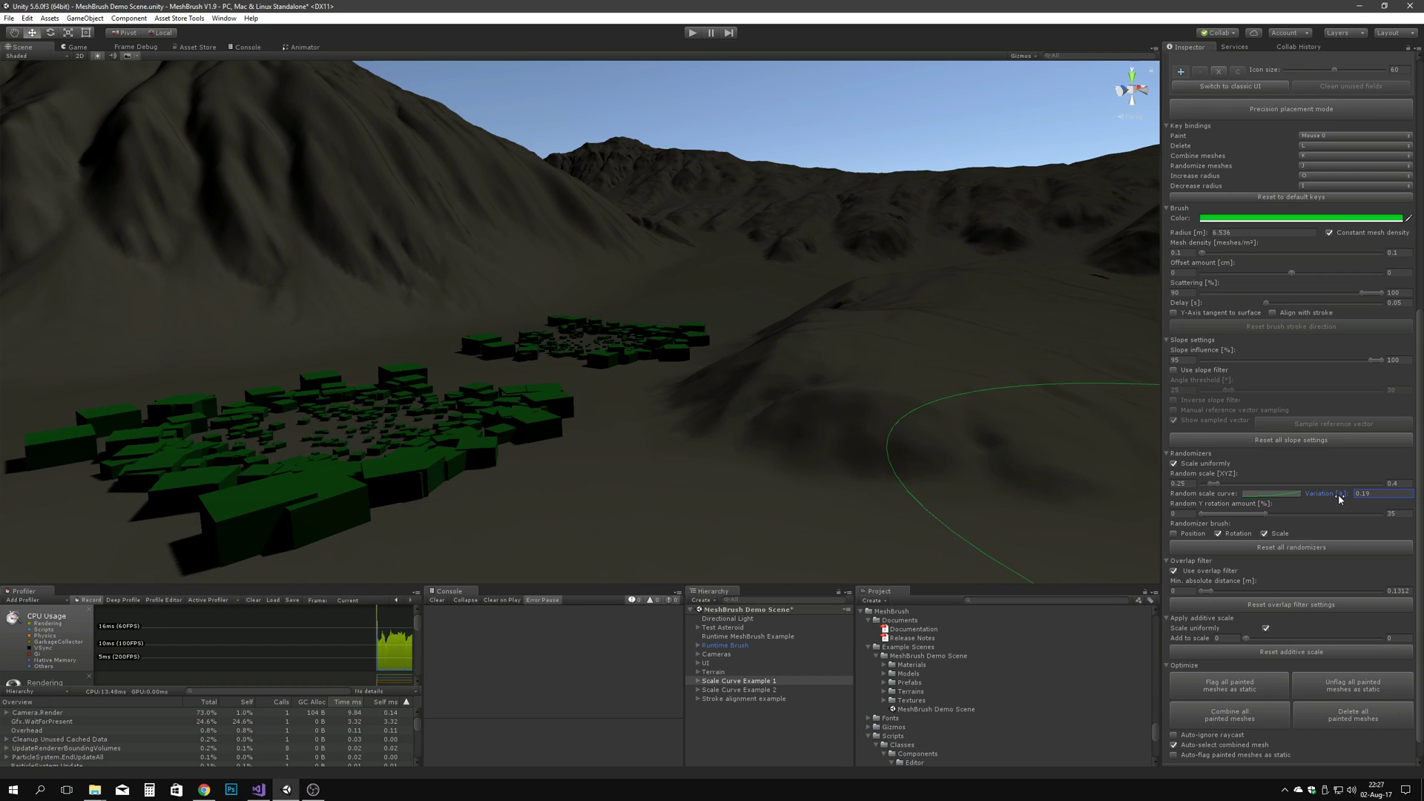
pyautogui.moveTo(708, 486); pyautogui.dragTo(718, 487)
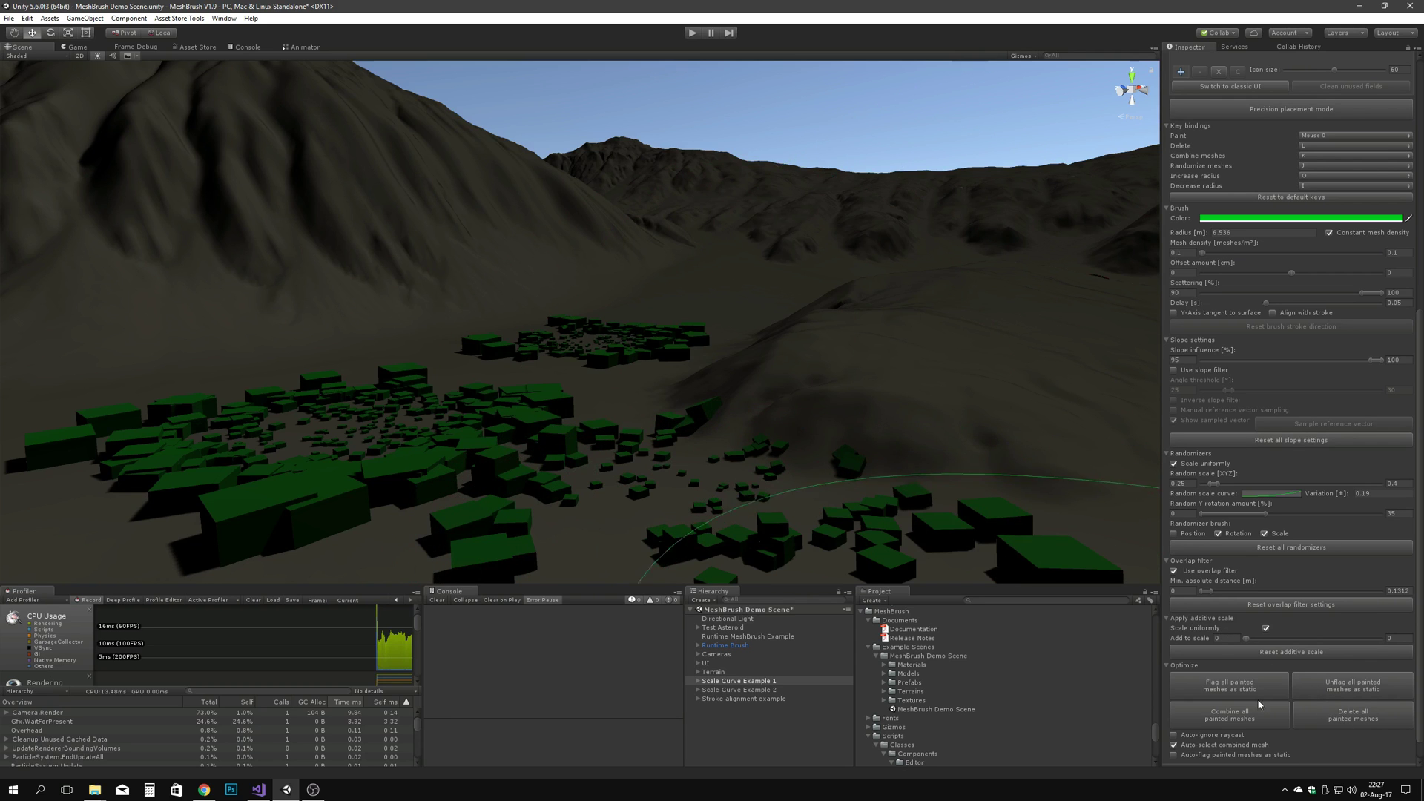
# Step: Delete the boxes painted with the curve variation and the second box cluster, keeping only the original cluster
pyautogui.moveTo(721, 416)
pyautogui.mouseDown(button='right')
pyautogui.moveTo(725, 483)
pyautogui.moveTo(705, 489)
pyautogui.moveTo(706, 470)
pyautogui.mouseUp(button='right')
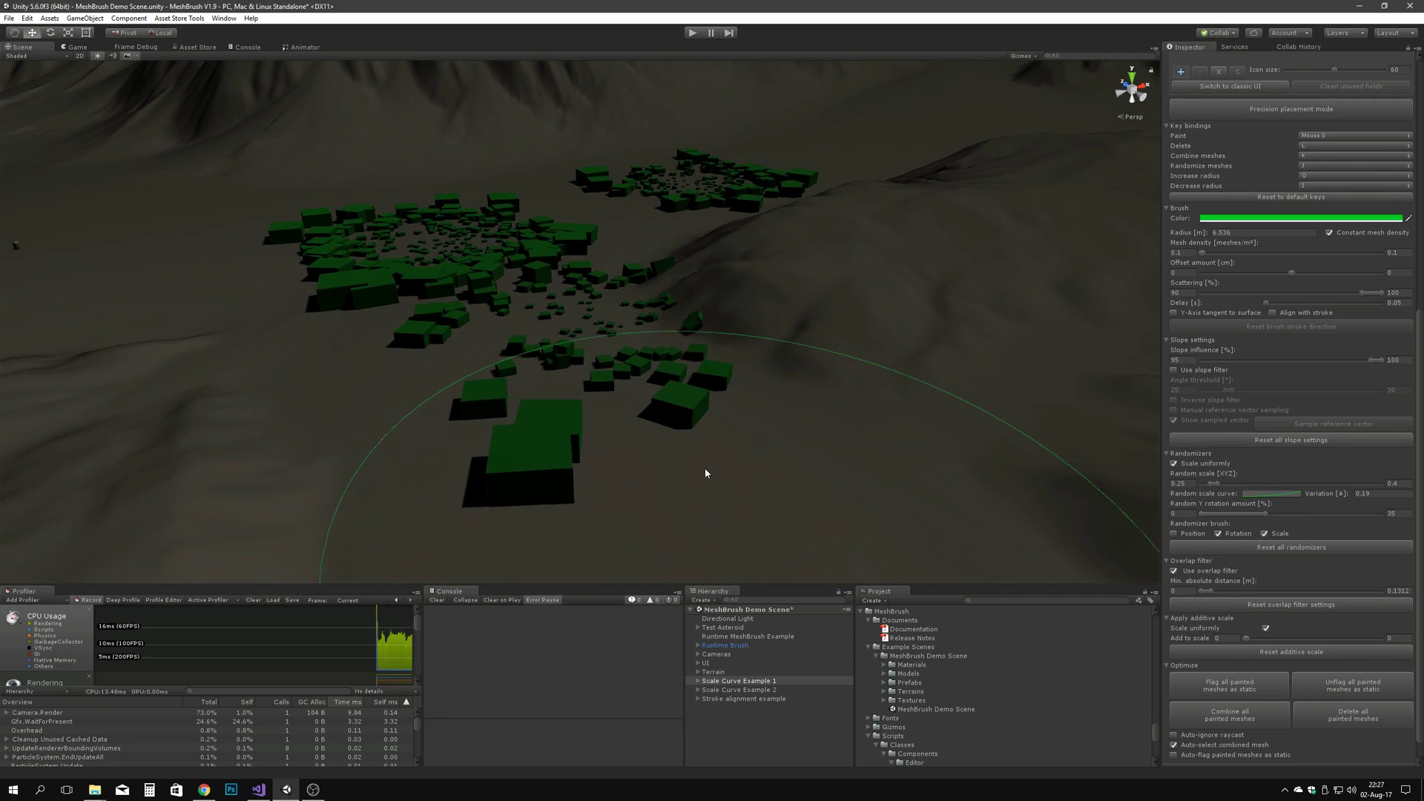
pyautogui.press('l')
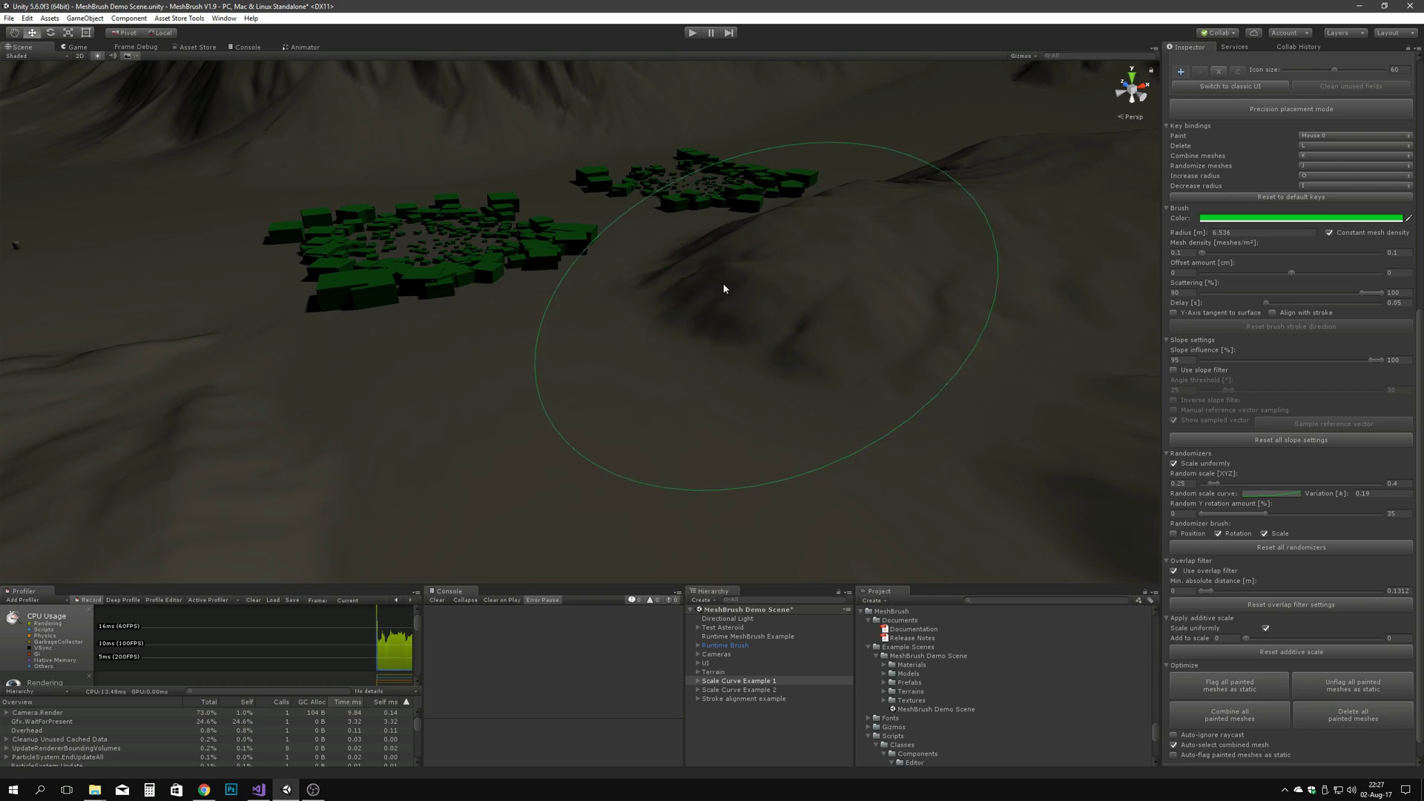
pyautogui.moveTo(724, 288)
pyautogui.mouseDown(button='right')
pyautogui.moveTo(722, 261)
pyautogui.moveTo(658, 245)
pyautogui.mouseUp(button='right')
pyautogui.press('l')
pyautogui.press('w')
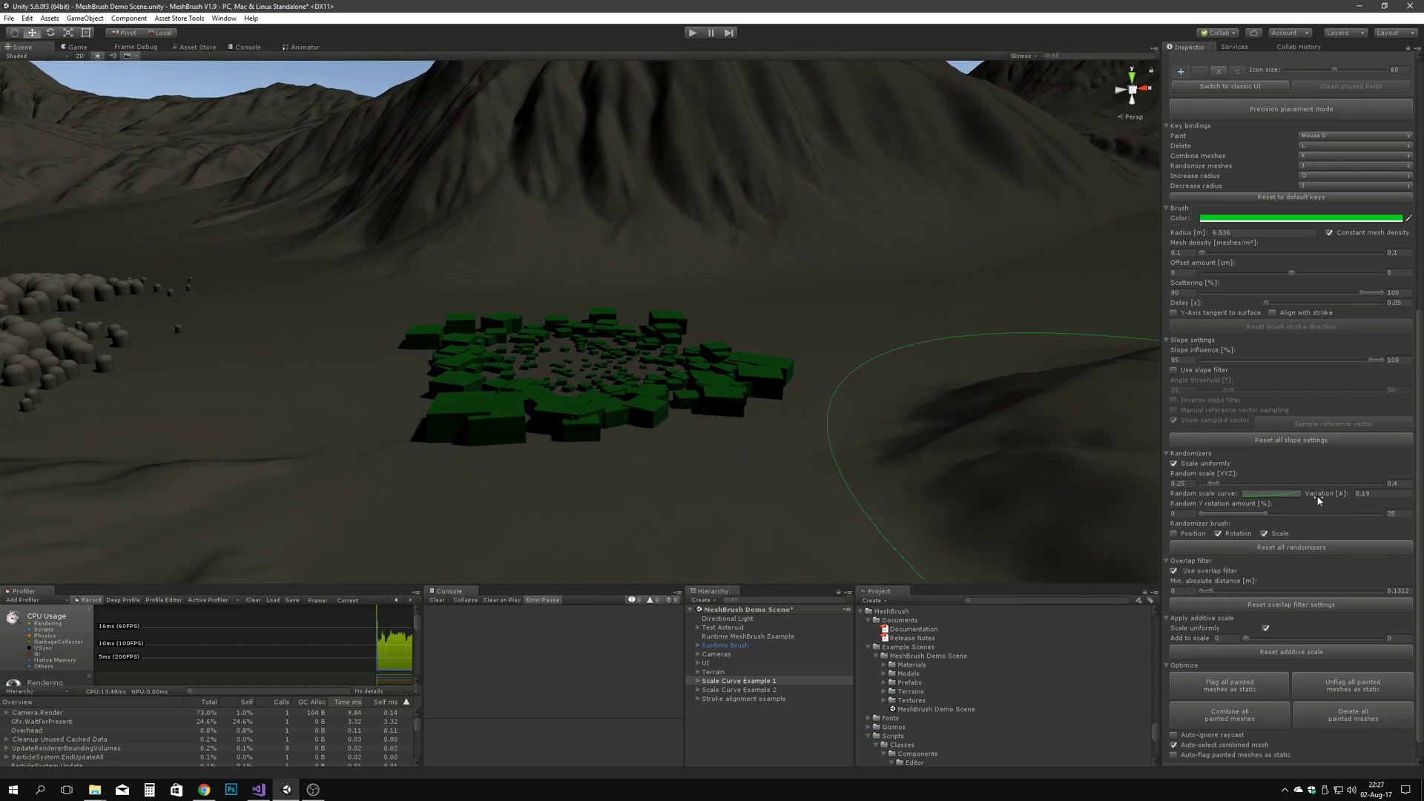
# Step: Change the random scale curve variation, paint a stroke of boxes beside the original cluster, and delete them
pyautogui.moveTo(531, 349); pyautogui.dragTo(556, 336, button='right')
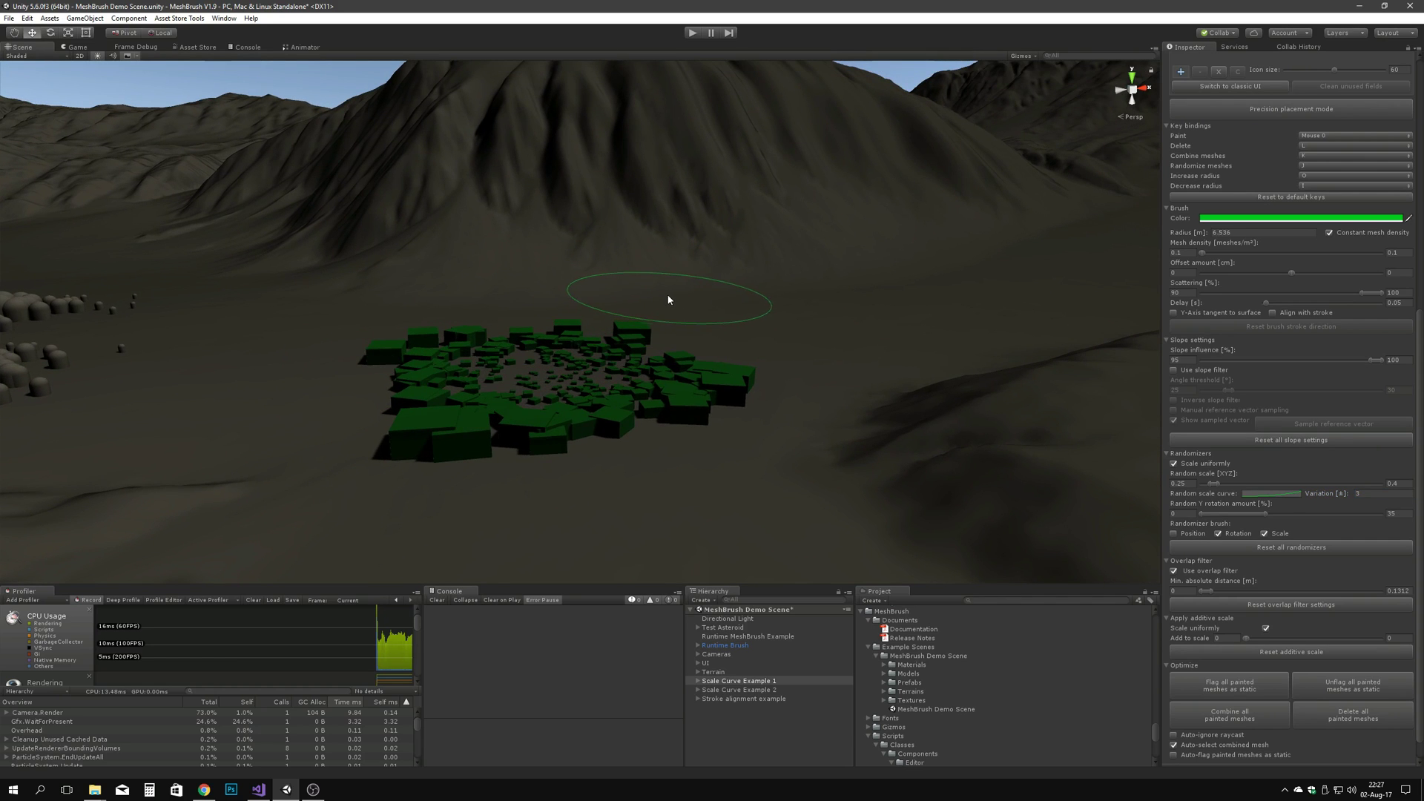
pyautogui.moveTo(675, 299); pyautogui.dragTo(750, 300)
pyautogui.moveTo(749, 301); pyautogui.dragTo(675, 356, button='right')
pyautogui.press('l')
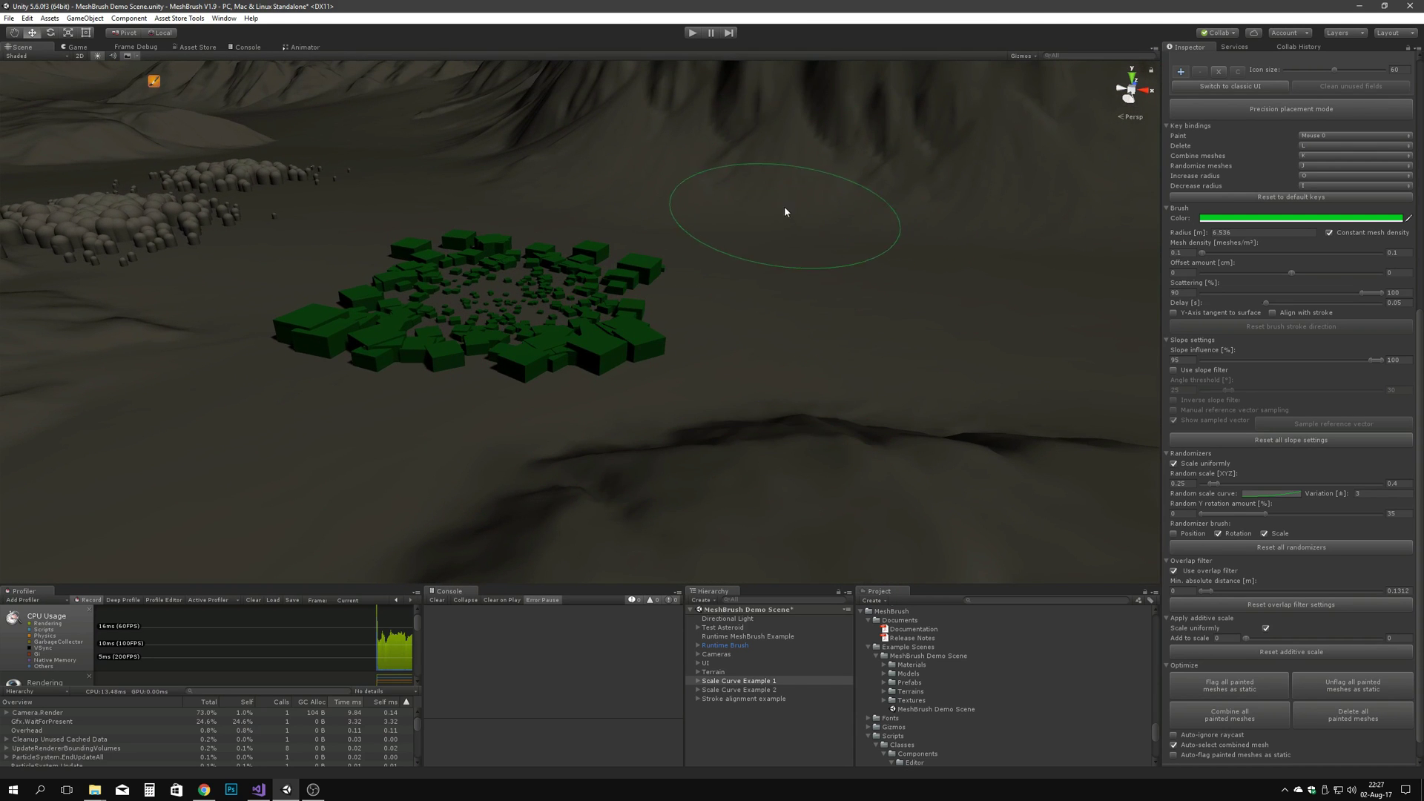
# Step: Select the Terrain and paint a cluster of red boxes on the ground beside the green boxes
pyautogui.moveTo(831, 329); pyautogui.dragTo(835, 291, button='right')
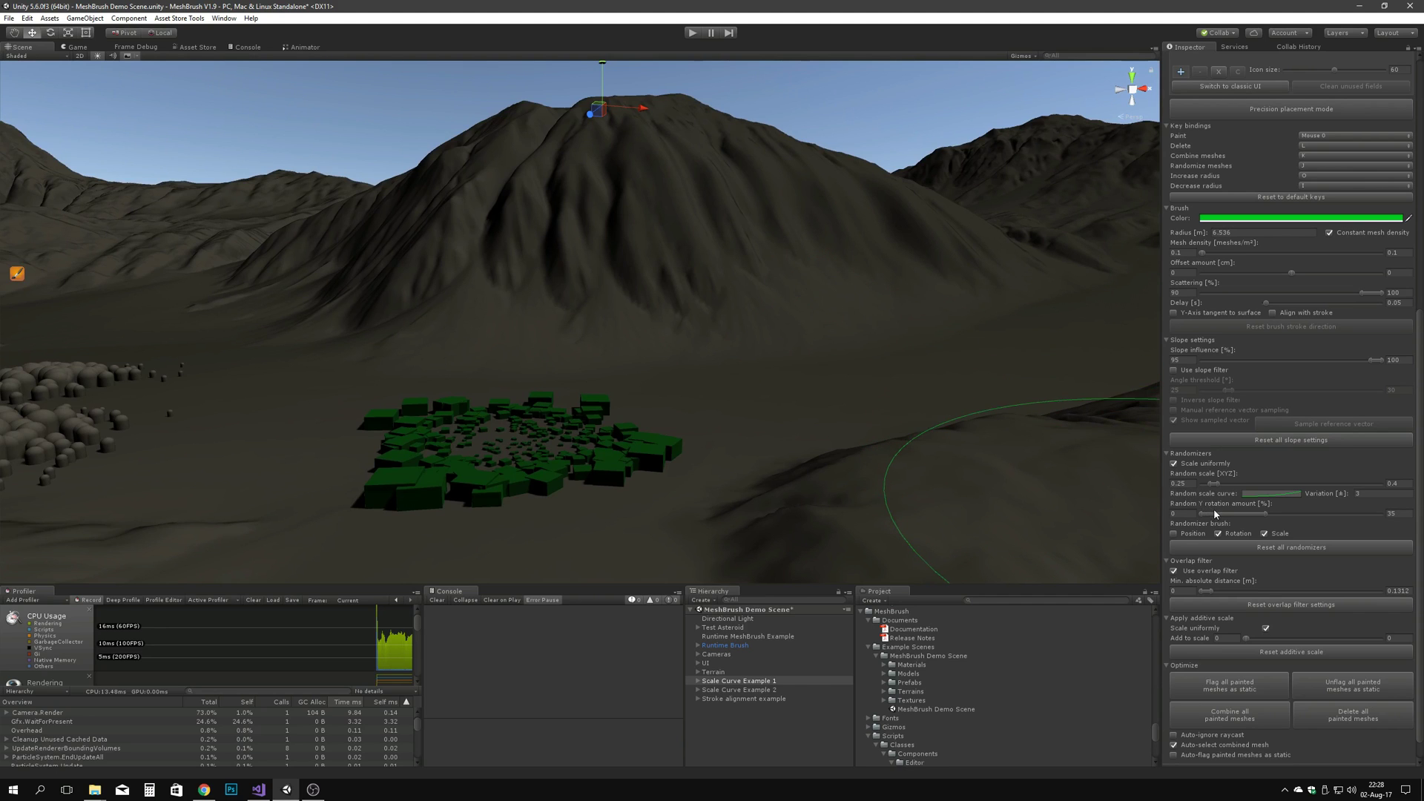
pyautogui.moveTo(1281, 514); pyautogui.dragTo(1257, 517)
pyautogui.click(718, 672)
pyautogui.moveTo(712, 509); pyautogui.dragTo(787, 457, button='right')
pyautogui.press('d')
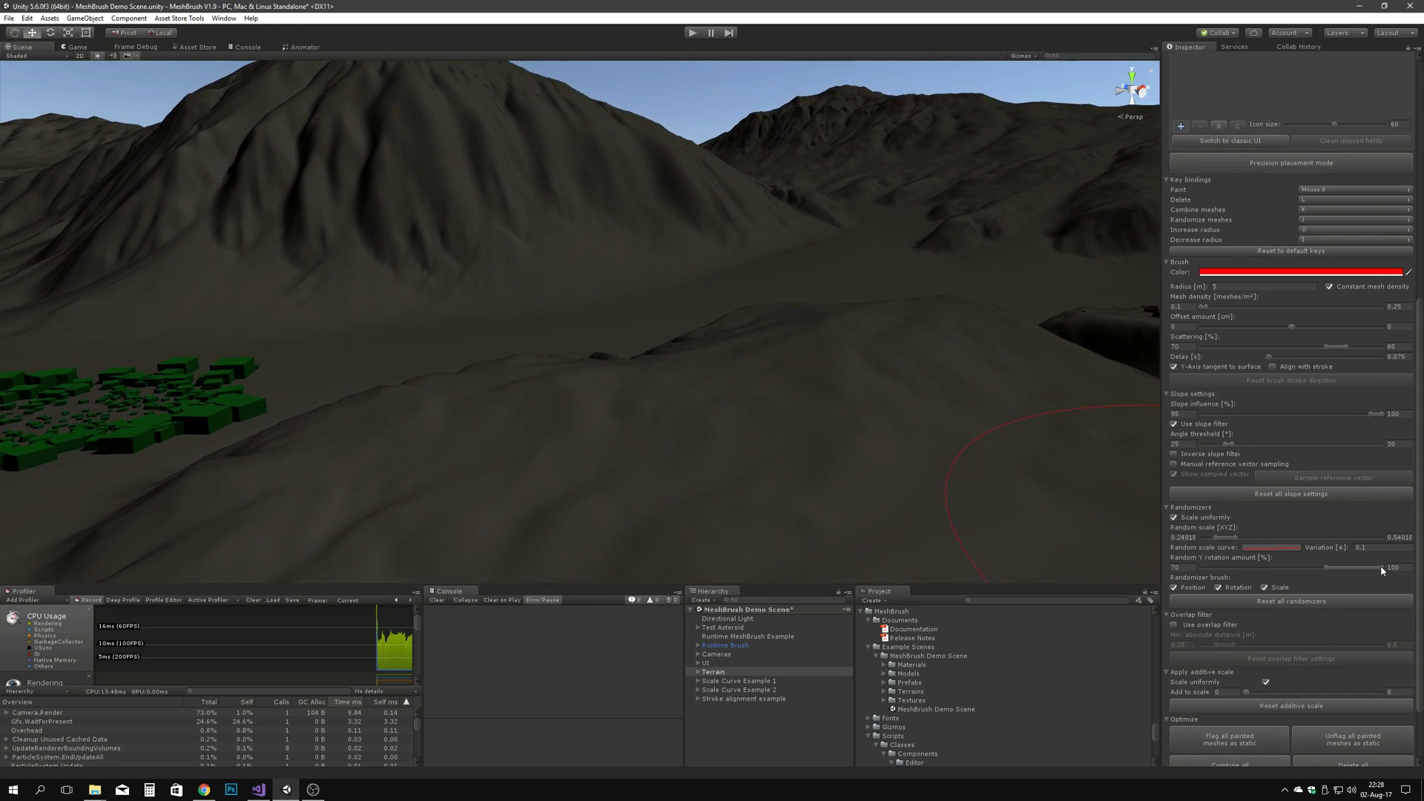
pyautogui.moveTo(616, 445); pyautogui.dragTo(646, 451)
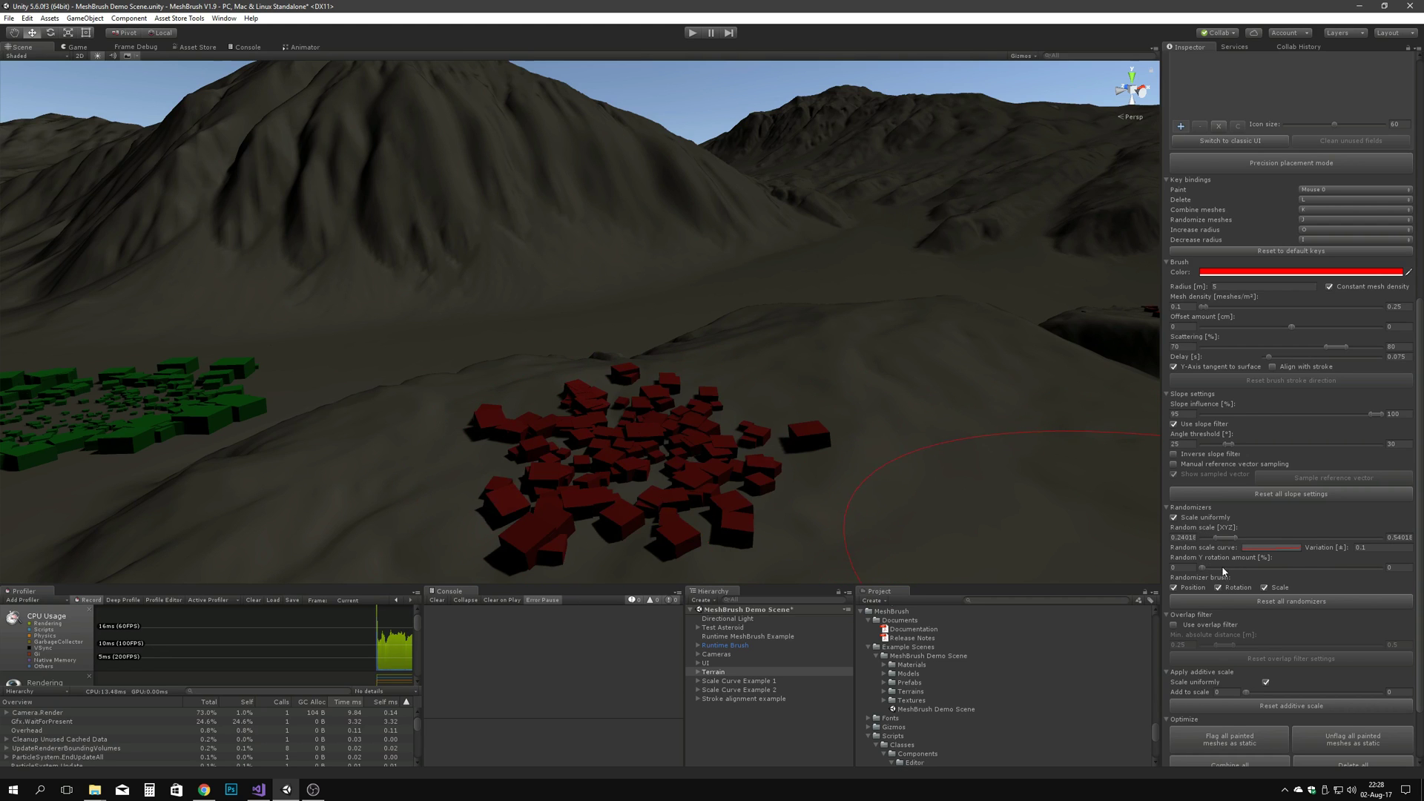
# Step: Paint a second red box cluster with the random Y rotation amount at 100%, and delete both red clusters
pyautogui.moveTo(997, 457); pyautogui.dragTo(1031, 471)
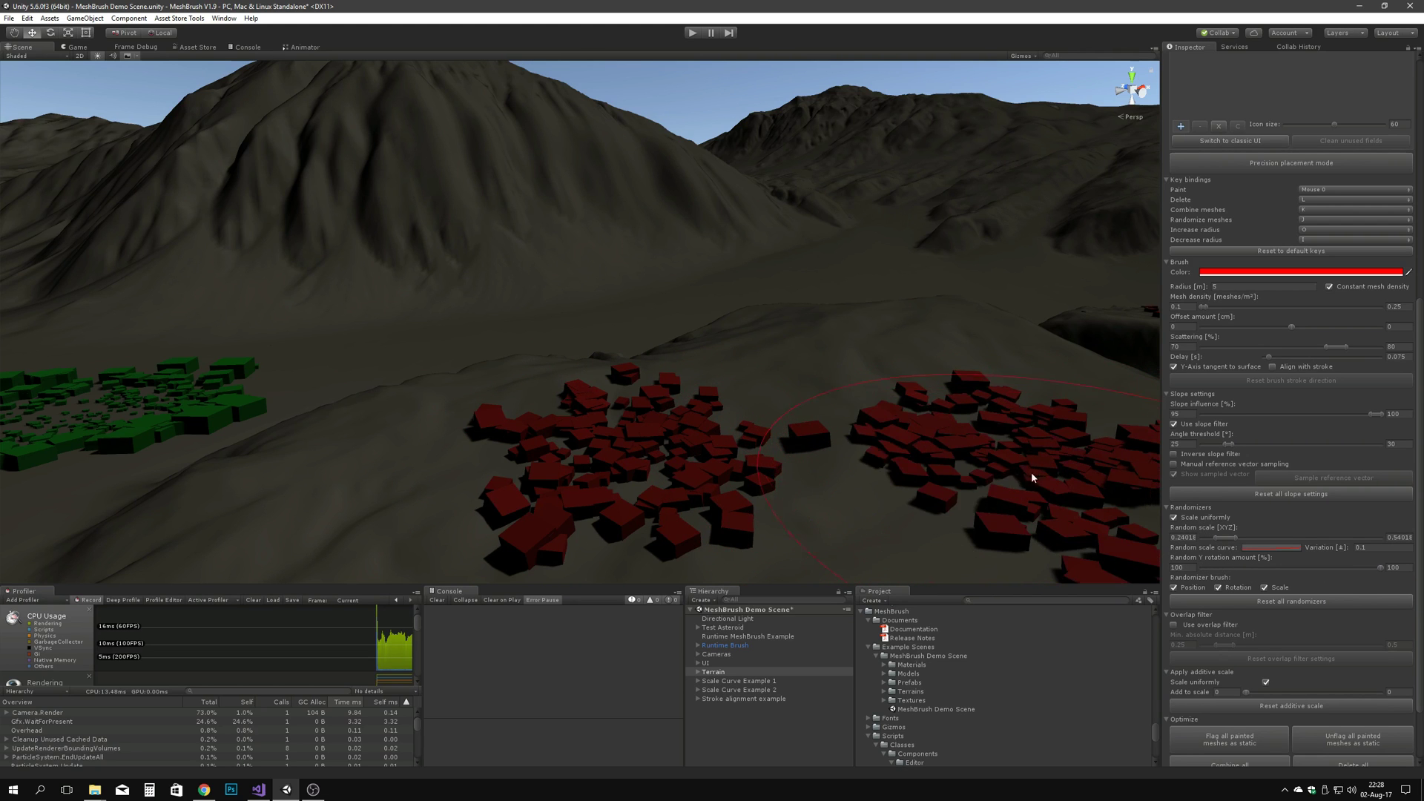
pyautogui.moveTo(1030, 472)
pyautogui.mouseDown(button='right')
pyautogui.moveTo(939, 413)
pyautogui.moveTo(931, 448)
pyautogui.moveTo(893, 465)
pyautogui.moveTo(842, 407)
pyautogui.moveTo(763, 420)
pyautogui.mouseUp(button='right')
pyautogui.press('l')
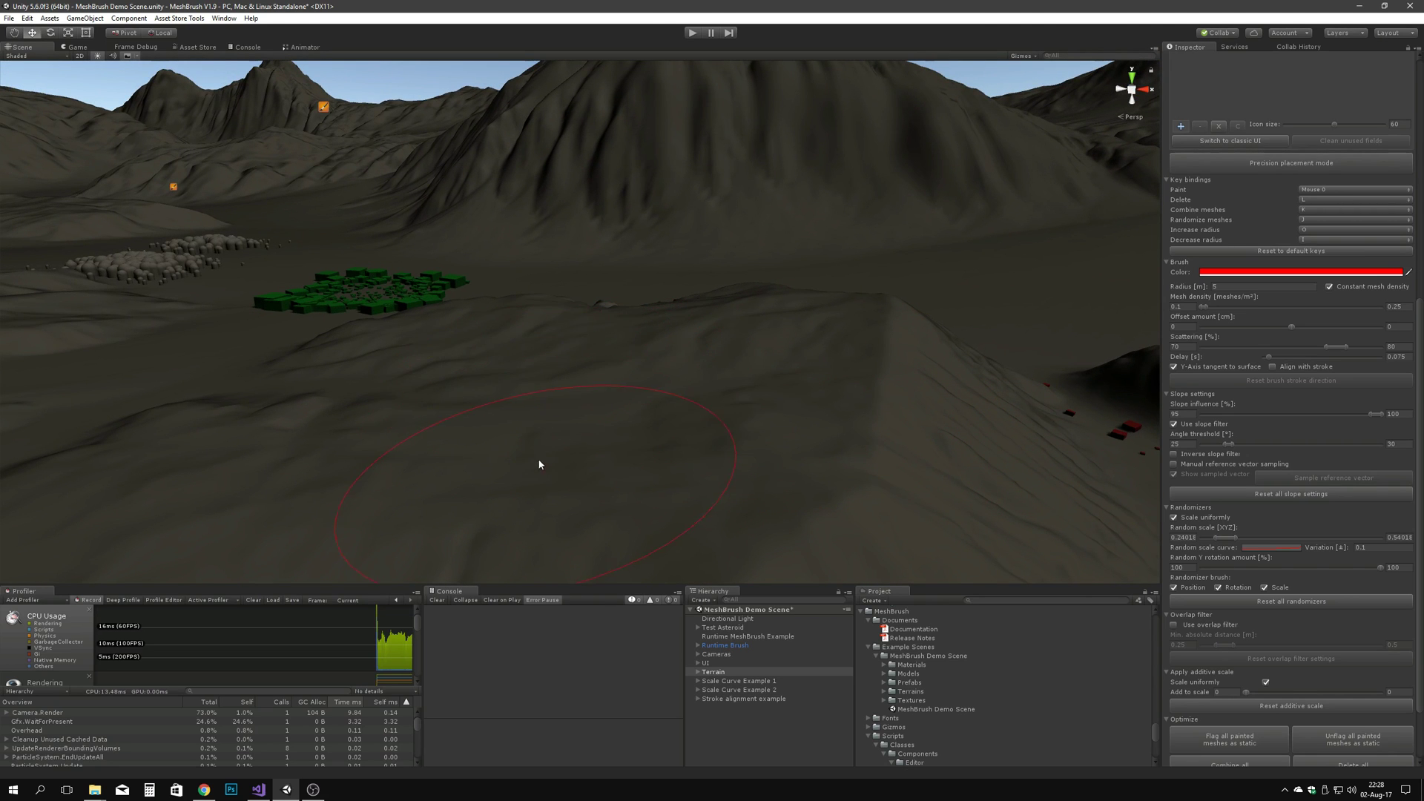
# Step: Paint a long stroke of red boxes across the flat ground at the foot of the mountain
pyautogui.moveTo(541, 467)
pyautogui.mouseDown(button='right')
pyautogui.moveTo(625, 432)
pyautogui.moveTo(630, 397)
pyautogui.moveTo(610, 375)
pyautogui.moveTo(521, 400)
pyautogui.moveTo(621, 456)
pyautogui.mouseUp(button='right')
pyautogui.moveTo(621, 457)
pyautogui.mouseDown()
pyautogui.moveTo(938, 464)
pyautogui.moveTo(791, 410)
pyautogui.moveTo(912, 496)
pyautogui.moveTo(1045, 519)
pyautogui.mouseUp()
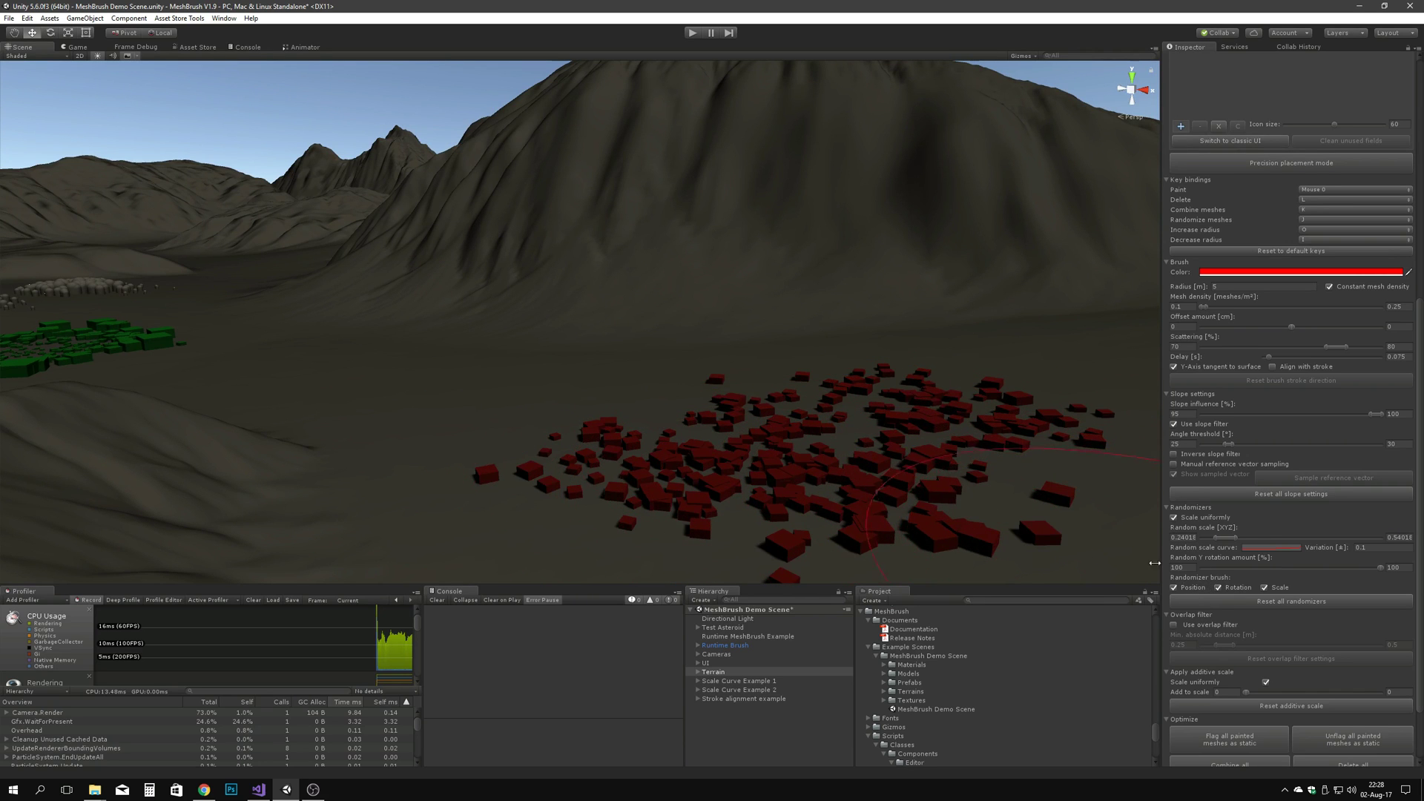
pyautogui.moveTo(916, 448); pyautogui.dragTo(871, 443, button='right')
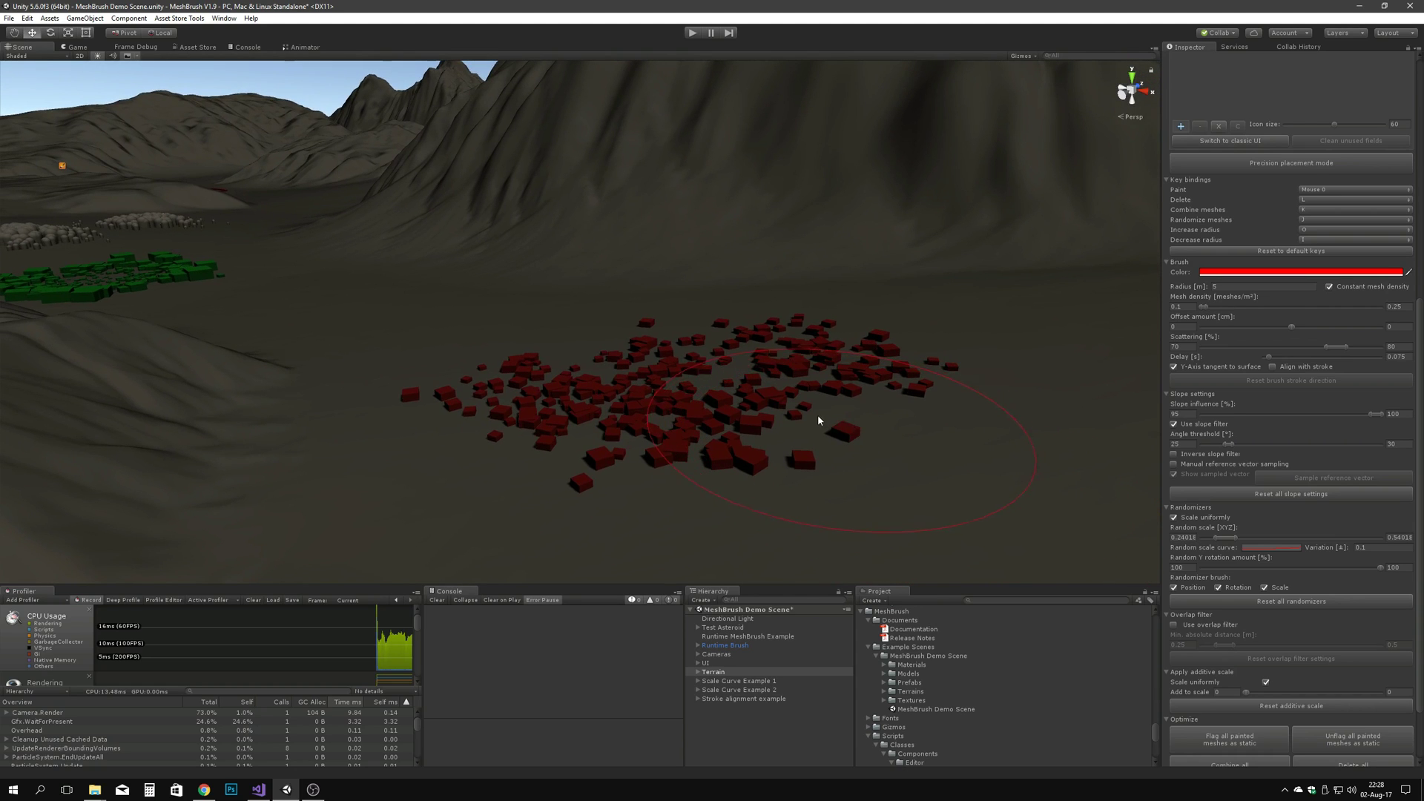
# Step: Randomize the painted red boxes in several spots with the position, rotation and scale randomizer brush
pyautogui.press('j')
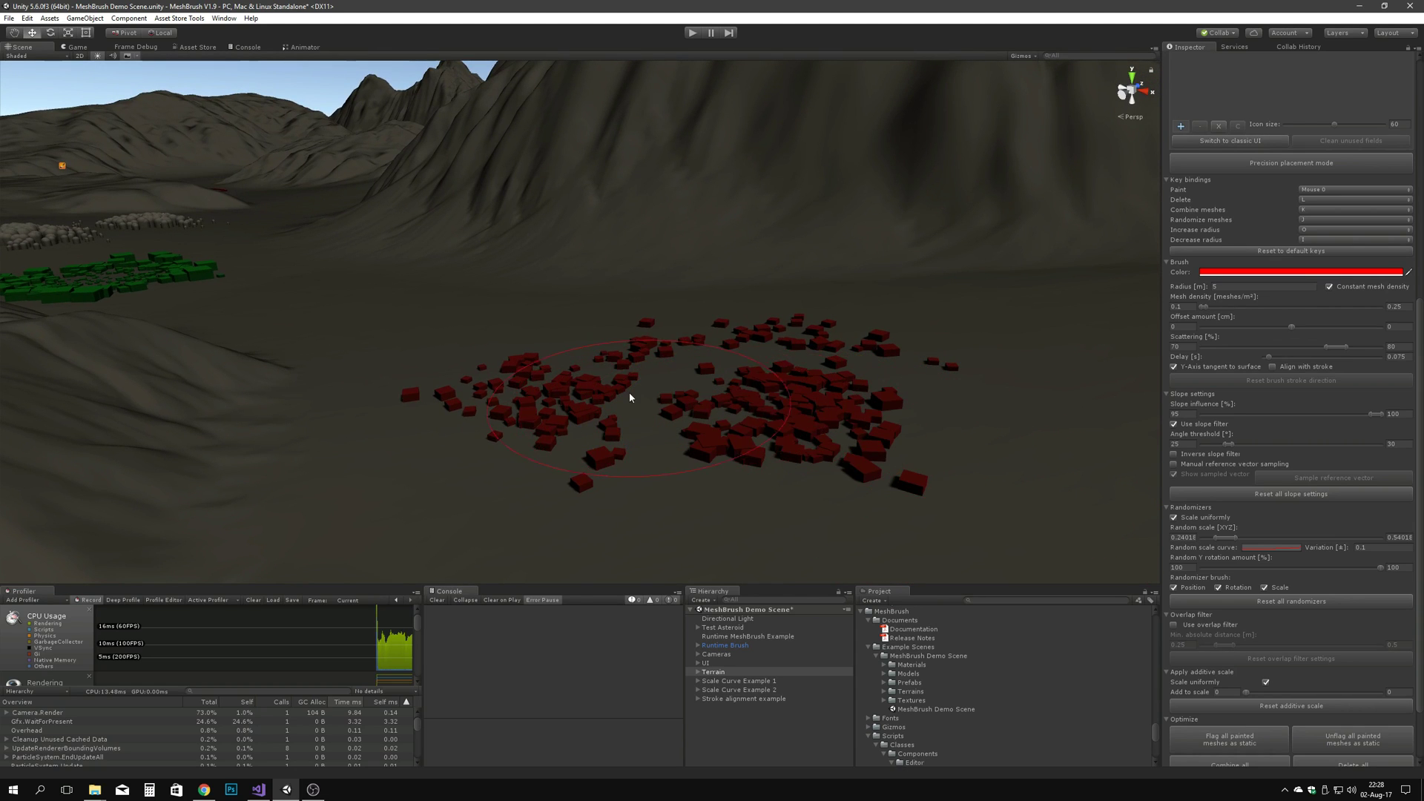
pyautogui.press('j')
pyautogui.press('j')
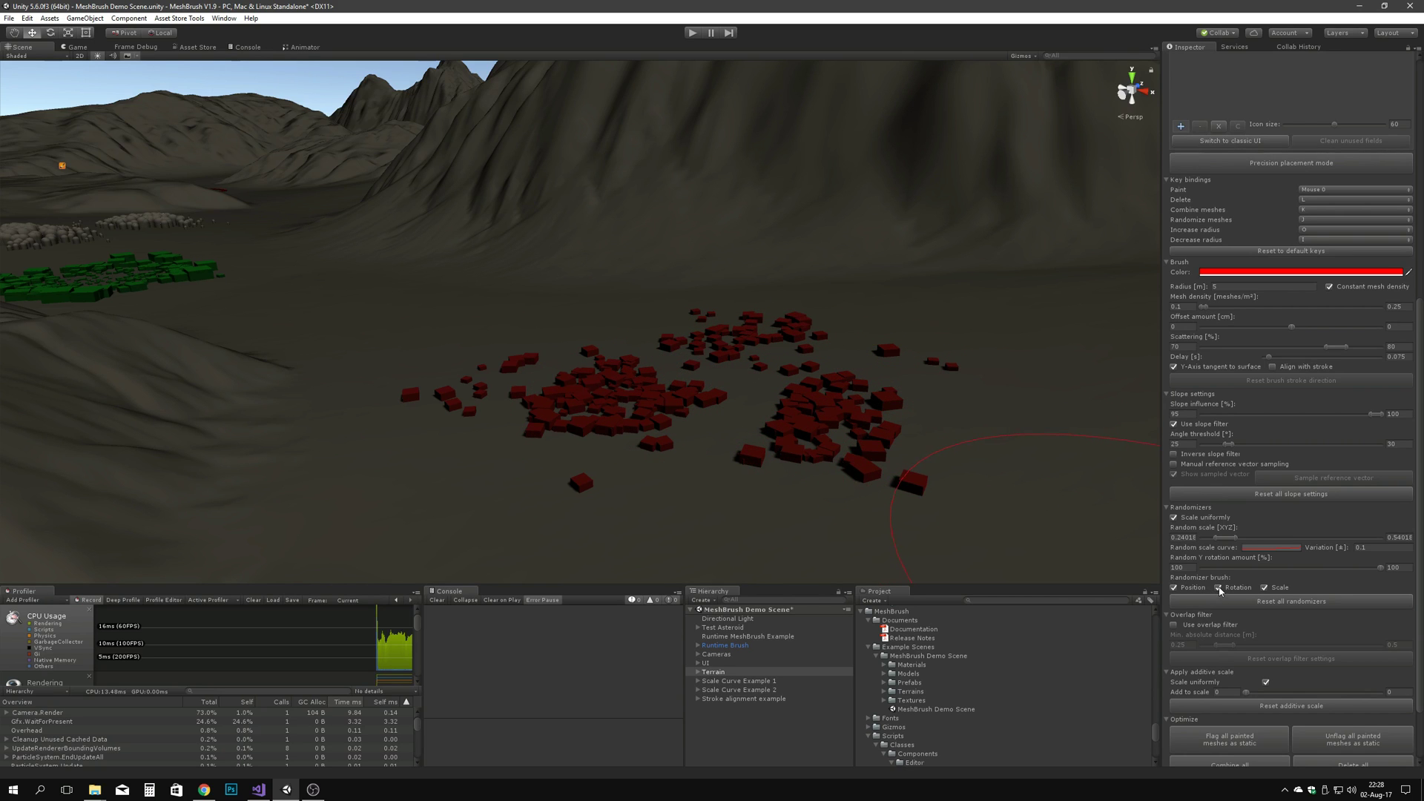
pyautogui.moveTo(840, 423); pyautogui.dragTo(847, 430, button='right')
pyautogui.press('j')
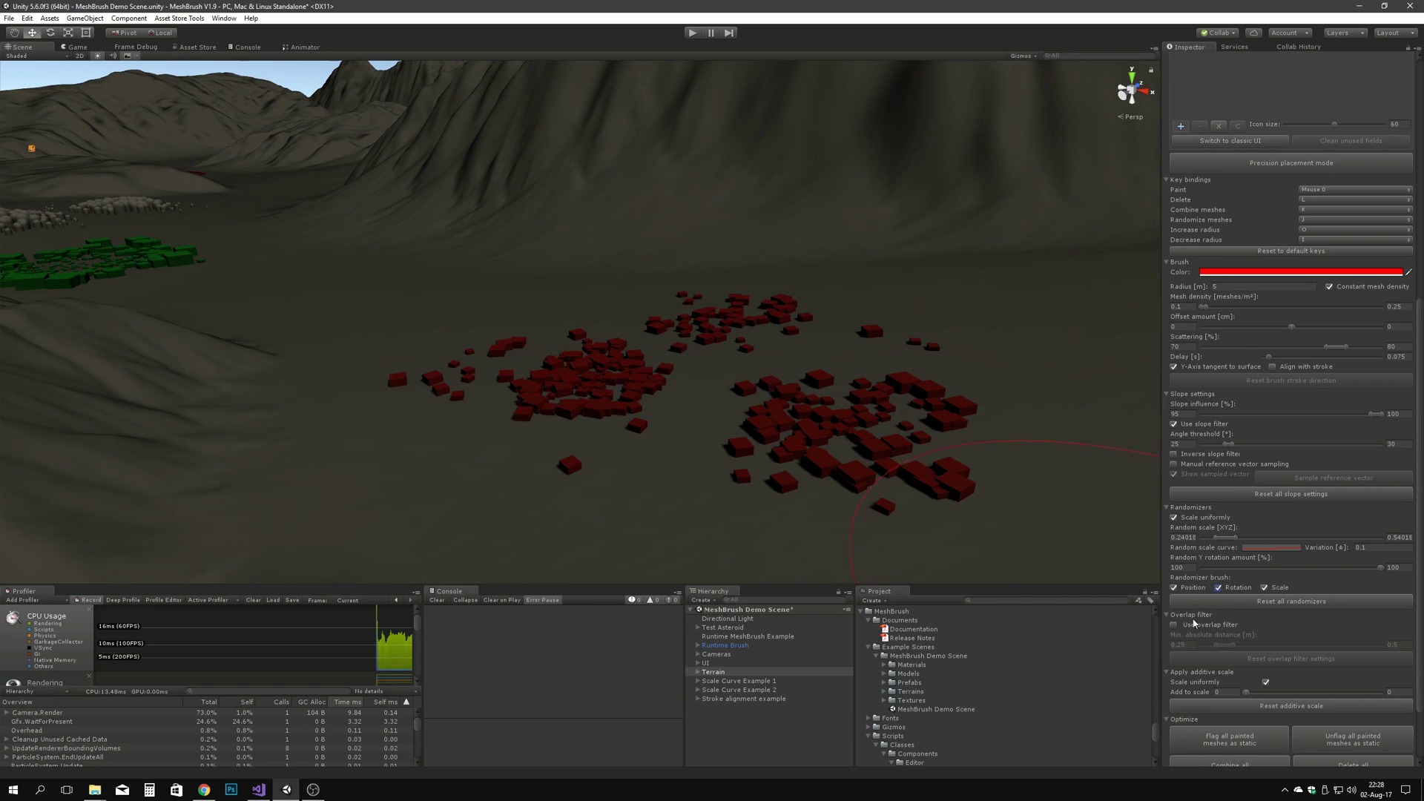
# Step: Enable the overlap filter, paint test clusters of red boxes on the ground, and delete all painted meshes
pyautogui.scroll(-3, 1193, 623)
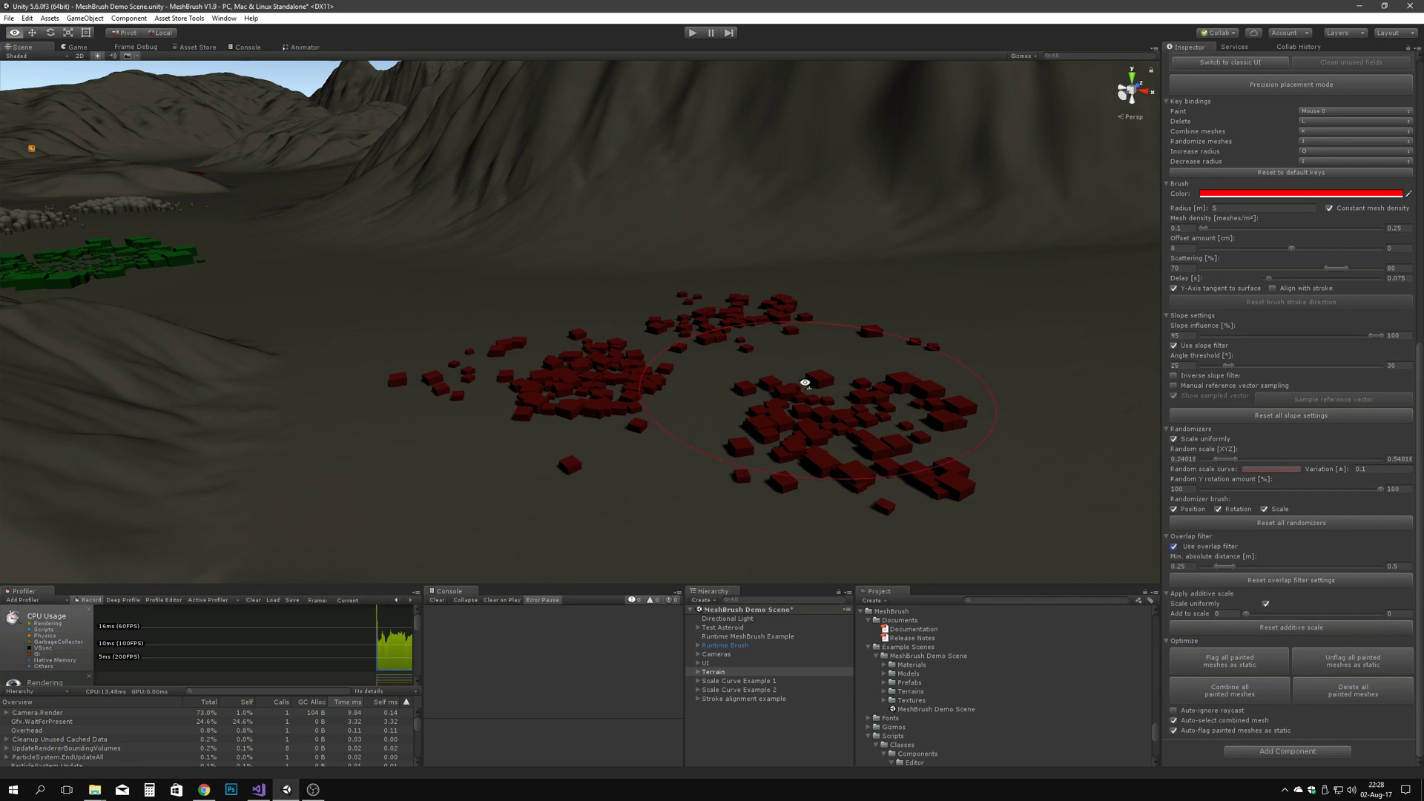
pyautogui.moveTo(805, 382)
pyautogui.keyDown('alt'); pyautogui.mouseDown()
pyautogui.moveTo(845, 385)
pyautogui.moveTo(789, 365)
pyautogui.mouseUp(); pyautogui.keyUp('alt')
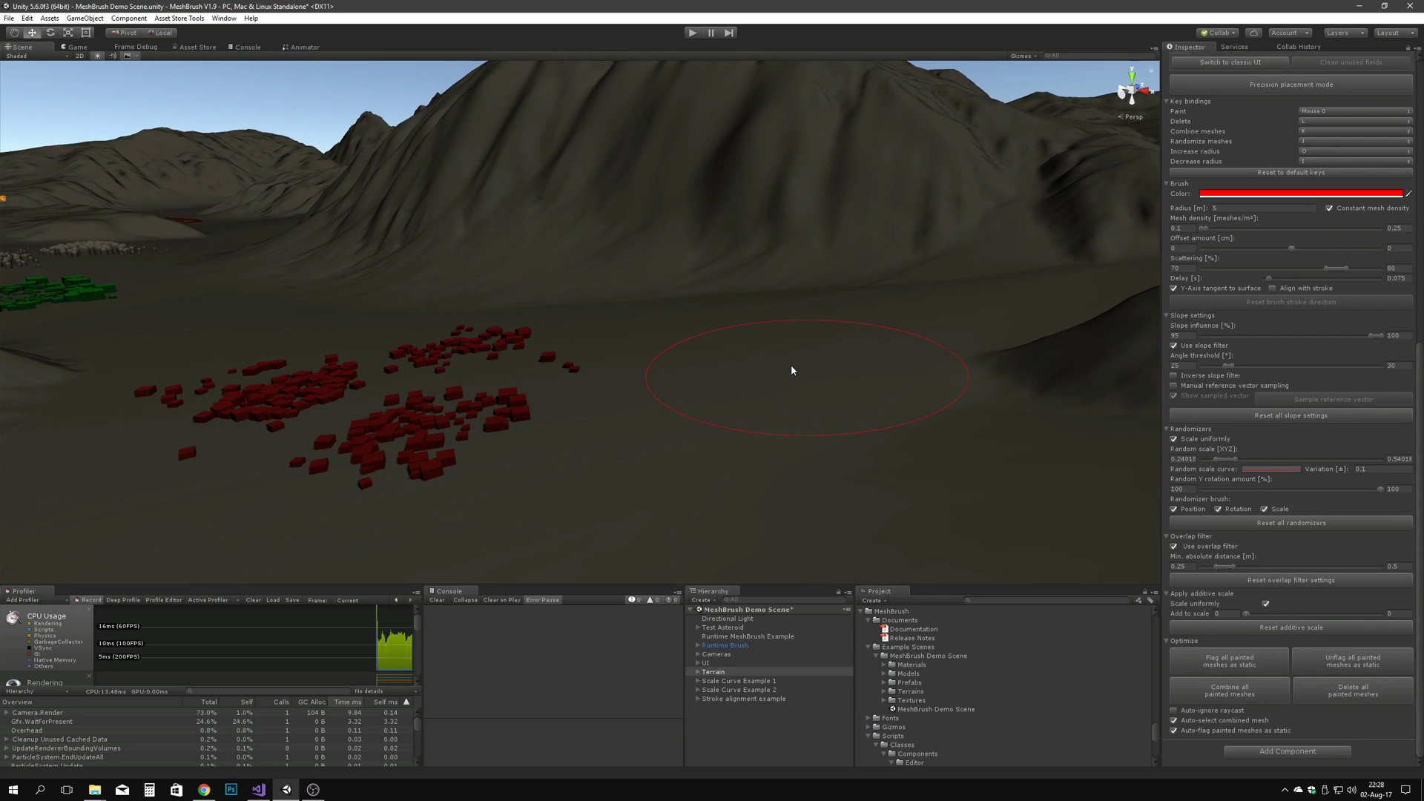
pyautogui.moveTo(757, 427); pyautogui.dragTo(782, 428)
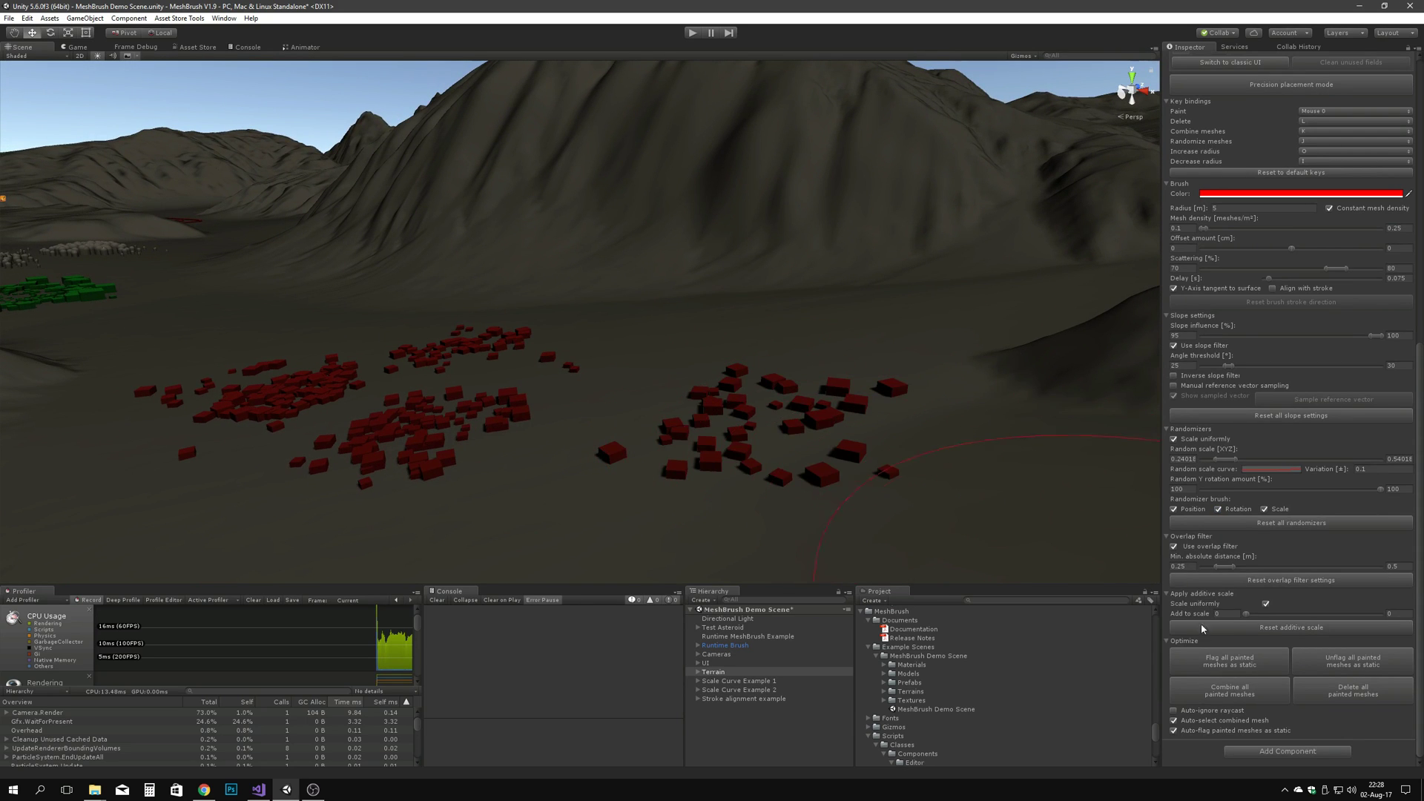
pyautogui.click(1325, 693)
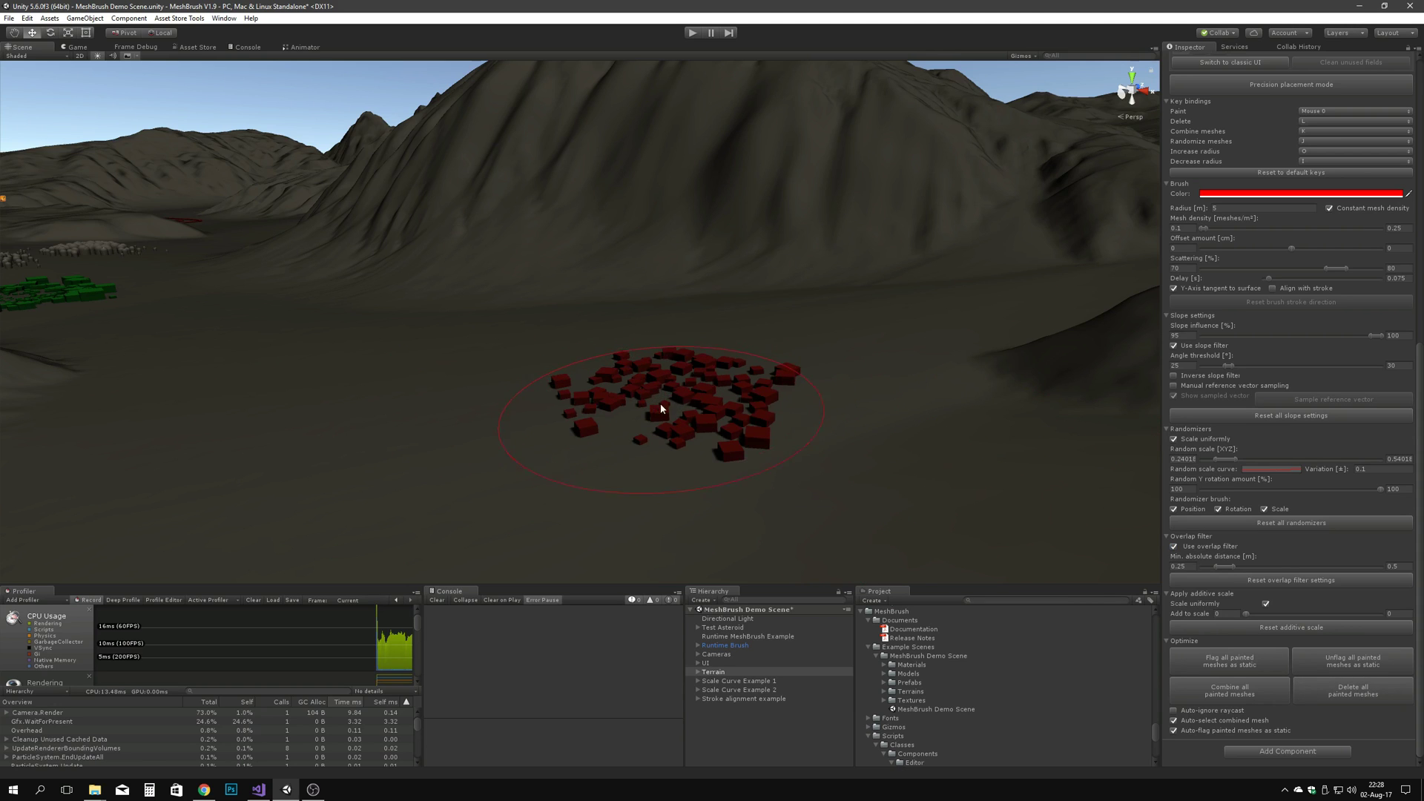
pyautogui.click(1355, 692)
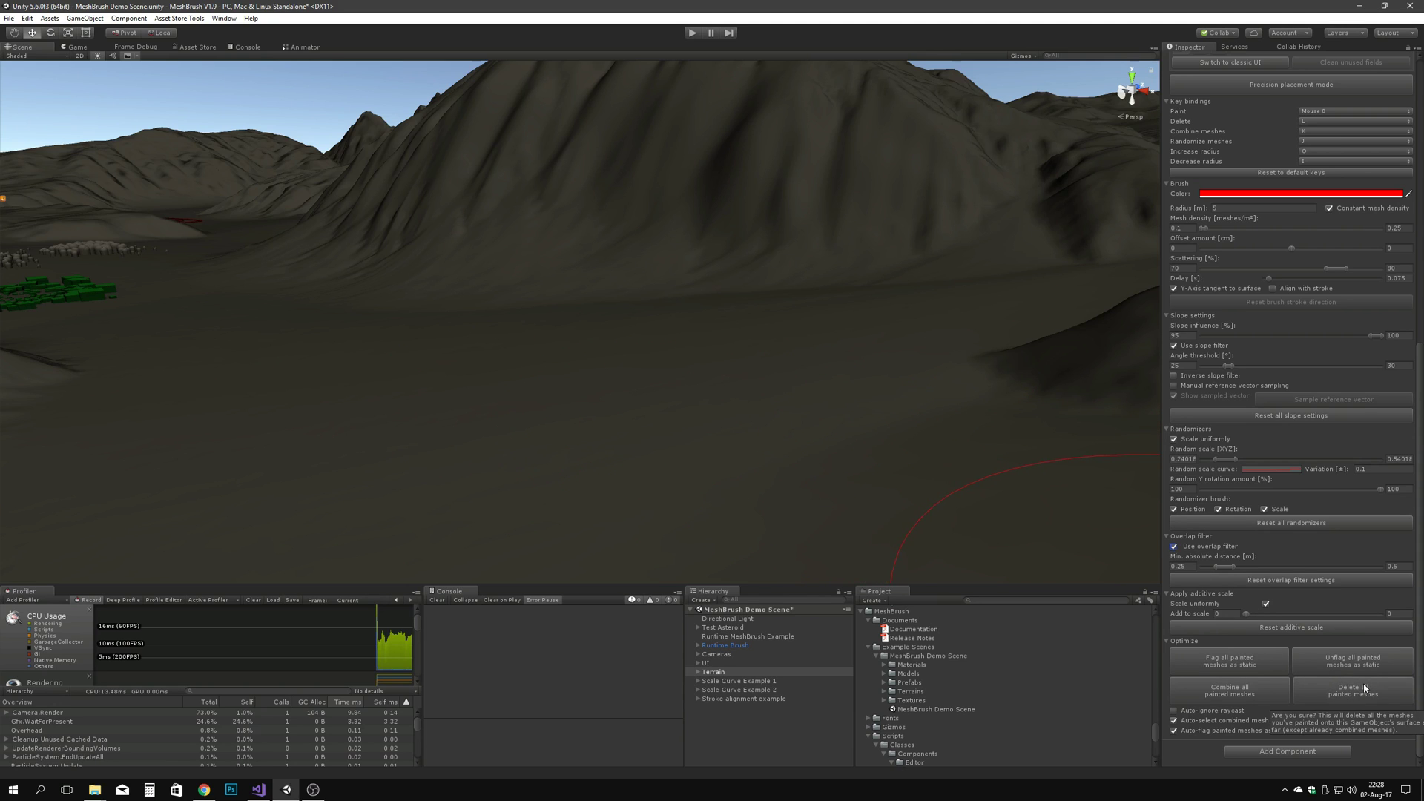
# Step: Paint and delete test clusters with the overlap filter's minimum absolute distance at 1.2173–1.4673 m and at 0–0.25 m
pyautogui.moveTo(732, 436); pyautogui.dragTo(733, 436)
pyautogui.click(1367, 692)
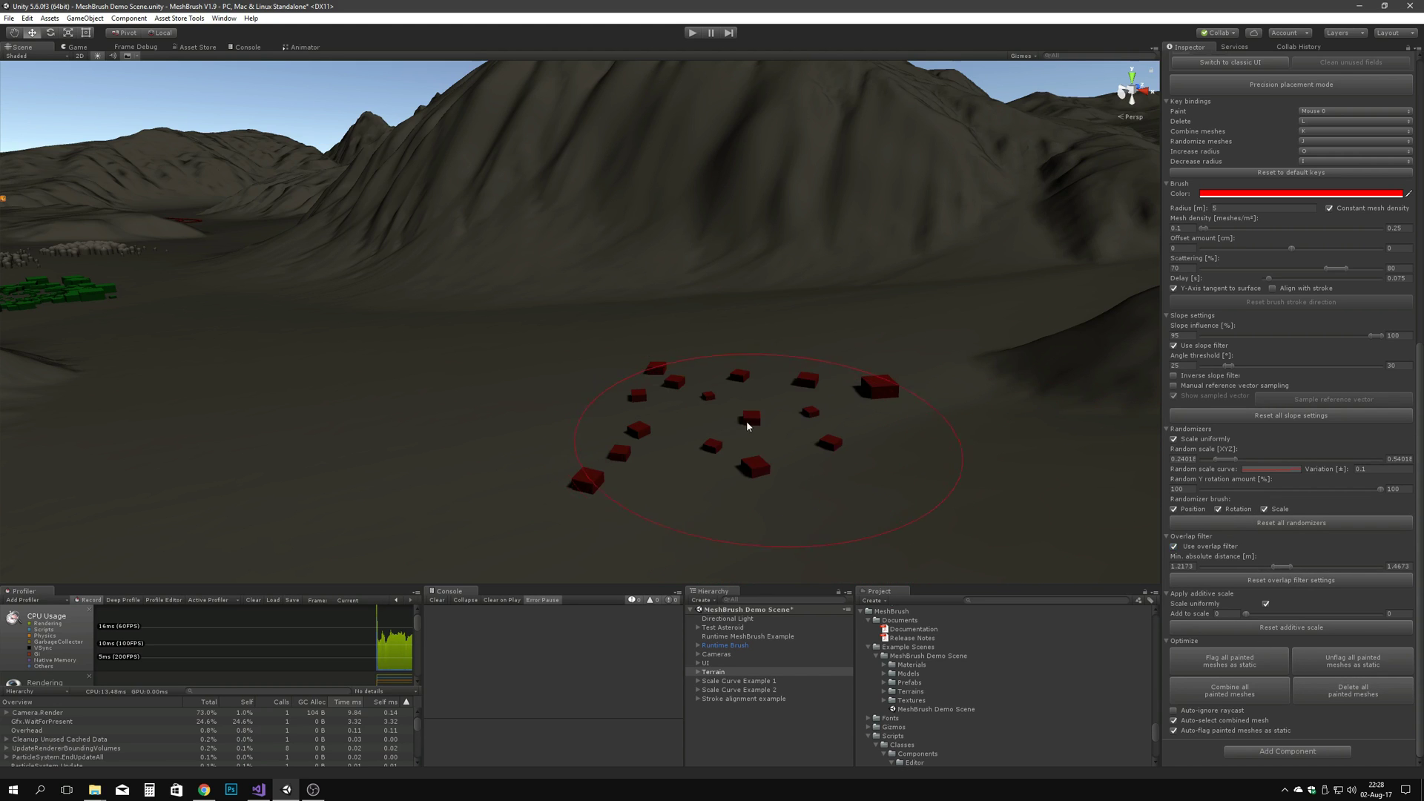
pyautogui.click(1338, 697)
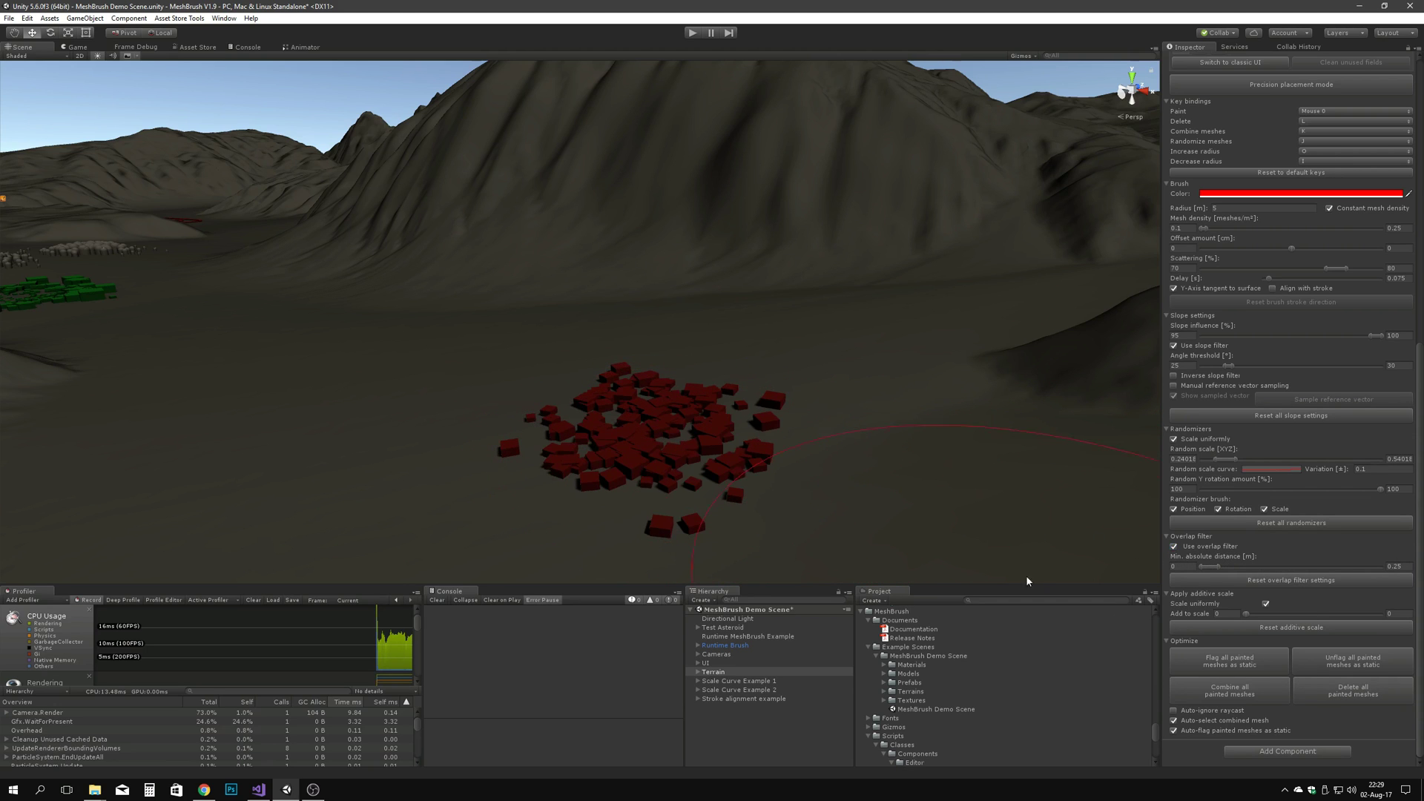
pyautogui.click(1338, 697)
# Step: Paint and delete test clusters with the overlap filter's minimum absolute distance at 0.1776–0.4276 m and at 0.4206–0.6706 m
pyautogui.moveTo(946, 452)
pyautogui.mouseDown(button='right')
pyautogui.moveTo(801, 405)
pyautogui.moveTo(802, 422)
pyautogui.moveTo(985, 453)
pyautogui.mouseUp(button='right')
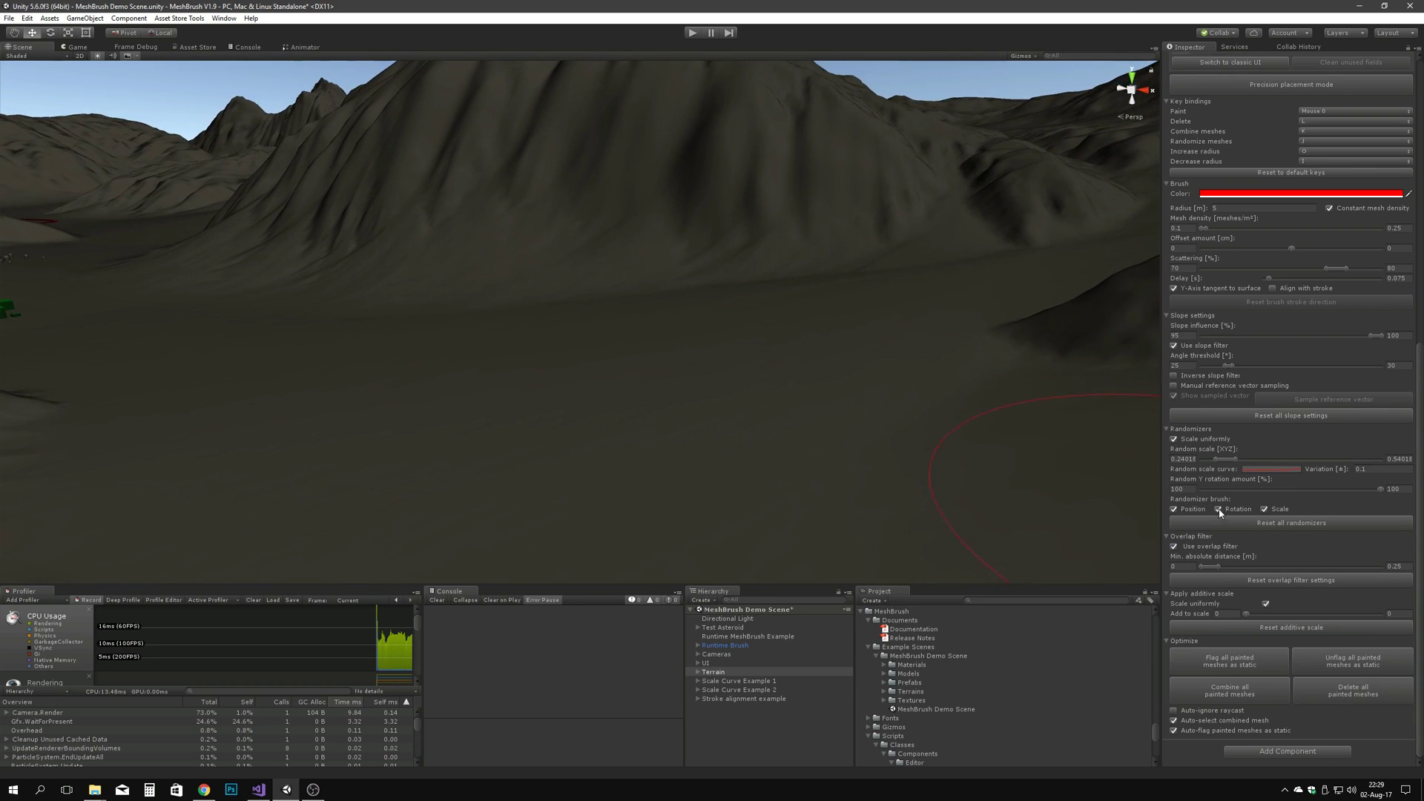
pyautogui.moveTo(677, 430); pyautogui.dragTo(684, 430)
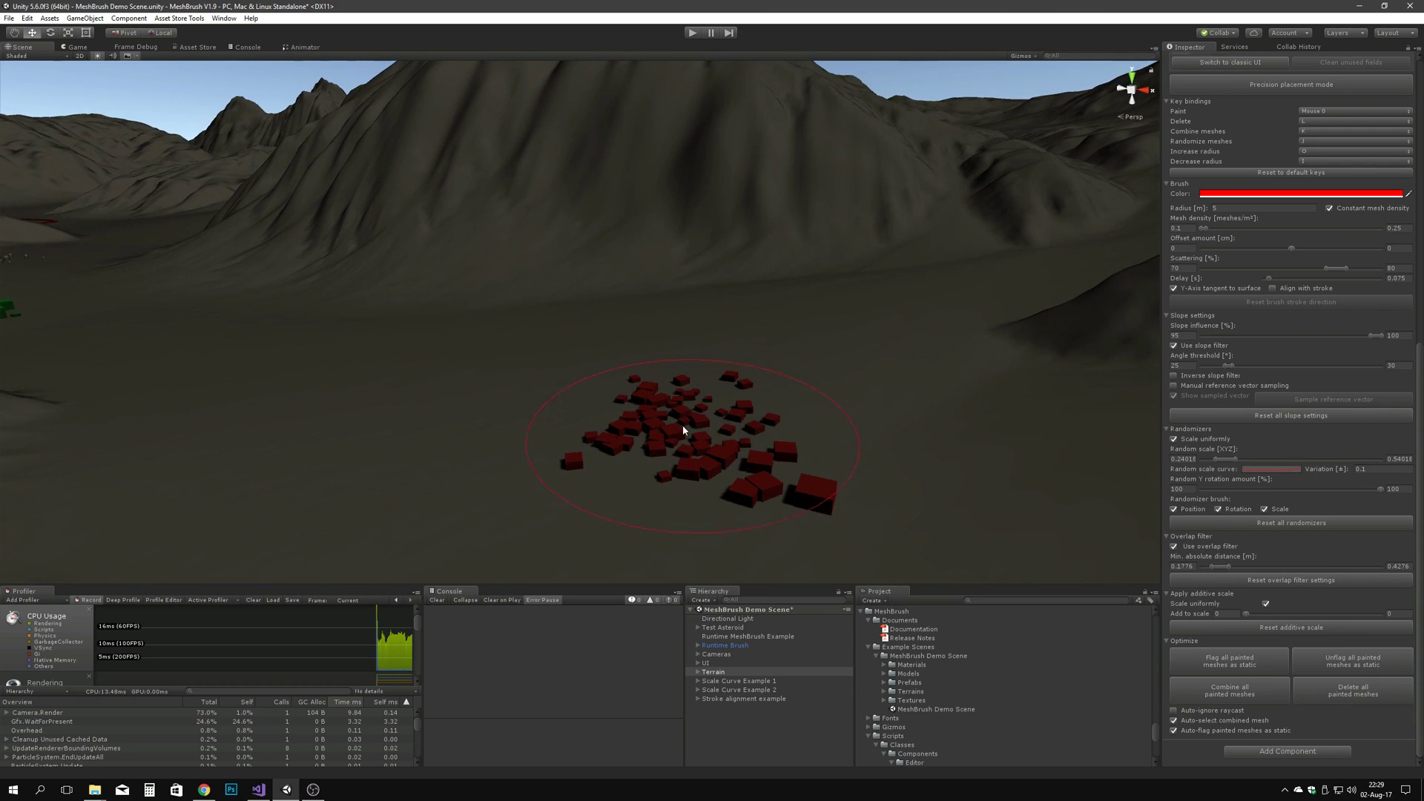
pyautogui.click(1352, 691)
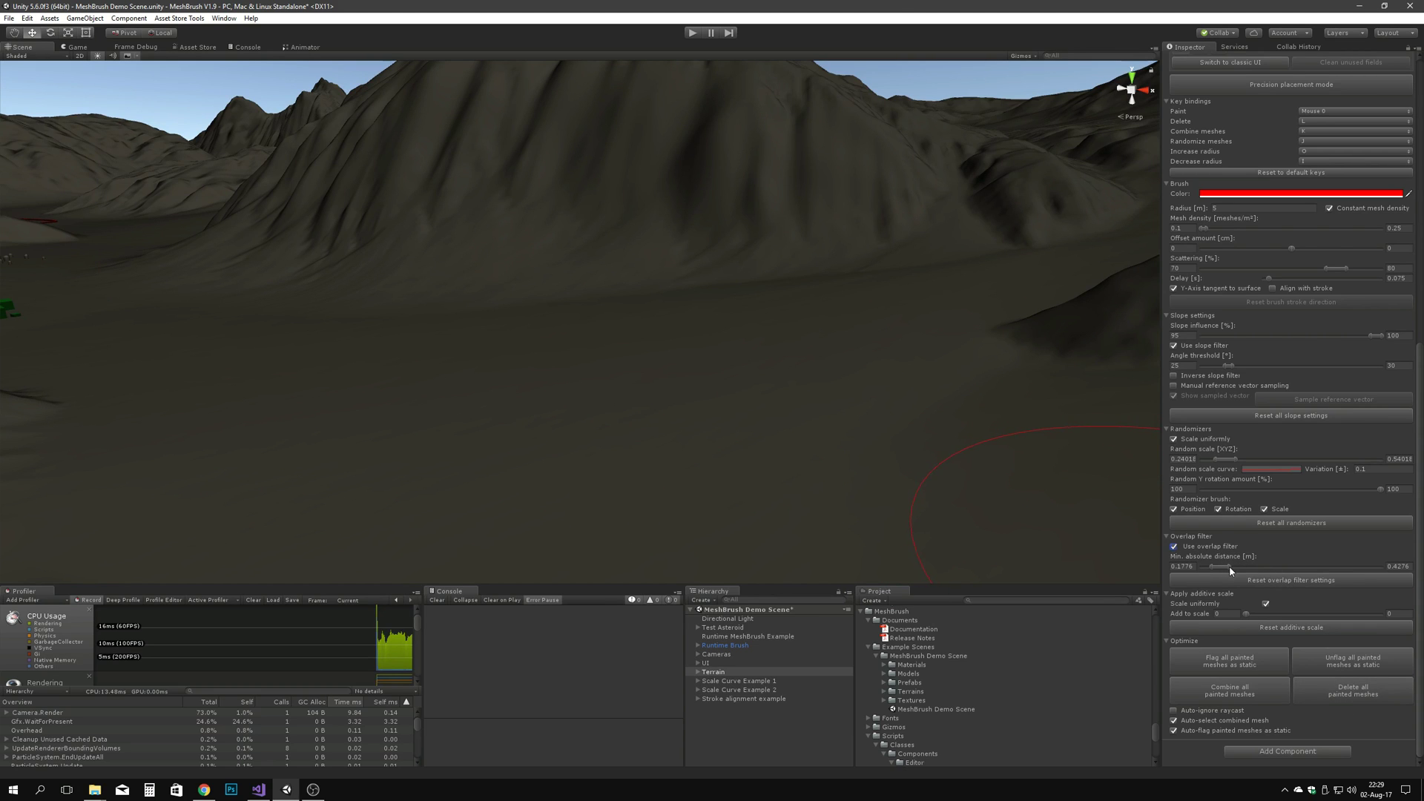
pyautogui.moveTo(902, 504)
pyautogui.mouseDown()
pyautogui.moveTo(808, 479)
pyautogui.moveTo(818, 489)
pyautogui.mouseUp()
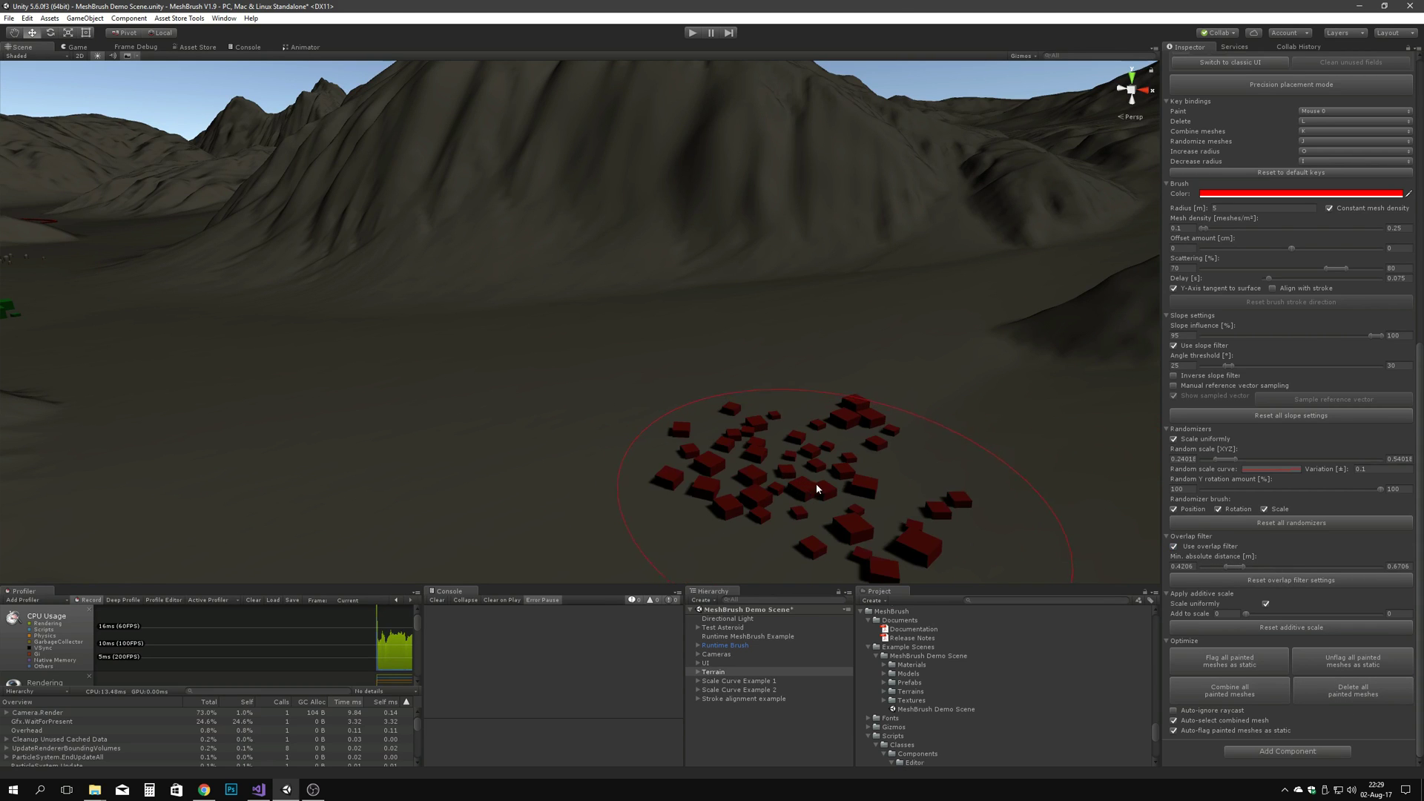
pyautogui.click(1351, 694)
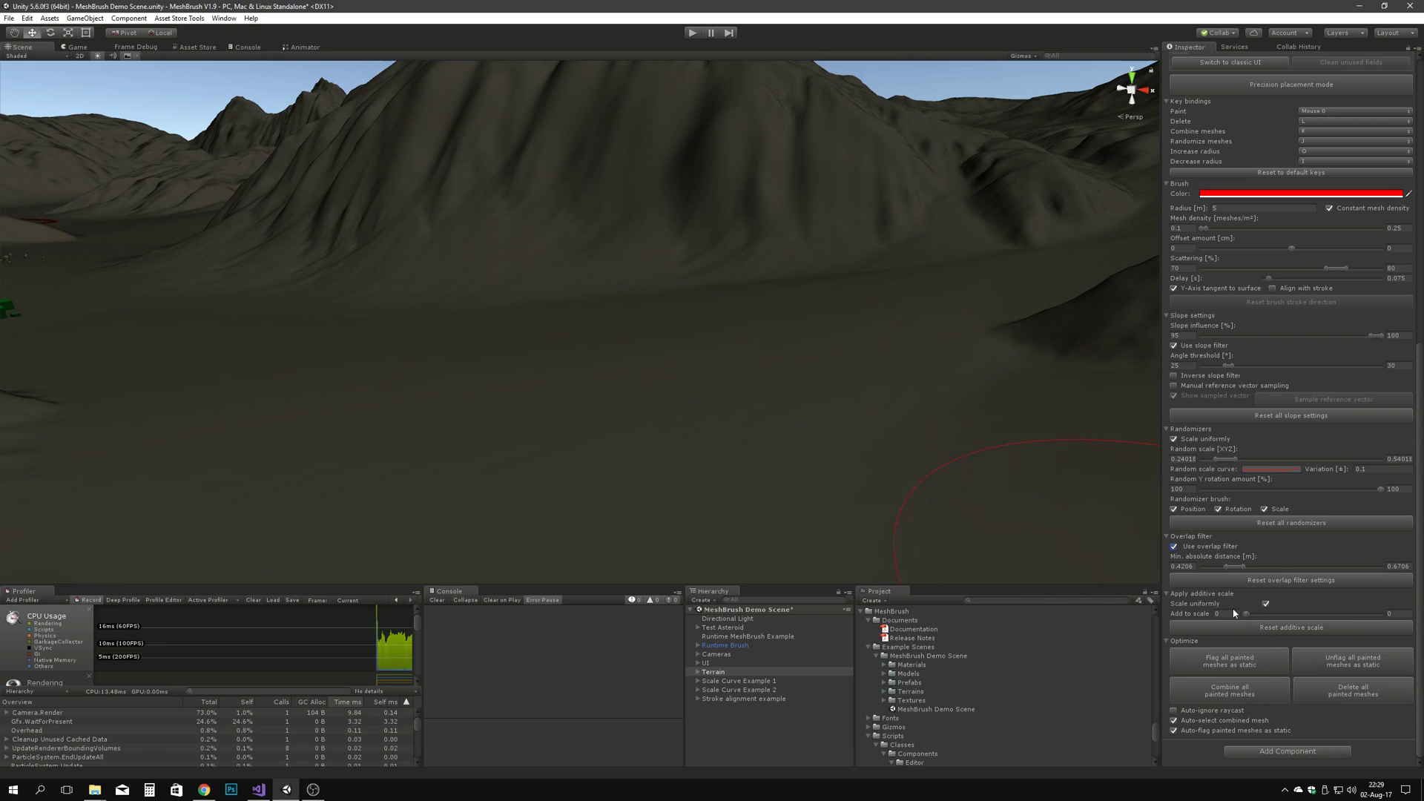
# Step: Paint a box cluster with an additive scale of 0.33471, and replace it with one using a range of 0.33471–0.68181
pyautogui.moveTo(850, 472); pyautogui.dragTo(787, 451)
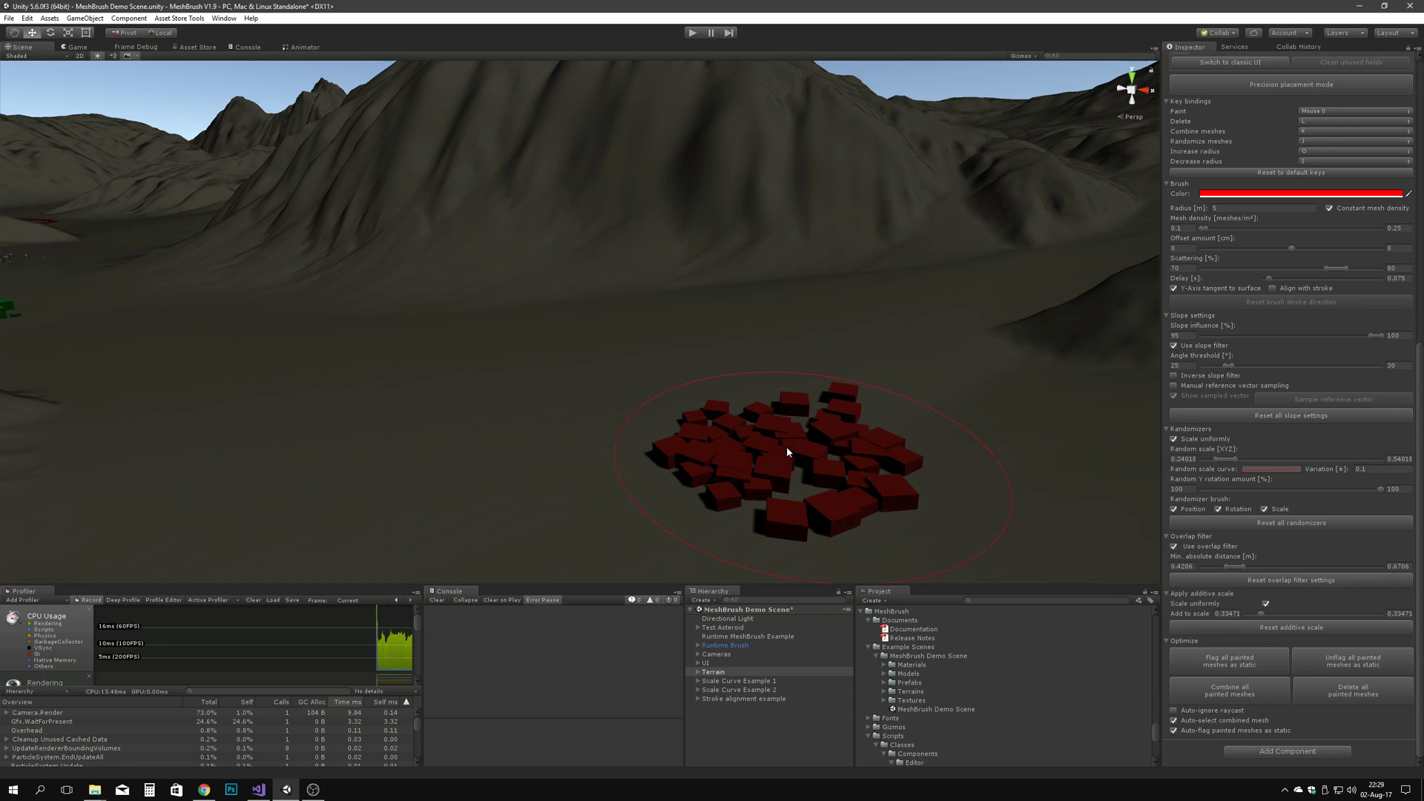
pyautogui.click(1334, 697)
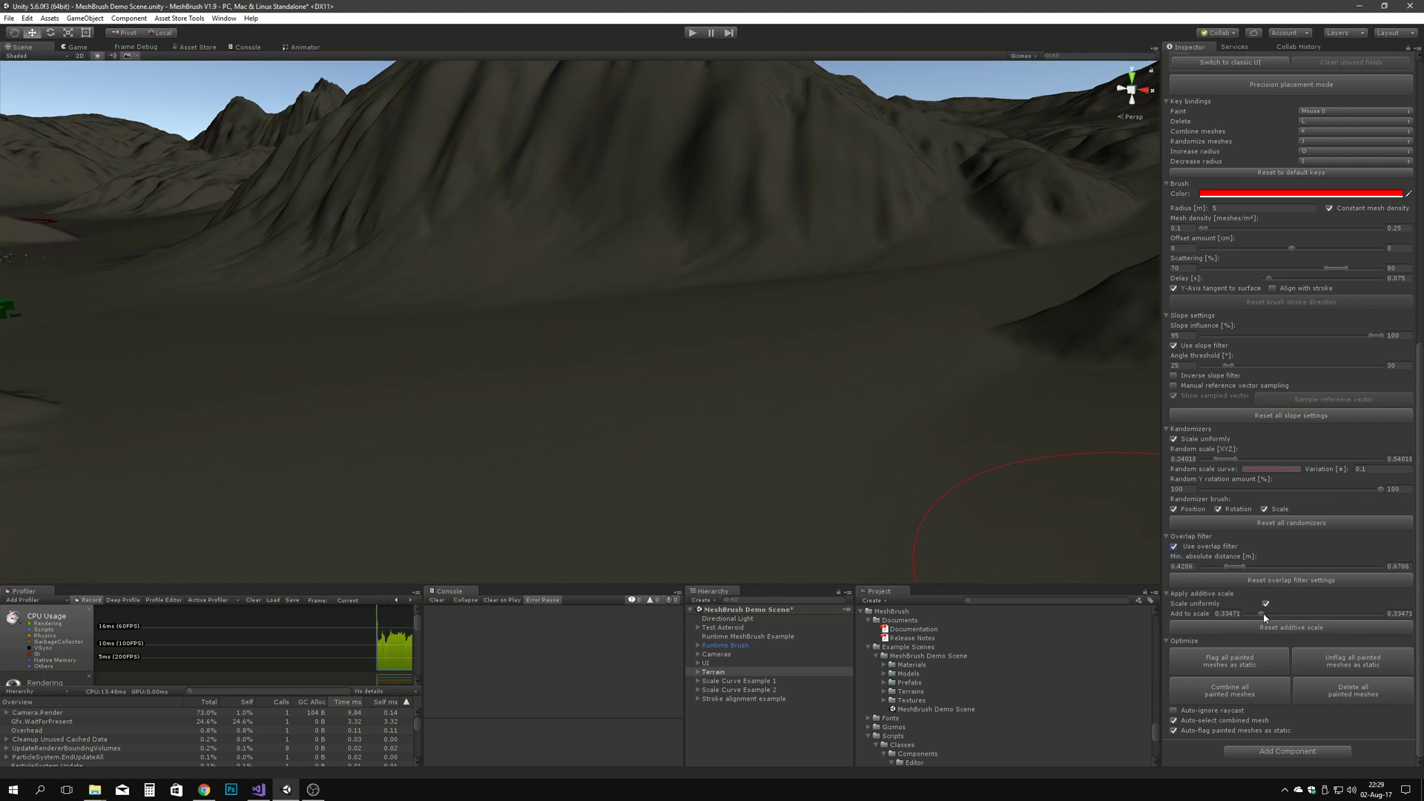
pyautogui.moveTo(743, 461); pyautogui.dragTo(742, 448)
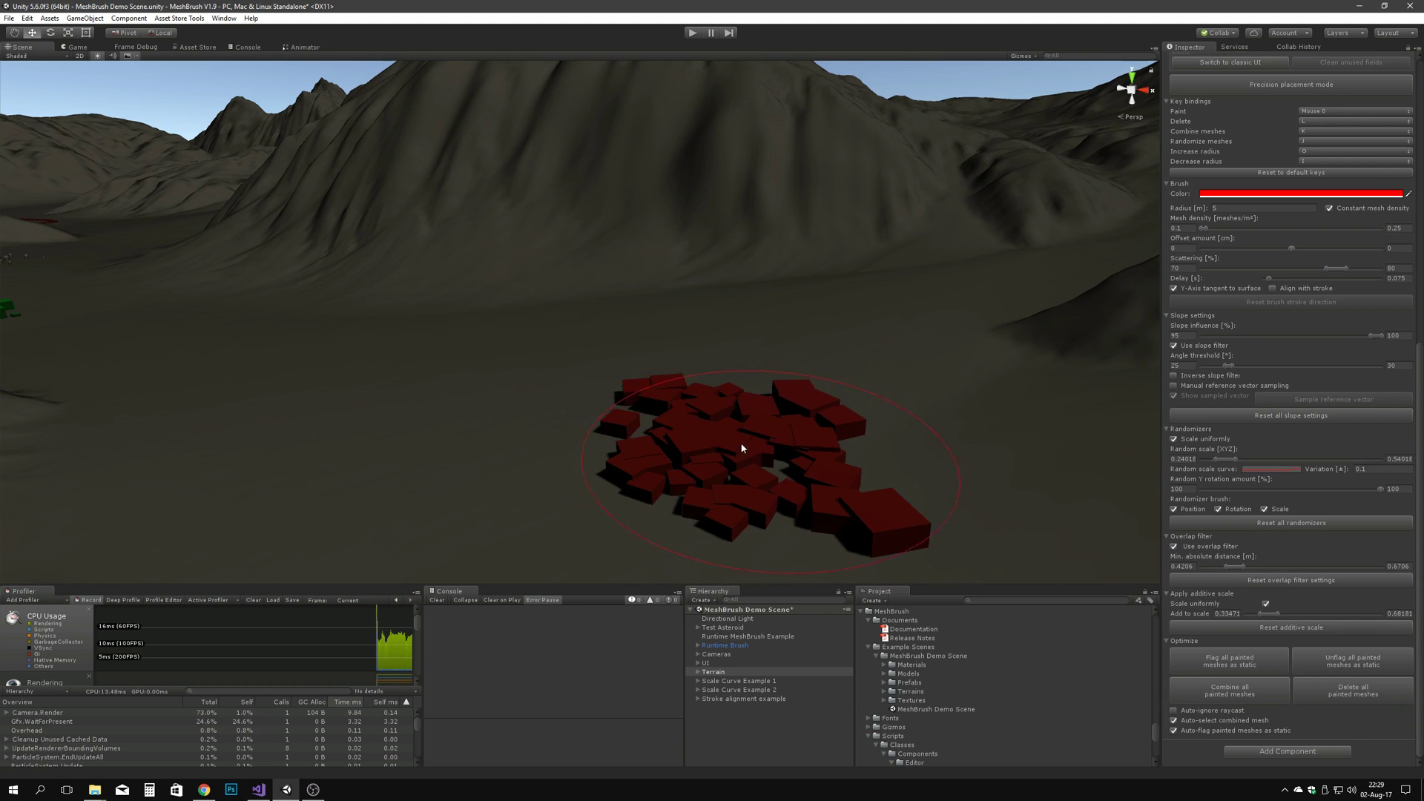
# Step: Replace the box cluster with one painted at an additive scale of -0.5 to 0.34710, and combine all painted meshes
pyautogui.click(1307, 691)
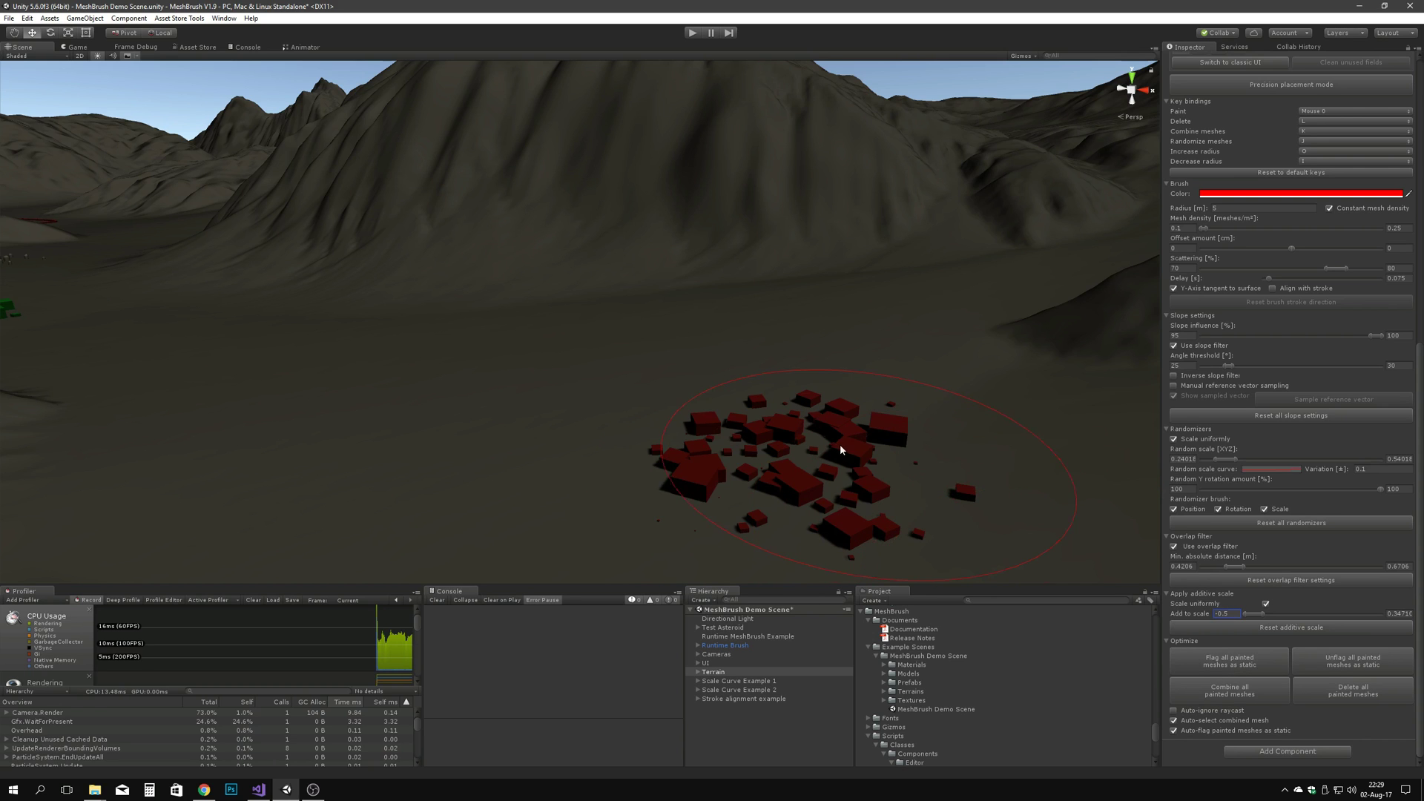
pyautogui.keyDown('alt'); pyautogui.moveTo(840, 450); pyautogui.dragTo(797, 437); pyautogui.keyUp('alt')
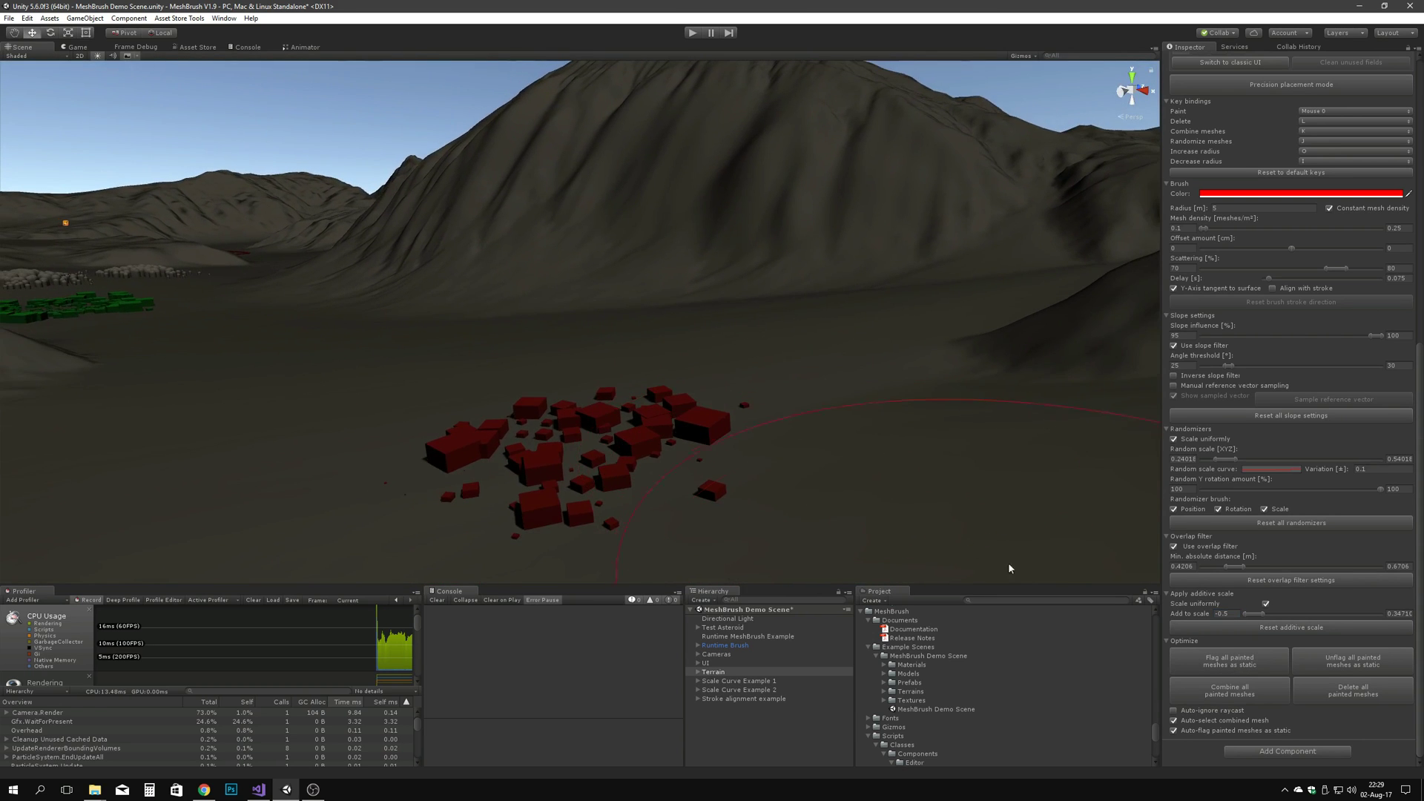
pyautogui.click(1227, 691)
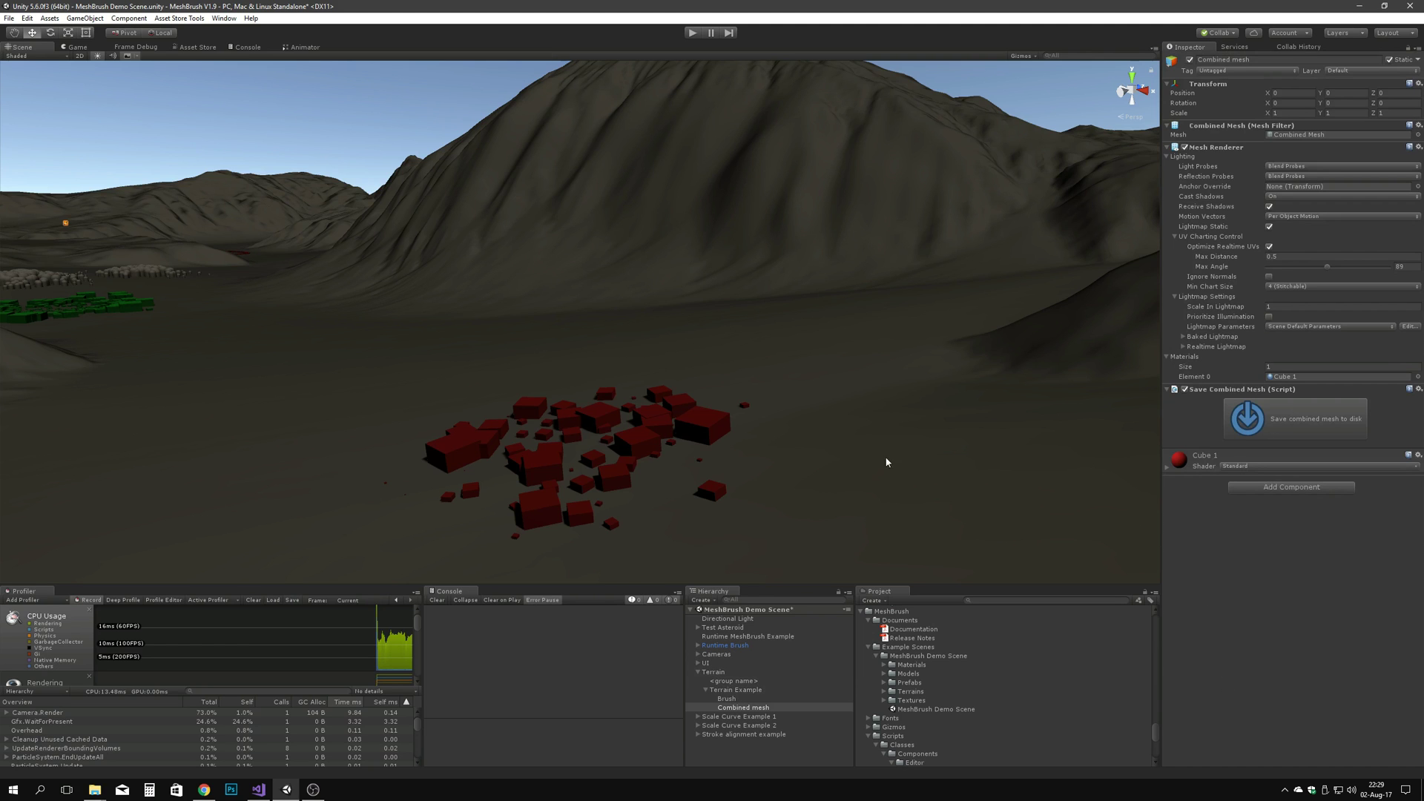
# Step: Reselect the Terrain and paint a scattered group of red boxes beside the combined cluster
pyautogui.click(827, 496)
pyautogui.keyDown('alt'); pyautogui.moveTo(827, 495); pyautogui.dragTo(896, 513); pyautogui.keyUp('alt')
pyautogui.scroll(-10, 1266, 634)
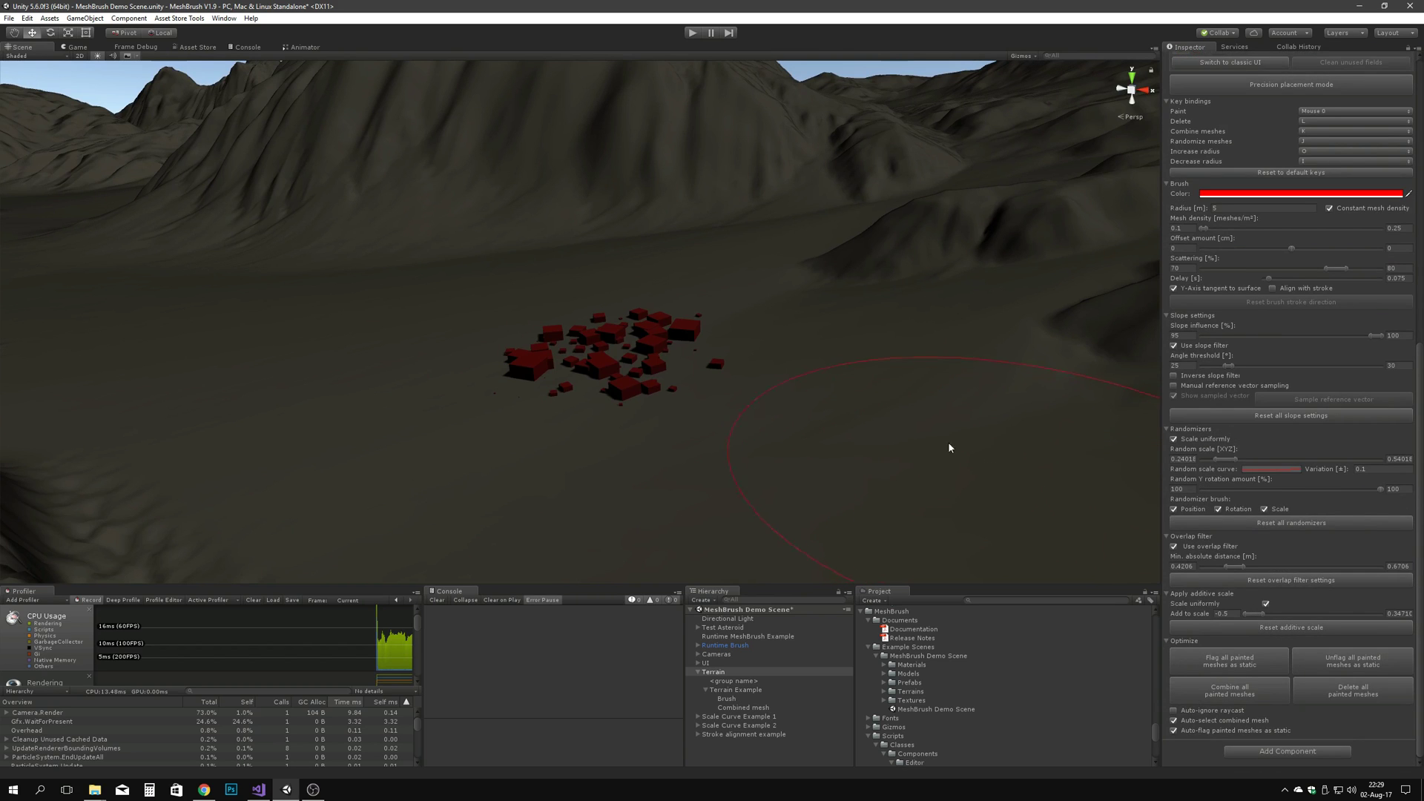
pyautogui.keyDown('alt'); pyautogui.moveTo(819, 421); pyautogui.dragTo(797, 407); pyautogui.keyUp('alt')
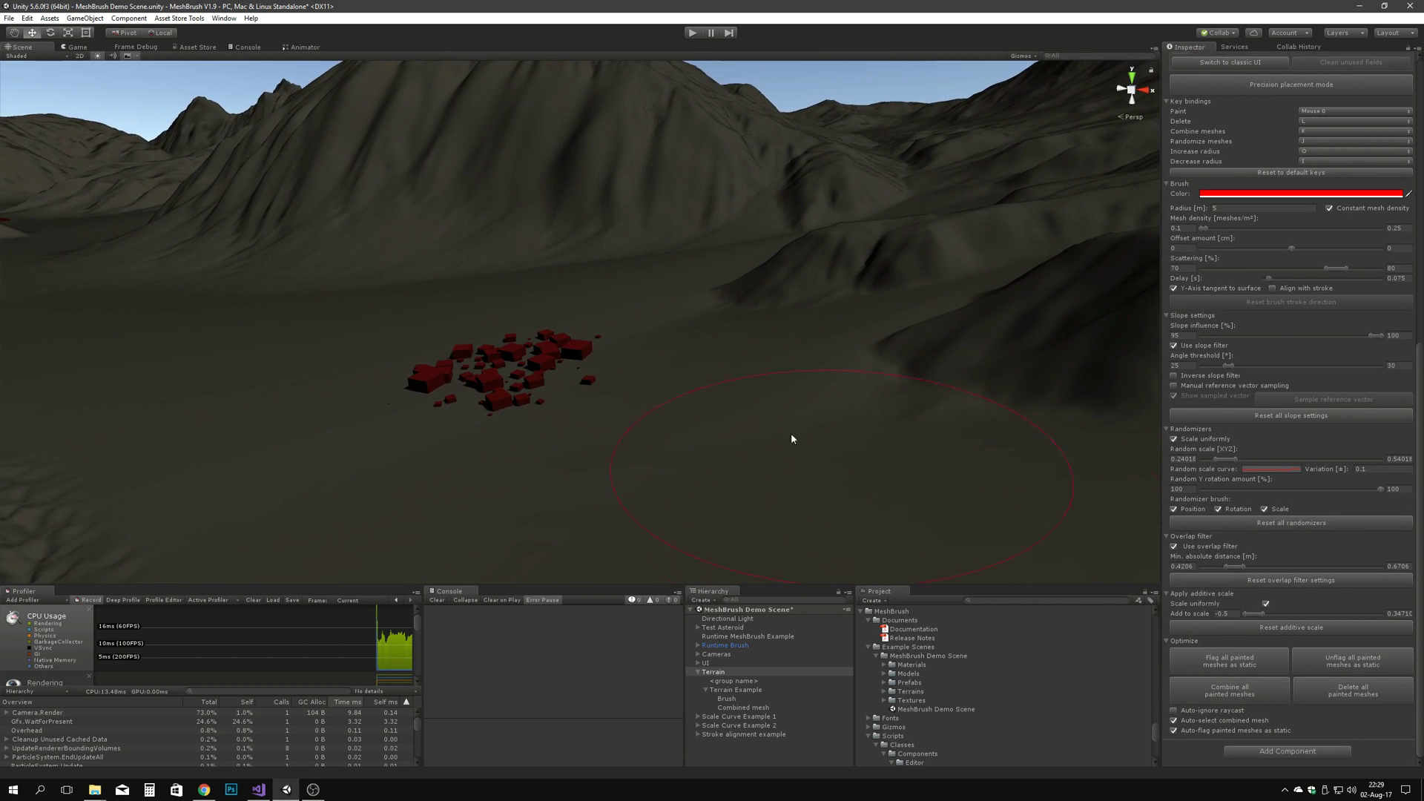
pyautogui.press('s')
pyautogui.moveTo(834, 434)
pyautogui.mouseDown(button='right')
pyautogui.moveTo(845, 470)
pyautogui.moveTo(822, 452)
pyautogui.mouseUp(button='right')
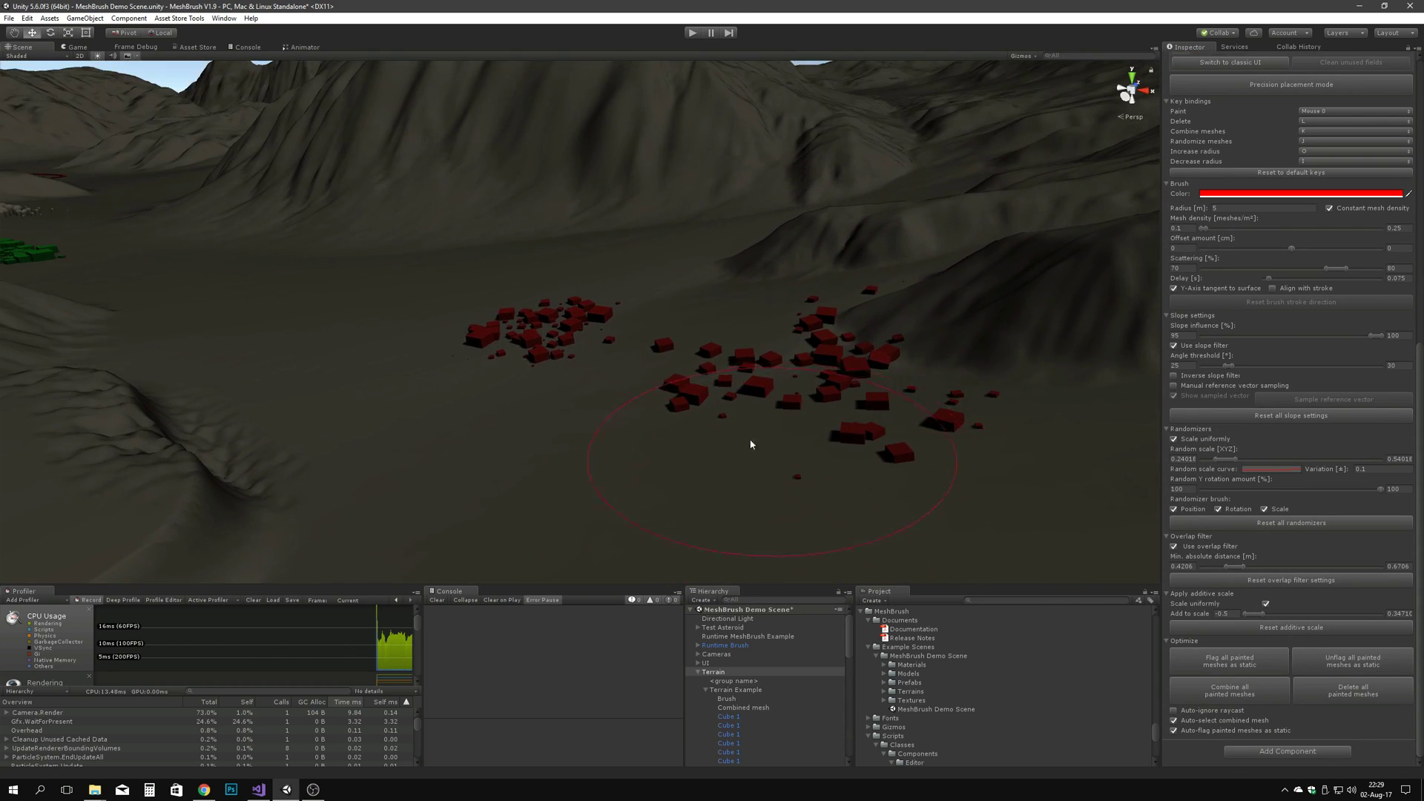
# Step: Combine only the painted boxes inside the brush area and reselect the Terrain
pyautogui.press('k')
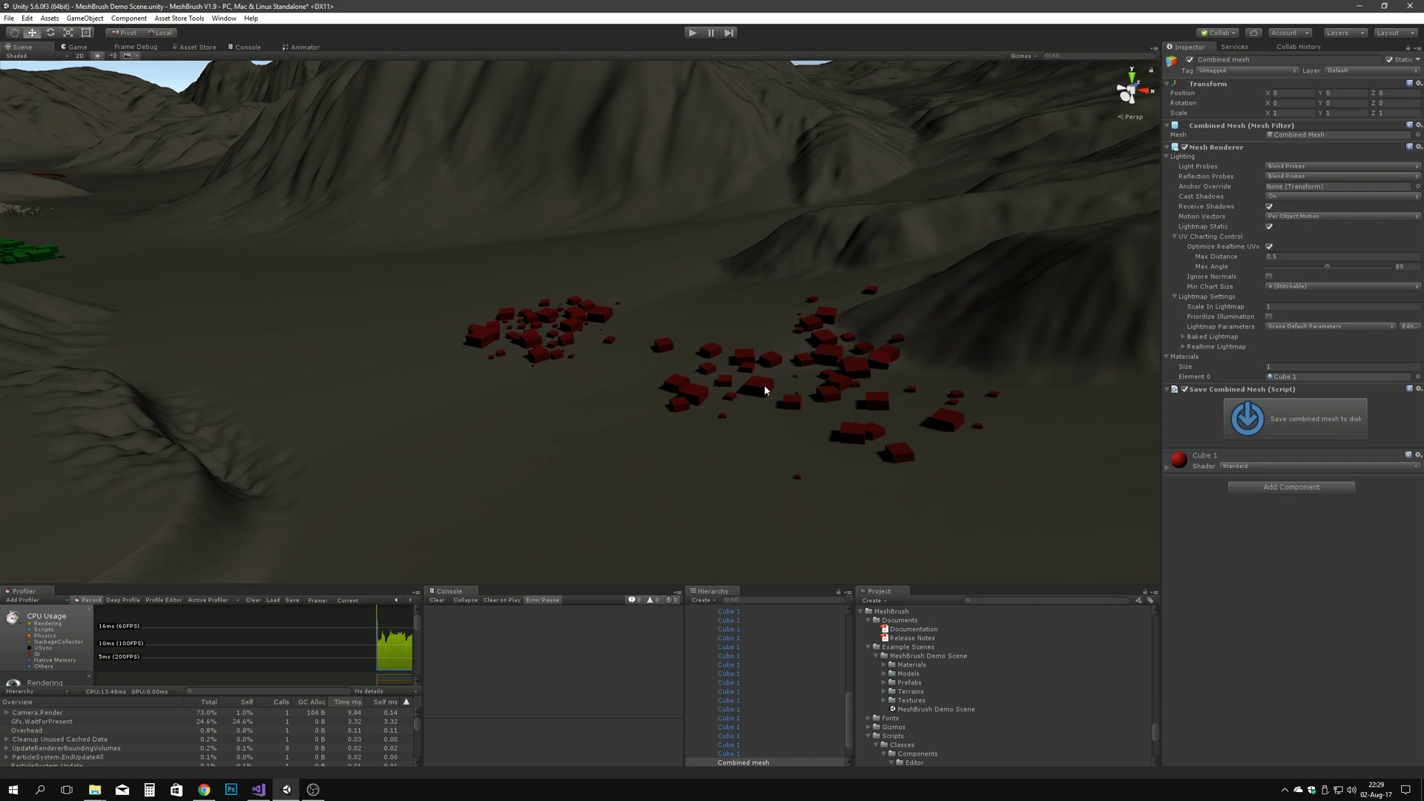
pyautogui.moveTo(764, 385); pyautogui.dragTo(730, 406, button='right')
pyautogui.click(879, 487)
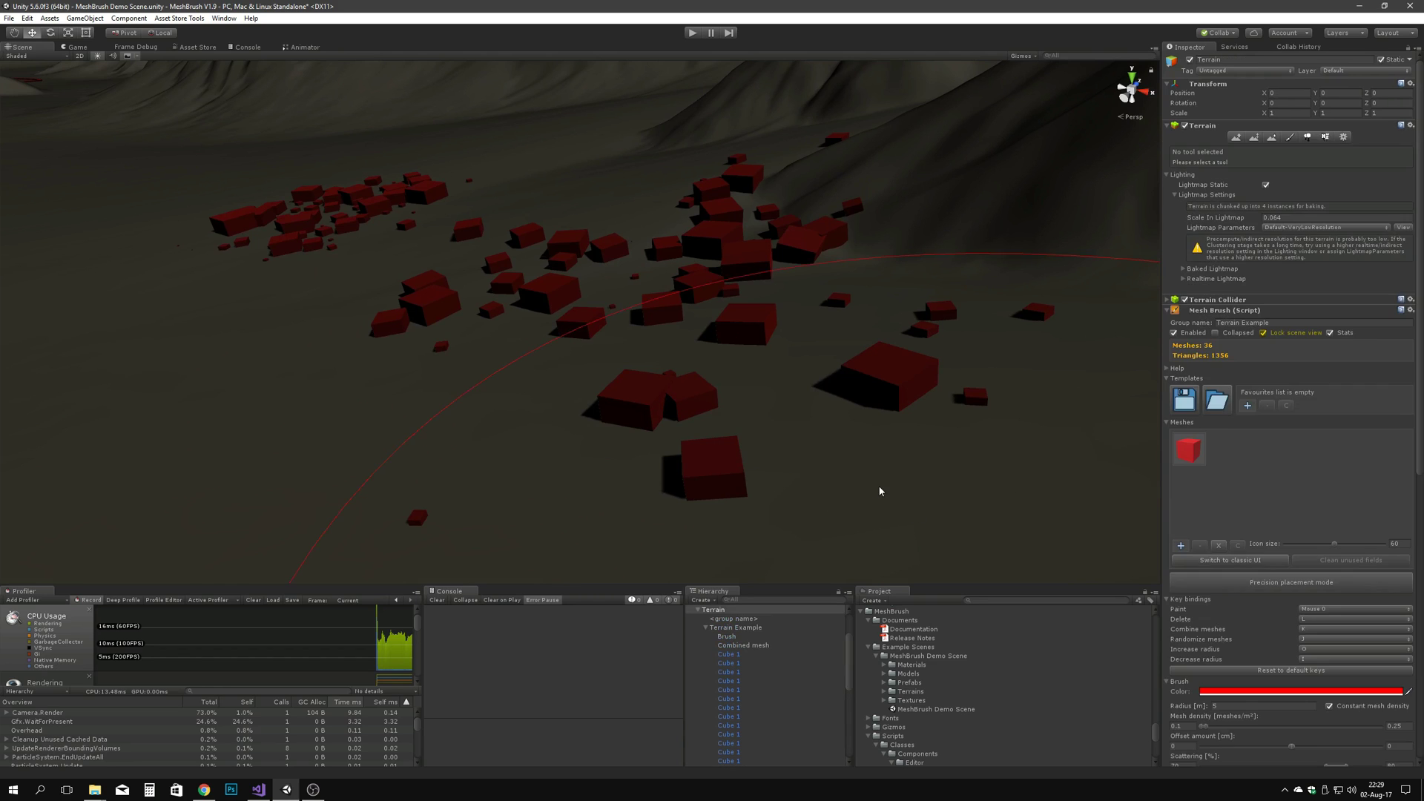
pyautogui.scroll(-10, 1232, 703)
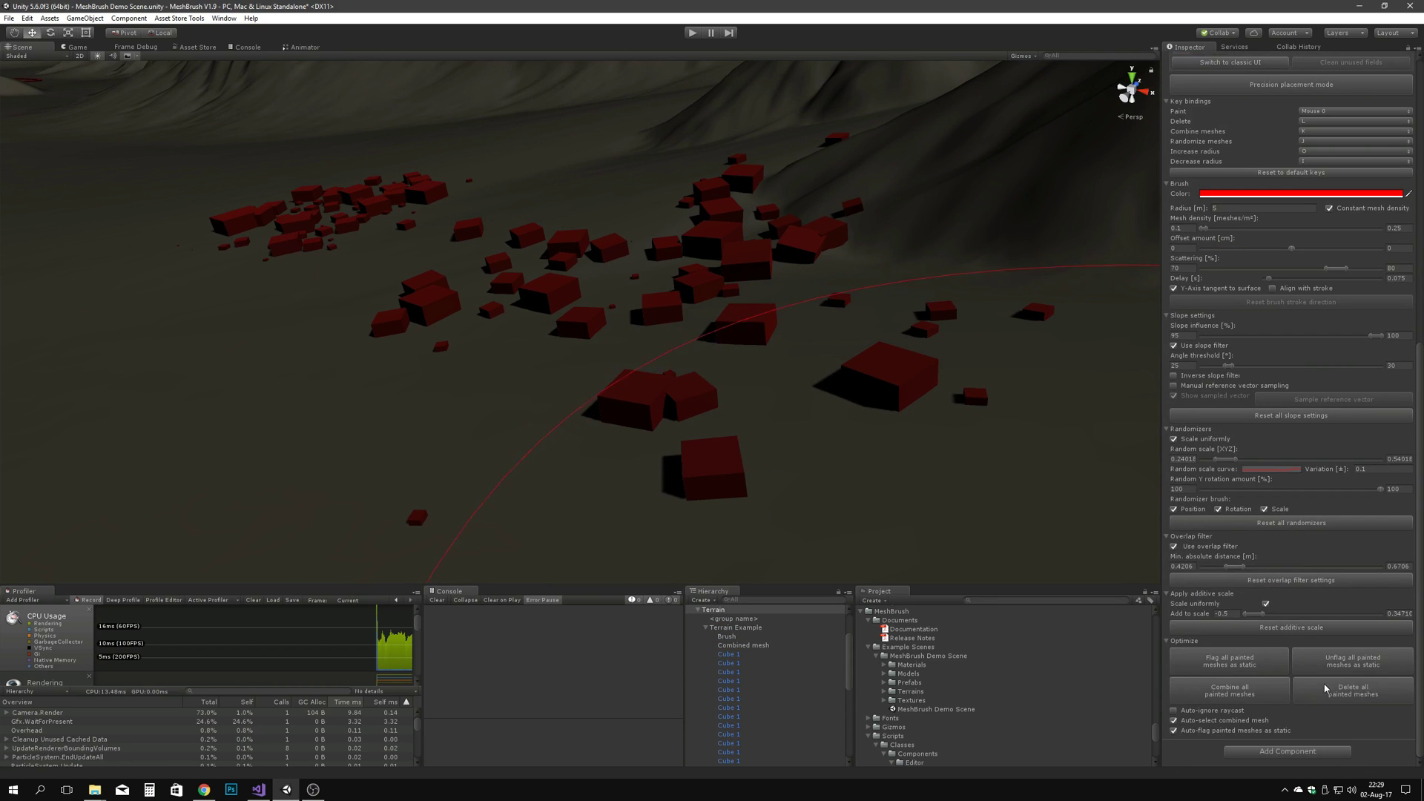
pyautogui.press('s')
pyautogui.moveTo(1040, 531); pyautogui.dragTo(850, 390, button='right')
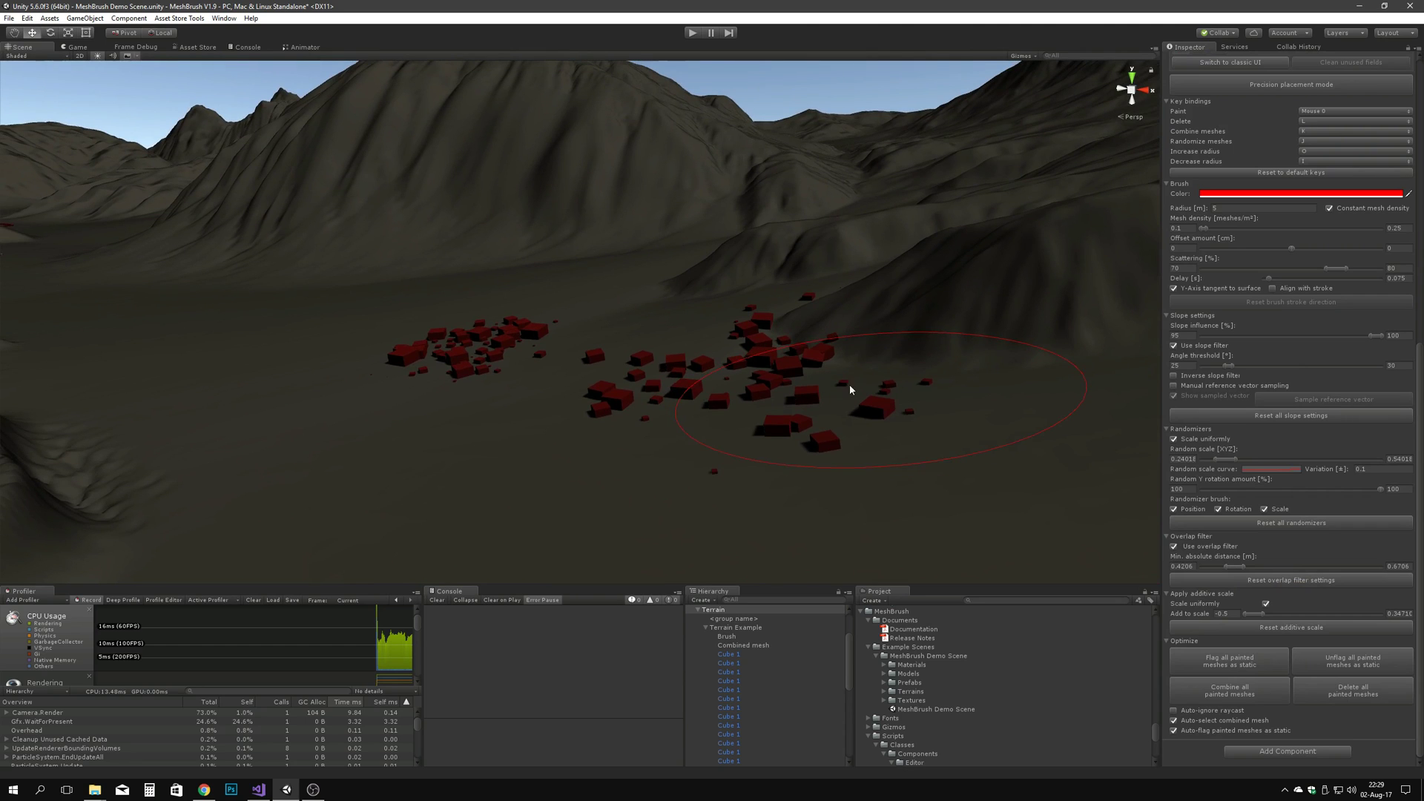
# Step: Delete all meshes painted on the Terrain that are not combined
pyautogui.click(1367, 691)
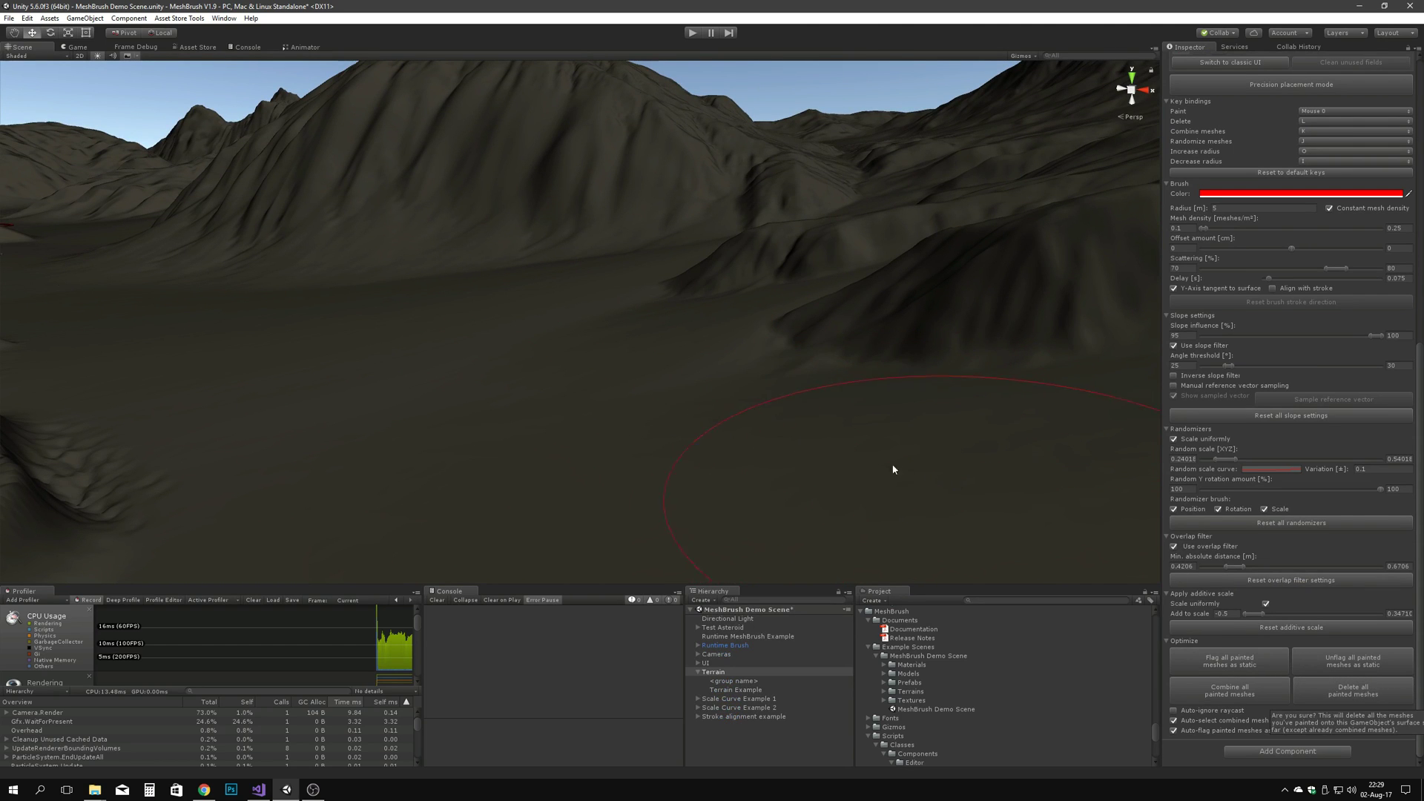
pyautogui.moveTo(894, 469)
pyautogui.mouseDown(button='right')
pyautogui.moveTo(852, 413)
pyautogui.moveTo(747, 392)
pyautogui.moveTo(715, 401)
pyautogui.moveTo(708, 443)
pyautogui.mouseUp(button='right')
pyautogui.press('w')
pyautogui.moveTo(682, 508); pyautogui.dragTo(776, 491)
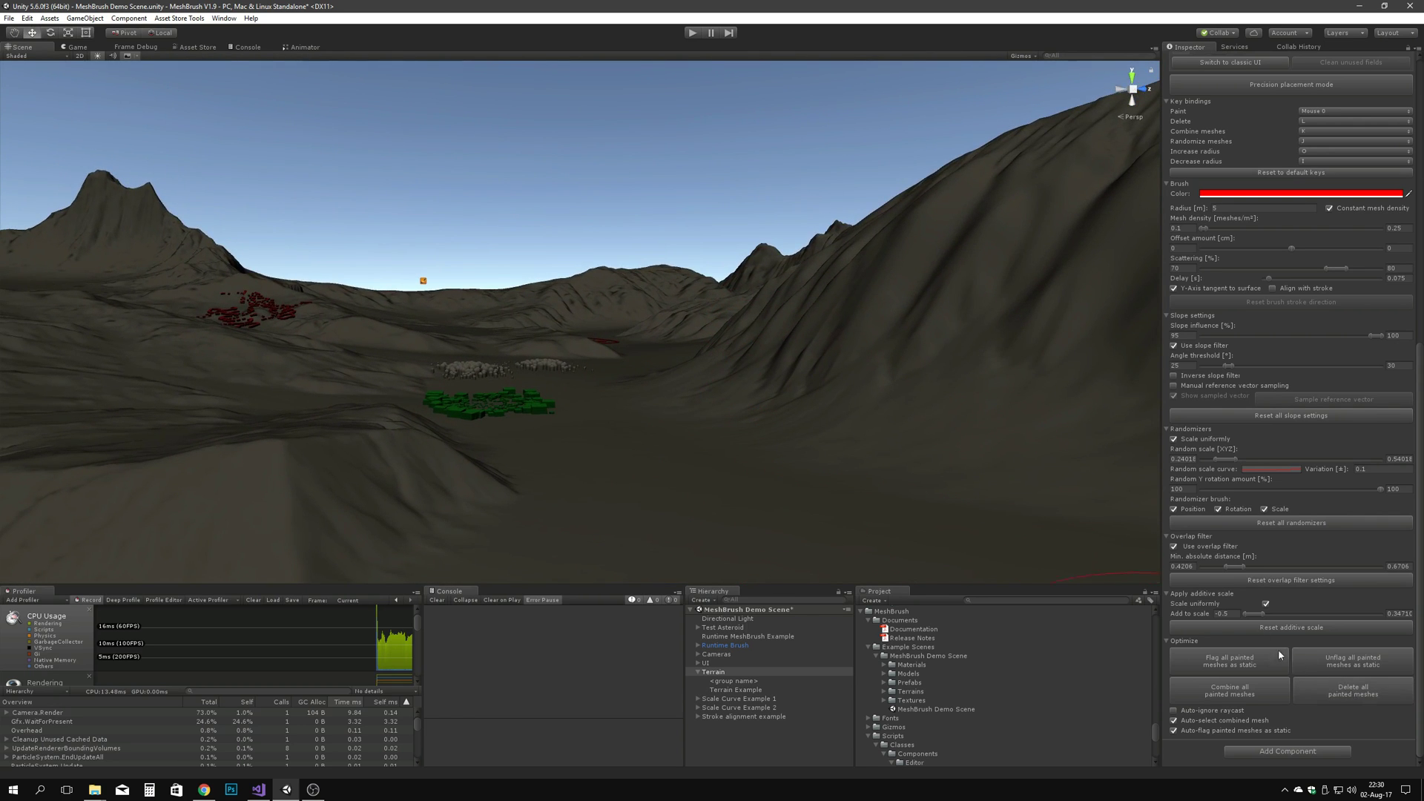
pyautogui.moveTo(899, 487)
pyautogui.mouseDown(button='right')
pyautogui.moveTo(878, 499)
pyautogui.moveTo(982, 482)
pyautogui.mouseUp(button='right')
pyautogui.moveTo(891, 465); pyautogui.dragTo(982, 533, button='right')
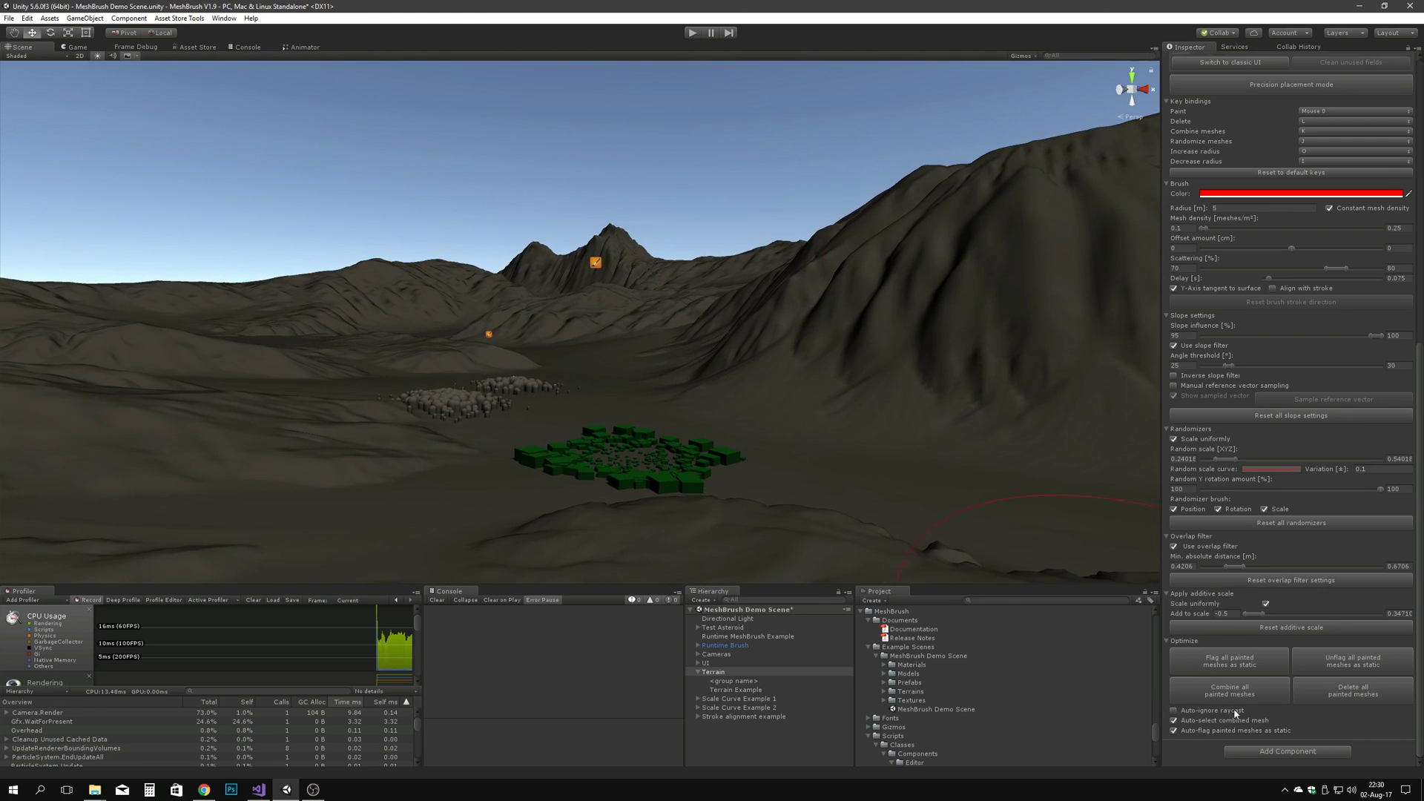
pyautogui.moveTo(904, 474)
pyautogui.mouseDown(button='right')
pyautogui.moveTo(944, 487)
pyautogui.moveTo(931, 467)
pyautogui.moveTo(851, 455)
pyautogui.moveTo(743, 458)
pyautogui.mouseUp(button='right')
# Step: Select Scale Curve Example 1 in the scene and examine its painted green boxes and surrounding demo examples
pyautogui.click(750, 727)
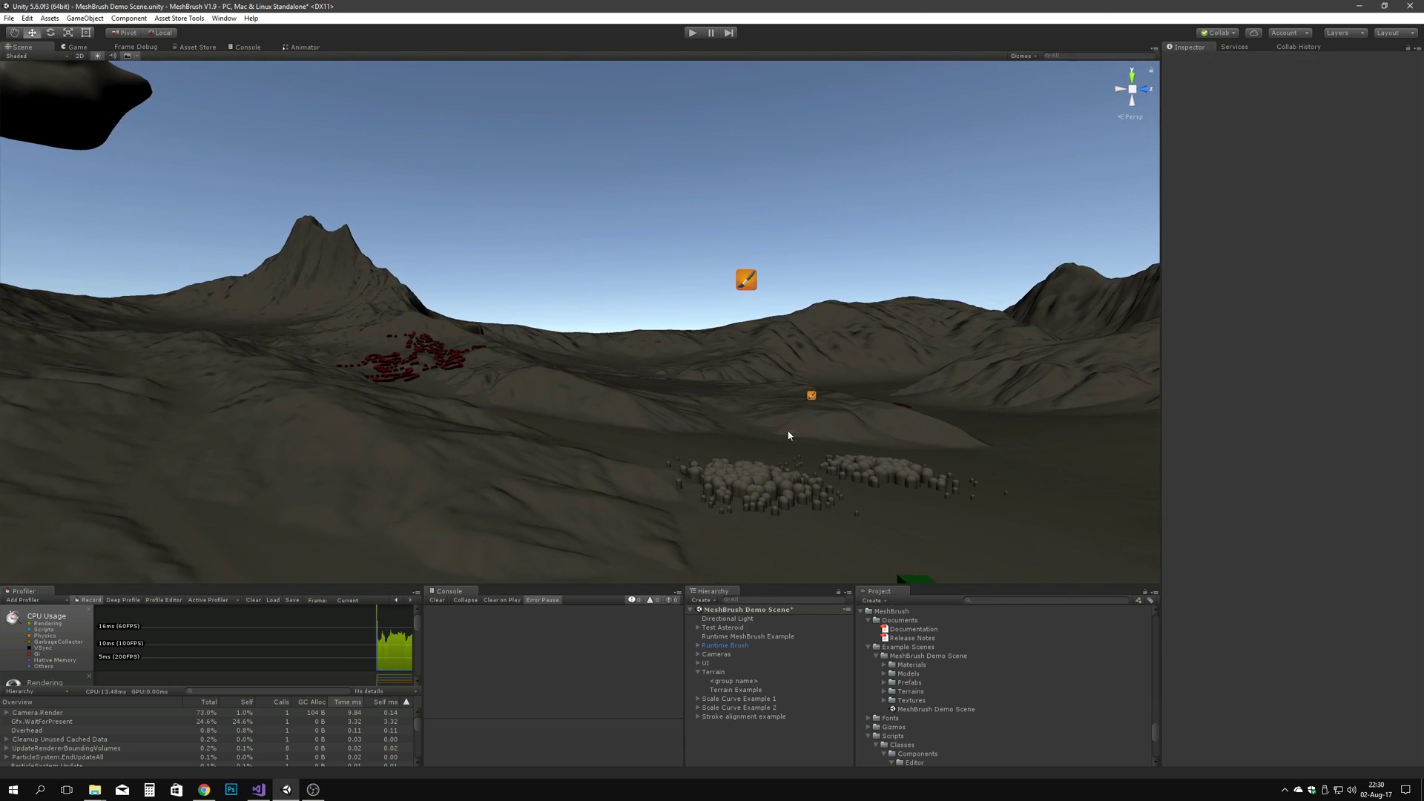
pyautogui.click(746, 281)
pyautogui.press('f')
pyautogui.moveTo(794, 419)
pyautogui.mouseDown(button='right')
pyautogui.moveTo(896, 435)
pyautogui.moveTo(924, 426)
pyautogui.moveTo(915, 398)
pyautogui.mouseUp(button='right')
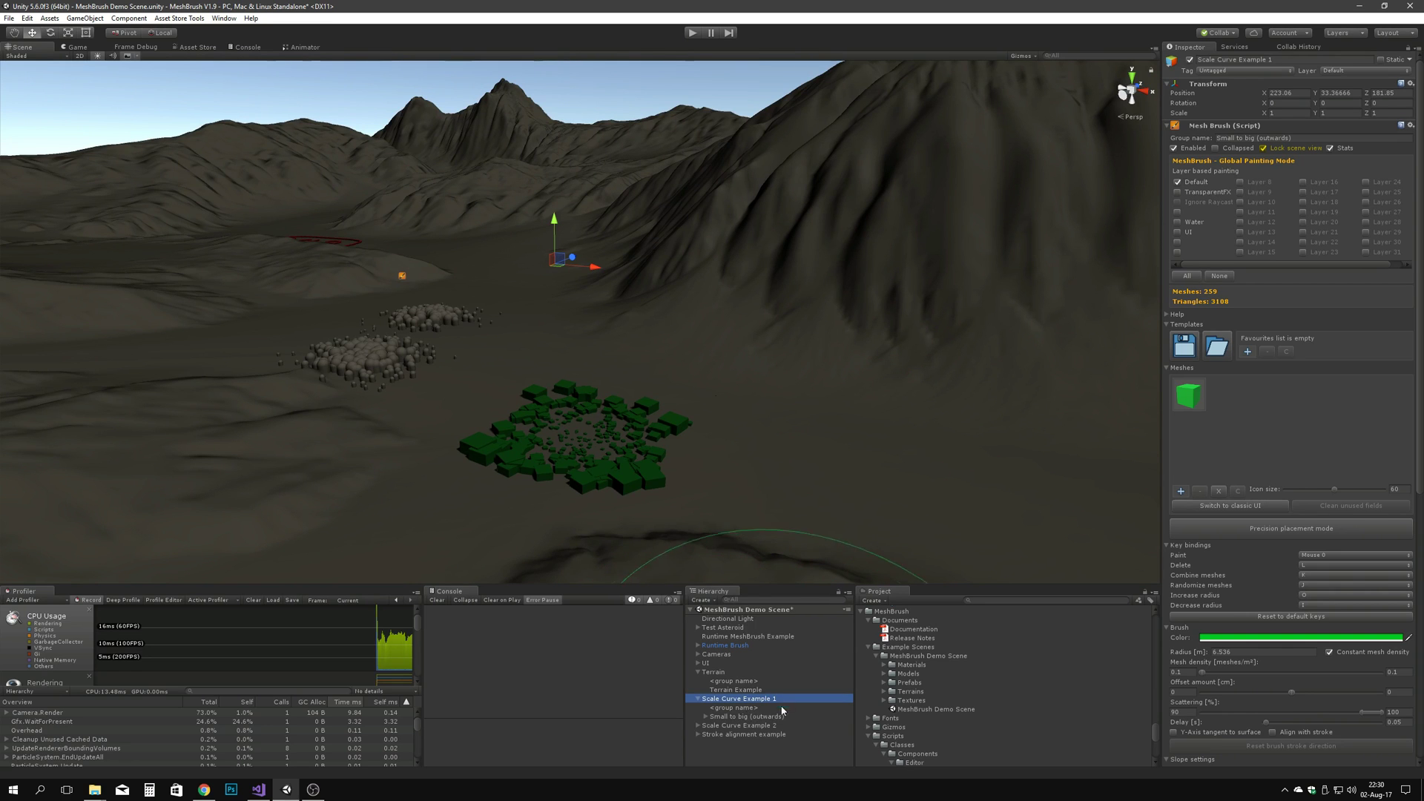
pyautogui.click(758, 745)
pyautogui.moveTo(738, 501); pyautogui.dragTo(582, 407, button='right')
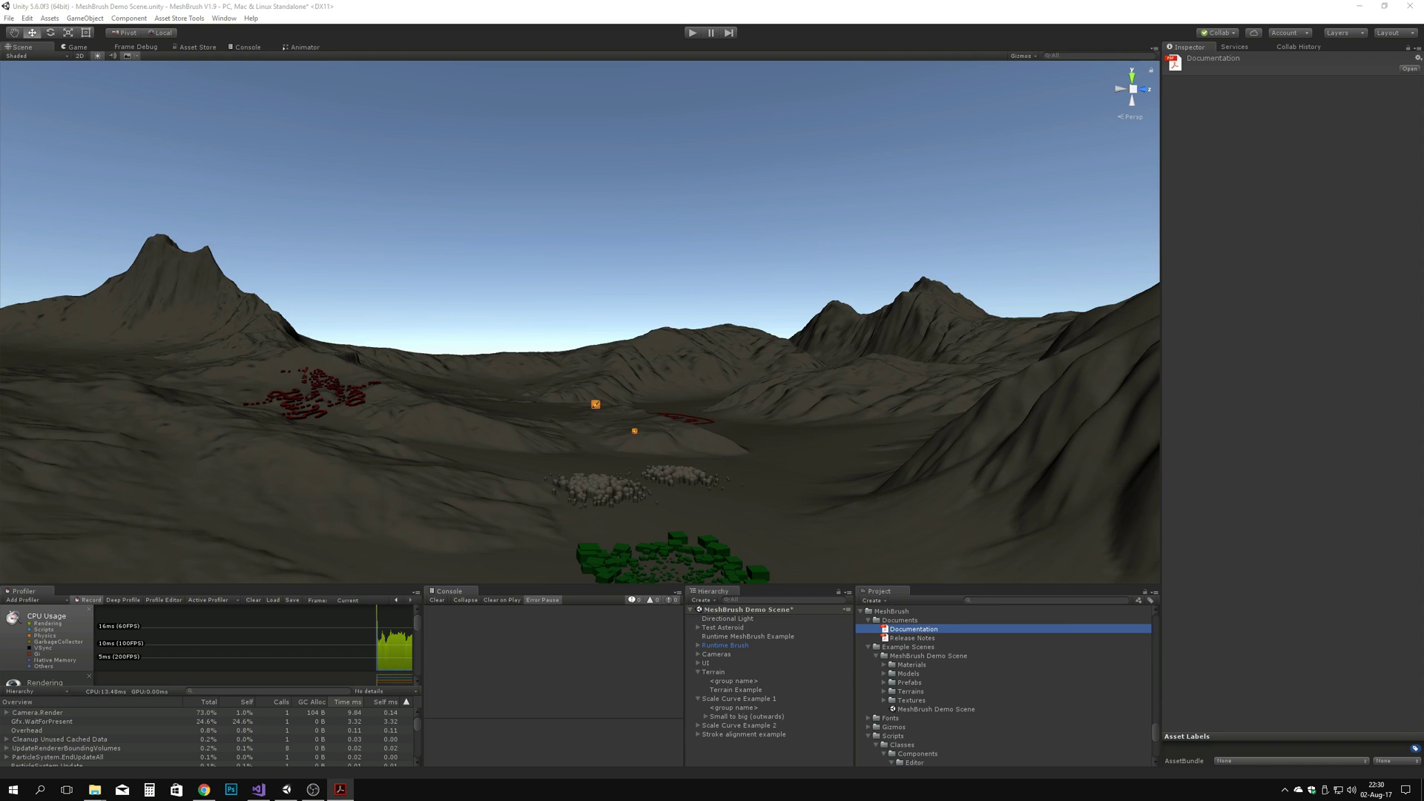
# Step: Read the index and the getting-started section of the MeshBrush documentation PDF, and close it
pyautogui.scroll(-8, 729, 598)
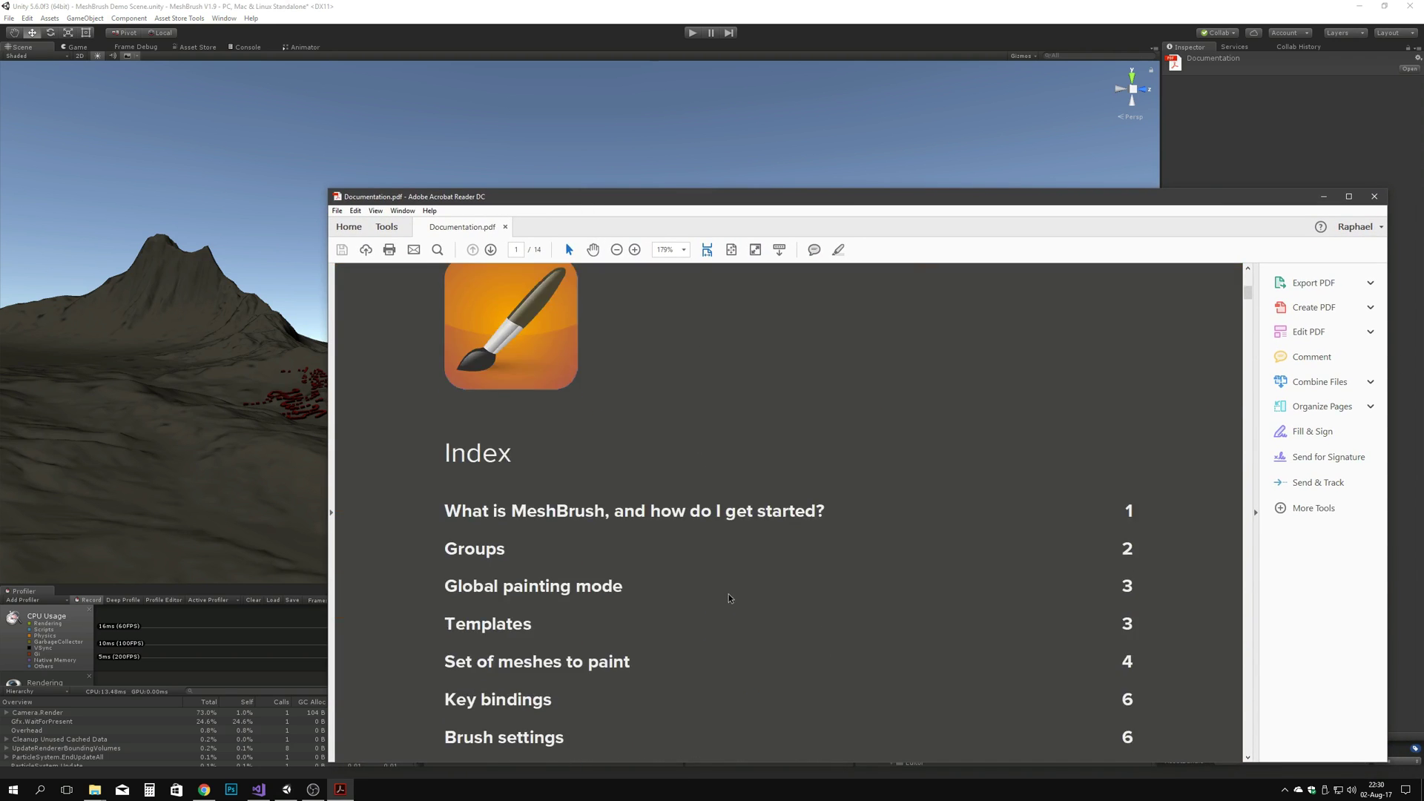
pyautogui.scroll(-4, 729, 598)
pyautogui.scroll(-9, 1056, 469)
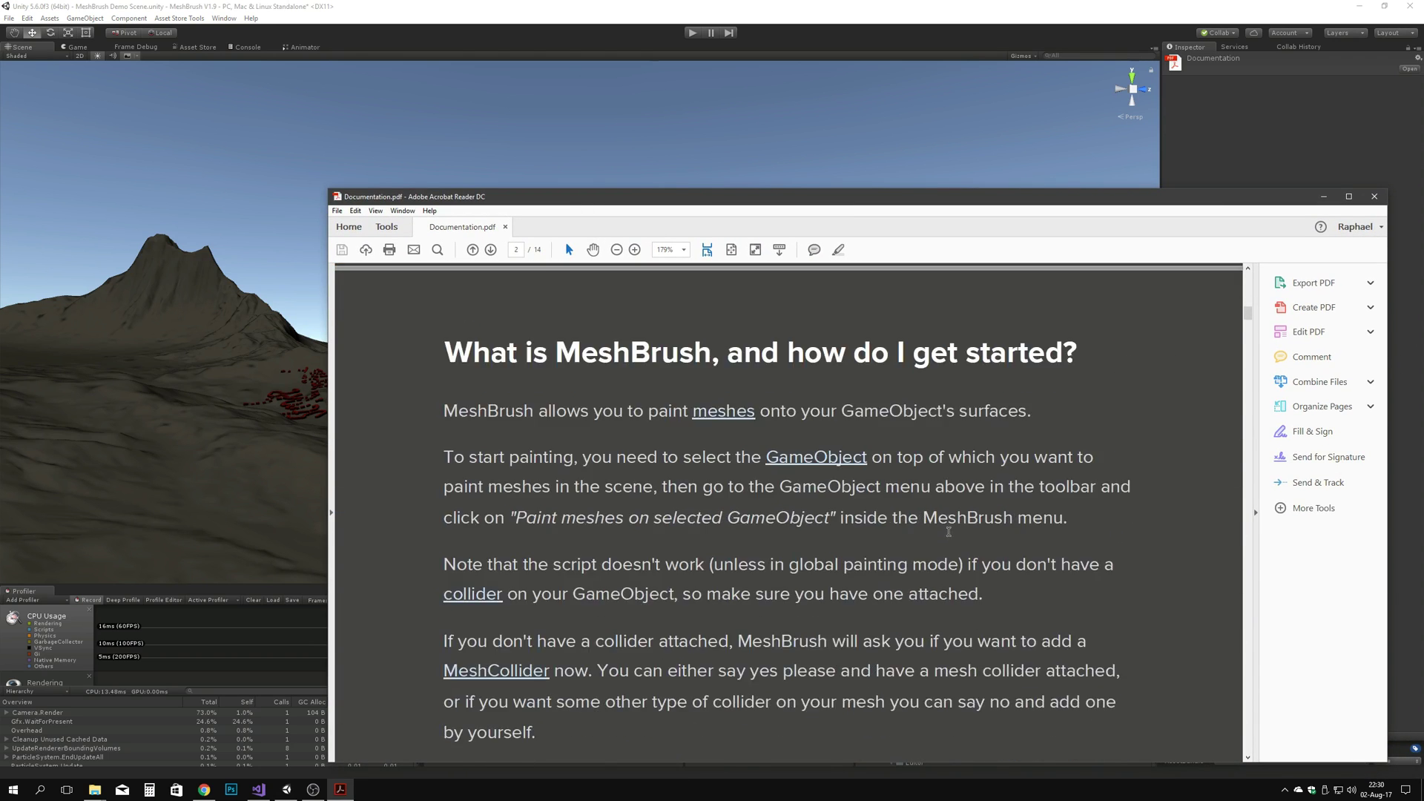
pyautogui.click(1374, 197)
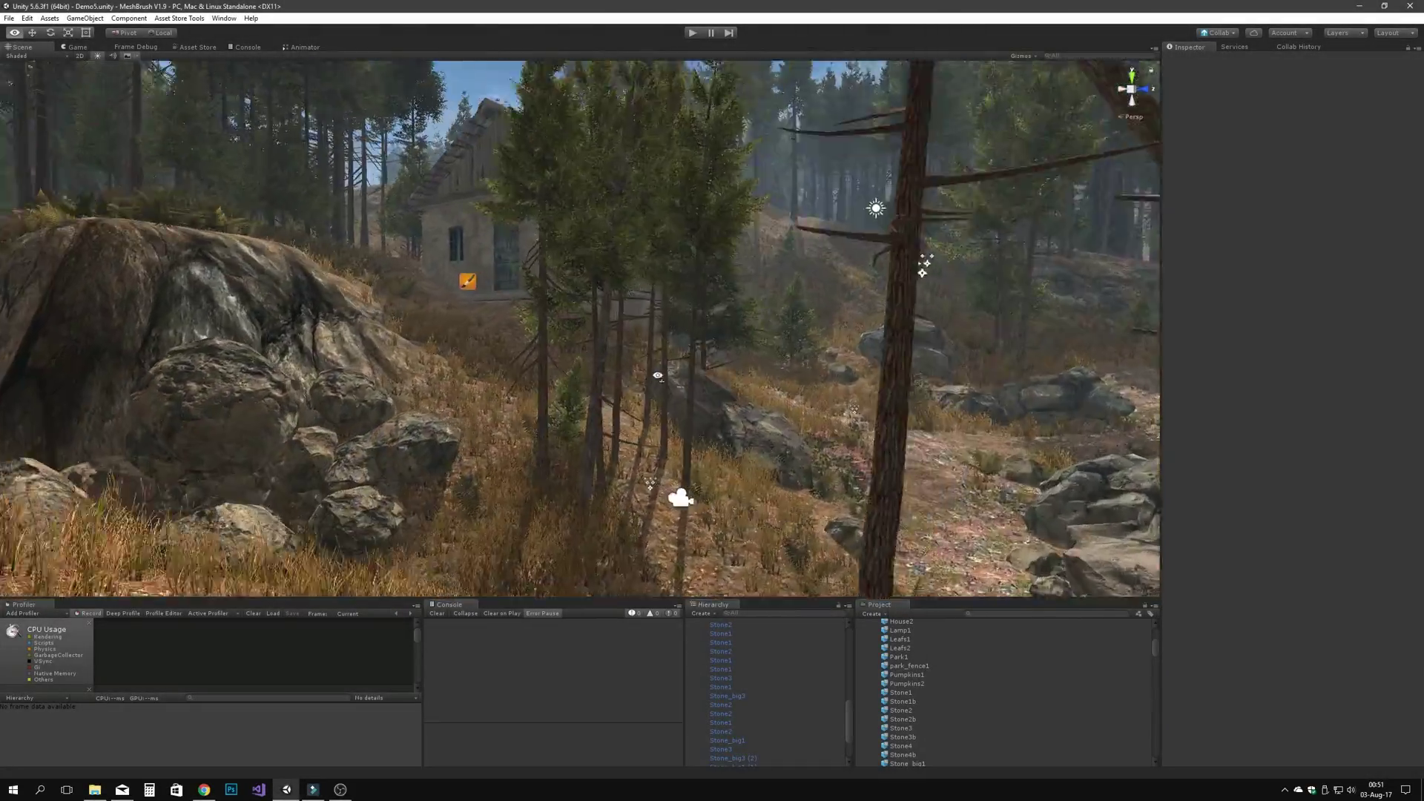
# Step: Select MeshBrush Global Painting - Stones in the Demo5 scene and paint stones around the base of the large cliff rock
pyautogui.moveTo(657, 375); pyautogui.dragTo(531, 390, button='right')
pyautogui.scroll(-2, 731, 692)
pyautogui.scroll(7, 735, 692)
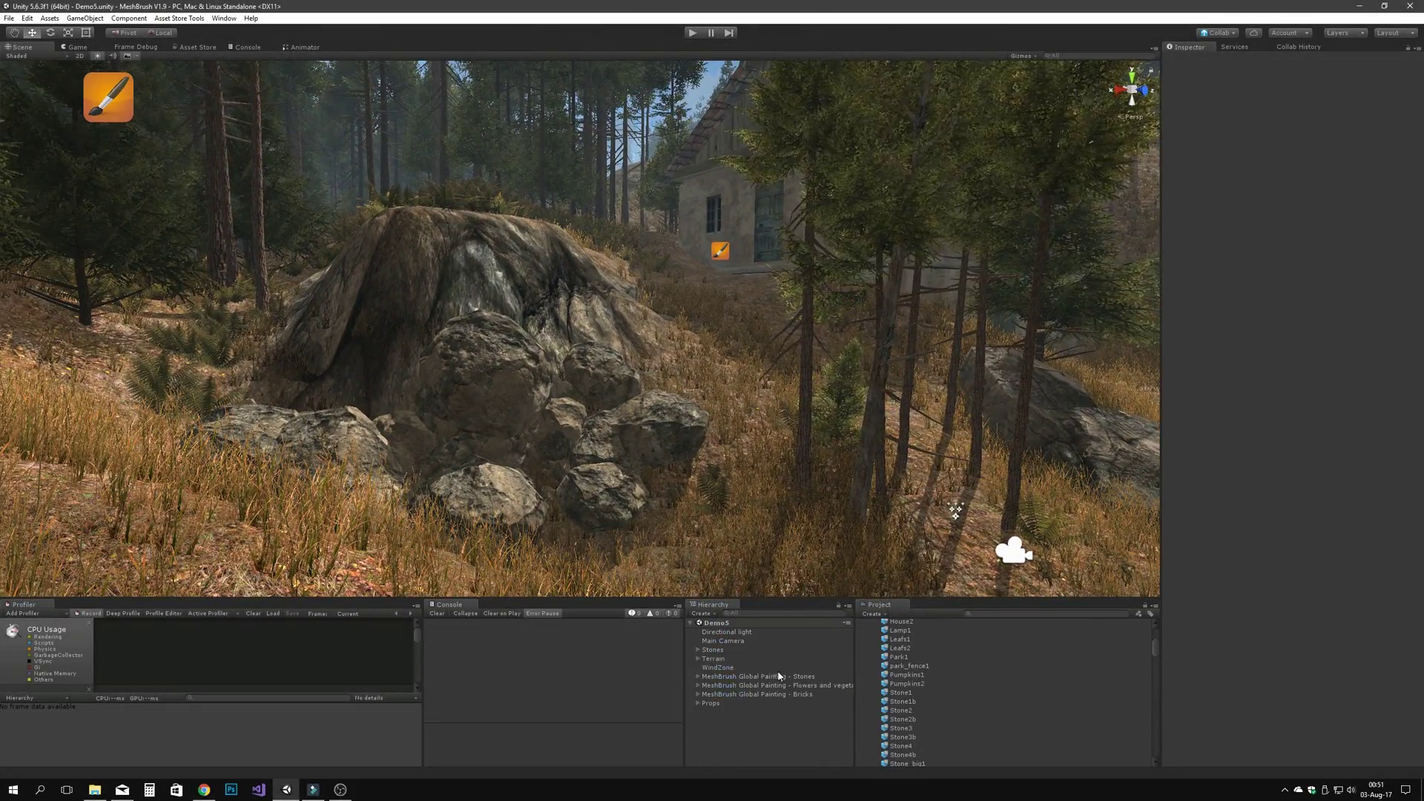
pyautogui.doubleClick(779, 676)
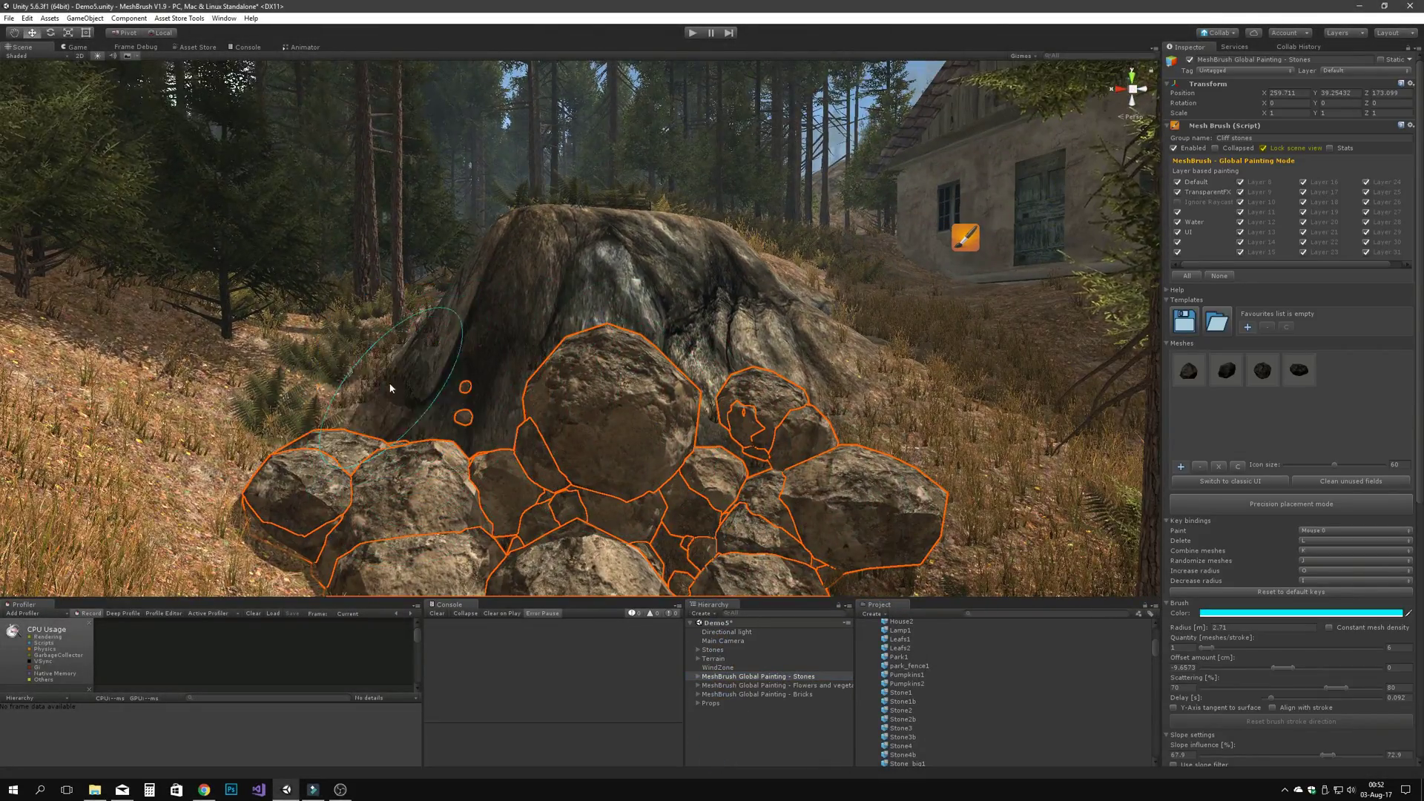
pyautogui.keyDown('alt'); pyautogui.moveTo(493, 489); pyautogui.dragTo(118, 505); pyautogui.keyUp('alt')
pyautogui.click(637, 411)
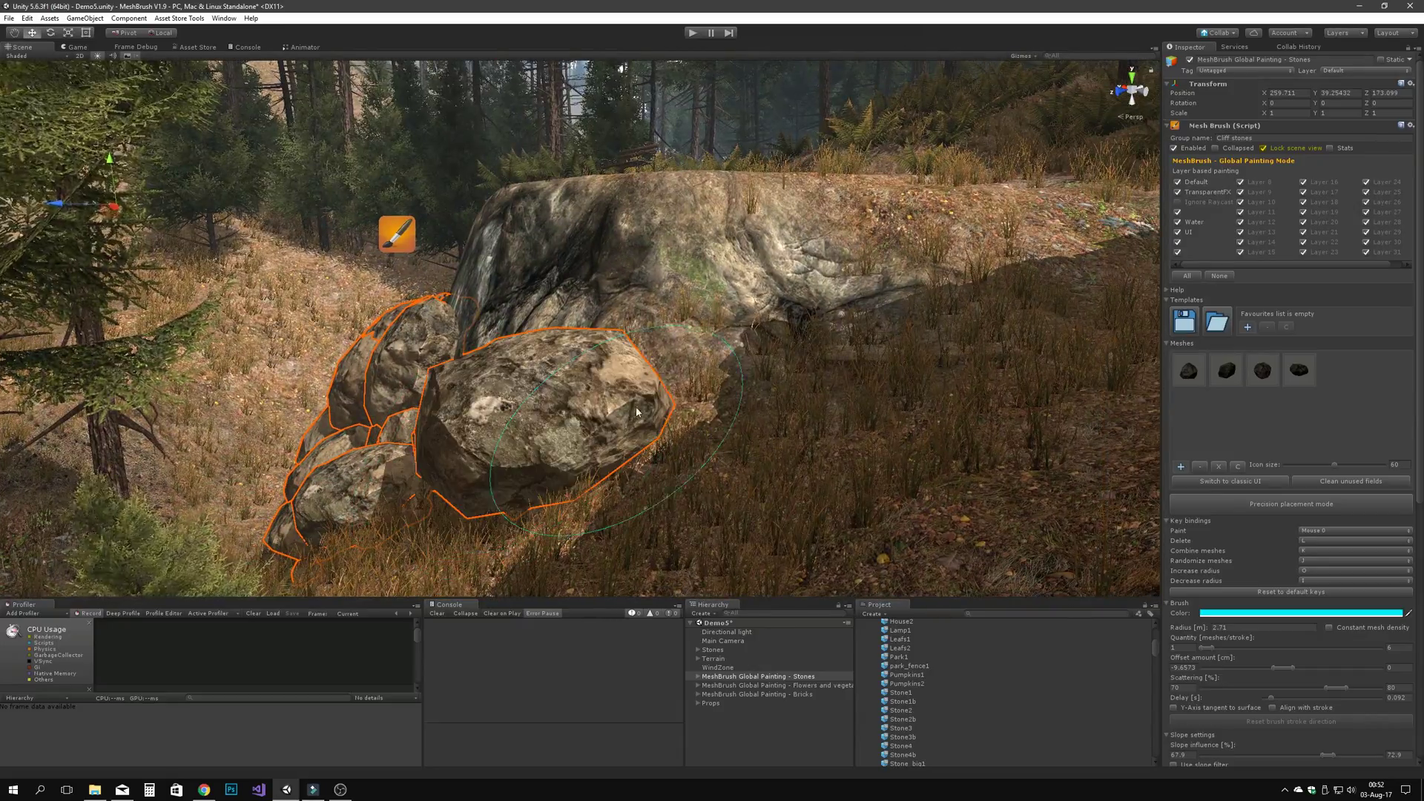
pyautogui.click(771, 371)
pyautogui.keyDown('alt'); pyautogui.moveTo(734, 445); pyautogui.dragTo(1075, 482); pyautogui.keyUp('alt')
pyautogui.scroll(-6, 1249, 630)
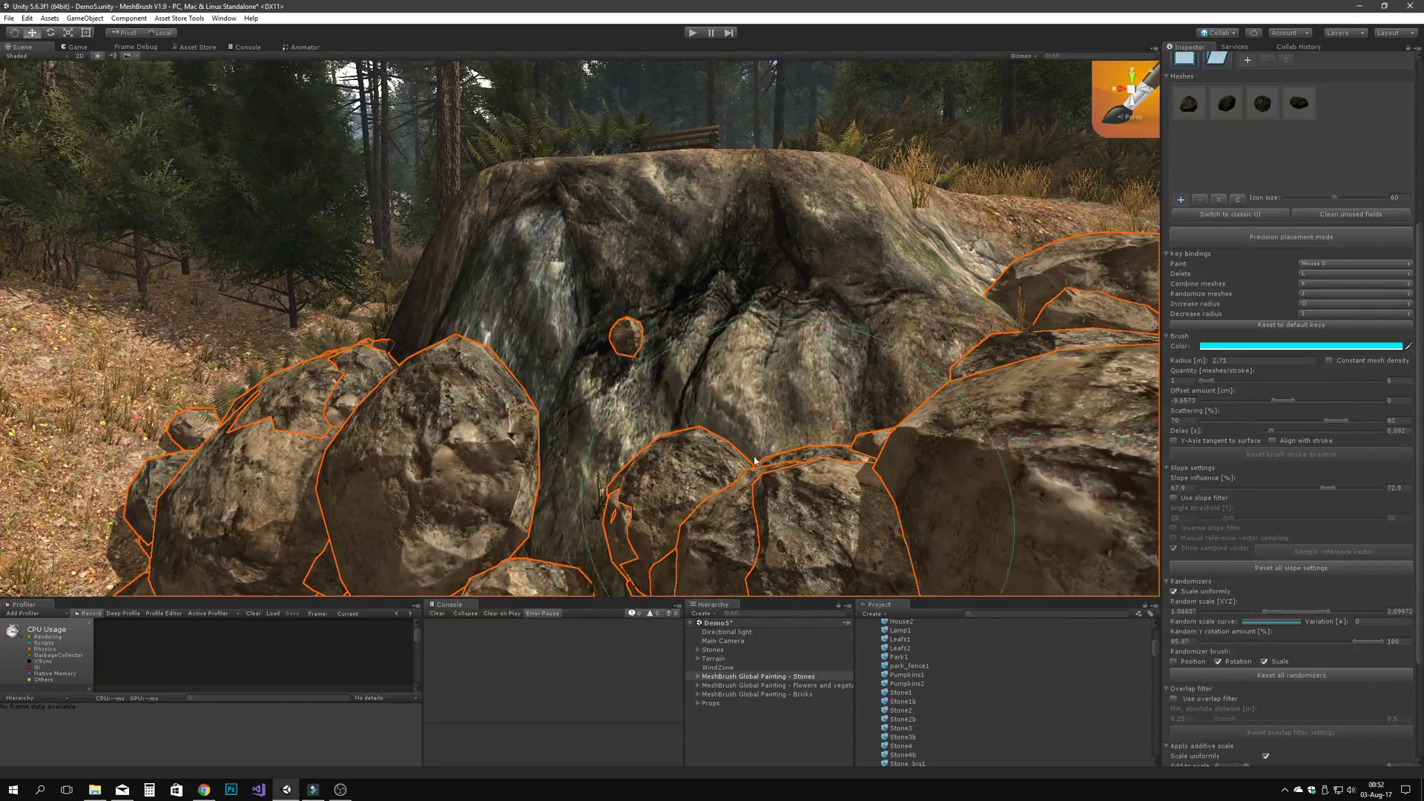
pyautogui.click(754, 461)
pyautogui.keyDown('alt'); pyautogui.moveTo(754, 461); pyautogui.dragTo(1097, 437); pyautogui.keyUp('alt')
# Step: Lower the brush offset range to -48.138 to -38.473 cm and paint stones against the cliff, undoing the trial strokes
pyautogui.moveTo(1282, 400); pyautogui.dragTo(1251, 400)
pyautogui.click(415, 386)
pyautogui.hotkey('ctrl', 'z')
pyautogui.click(518, 384)
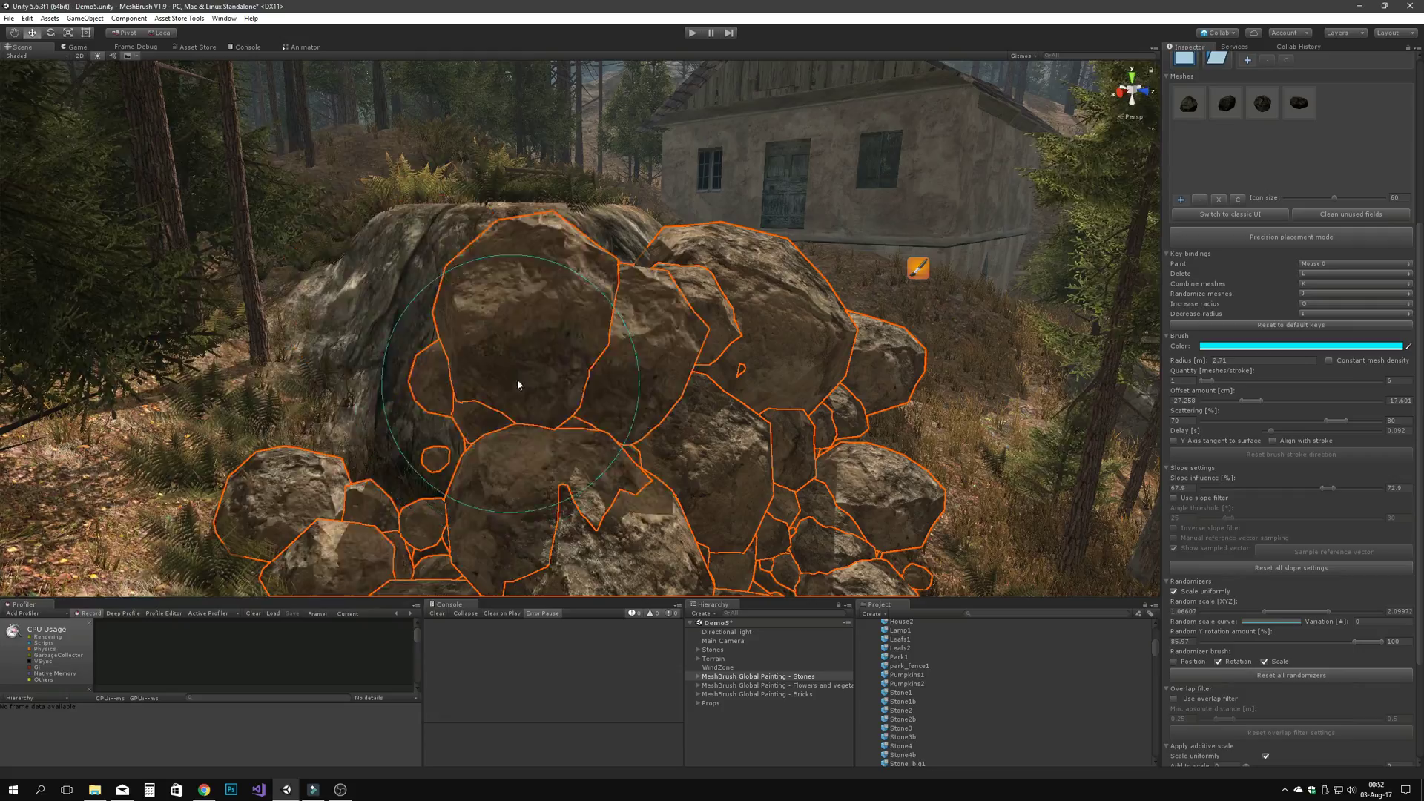
pyautogui.hotkey('ctrl', 'z')
pyautogui.click(439, 423)
pyautogui.hotkey('ctrl', 'z')
pyautogui.click(444, 387)
pyautogui.keyDown('alt'); pyautogui.moveTo(443, 388); pyautogui.dragTo(249, 387); pyautogui.keyUp('alt')
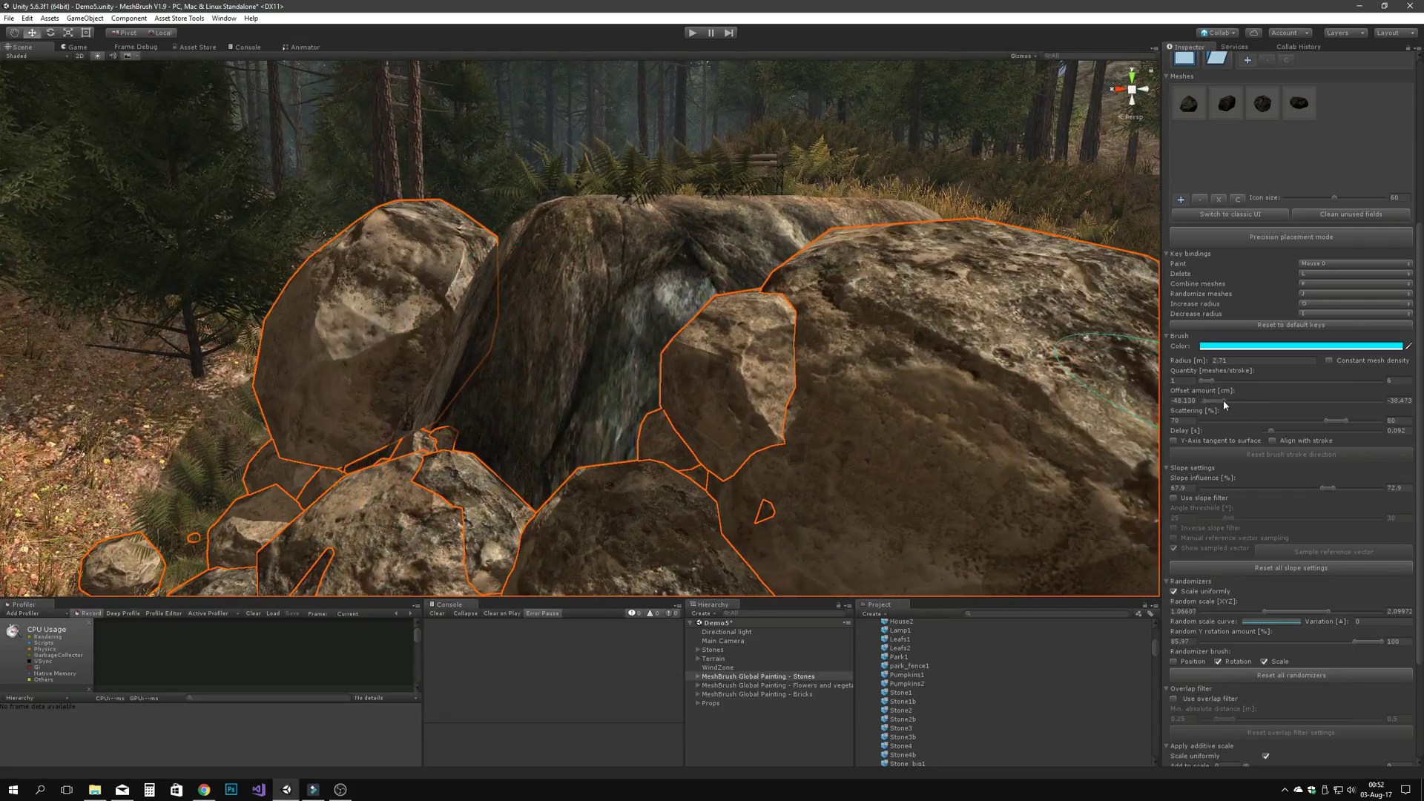
pyautogui.moveTo(548, 401)
pyautogui.mouseDown()
pyautogui.moveTo(677, 360)
pyautogui.moveTo(252, 360)
pyautogui.mouseUp()
# Step: Enable precision placement mode and place single stones in the gap between the boulders and the cliff side
pyautogui.click(1280, 238)
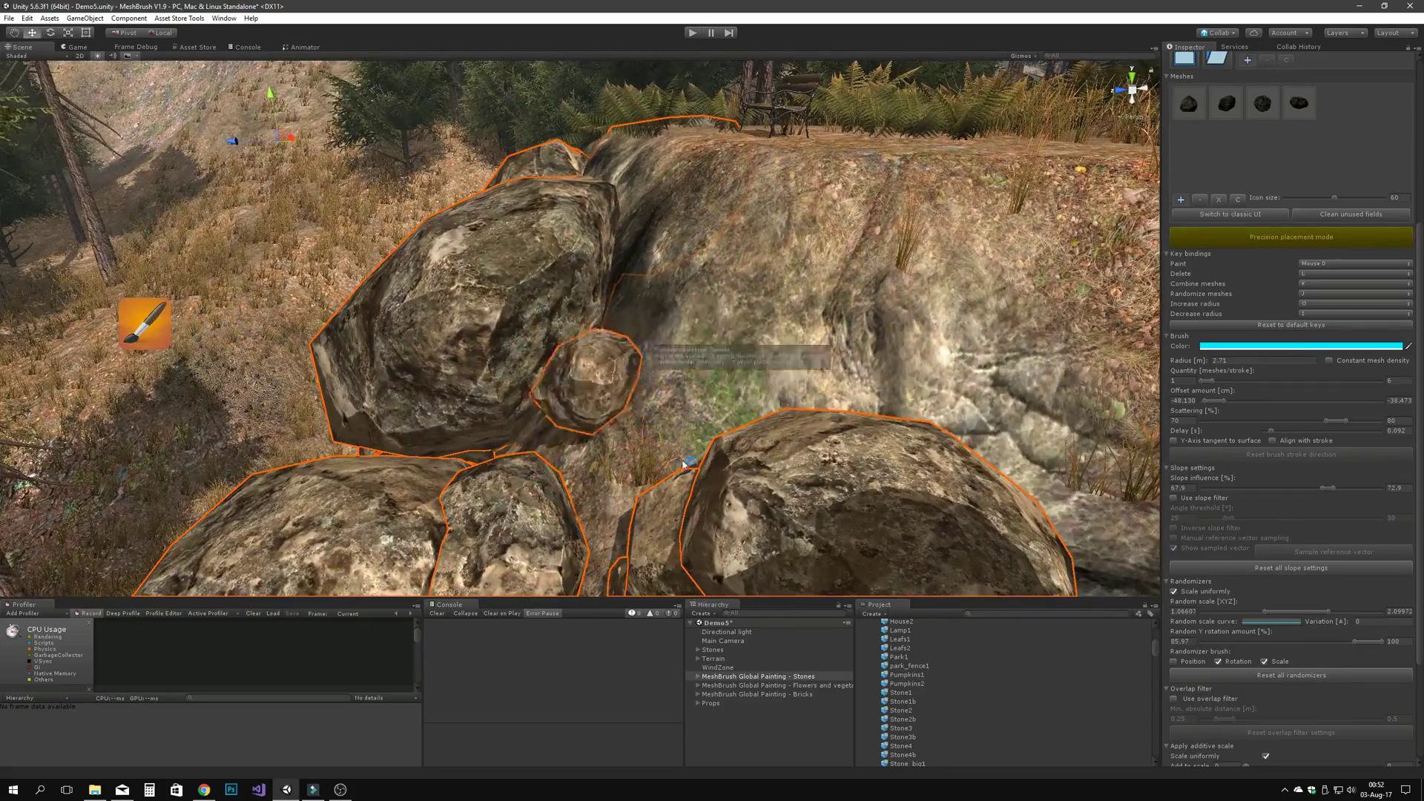
pyautogui.click(829, 523)
pyautogui.keyDown('shift'); pyautogui.click(849, 564); pyautogui.keyUp('shift')
pyautogui.click(640, 249)
pyautogui.click(767, 361)
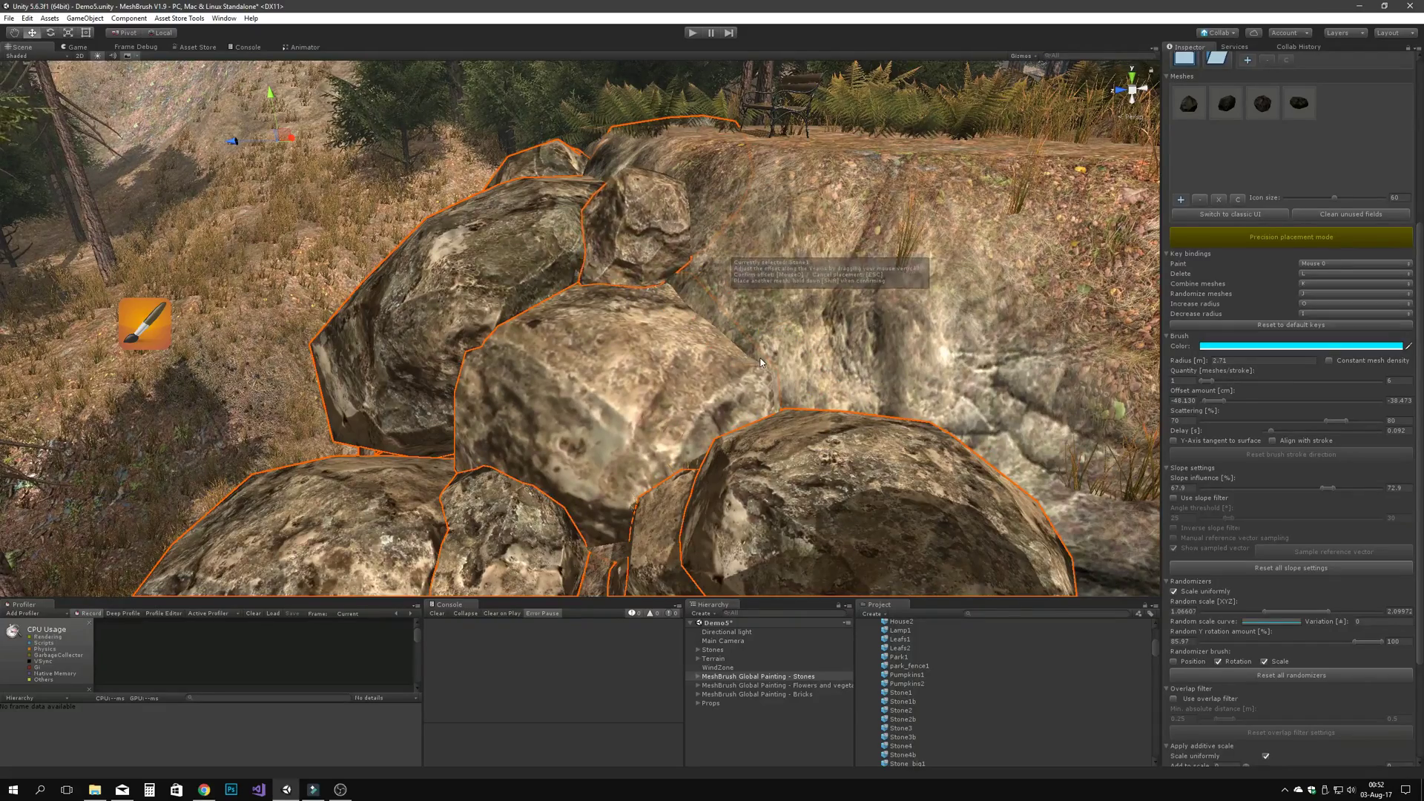
pyautogui.click(760, 362)
# Step: Place another single stone on the opposite side of the boulder pile beside the cliff
pyautogui.keyDown('alt'); pyautogui.moveTo(497, 360); pyautogui.dragTo(881, 360); pyautogui.keyUp('alt')
pyautogui.moveTo(546, 366); pyautogui.dragTo(501, 379, button='right')
pyautogui.click(509, 377)
pyautogui.click(556, 421)
pyautogui.keyDown('shift'); pyautogui.click(570, 448); pyautogui.keyUp('shift')
# Step: Switch to another stone mesh and place it near the top of the boulder pile, below the ferns
pyautogui.press('w')
pyautogui.press('a')
pyautogui.press('n')
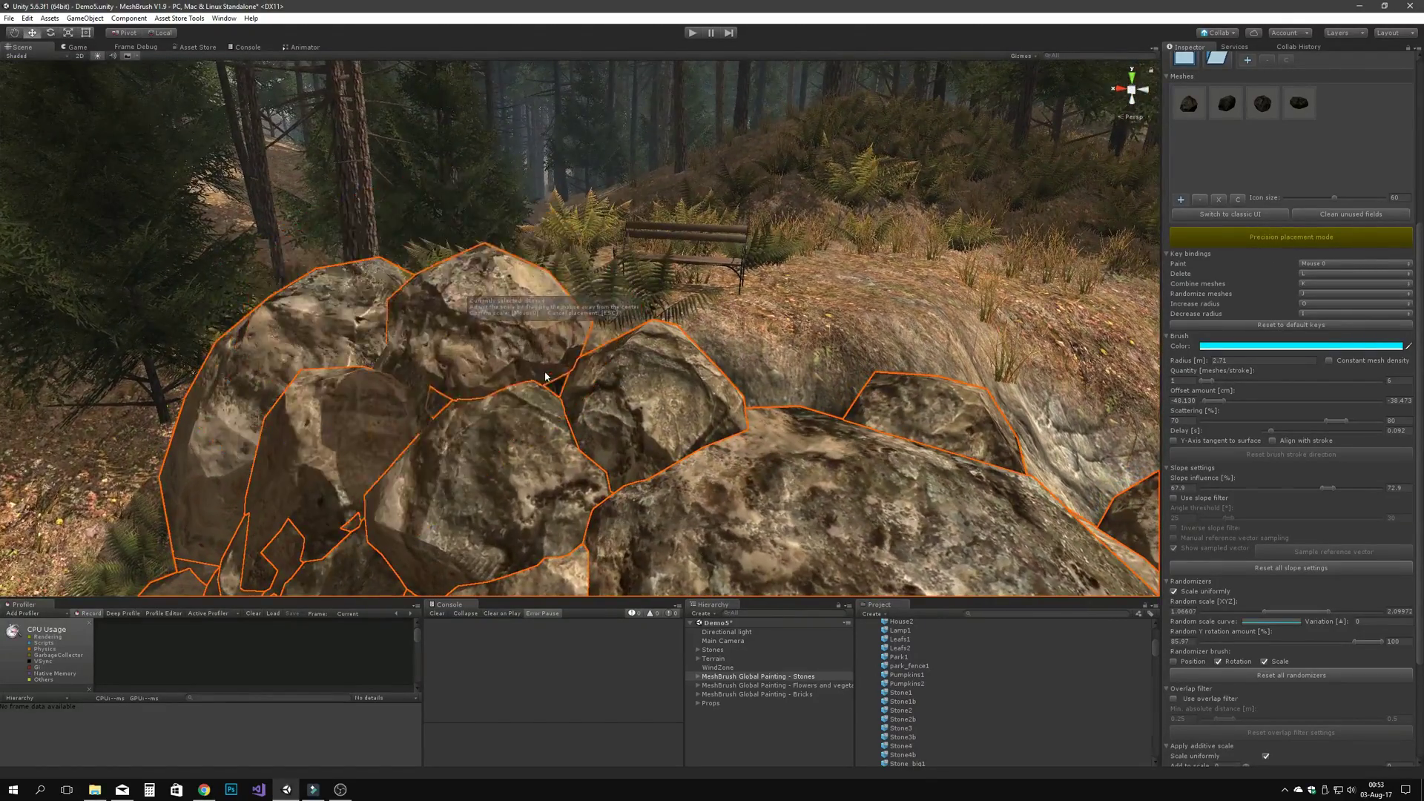
pyautogui.click(443, 372)
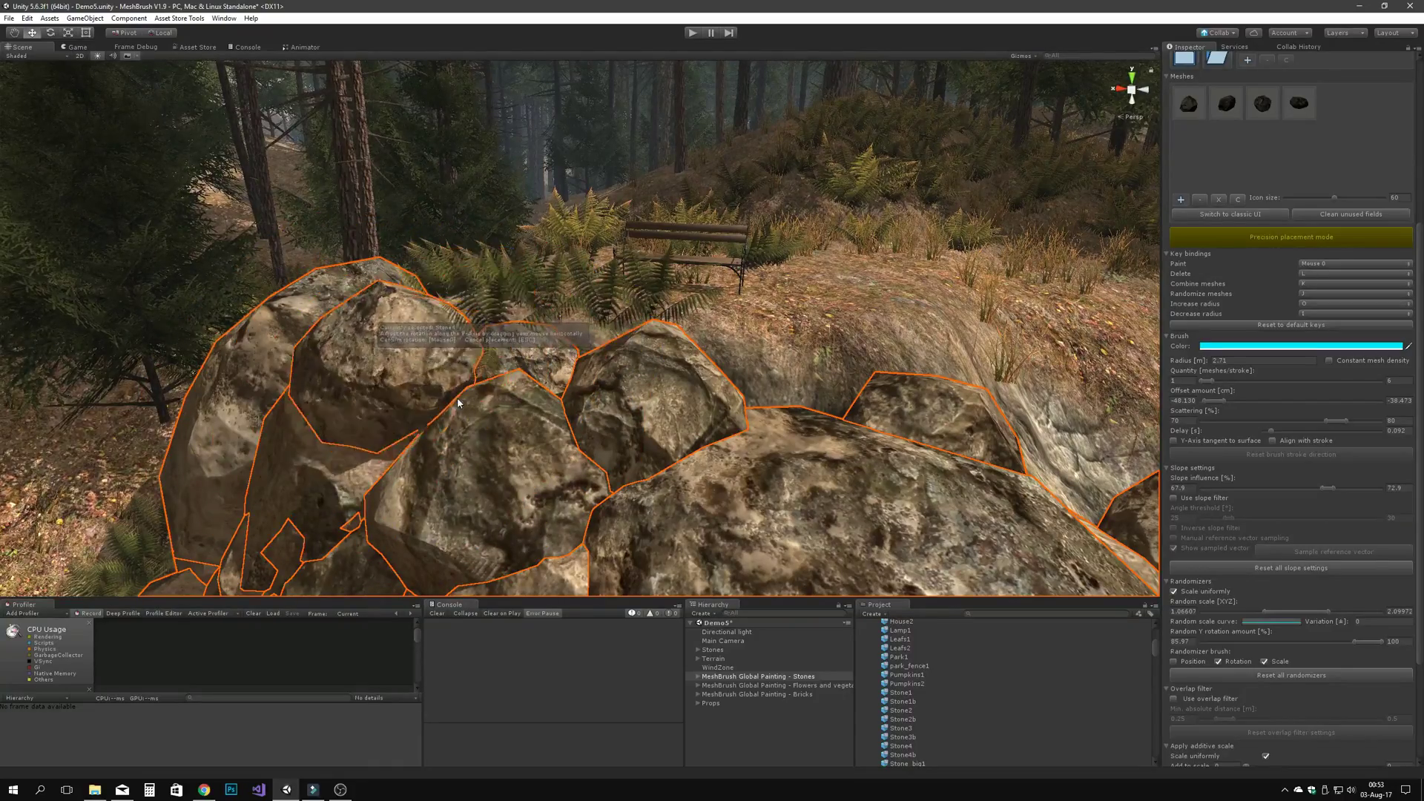
pyautogui.click(458, 399)
pyautogui.click(483, 416)
# Step: Choose another stone mesh and place it where the boulder pile meets the cliff's upper edge
pyautogui.keyDown('alt'); pyautogui.moveTo(697, 374); pyautogui.dragTo(378, 364); pyautogui.keyUp('alt')
pyautogui.press('d')
pyautogui.moveTo(378, 365); pyautogui.dragTo(244, 356, button='right')
pyautogui.press('w')
pyautogui.press('m')
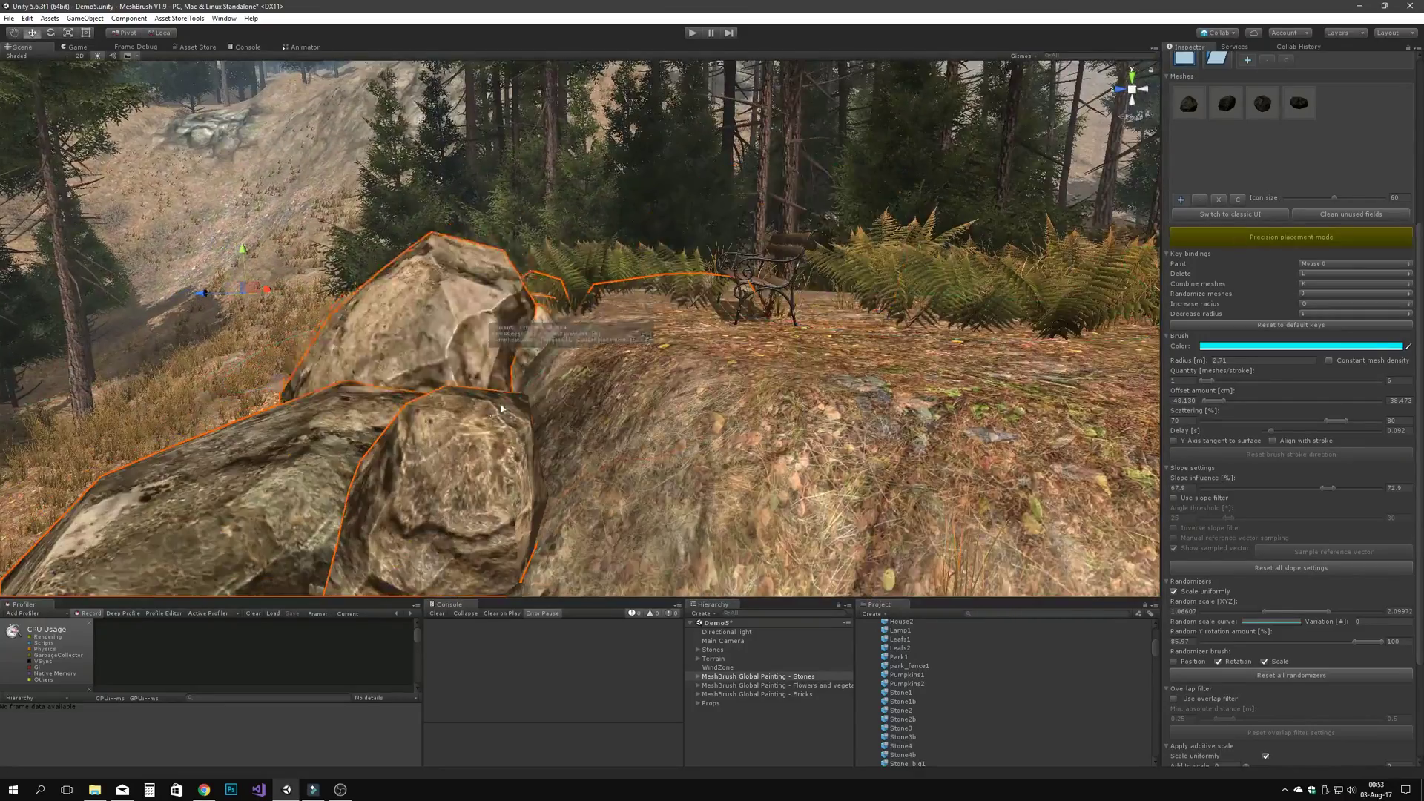
pyautogui.click(512, 378)
pyautogui.click(556, 419)
pyautogui.click(576, 428)
# Step: Select the MeshBrush Global Painting flowers and vegetation object and try precision placement of a plant at the cliff
pyautogui.moveTo(575, 428); pyautogui.dragTo(786, 445, button='right')
pyautogui.click(758, 685)
pyautogui.scroll(6, 1290, 334)
pyautogui.scroll(-3, 1260, 636)
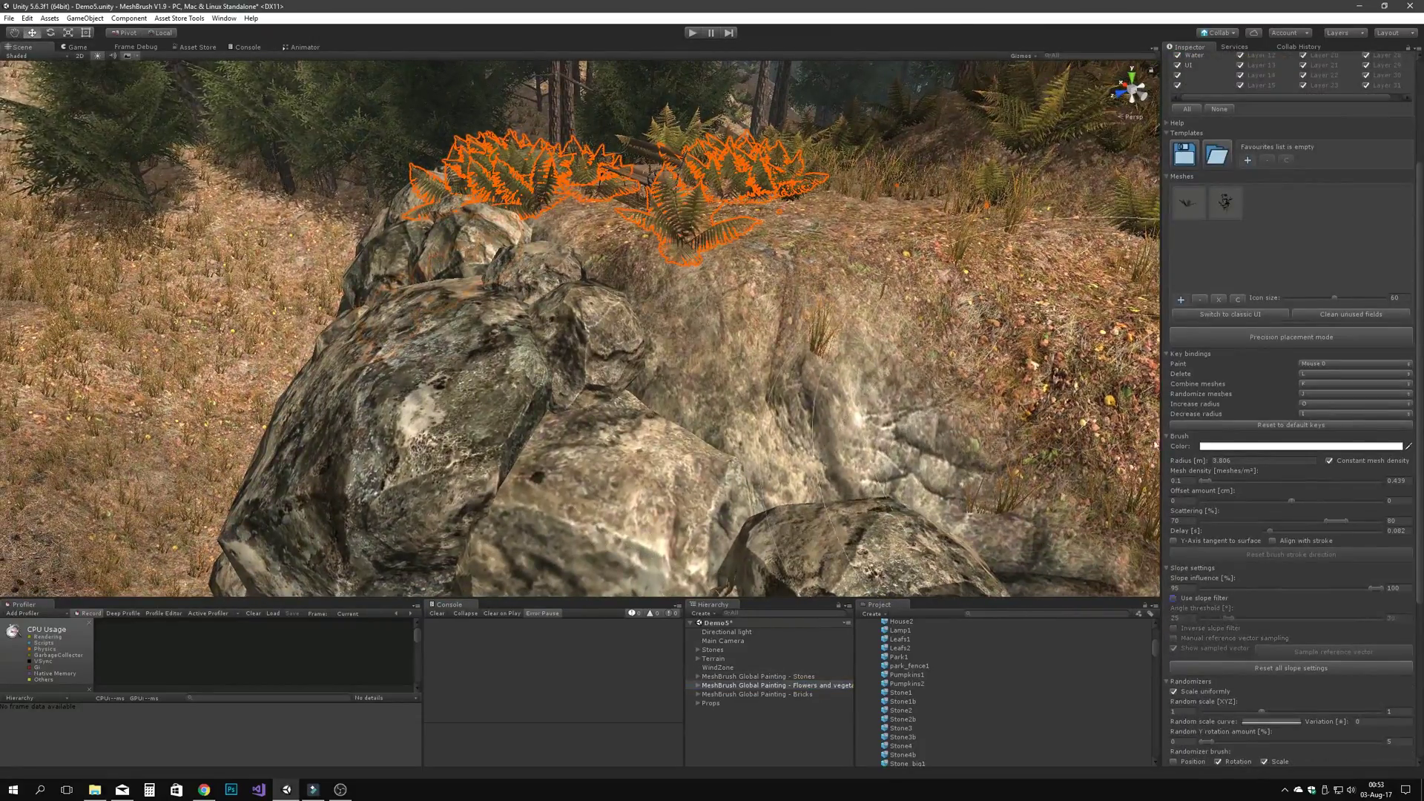
pyautogui.click(1268, 338)
pyautogui.click(663, 379)
pyautogui.press('Escape')
pyautogui.moveTo(671, 382)
pyautogui.mouseDown(button='right')
pyautogui.moveTo(671, 474)
pyautogui.moveTo(671, 356)
pyautogui.mouseUp(button='right')
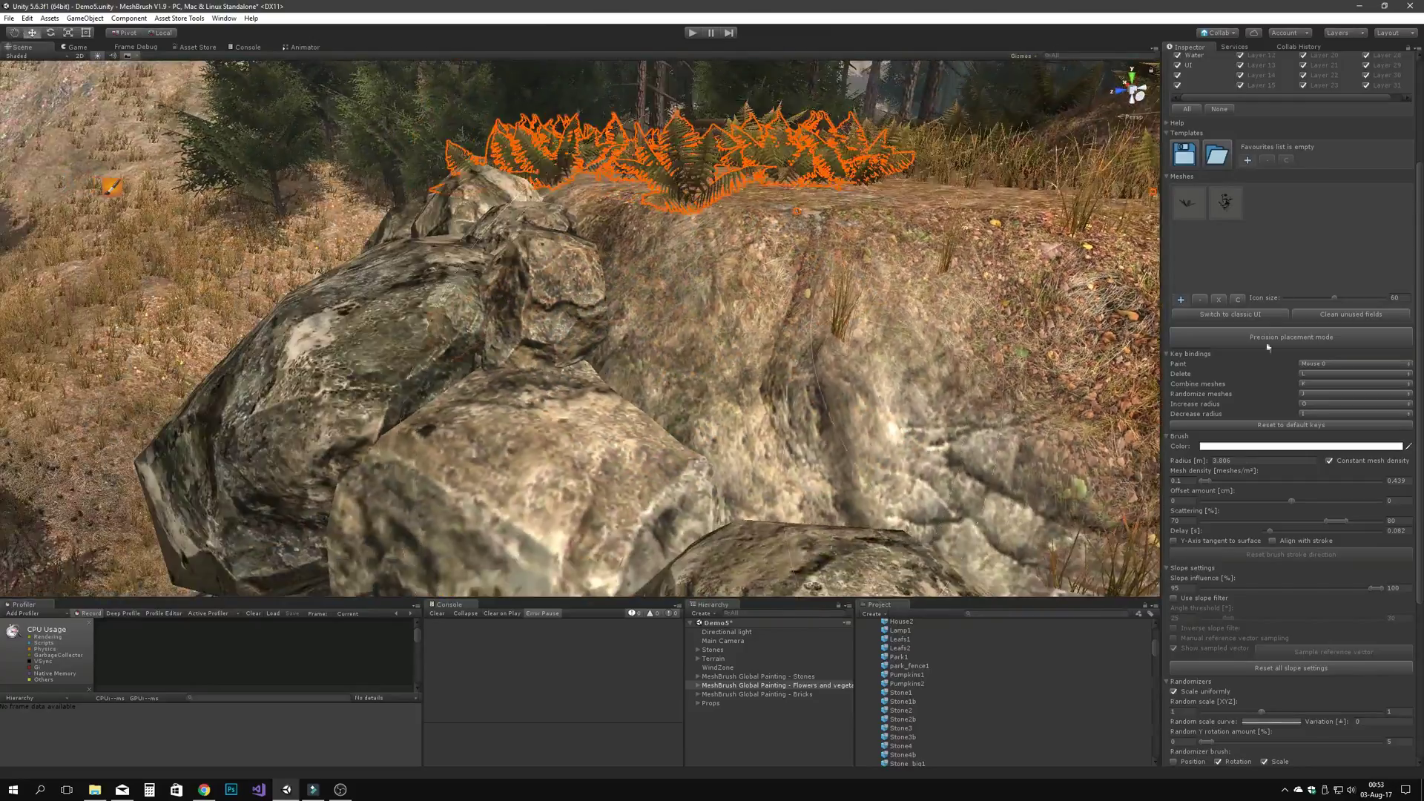
# Step: Select MeshBrush Global Painting - Bricks for work at the house wall
pyautogui.scroll(-3, 1038, 534)
pyautogui.click(779, 693)
pyautogui.moveTo(712, 400); pyautogui.dragTo(1185, 393, button='right')
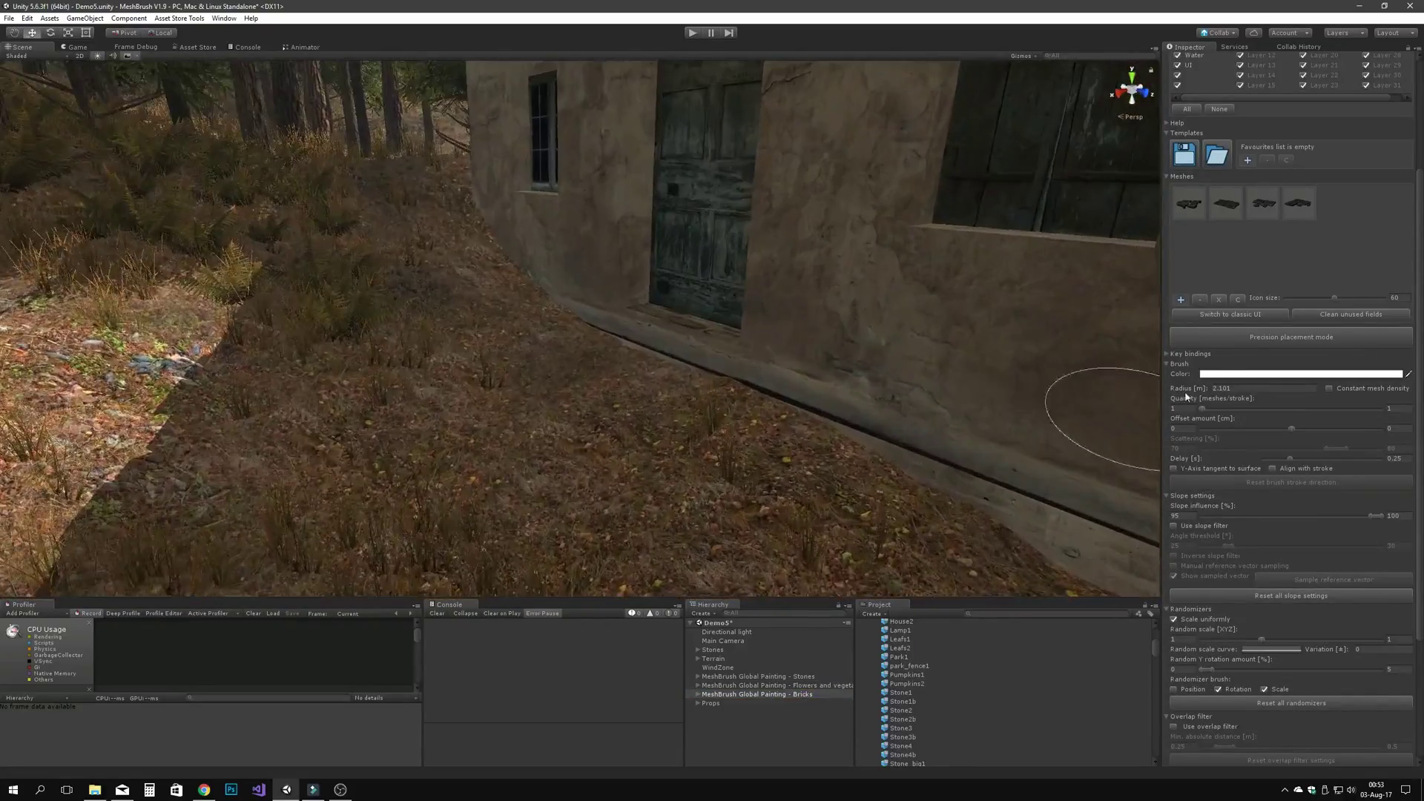
# Step: Place an Aster flower on the Terrain beside the stones at the house door using precision placement
pyautogui.press('p')
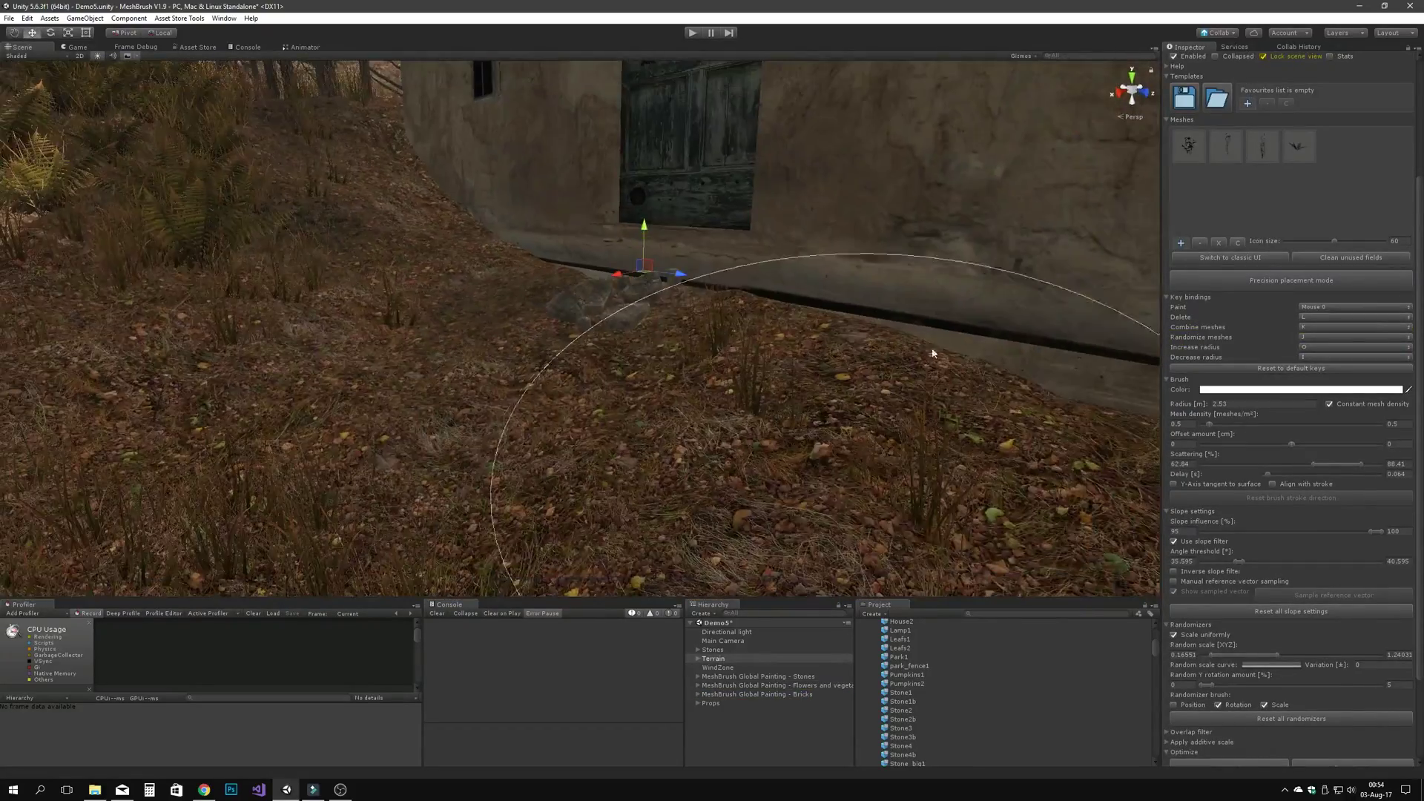
pyautogui.moveTo(762, 340); pyautogui.dragTo(705, 340, button='right')
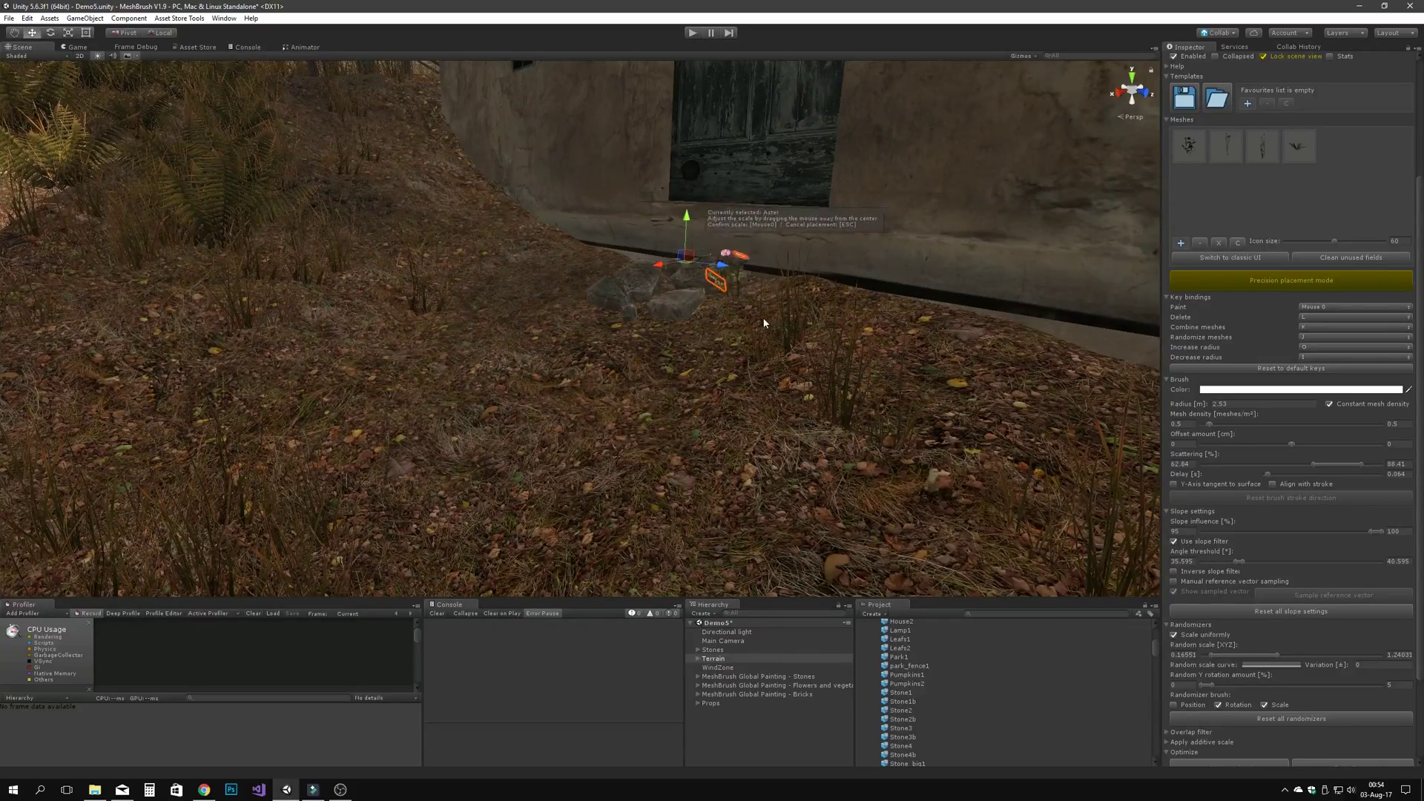
pyautogui.click(729, 332)
pyautogui.moveTo(829, 415); pyautogui.dragTo(852, 455, button='right')
# Step: Reselect MeshBrush Global Painting - Bricks and place a brick mesh near the house in precision placement mode
pyautogui.click(778, 693)
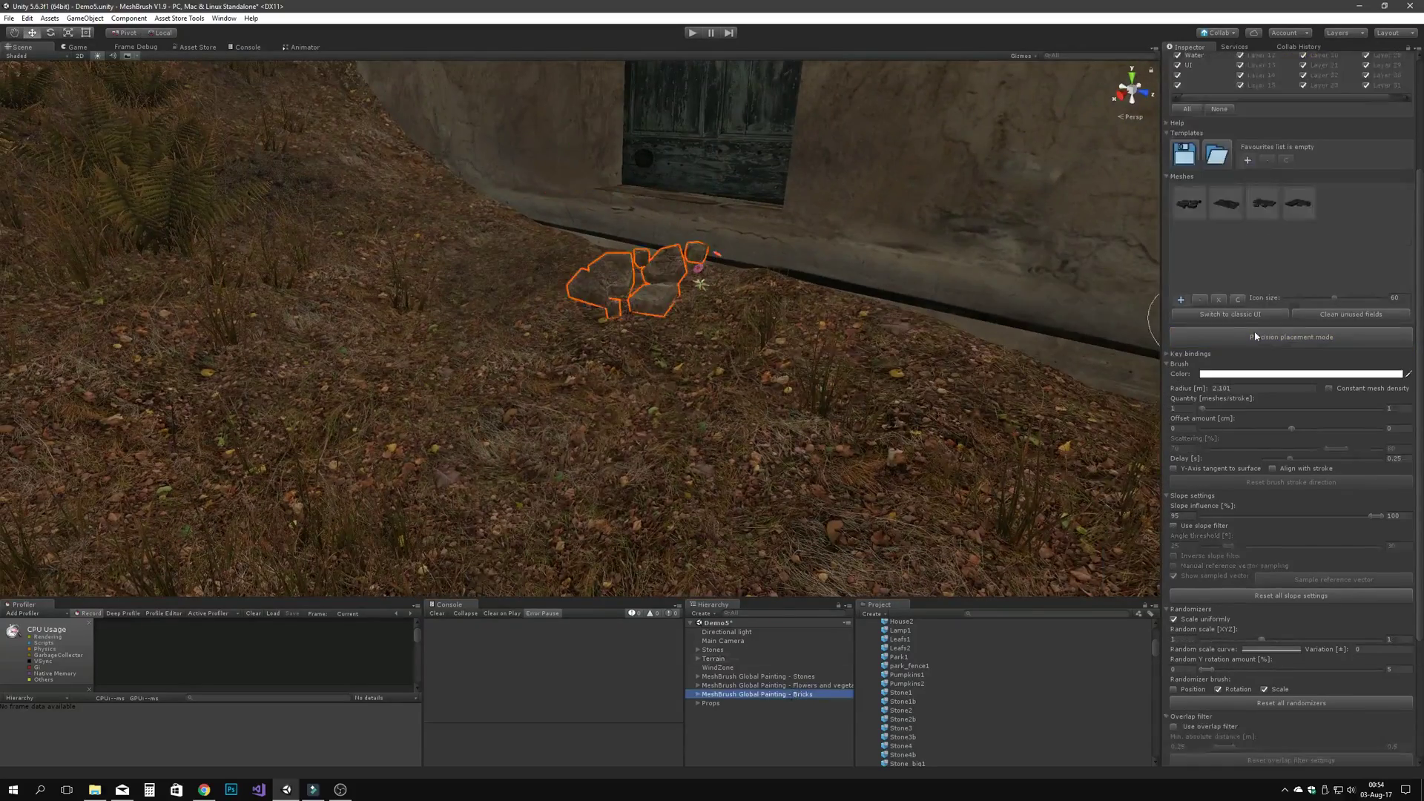
pyautogui.click(1257, 337)
pyautogui.click(612, 362)
pyautogui.moveTo(612, 362)
pyautogui.mouseDown(button='right')
pyautogui.moveTo(762, 344)
pyautogui.moveTo(636, 375)
pyautogui.moveTo(725, 366)
pyautogui.mouseUp(button='right')
pyautogui.moveTo(473, 310); pyautogui.dragTo(451, 187)
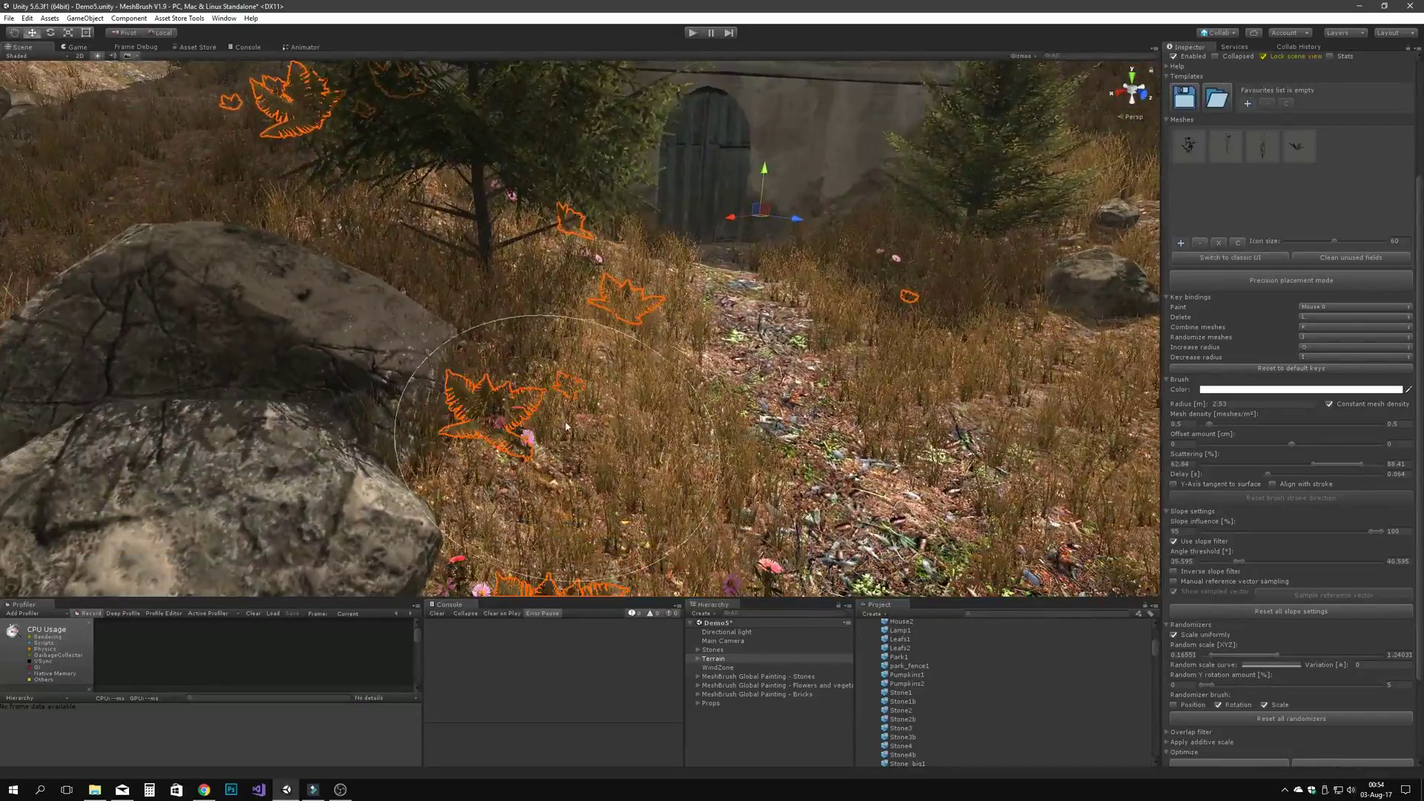
# Step: Paint ferns and flowers on the Terrain along the path between the rocks
pyautogui.click(855, 387)
pyautogui.moveTo(854, 386); pyautogui.dragTo(853, 393)
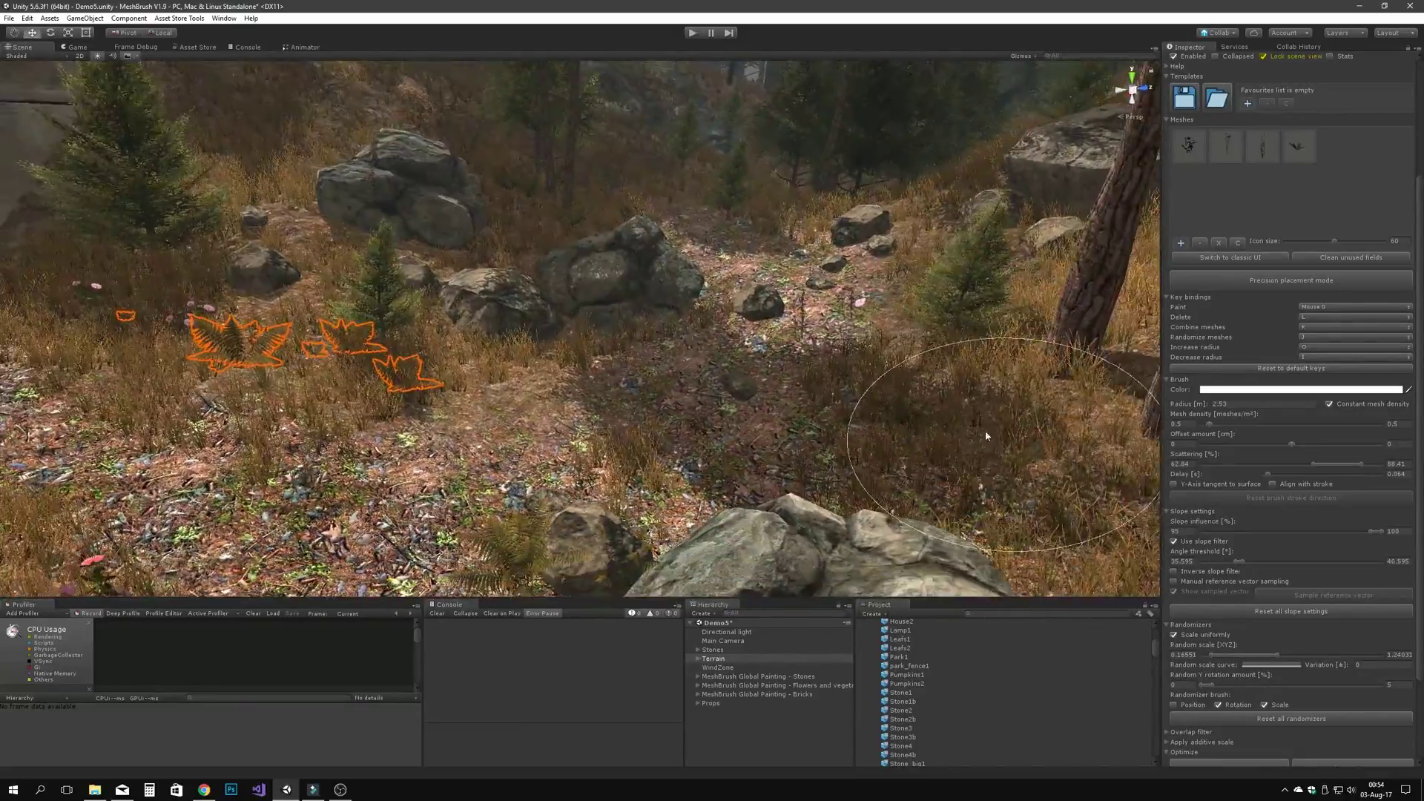
pyautogui.click(849, 360)
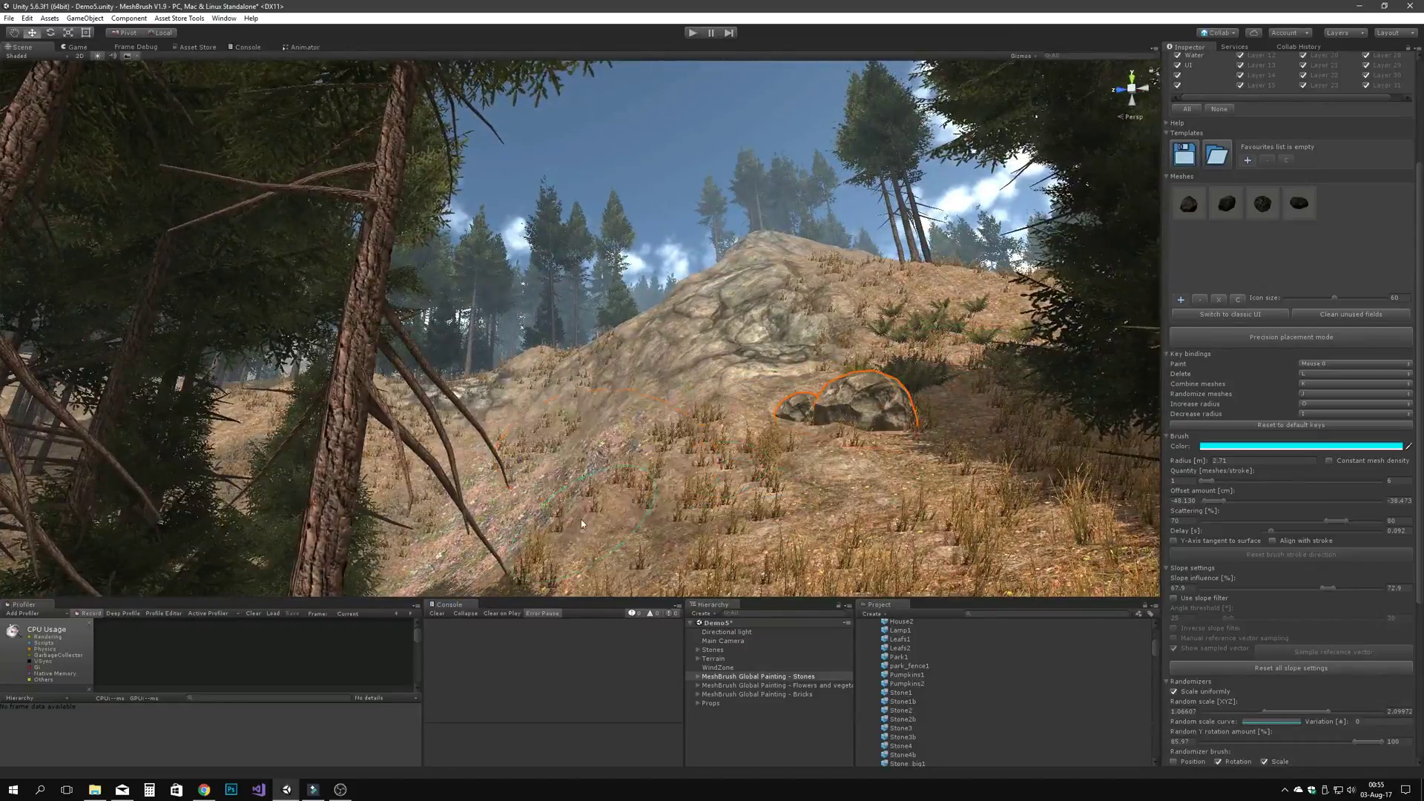
# Step: Place large single stones beside the existing boulders on the hillside, using precision placement mode with the Stones object
pyautogui.click(1291, 336)
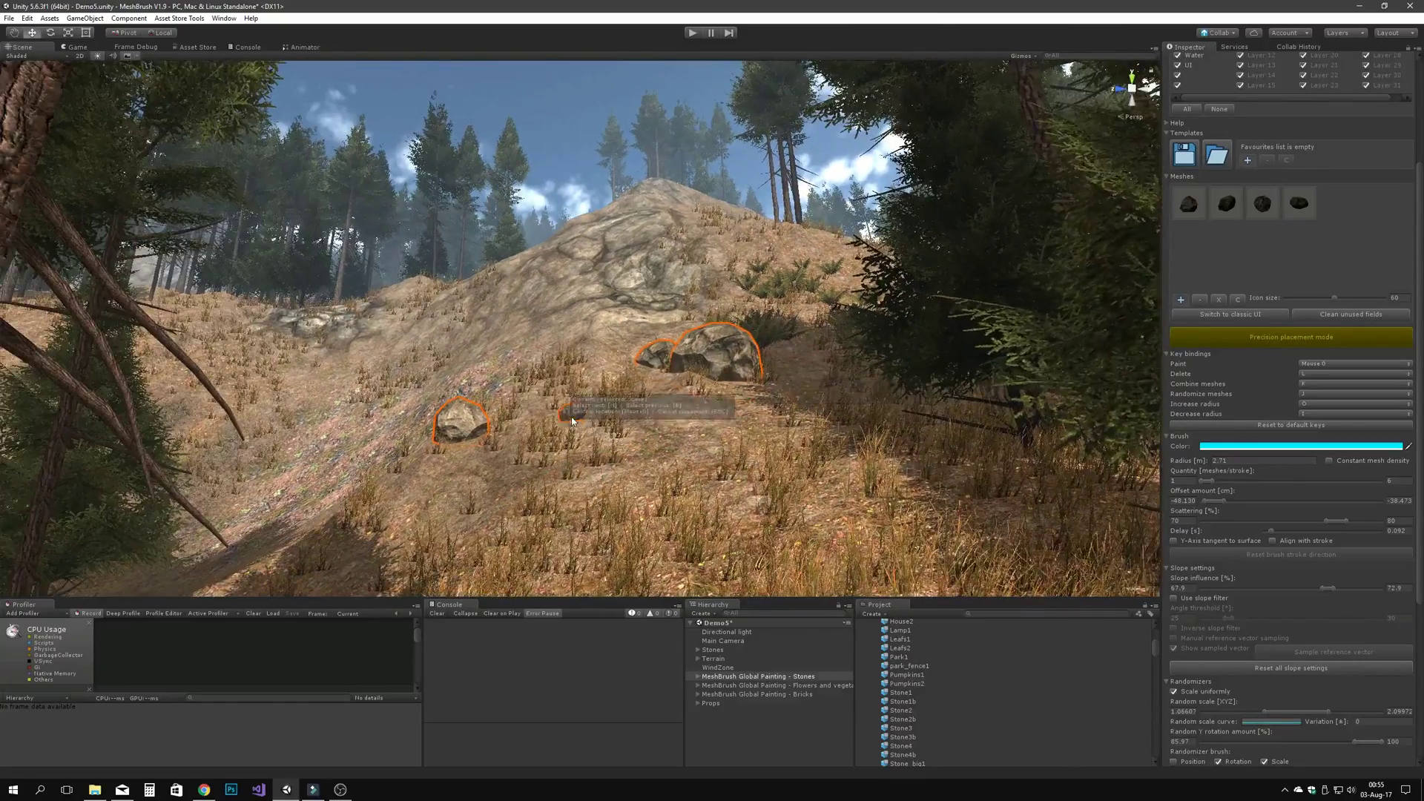
pyautogui.click(509, 356)
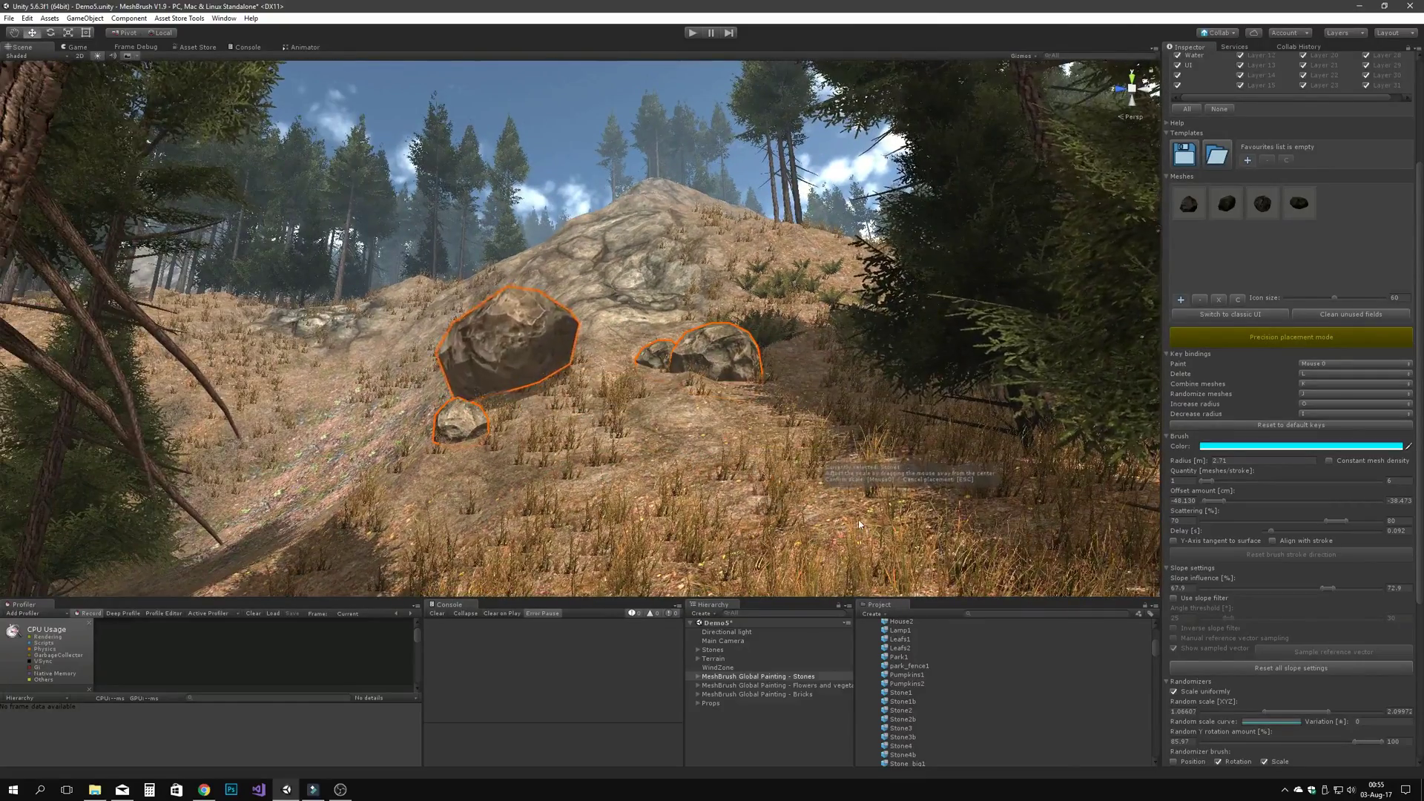
pyautogui.click(581, 350)
pyautogui.click(579, 387)
pyautogui.click(612, 349)
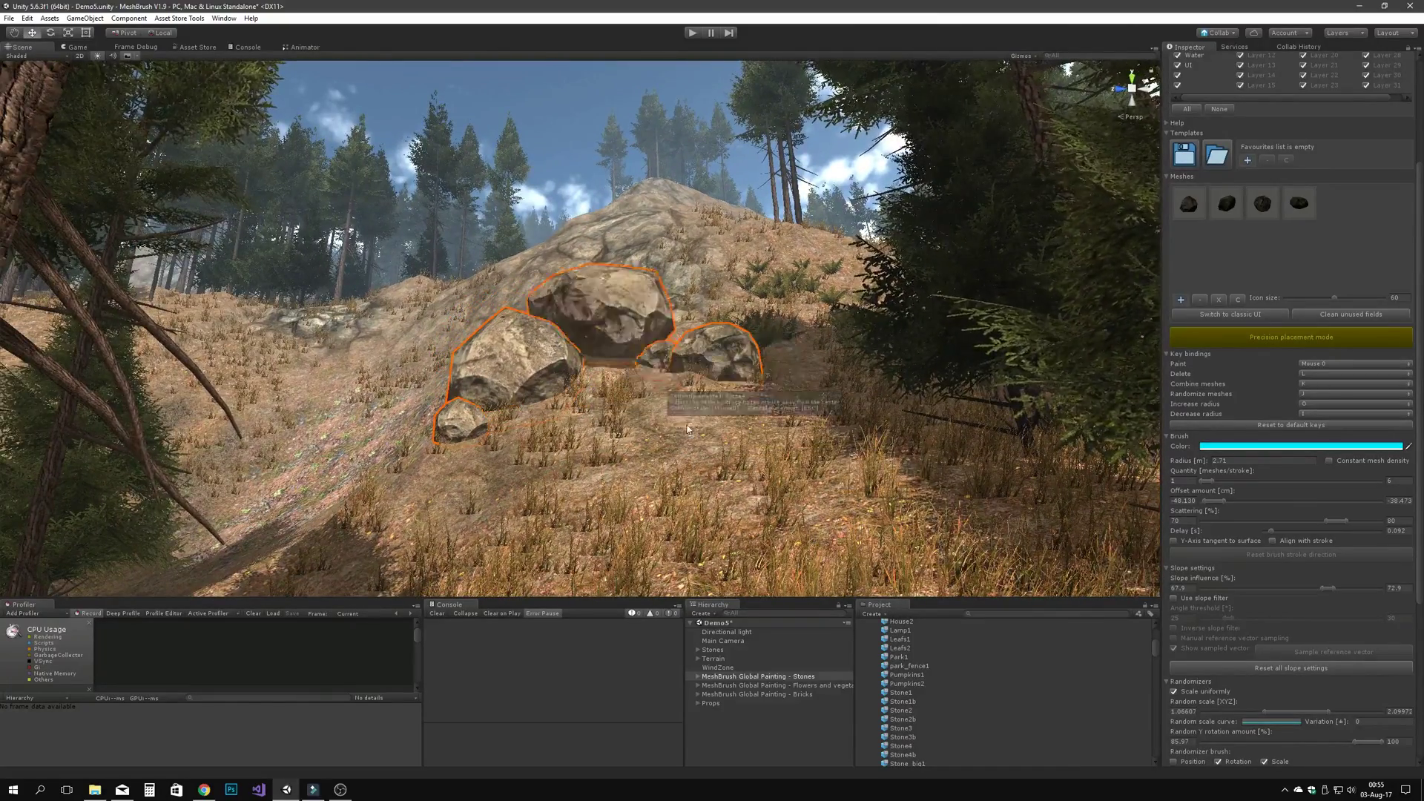
pyautogui.click(712, 426)
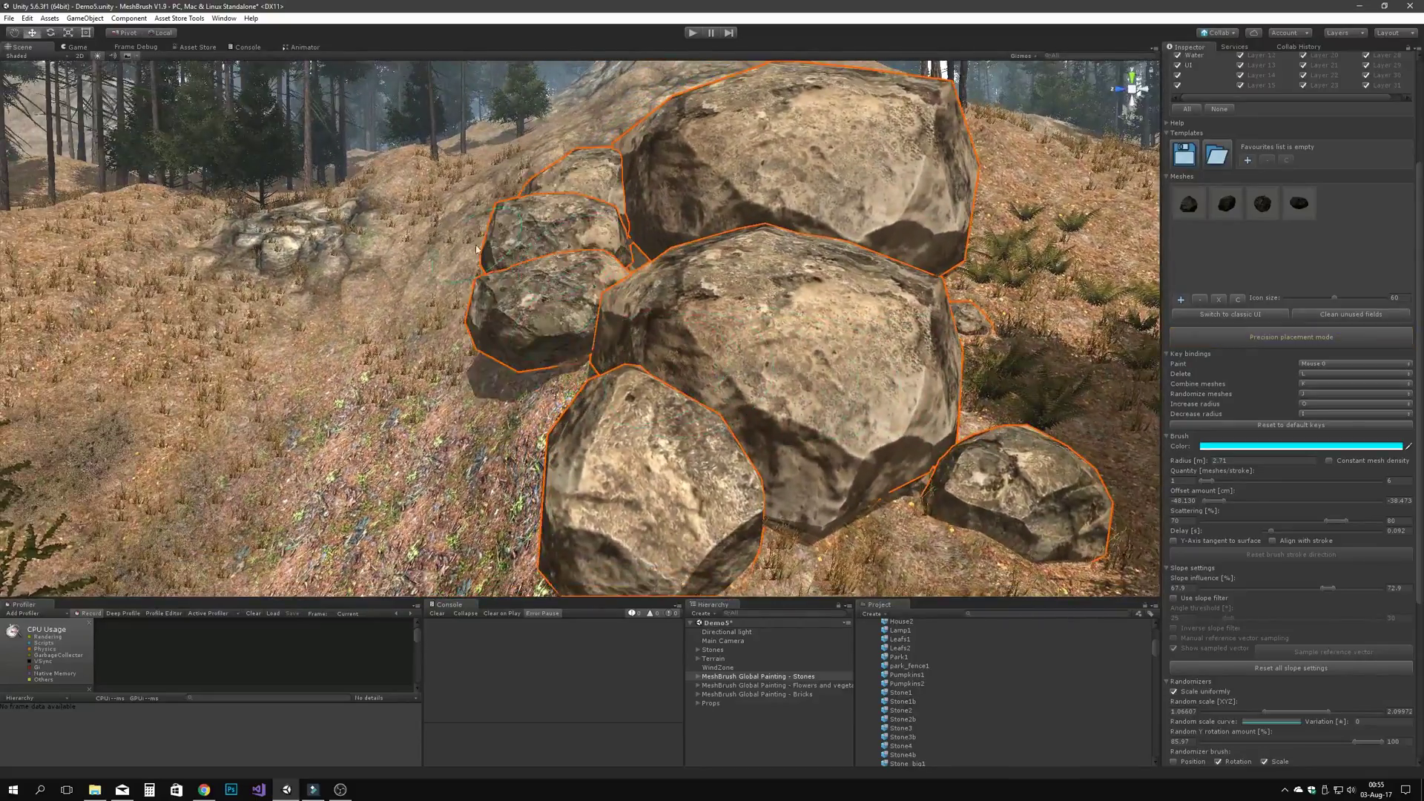
# Step: Paint additional stones at the lower front edge of the hillside boulder pile
pyautogui.click(528, 429)
pyautogui.click(528, 435)
pyautogui.moveTo(528, 435); pyautogui.dragTo(593, 297, button='right')
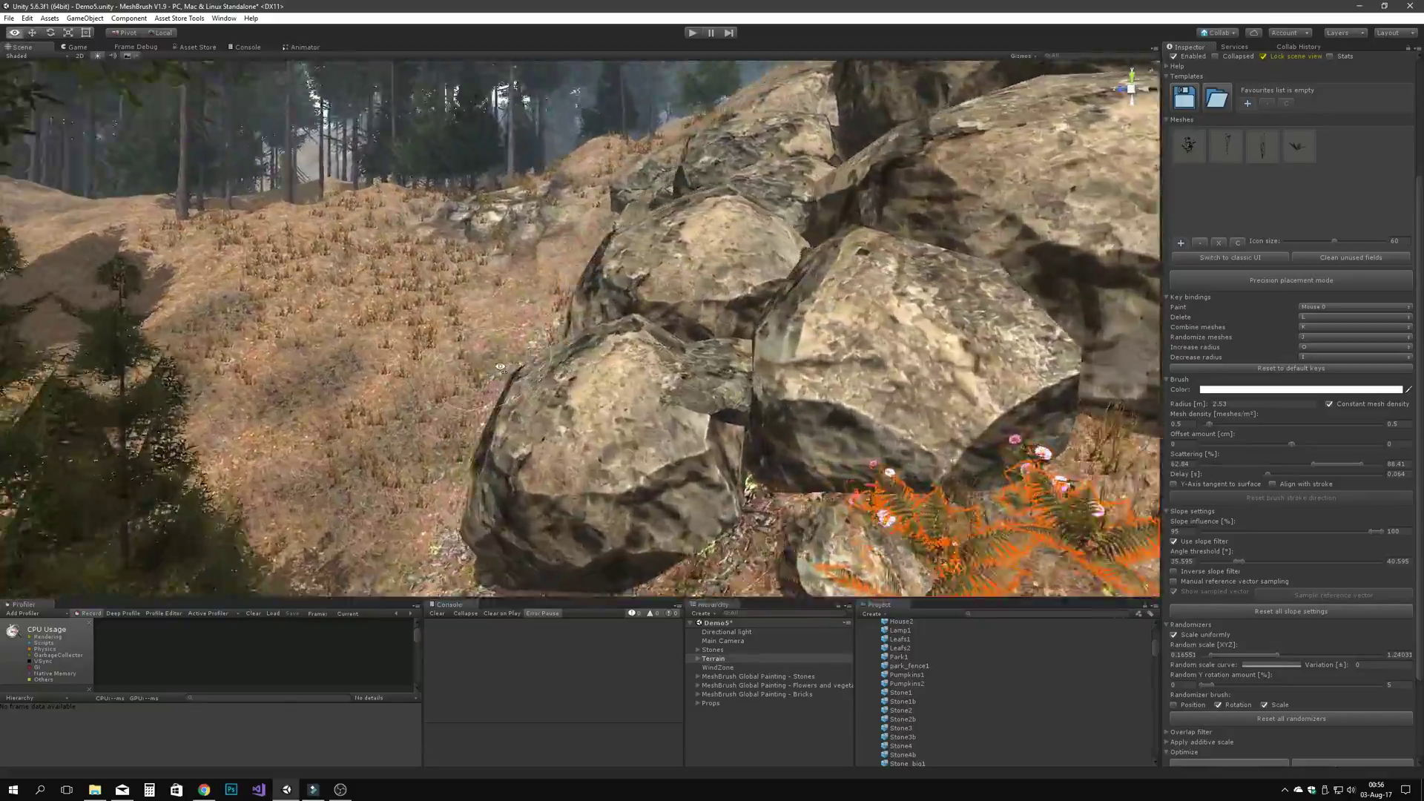
# Step: Paint ferns on the Terrain along the side of the hillside boulders
pyautogui.moveTo(500, 366); pyautogui.dragTo(511, 480, button='right')
pyautogui.moveTo(648, 362); pyautogui.dragTo(665, 336)
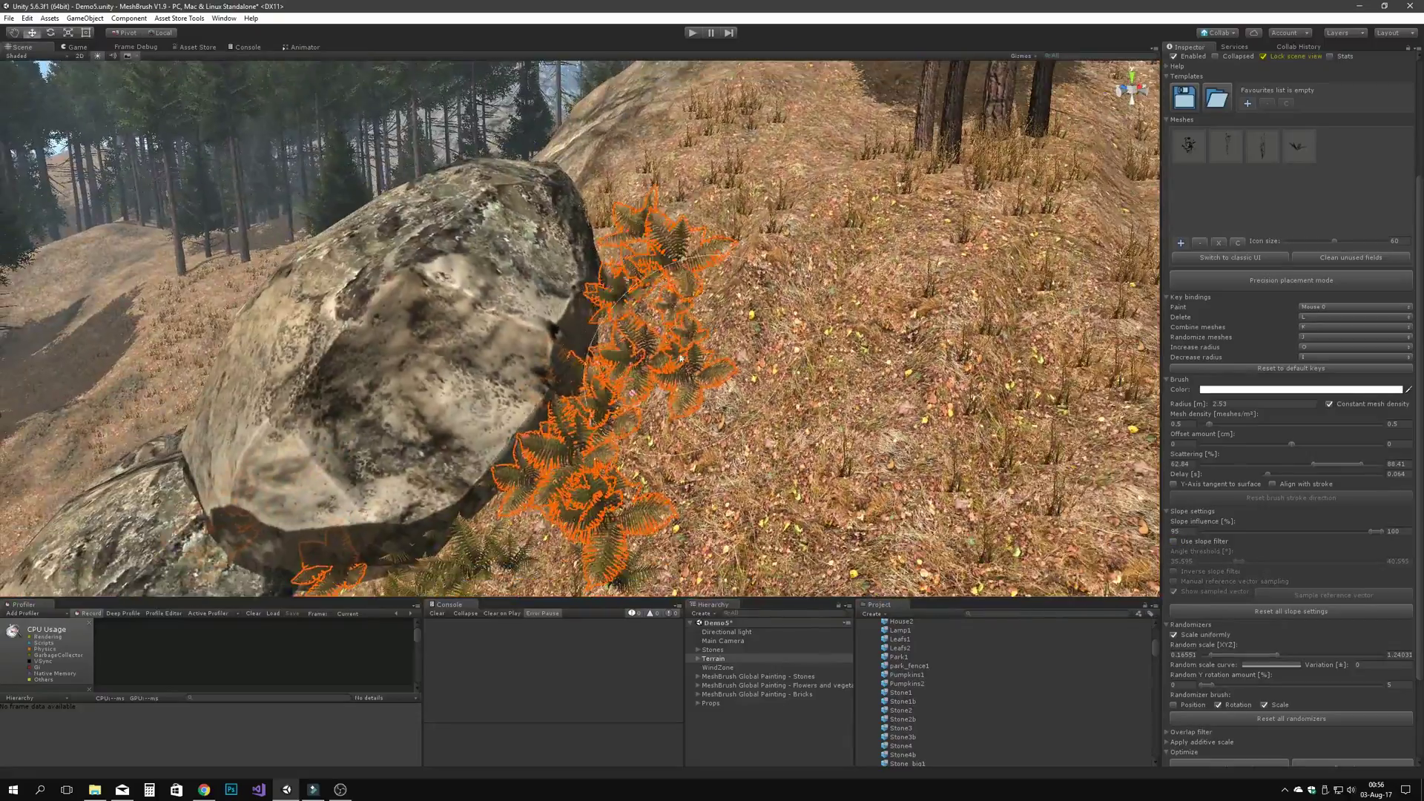
# Step: Delete the dense ferns painted along the side of the large hillside boulder
pyautogui.press('l')
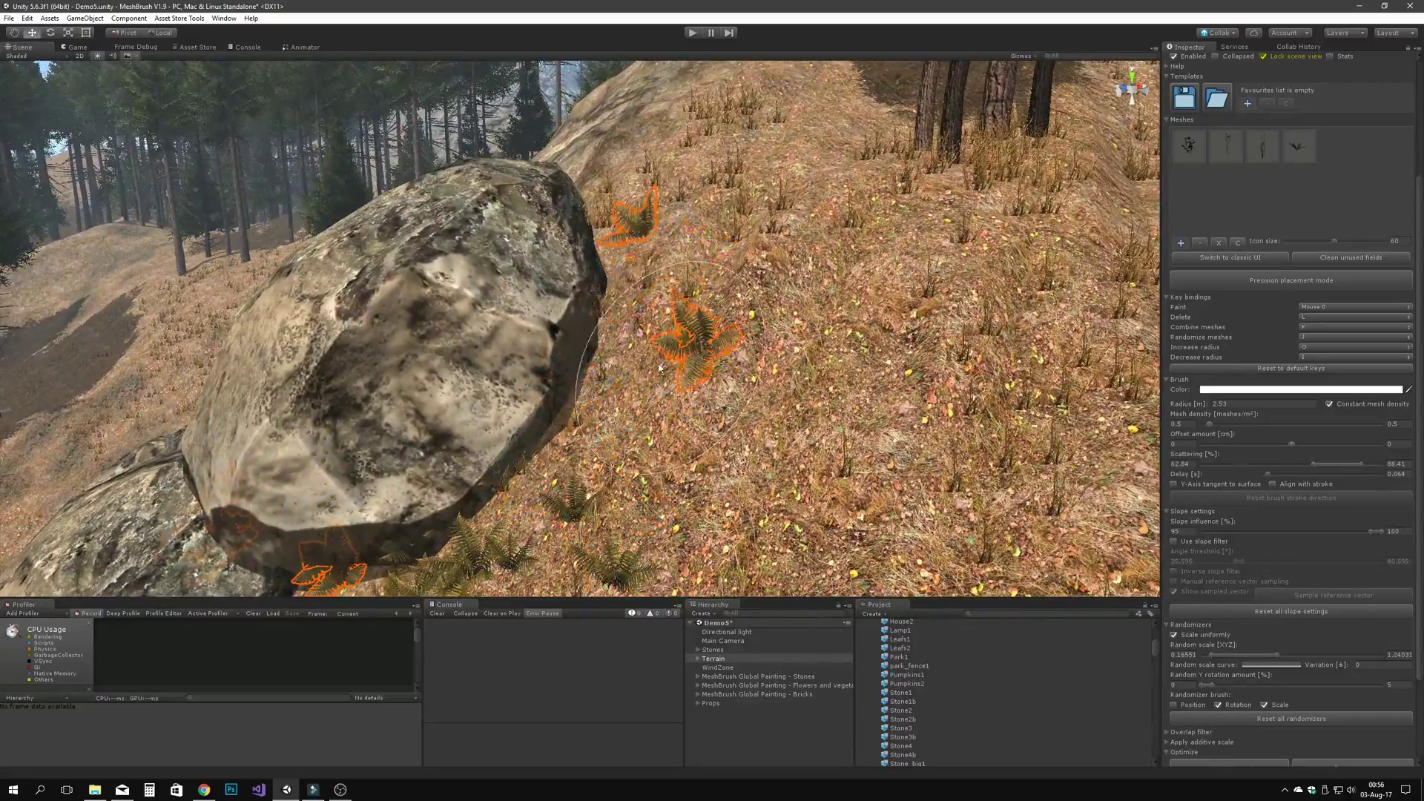
pyautogui.moveTo(697, 344)
pyautogui.mouseDown(button='right')
pyautogui.moveTo(647, 402)
pyautogui.moveTo(279, 349)
pyautogui.moveTo(386, 334)
pyautogui.moveTo(374, 345)
pyautogui.mouseUp(button='right')
# Step: Create a new MeshBrush global painting object and fill its mesh list with the wooden fence prefabs
pyautogui.click(83, 17)
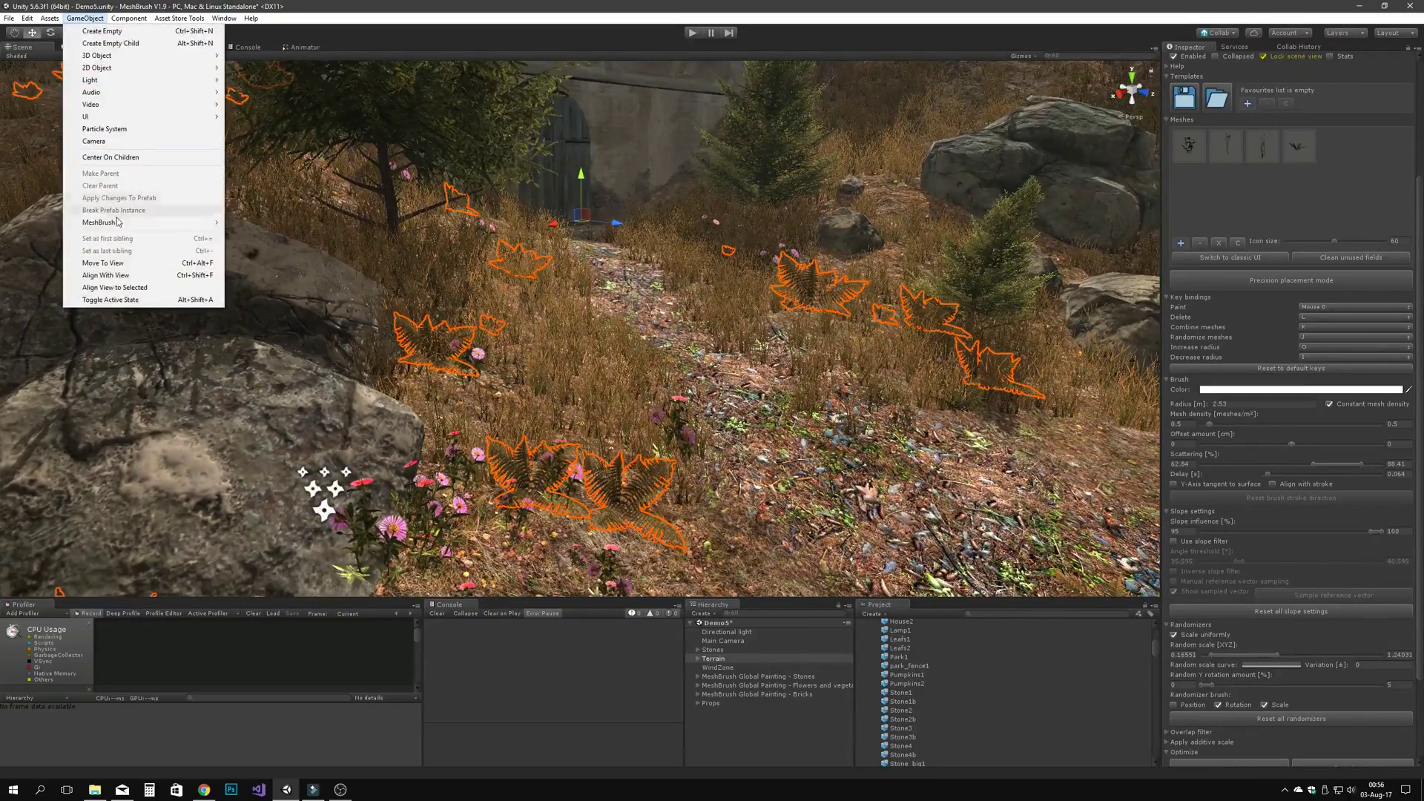
pyautogui.moveTo(115, 222)
pyautogui.click(278, 238)
pyautogui.click(1189, 202)
pyautogui.write('w')
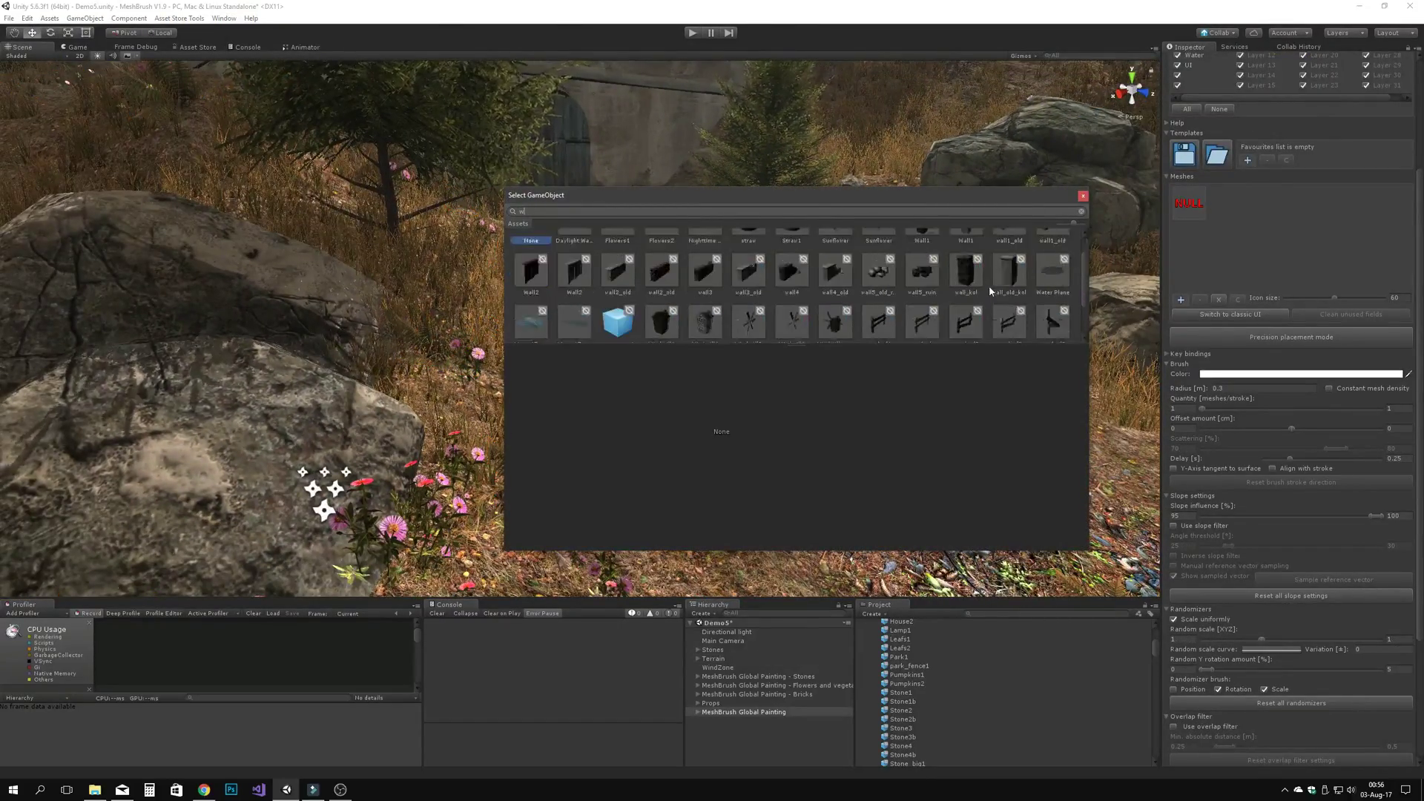
pyautogui.moveTo(905, 705); pyautogui.dragTo(1181, 299)
# Step: Turn off Lock scene view for the Terrain brush and set its Paint key binding to P
pyautogui.moveTo(786, 382); pyautogui.dragTo(733, 431, button='right')
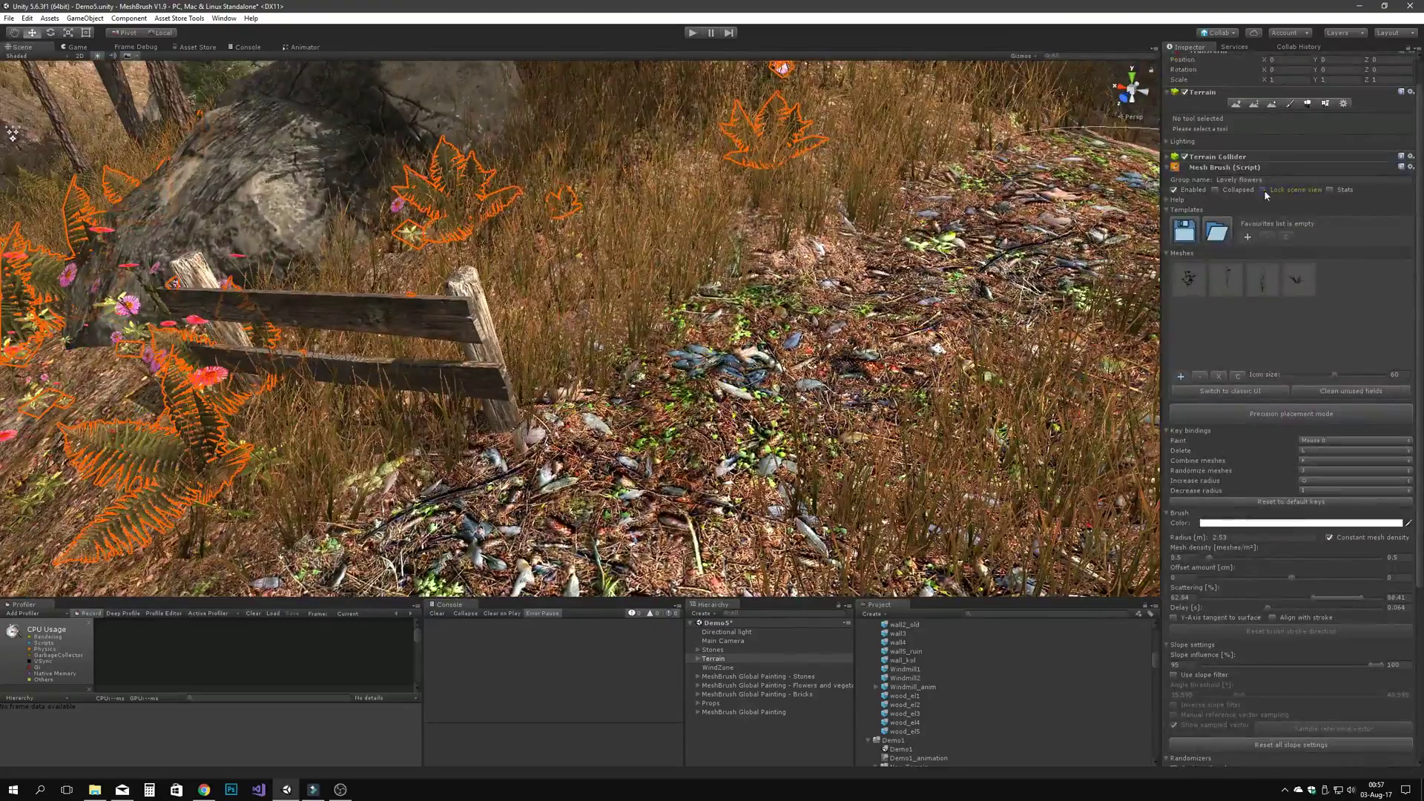
pyautogui.click(1355, 439)
pyautogui.click(1336, 746)
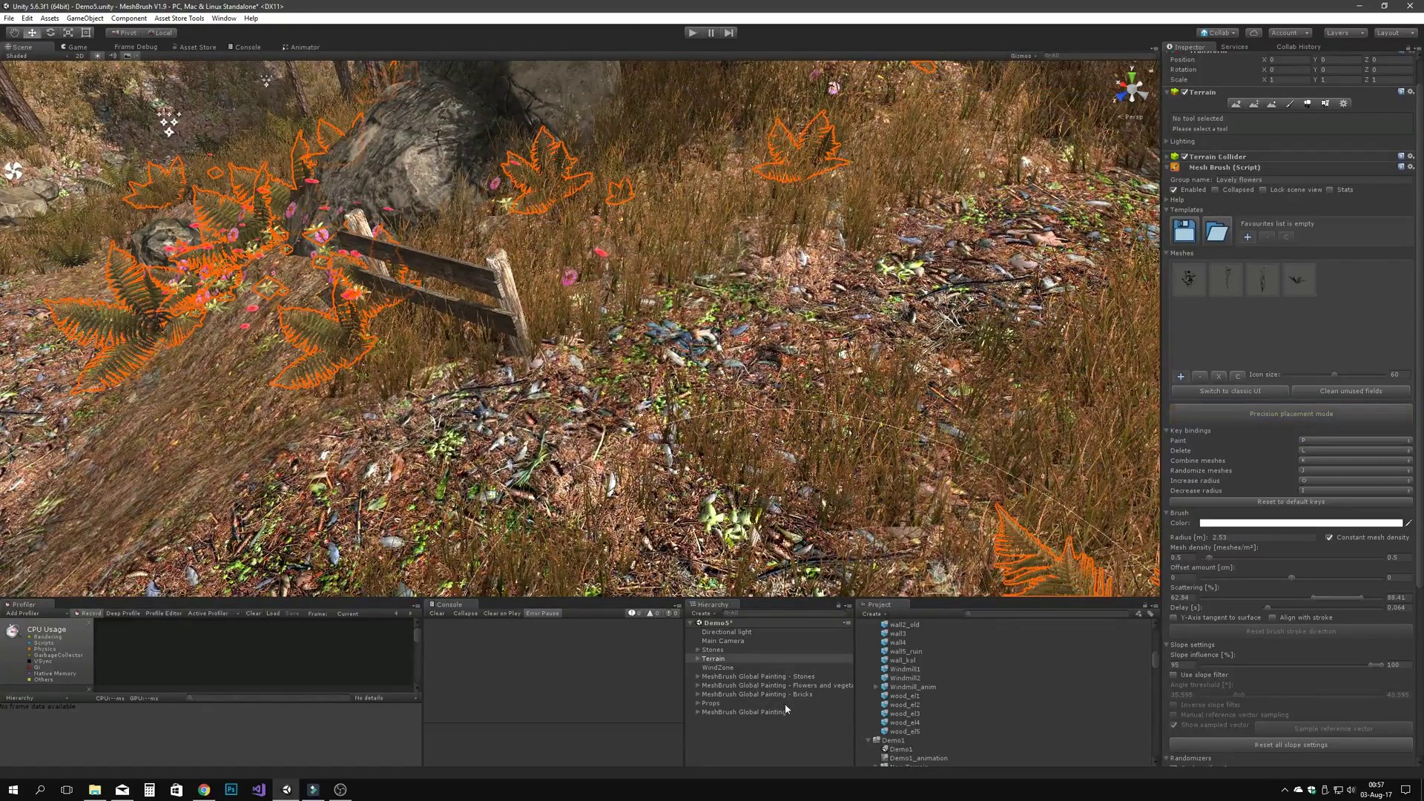
# Step: Name the new painting object Wooden fences and place fence sections along the path in precision placement mode
pyautogui.click(788, 712)
pyautogui.click(1216, 470)
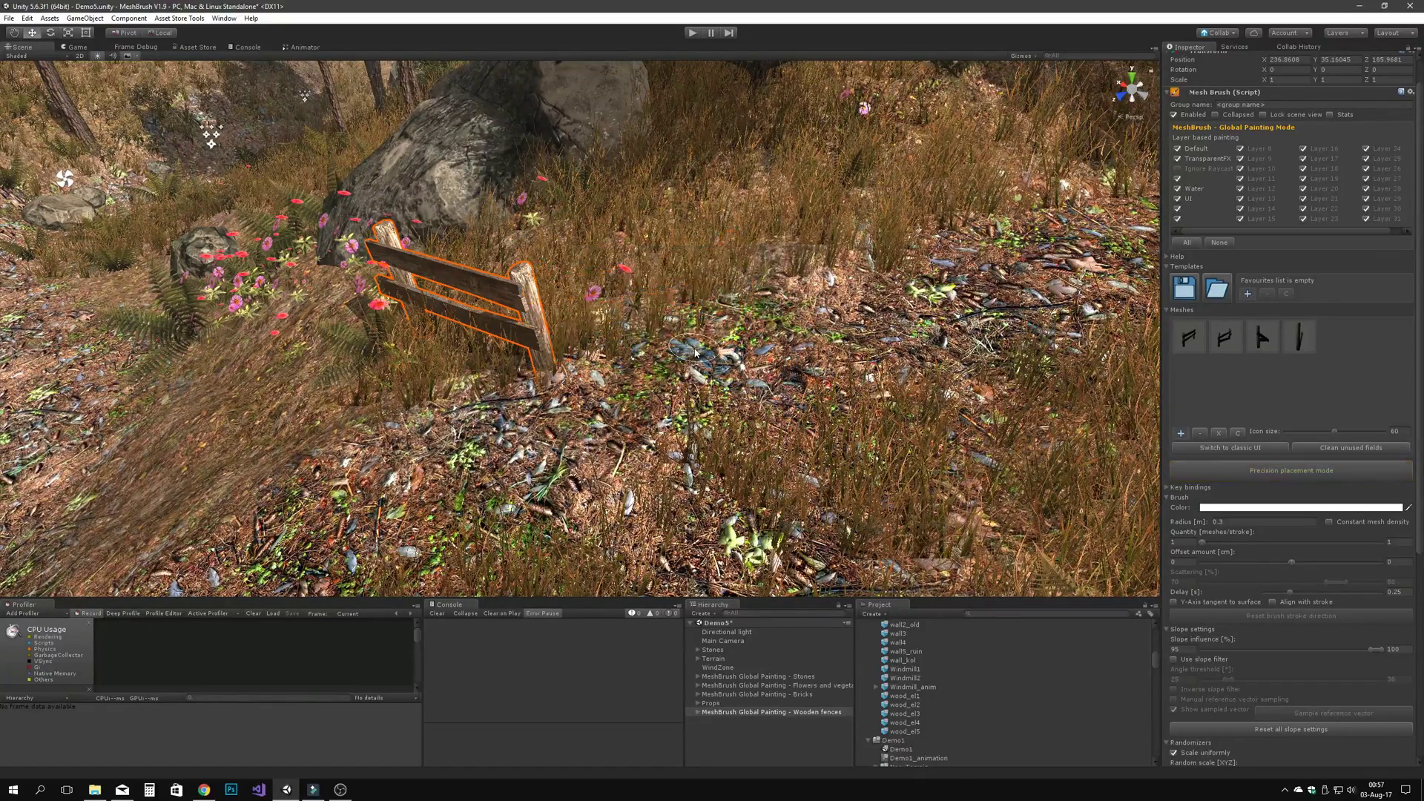
pyautogui.press('y')
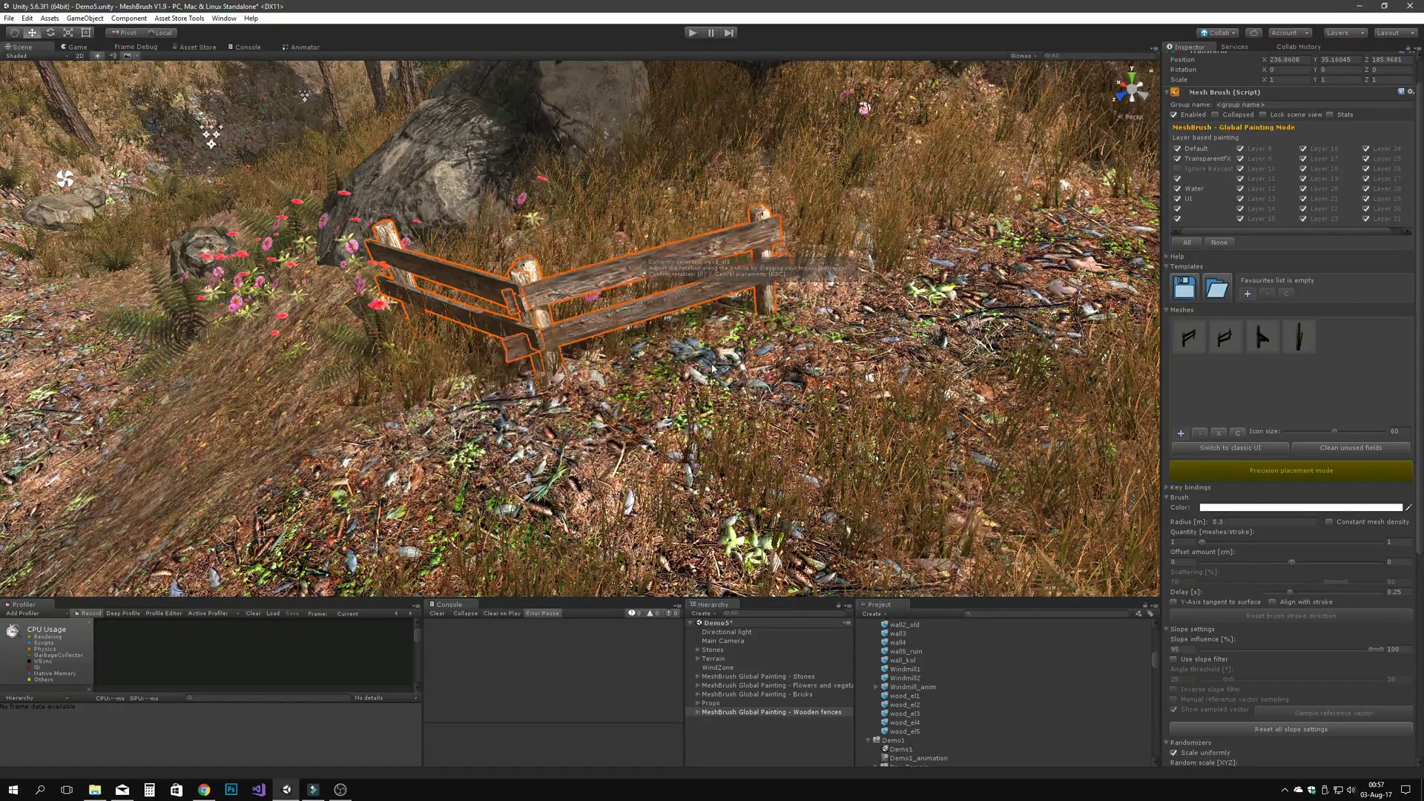
pyautogui.hotkey('shift', 'p')
pyautogui.keyDown('alt'); pyautogui.moveTo(711, 365); pyautogui.dragTo(927, 370); pyautogui.keyUp('alt')
pyautogui.press('y')
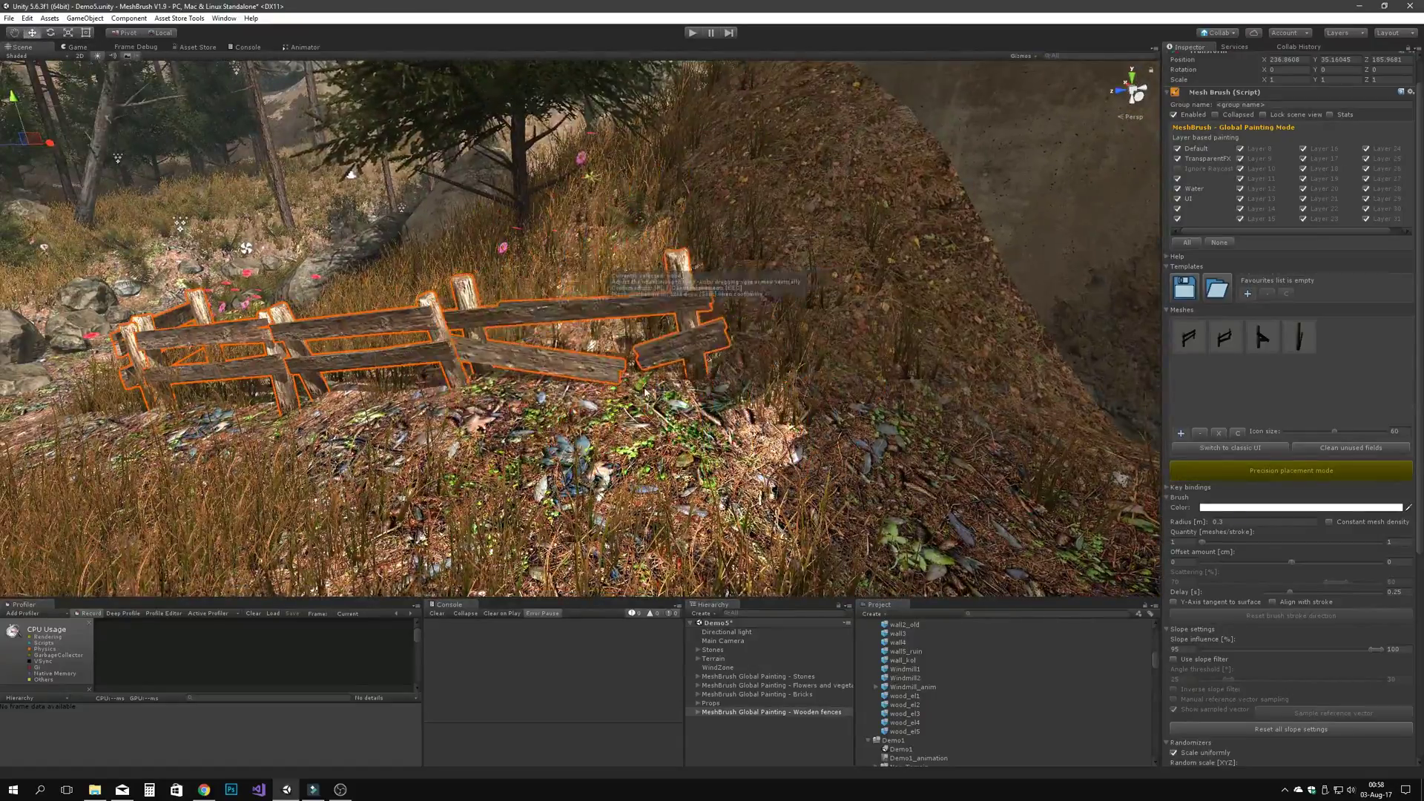
# Step: Switch to the next fence meshes in precision placement mode and place broken pieces at the far end of the fence
pyautogui.click(1255, 465)
pyautogui.press('n')
pyautogui.moveTo(792, 370); pyautogui.dragTo(786, 367, button='right')
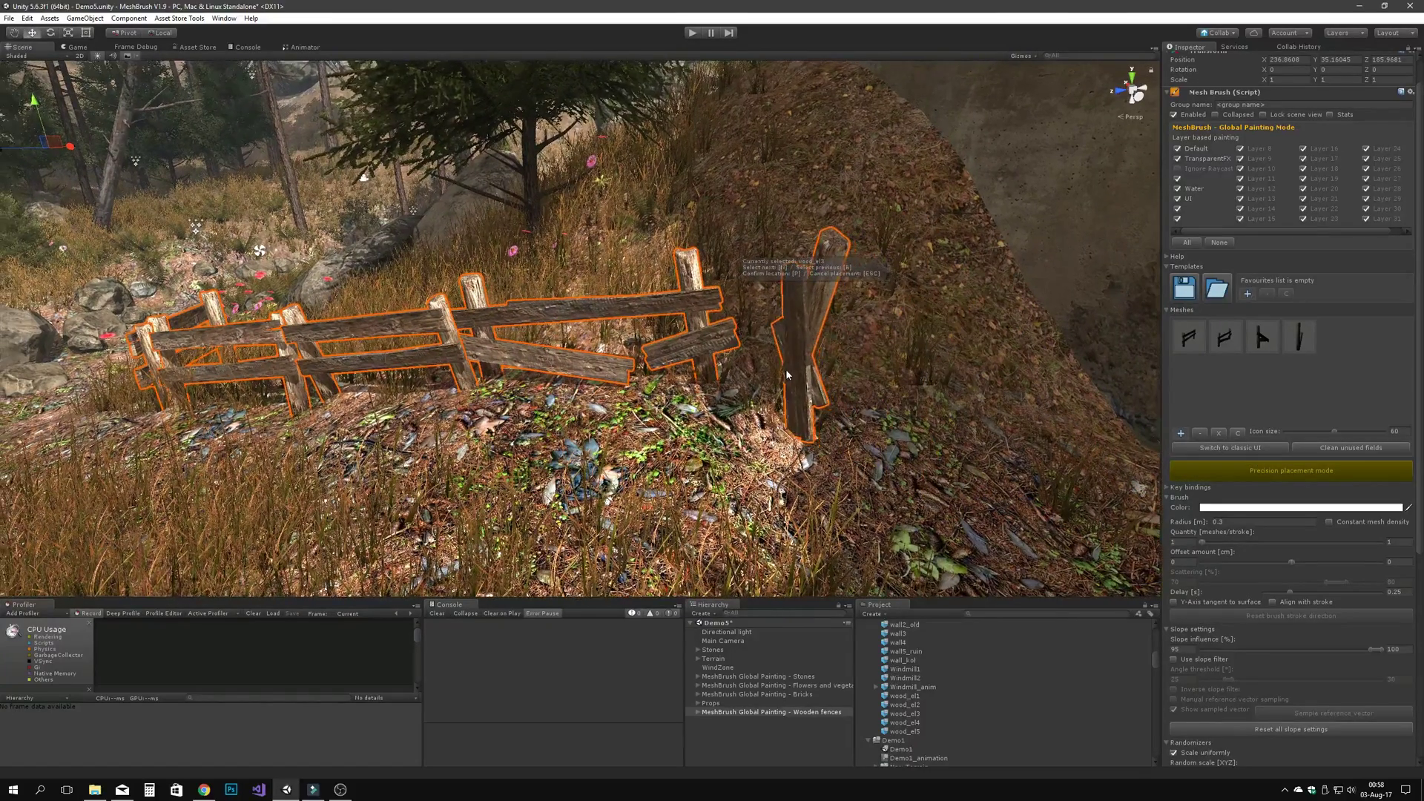
pyautogui.press('p')
pyautogui.press('p')
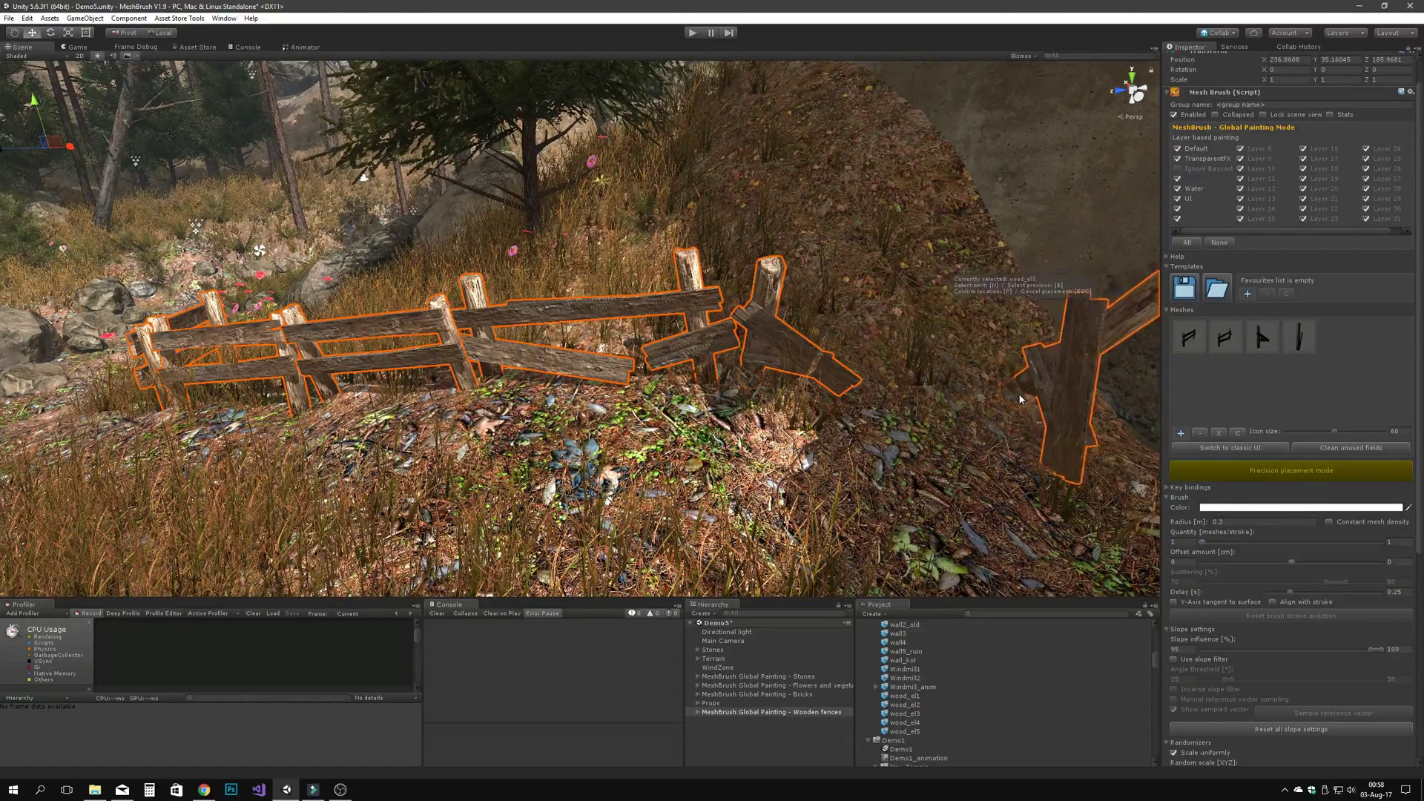
pyautogui.press('p')
# Step: Reduce the Wooden fences mesh list to a single fence section and turn on Align with stroke
pyautogui.moveTo(1022, 443); pyautogui.dragTo(914, 374, button='right')
pyautogui.moveTo(1044, 405); pyautogui.dragTo(1164, 363, button='right')
pyautogui.scroll(-10, 1243, 618)
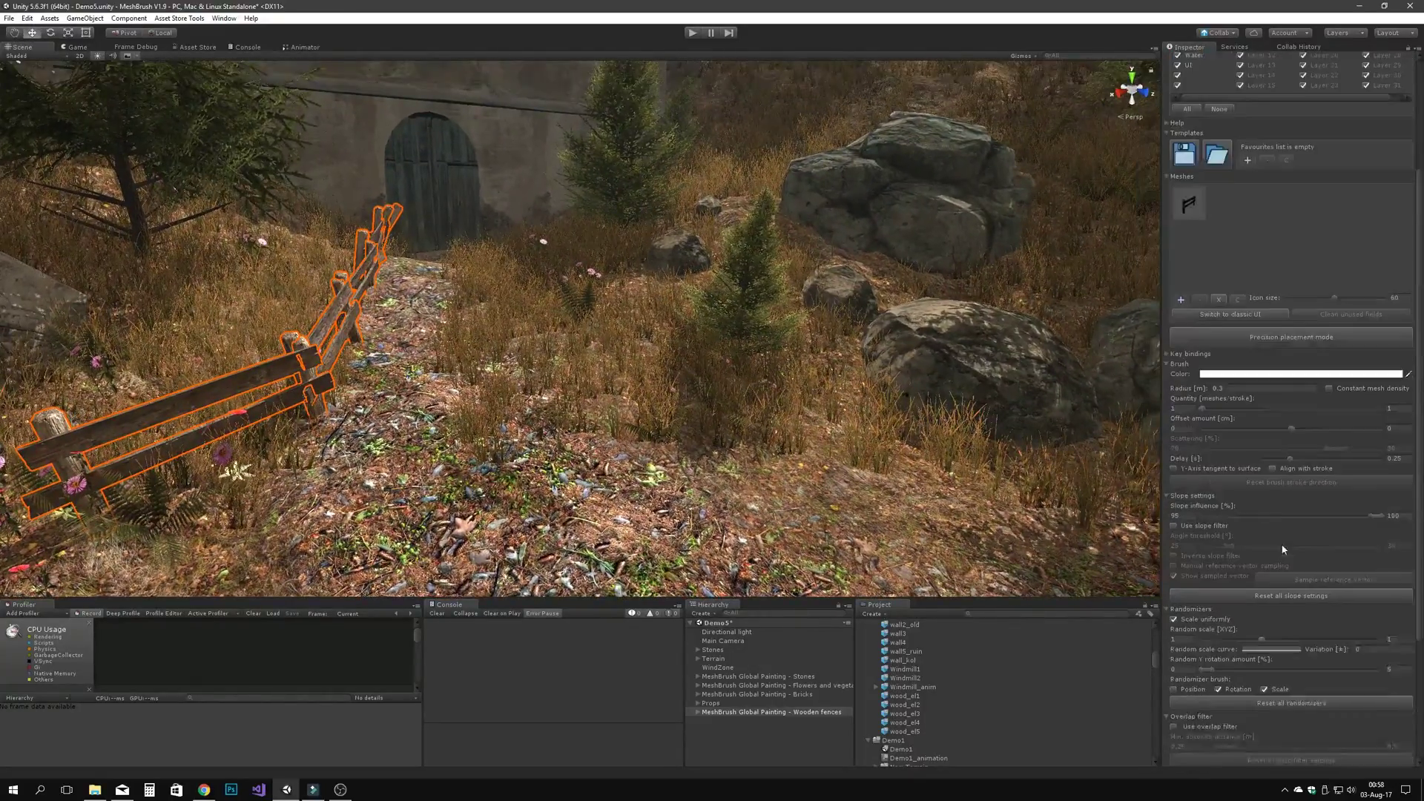
pyautogui.scroll(4, 1260, 578)
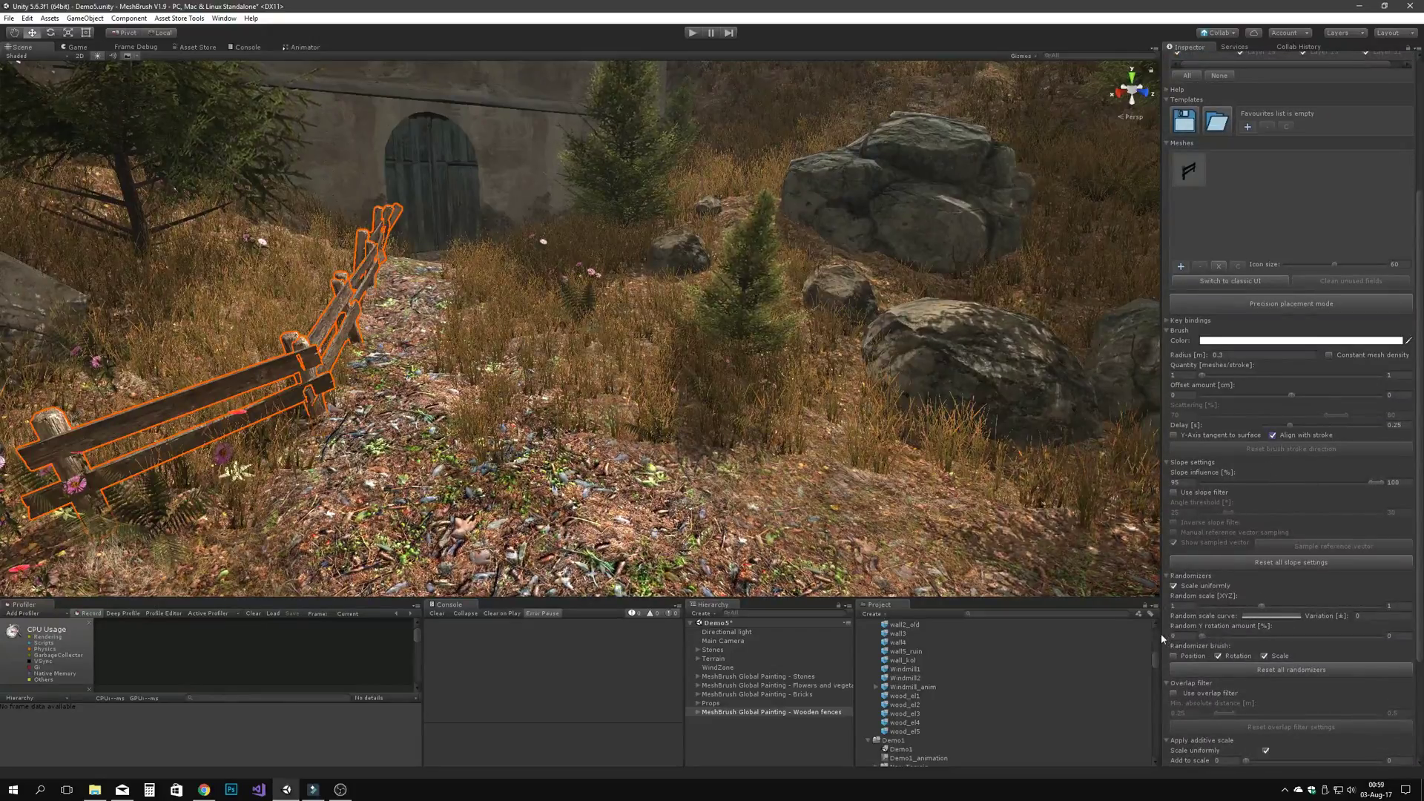
# Step: Create another MeshBrush global painting object and assign the Lamp1 prefab as its mesh
pyautogui.moveTo(622, 564); pyautogui.dragTo(661, 582, button='right')
pyautogui.moveTo(1076, 371); pyautogui.dragTo(741, 304, button='right')
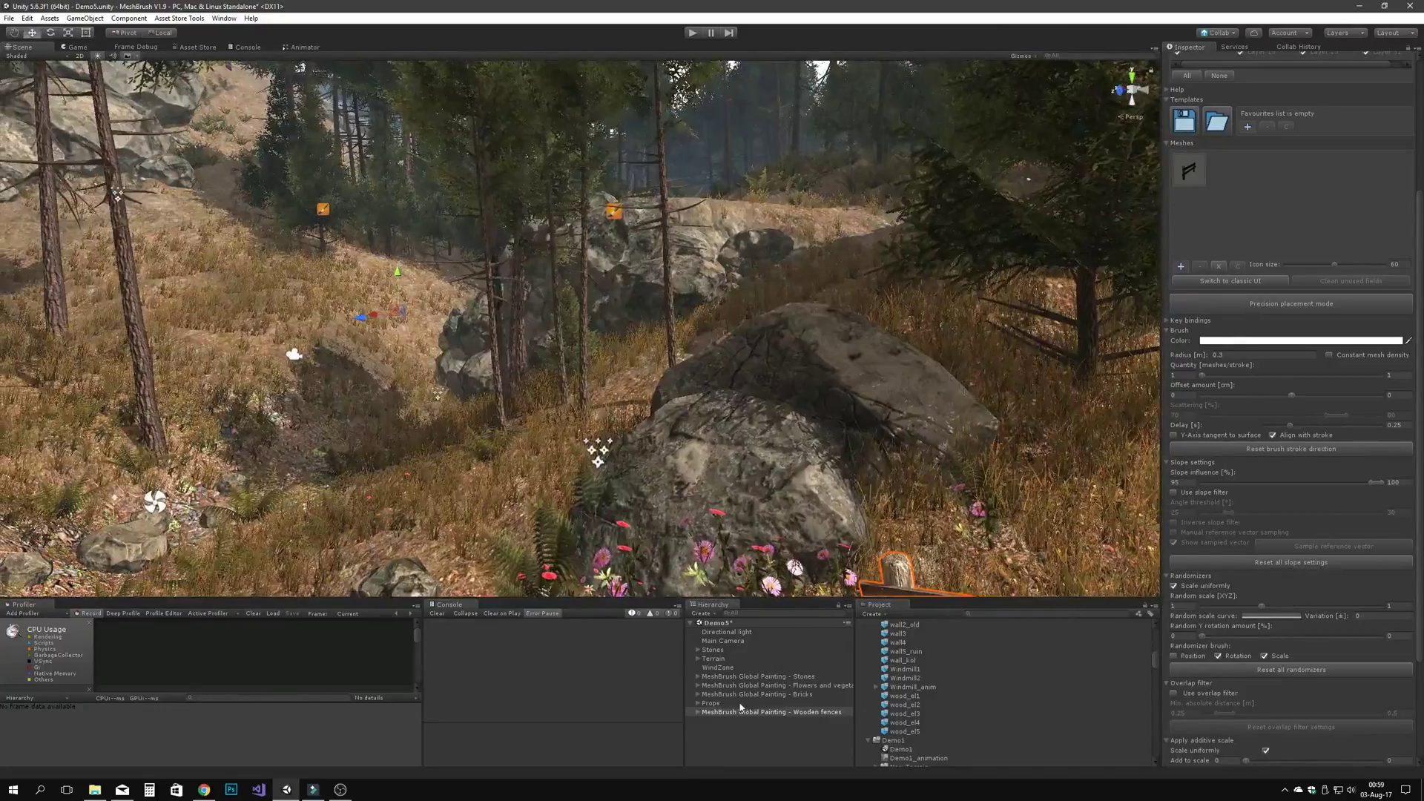
pyautogui.doubleClick(740, 703)
pyautogui.click(263, 235)
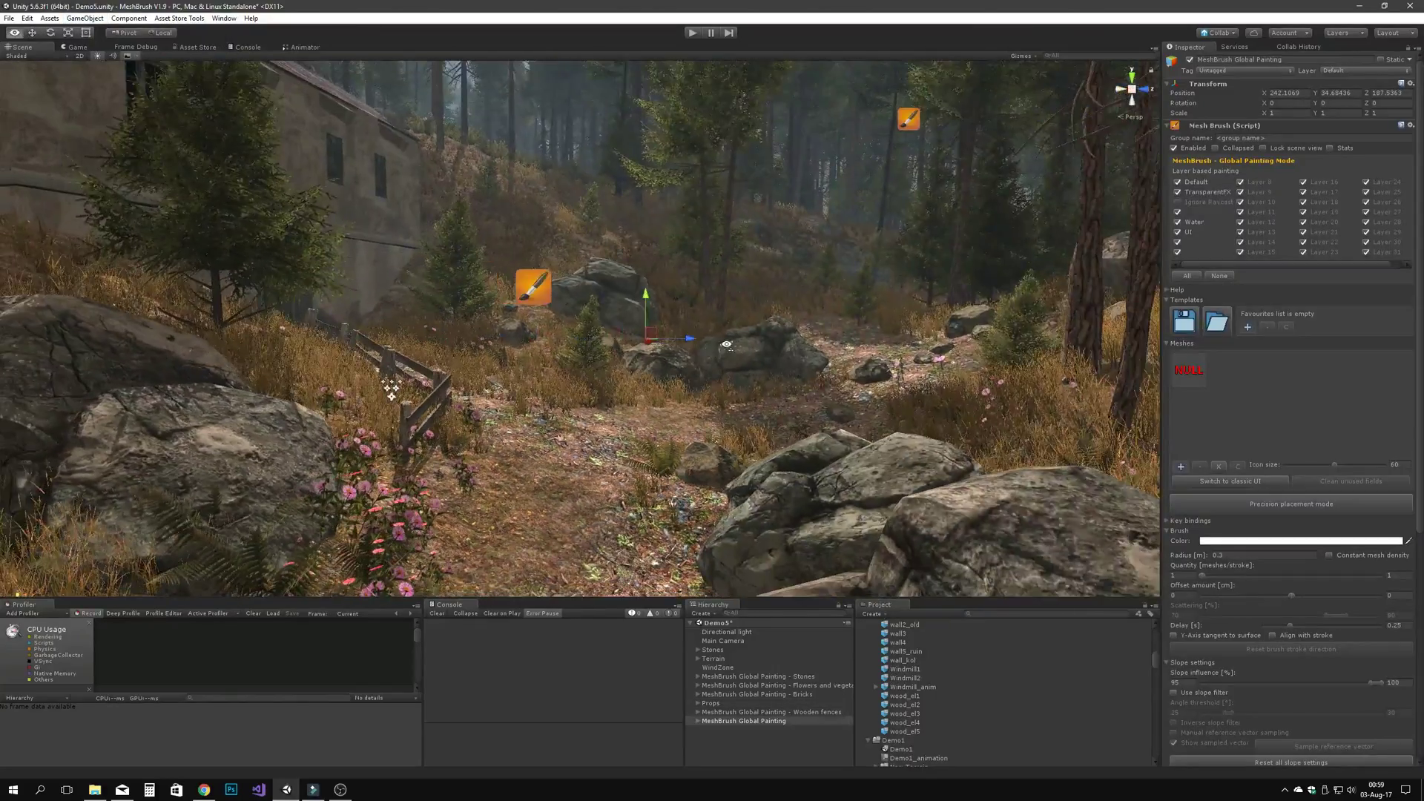
pyautogui.scroll(-2, 834, 311)
pyautogui.scroll(-2, 834, 311)
pyautogui.click(965, 276)
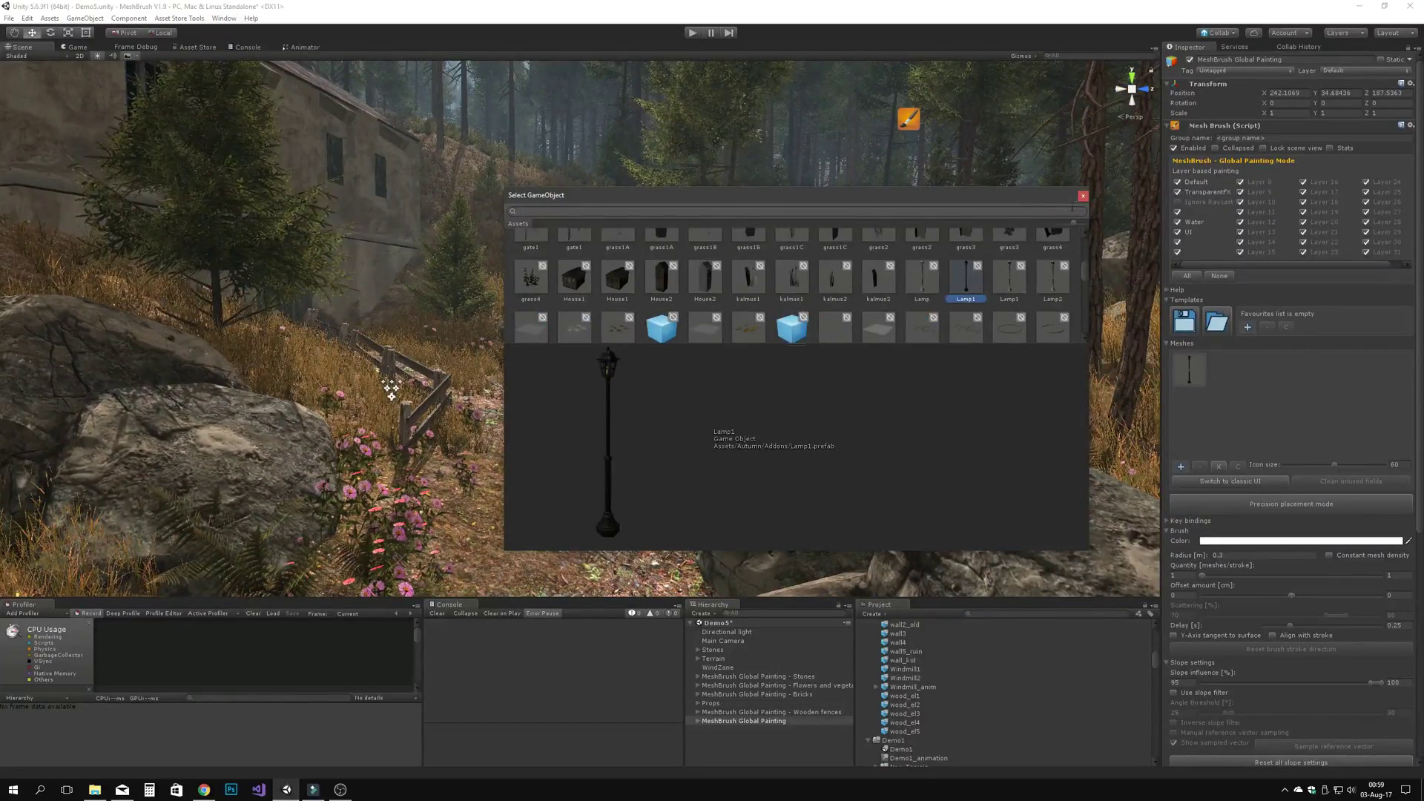
pyautogui.click(1082, 195)
pyautogui.moveTo(608, 312)
pyautogui.keyDown('alt'); pyautogui.mouseDown()
pyautogui.moveTo(400, 389)
pyautogui.moveTo(727, 350)
pyautogui.moveTo(593, 444)
pyautogui.mouseUp(); pyautogui.keyUp('alt')
pyautogui.press('p')
pyautogui.press('p')
pyautogui.hotkey('ctrl', 'z')
pyautogui.hotkey('ctrl', 'z')
# Step: Set the slope influence to 0 and paint Lamp1 lamp posts along the forest path
pyautogui.scroll(-4, 1239, 607)
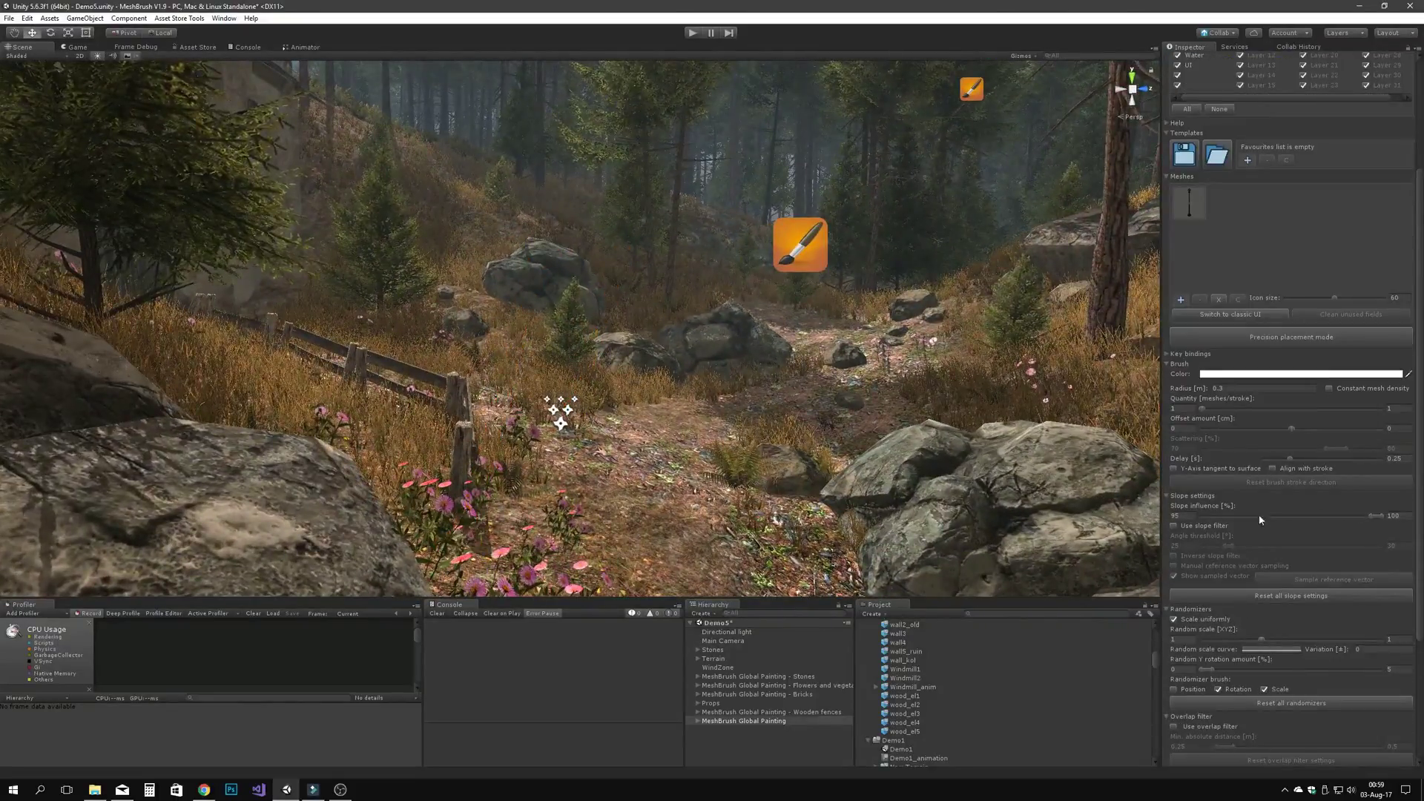
pyautogui.moveTo(1258, 515); pyautogui.dragTo(1186, 516)
pyautogui.keyDown('alt'); pyautogui.moveTo(553, 423); pyautogui.dragTo(498, 451); pyautogui.keyUp('alt')
pyautogui.press('p')
pyautogui.moveTo(742, 347)
pyautogui.mouseDown(button='right')
pyautogui.moveTo(831, 356)
pyautogui.moveTo(638, 341)
pyautogui.moveTo(835, 314)
pyautogui.moveTo(831, 356)
pyautogui.moveTo(986, 341)
pyautogui.moveTo(823, 330)
pyautogui.mouseUp(button='right')
pyautogui.click(808, 686)
pyautogui.click(776, 719)
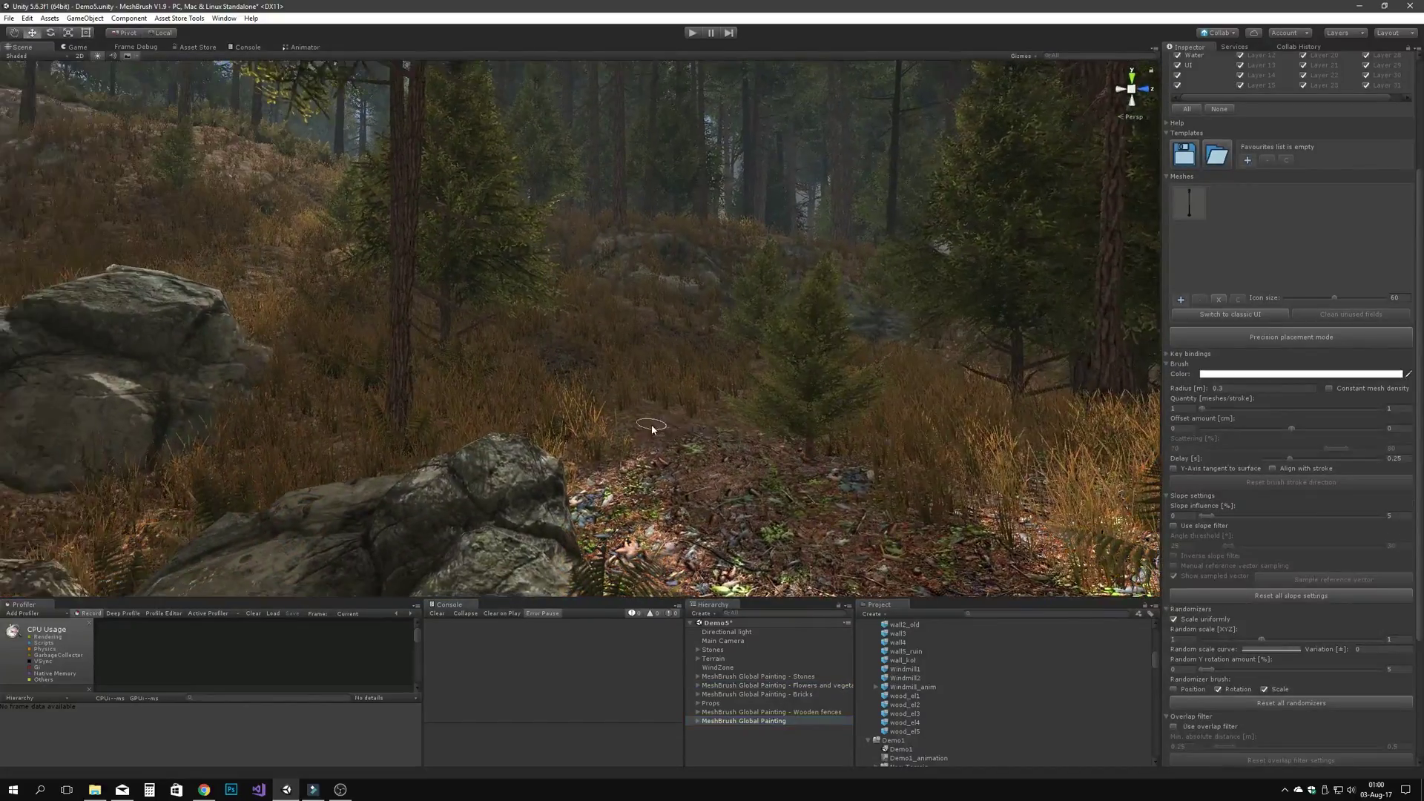
pyautogui.moveTo(664, 424); pyautogui.dragTo(680, 420, button='right')
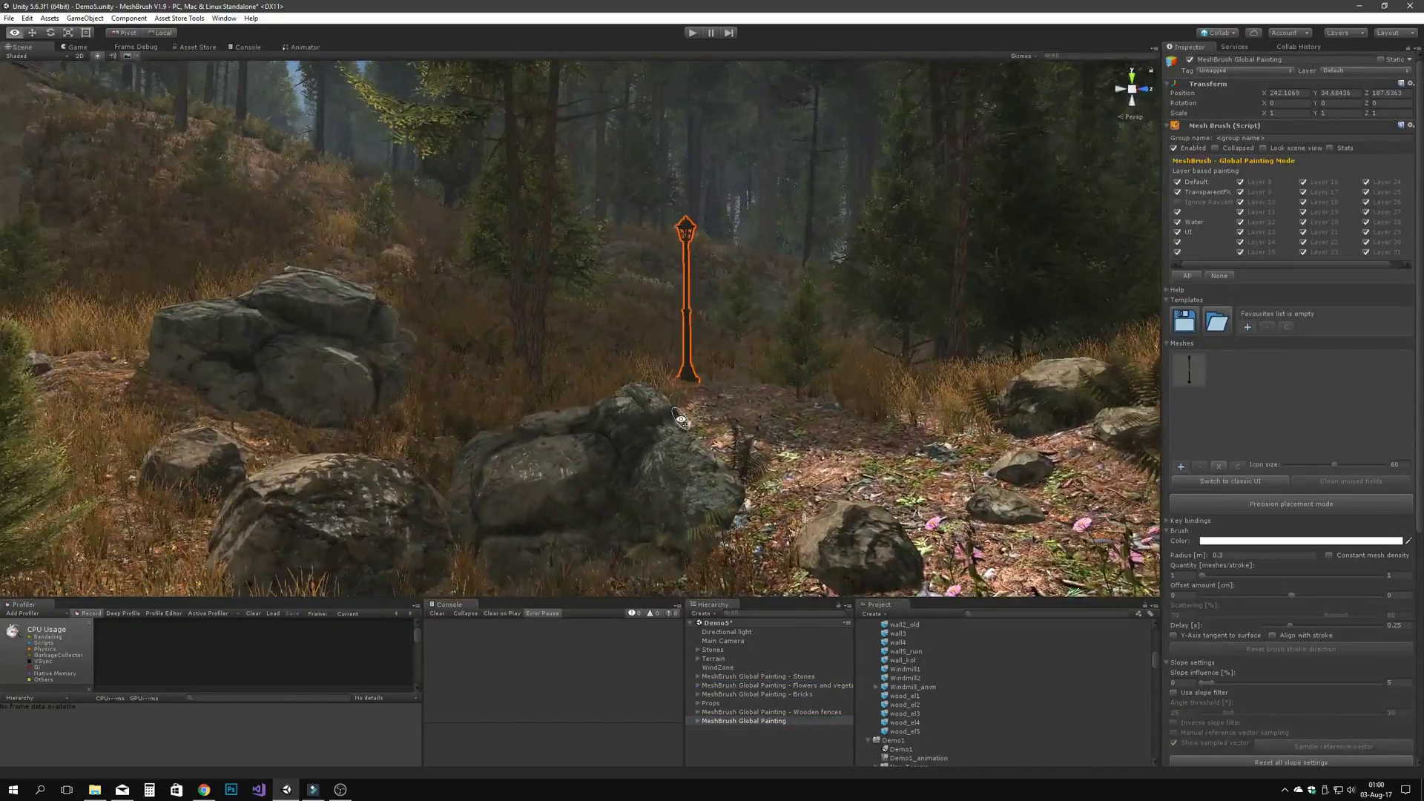
# Step: Add the bench prefab as a second mesh and place one bench beside the path in precision placement mode
pyautogui.click(1227, 379)
pyautogui.doubleClick(578, 266)
pyautogui.click(1265, 505)
pyautogui.moveTo(586, 441)
pyautogui.mouseDown(button='right')
pyautogui.moveTo(659, 454)
pyautogui.moveTo(630, 466)
pyautogui.moveTo(564, 433)
pyautogui.mouseUp(button='right')
pyautogui.click(563, 369)
# Step: Adjust the position and rotation of the placed bench
pyautogui.moveTo(551, 460); pyautogui.dragTo(749, 441)
pyautogui.moveTo(749, 441); pyautogui.dragTo(630, 452, button='right')
pyautogui.press('e')
pyautogui.moveTo(630, 458); pyautogui.dragTo(588, 457)
# Step: Paint ferns and flowers around the large boulders beside the path with the Flowers and vegetation object
pyautogui.moveTo(588, 457); pyautogui.dragTo(863, 396, button='right')
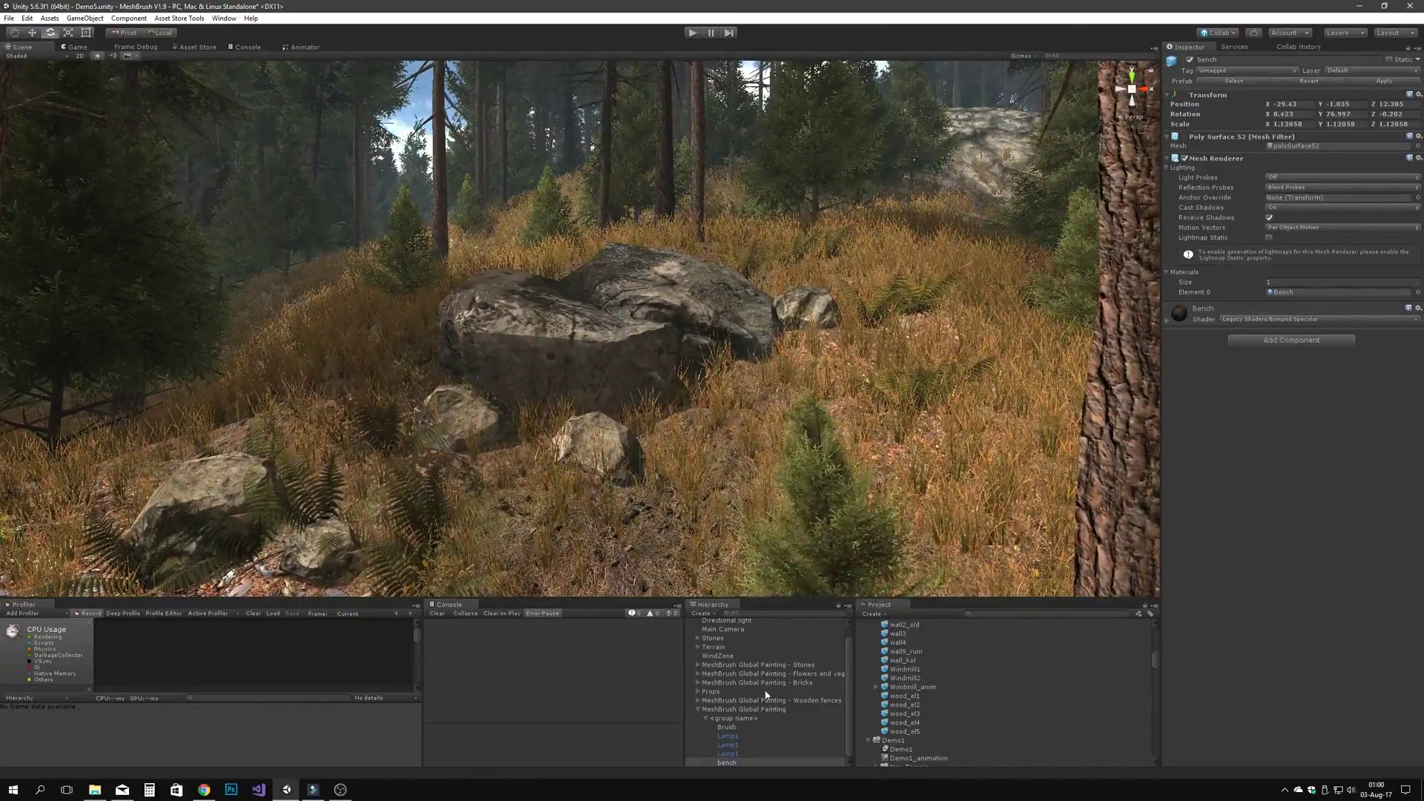
pyautogui.click(771, 673)
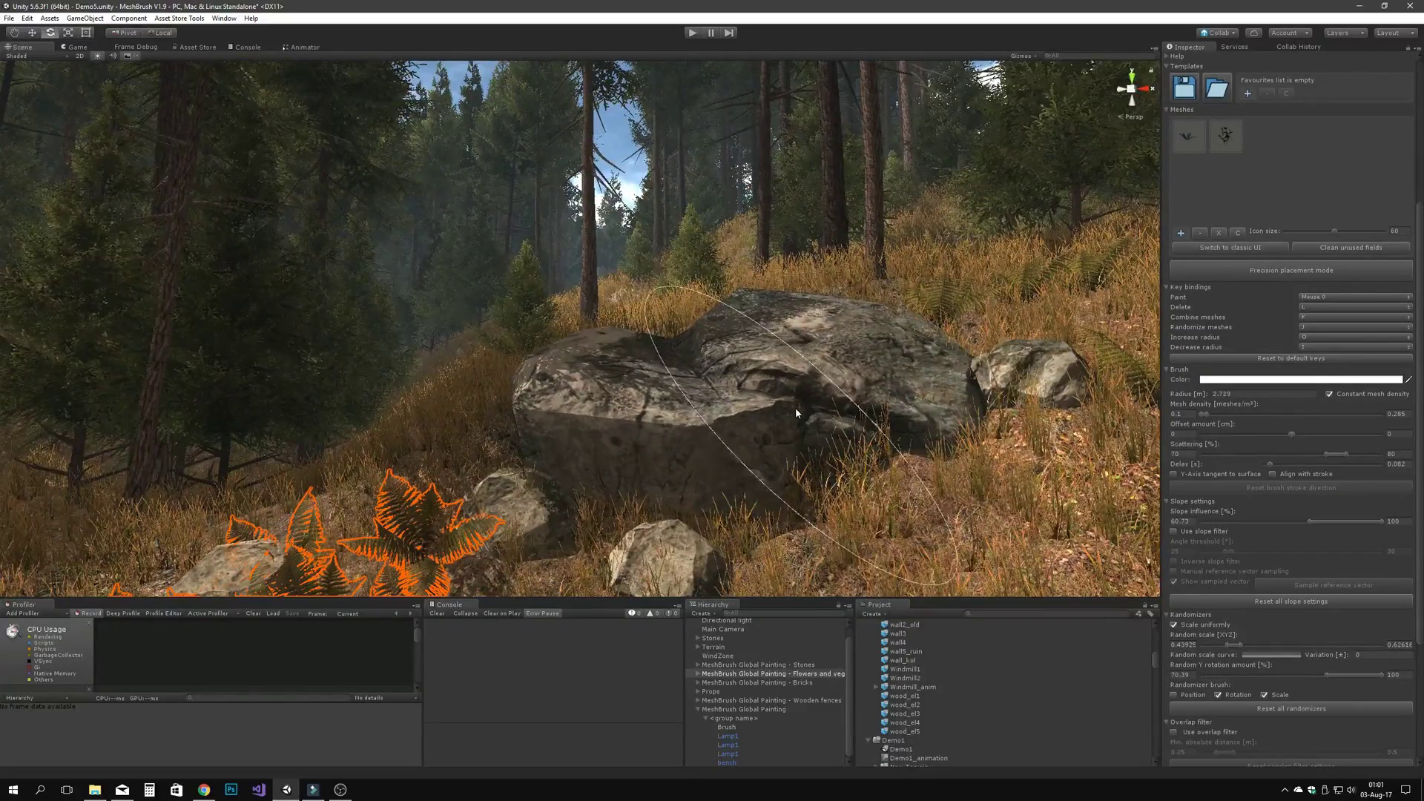
pyautogui.scroll(3, 691, 407)
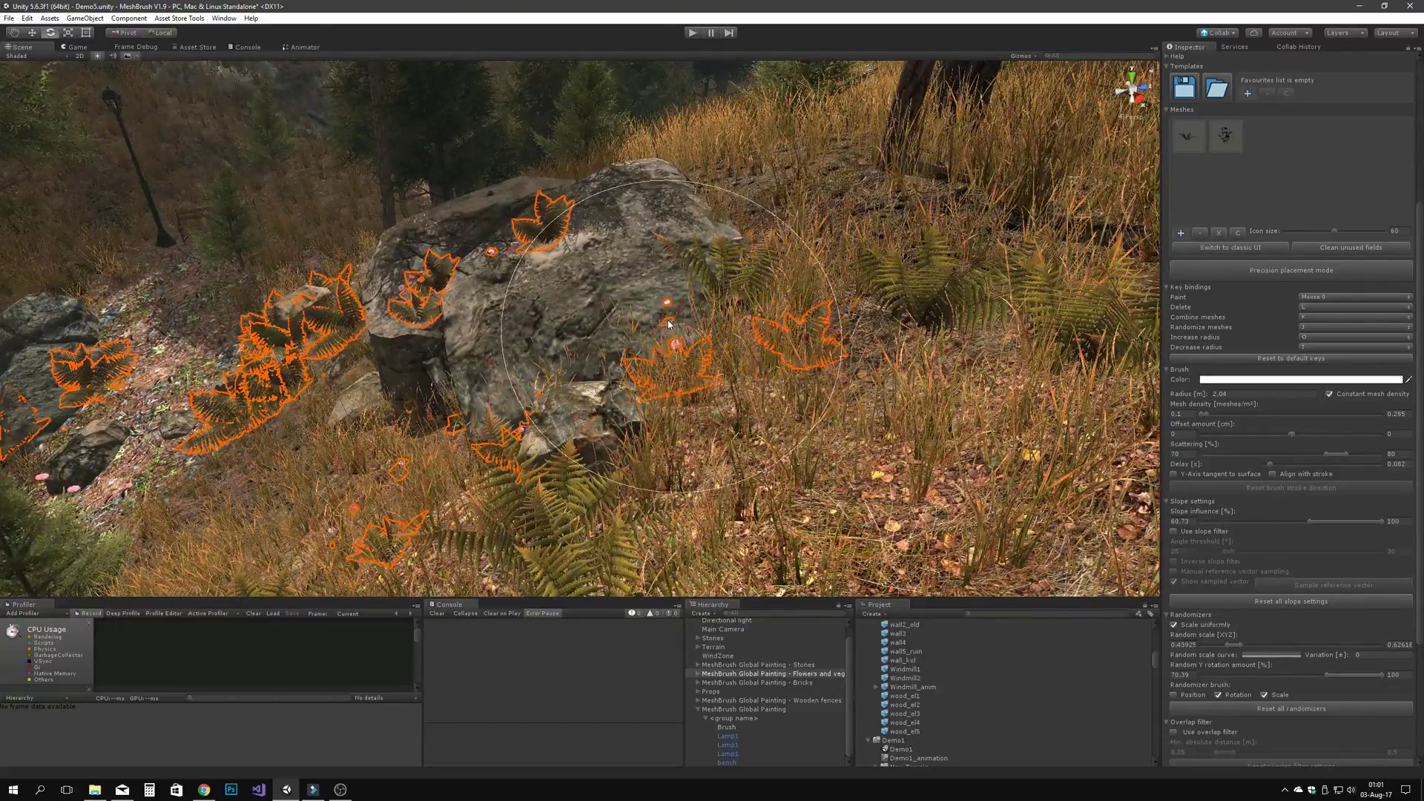
# Step: Enable Position for the randomizer brush and randomize the ferns painted around the boulder
pyautogui.click(1173, 695)
pyautogui.press('j')
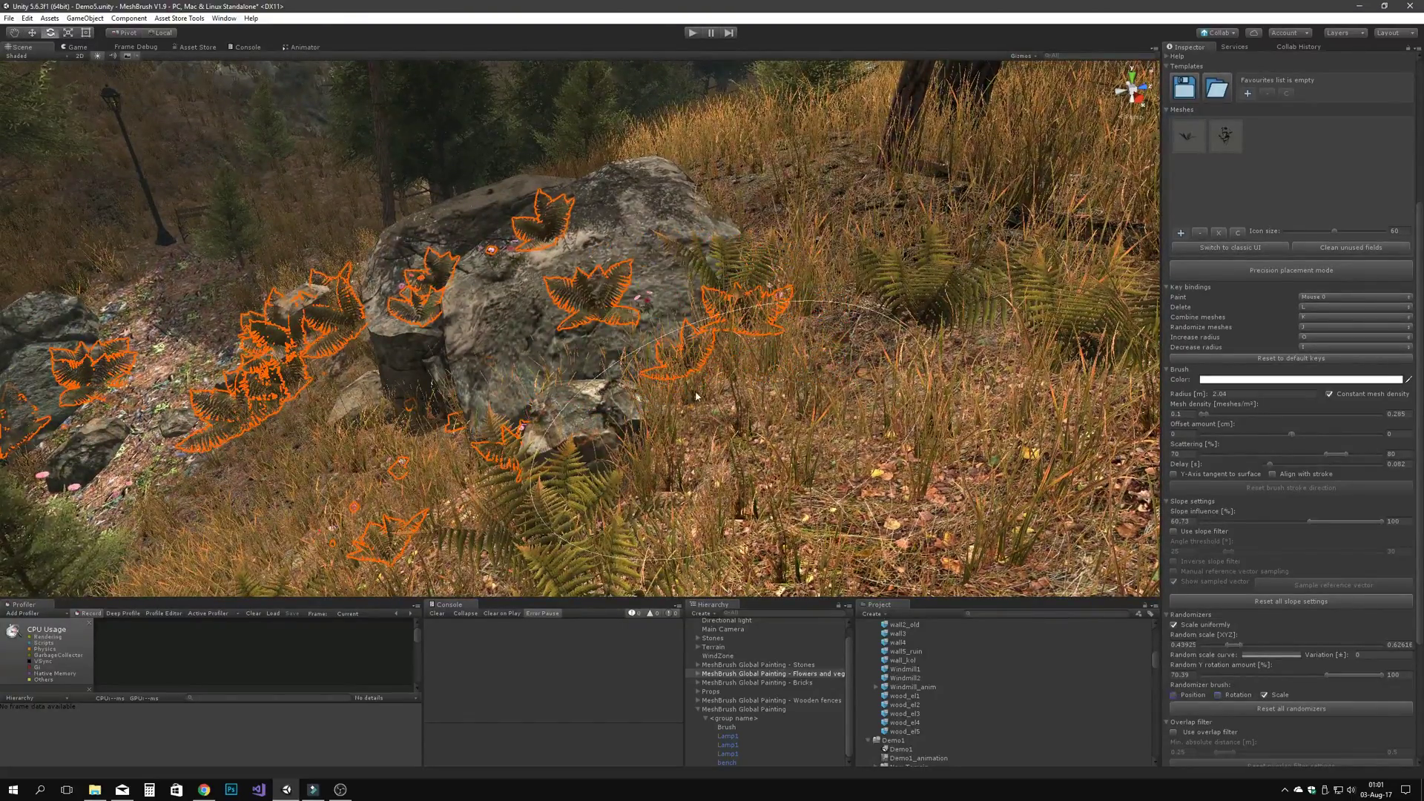
pyautogui.moveTo(642, 351); pyautogui.dragTo(322, 238, button='right')
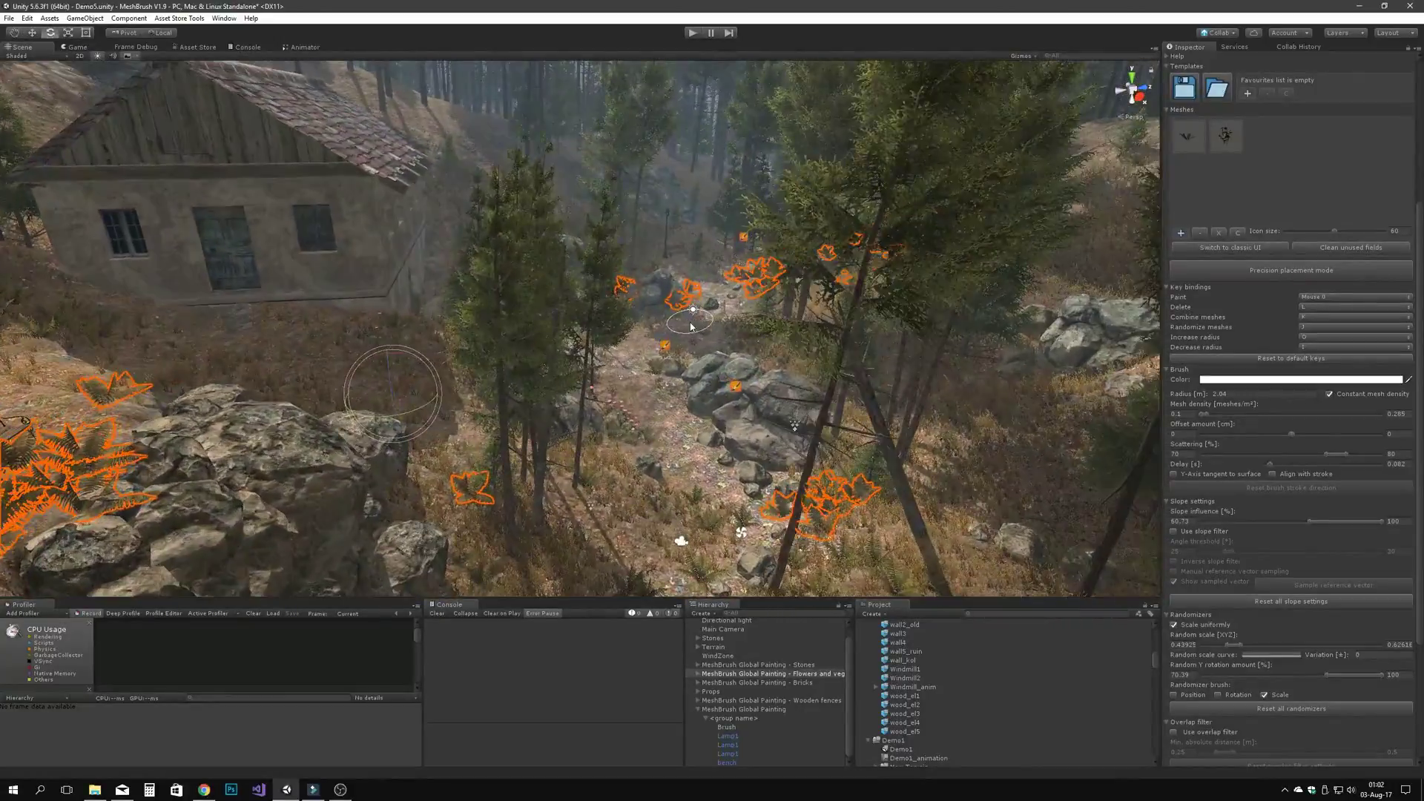
# Step: Create a MeshBrush global painting object named Leaves and add the two leaf prefabs to its mesh list
pyautogui.moveTo(691, 327)
pyautogui.mouseDown(button='right')
pyautogui.moveTo(635, 304)
pyautogui.moveTo(616, 327)
pyautogui.moveTo(668, 400)
pyautogui.moveTo(670, 325)
pyautogui.mouseUp(button='right')
pyautogui.press('w')
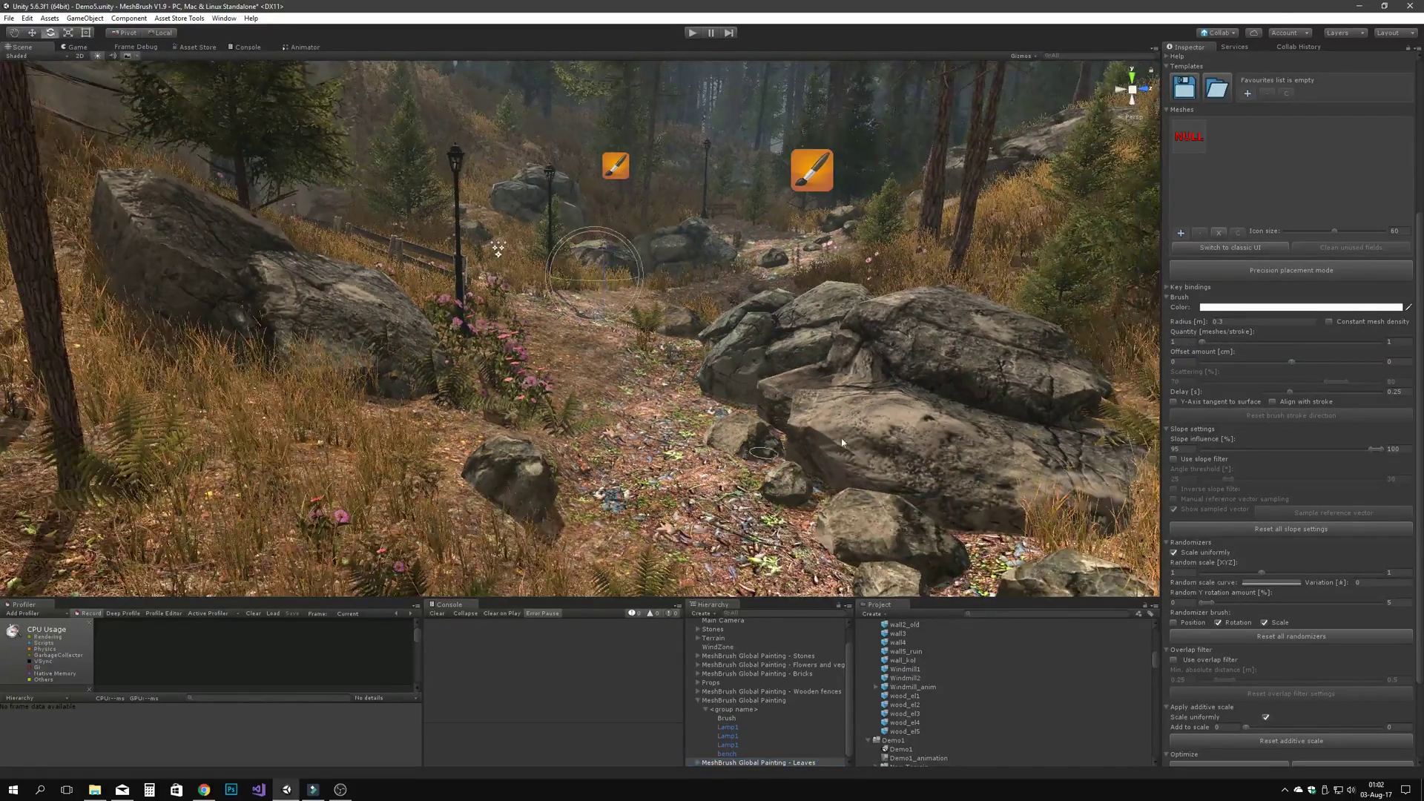
pyautogui.click(1189, 136)
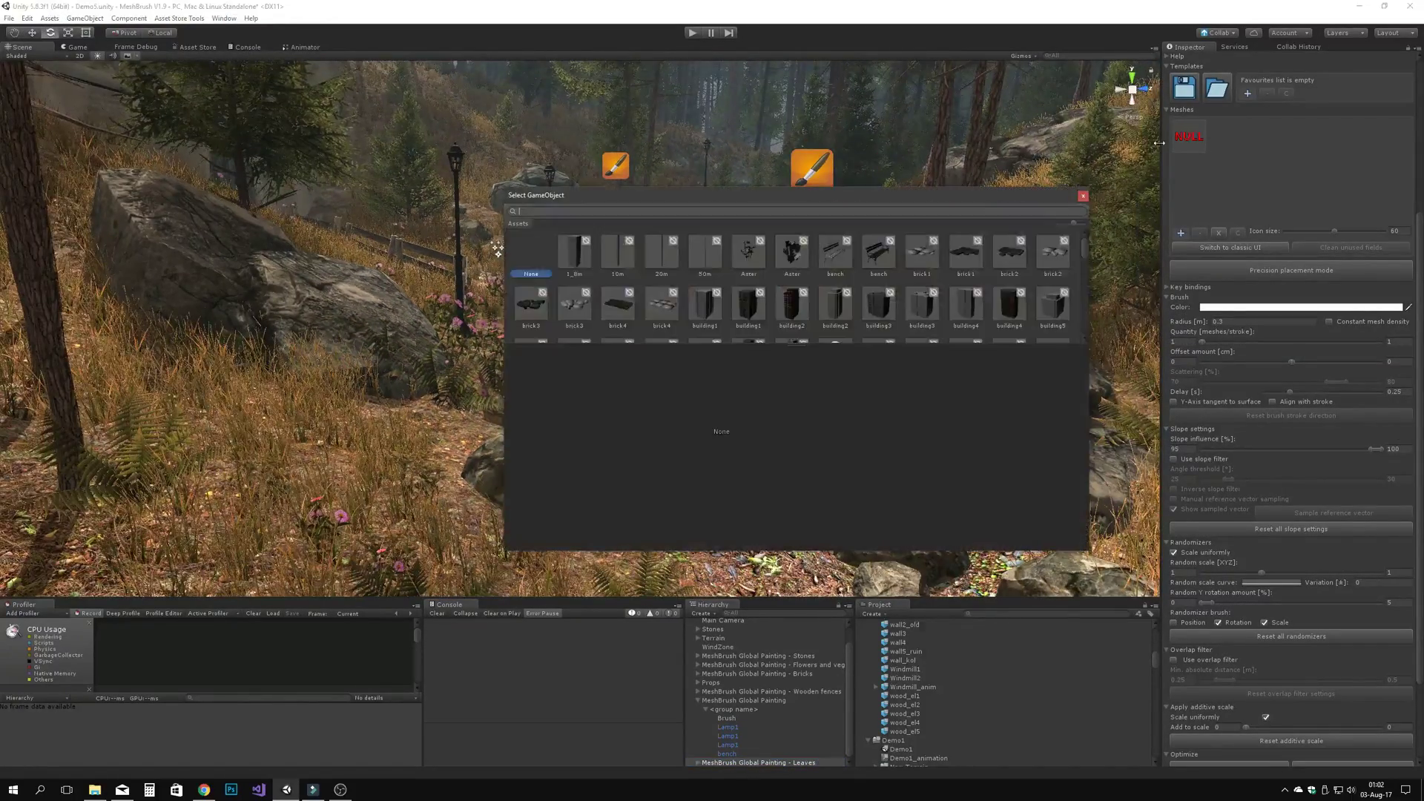
pyautogui.write('le')
pyautogui.click(662, 252)
pyautogui.click(918, 624)
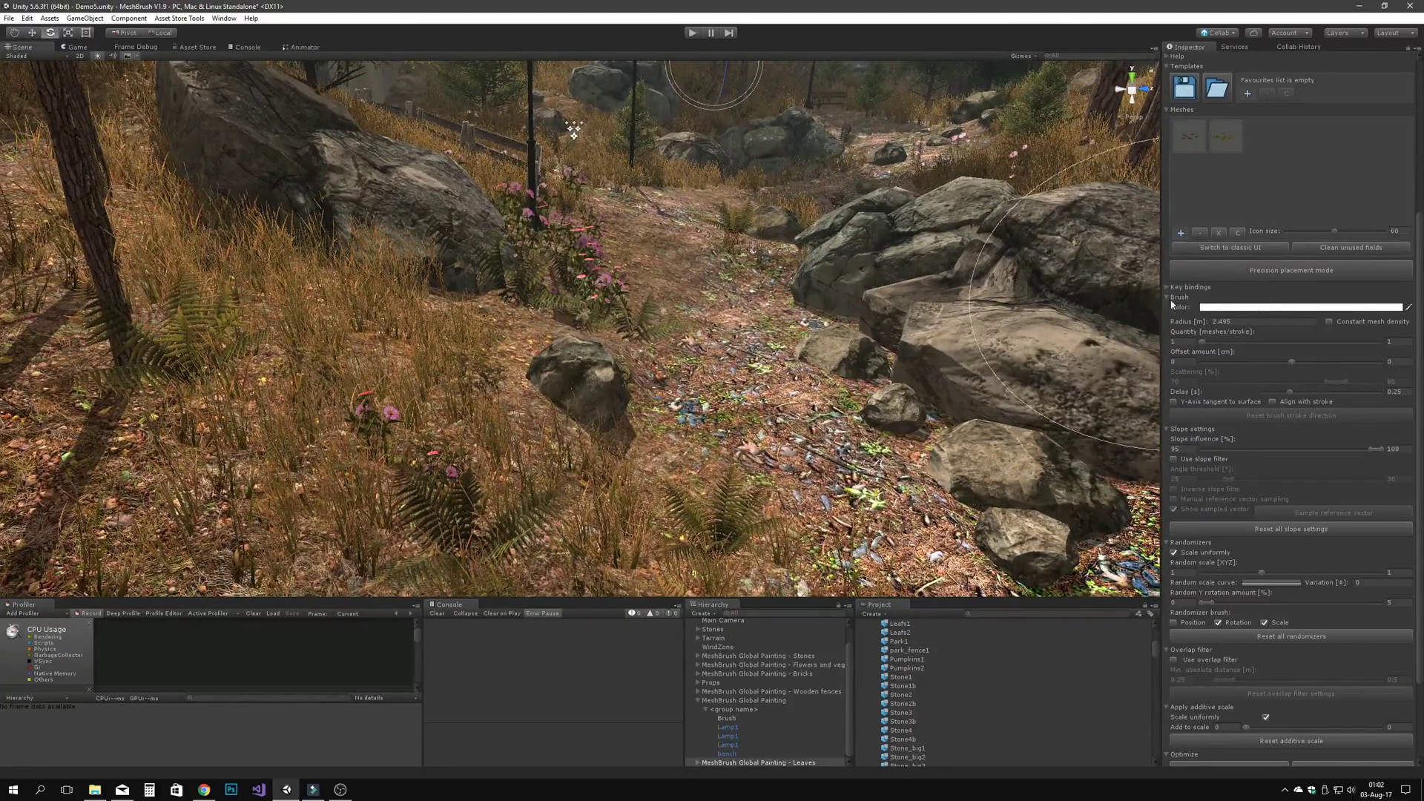
# Step: Change the leaf brush color to a saturated cyan
pyautogui.click(1246, 307)
pyautogui.click(819, 354)
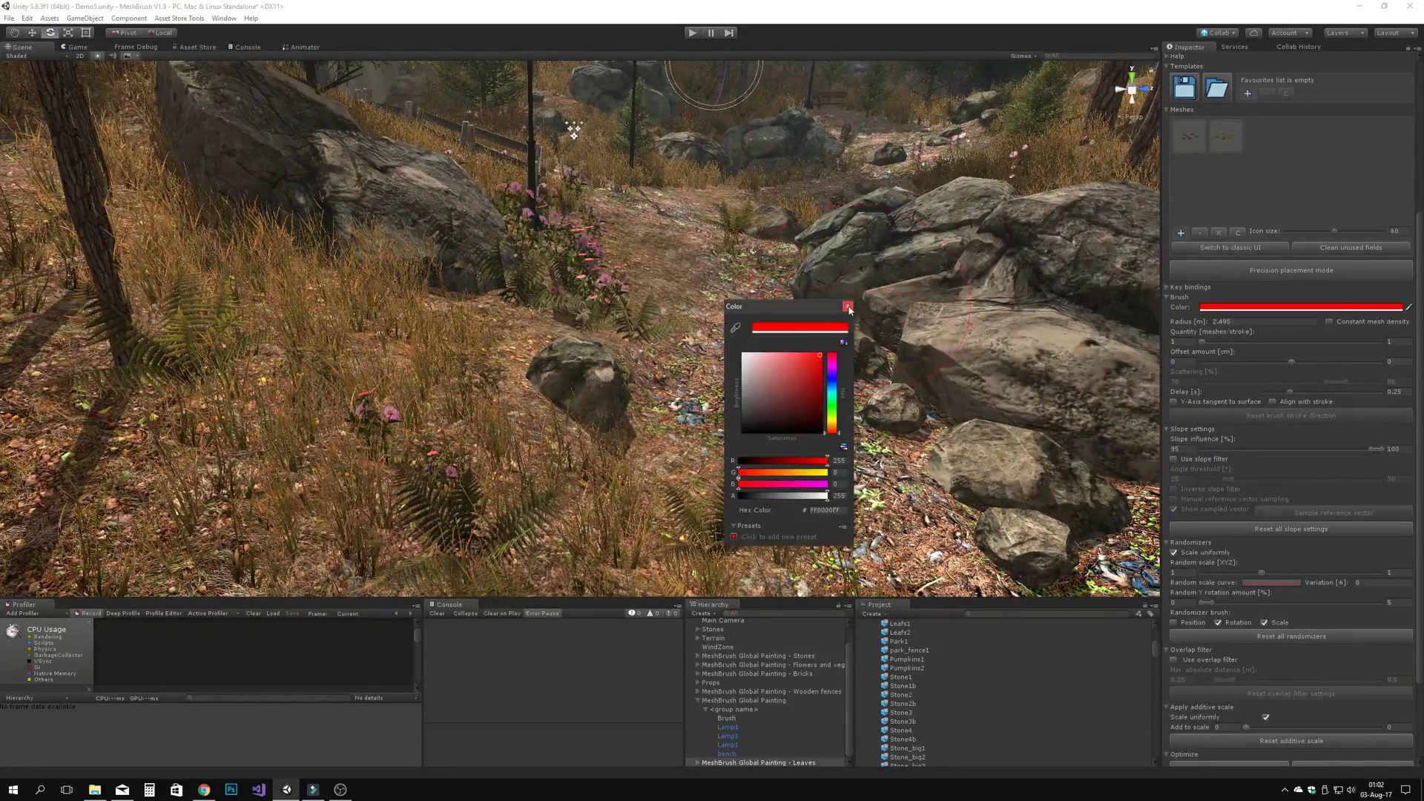
pyautogui.click(847, 306)
pyautogui.click(1246, 307)
pyautogui.moveTo(835, 387); pyautogui.dragTo(835, 392)
pyautogui.click(846, 306)
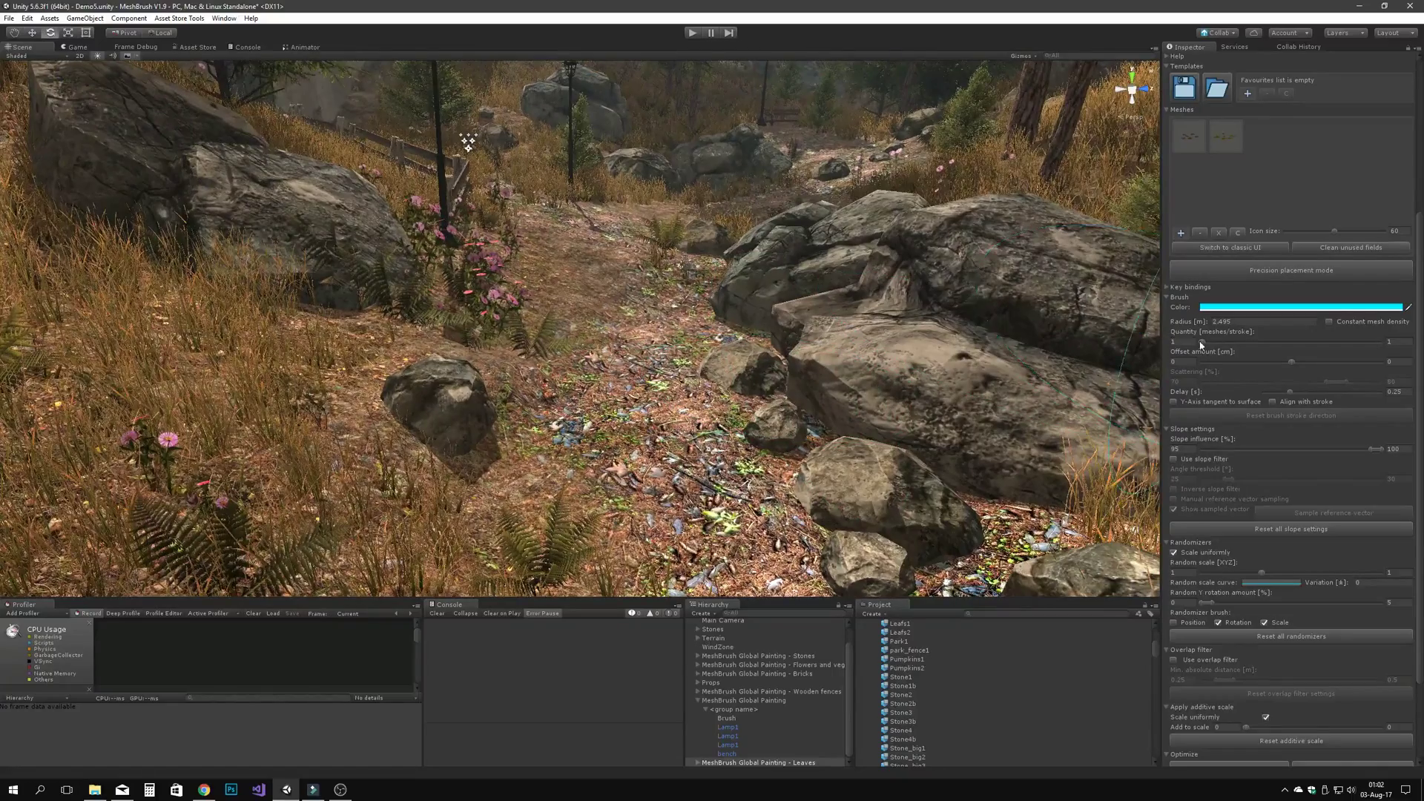
# Step: Set quantity to 1–3, scattering to 70–100 % and random scale to about 1.55–2.24, and paint leaves across the path
pyautogui.moveTo(1347, 382); pyautogui.dragTo(1382, 382)
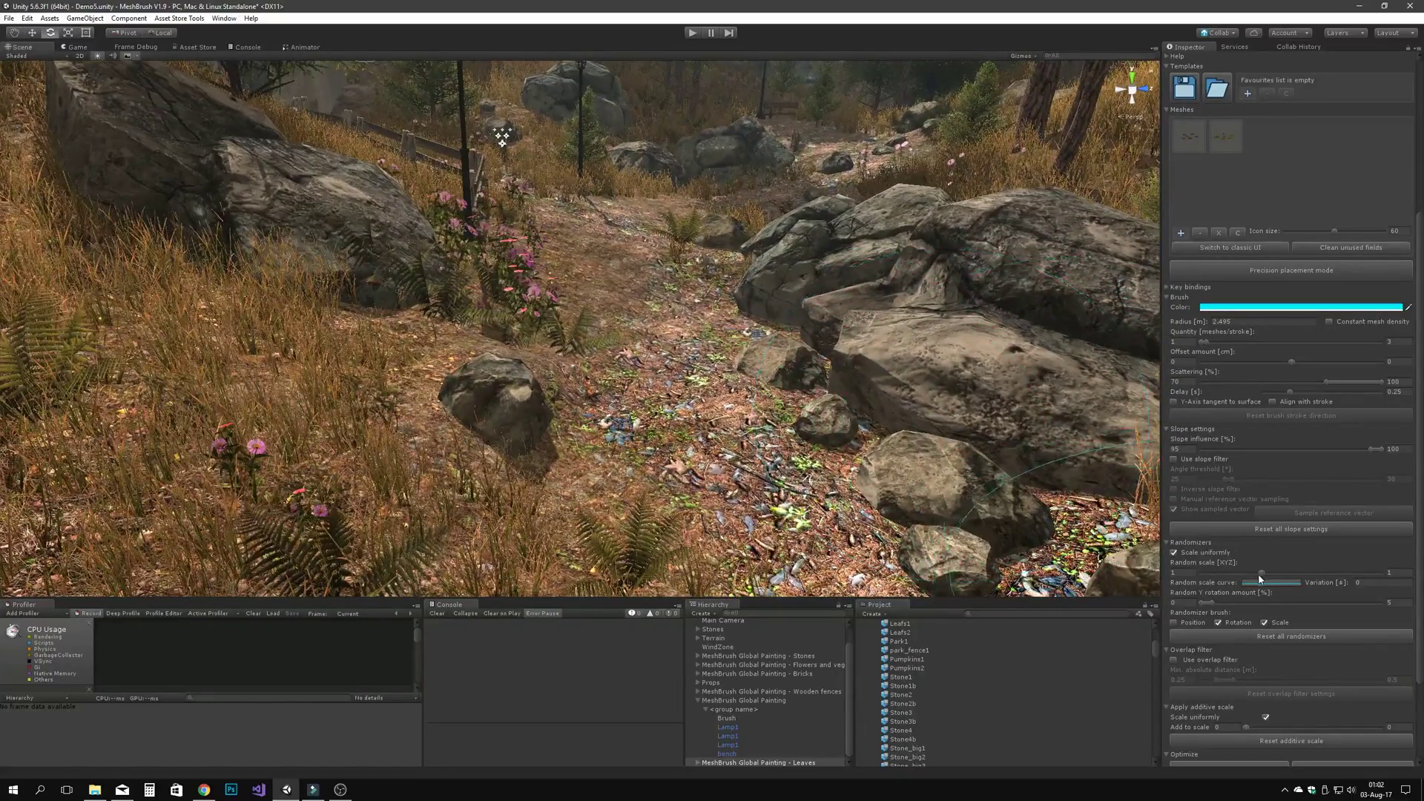
pyautogui.moveTo(1261, 572)
pyautogui.mouseDown()
pyautogui.moveTo(1247, 572)
pyautogui.moveTo(1310, 573)
pyautogui.mouseUp()
pyautogui.press('p')
pyautogui.press('p')
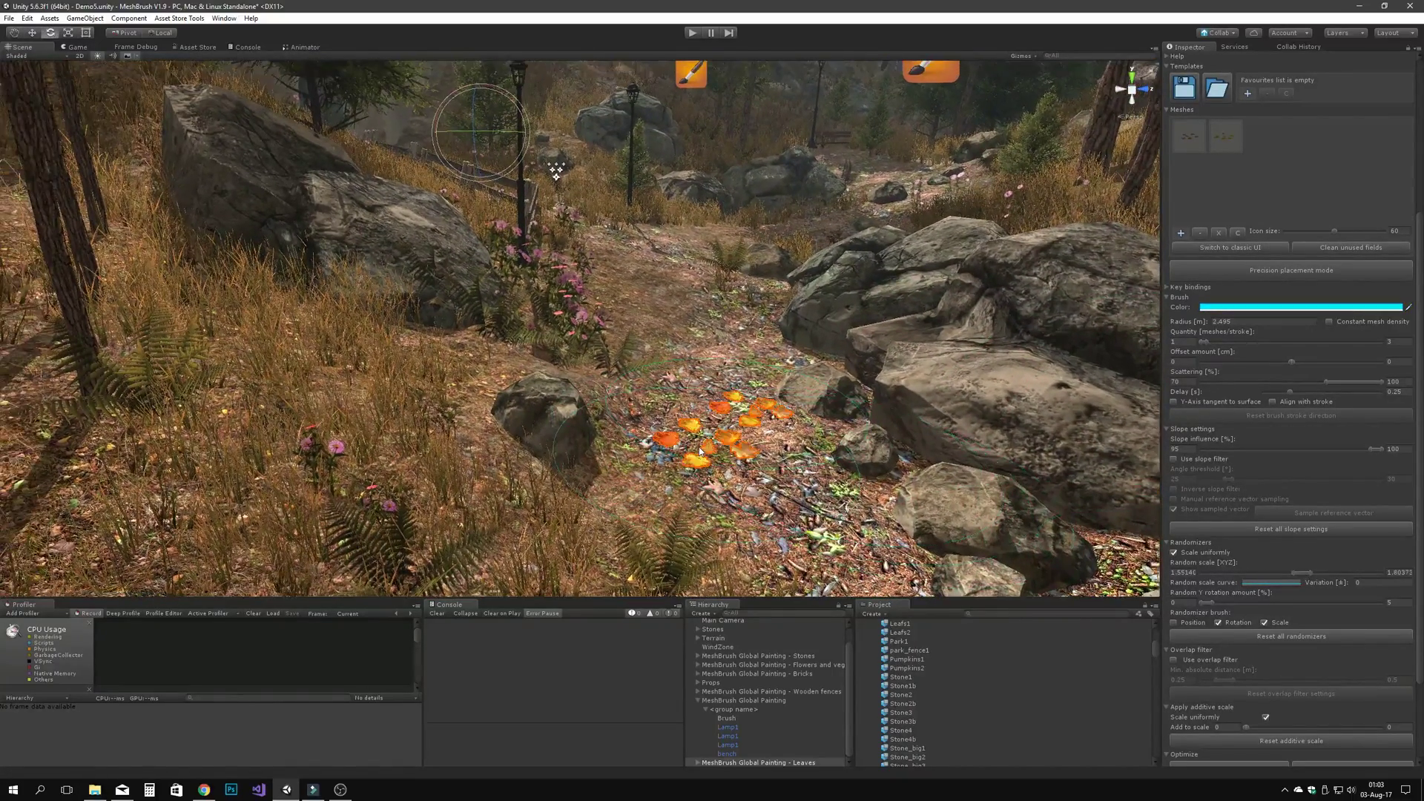
pyautogui.press('p')
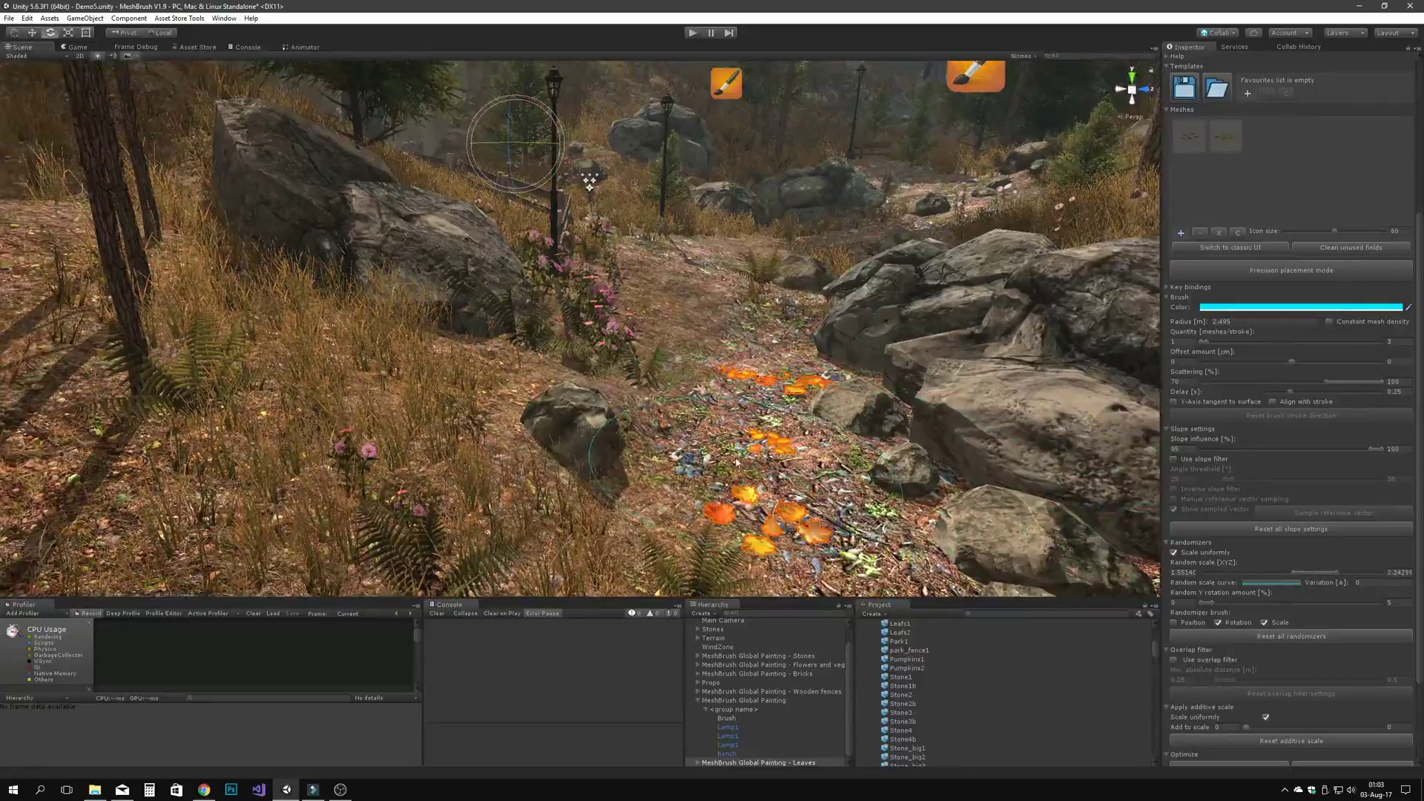
# Step: Paint more leaves further along the path and around the flowers beneath the trees
pyautogui.press('w')
pyautogui.moveTo(838, 428)
pyautogui.mouseDown(button='right')
pyautogui.moveTo(860, 460)
pyautogui.moveTo(846, 475)
pyautogui.moveTo(767, 167)
pyautogui.moveTo(658, 366)
pyautogui.moveTo(772, 331)
pyautogui.moveTo(696, 353)
pyautogui.moveTo(701, 319)
pyautogui.moveTo(680, 315)
pyautogui.moveTo(670, 353)
pyautogui.moveTo(826, 400)
pyautogui.moveTo(790, 374)
pyautogui.moveTo(771, 315)
pyautogui.mouseUp(button='right')
pyautogui.press('s')
pyautogui.press('w')
pyautogui.press('s')
pyautogui.press('w')
pyautogui.press('p')
pyautogui.press('p')
pyautogui.press('w')
pyautogui.press('w')
pyautogui.press('s')
pyautogui.press('p')
pyautogui.press('s')
pyautogui.press('p')
pyautogui.moveTo(435, 343); pyautogui.dragTo(468, 275, button='right')
pyautogui.press('p')
pyautogui.moveTo(699, 393)
pyautogui.mouseDown(button='right')
pyautogui.moveTo(848, 430)
pyautogui.moveTo(989, 376)
pyautogui.mouseUp(button='right')
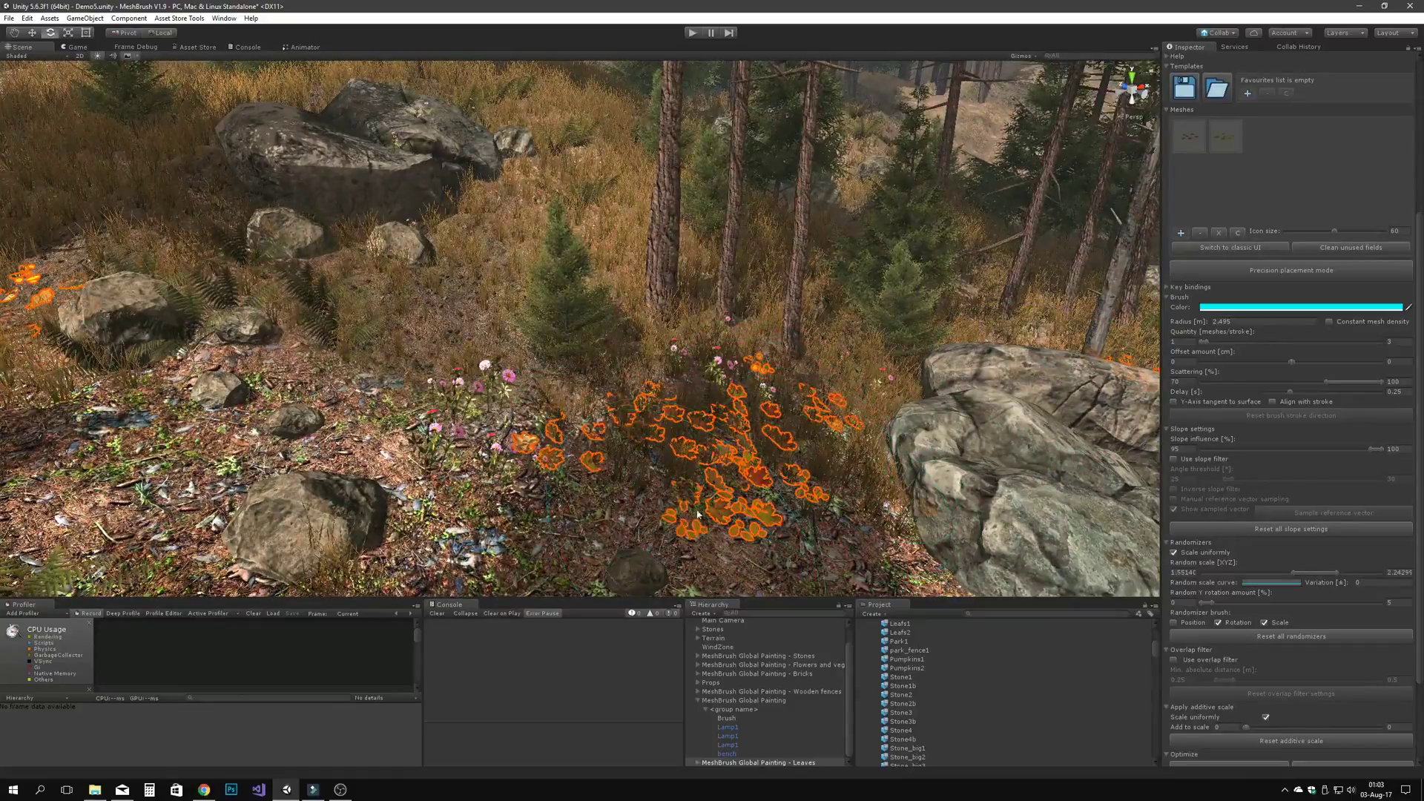
# Step: Paint leaves on top of the large boulder group beside the path
pyautogui.moveTo(902, 496); pyautogui.dragTo(1031, 482, button='right')
pyautogui.press('p')
pyautogui.press('w')
pyautogui.moveTo(565, 422); pyautogui.dragTo(493, 394, button='right')
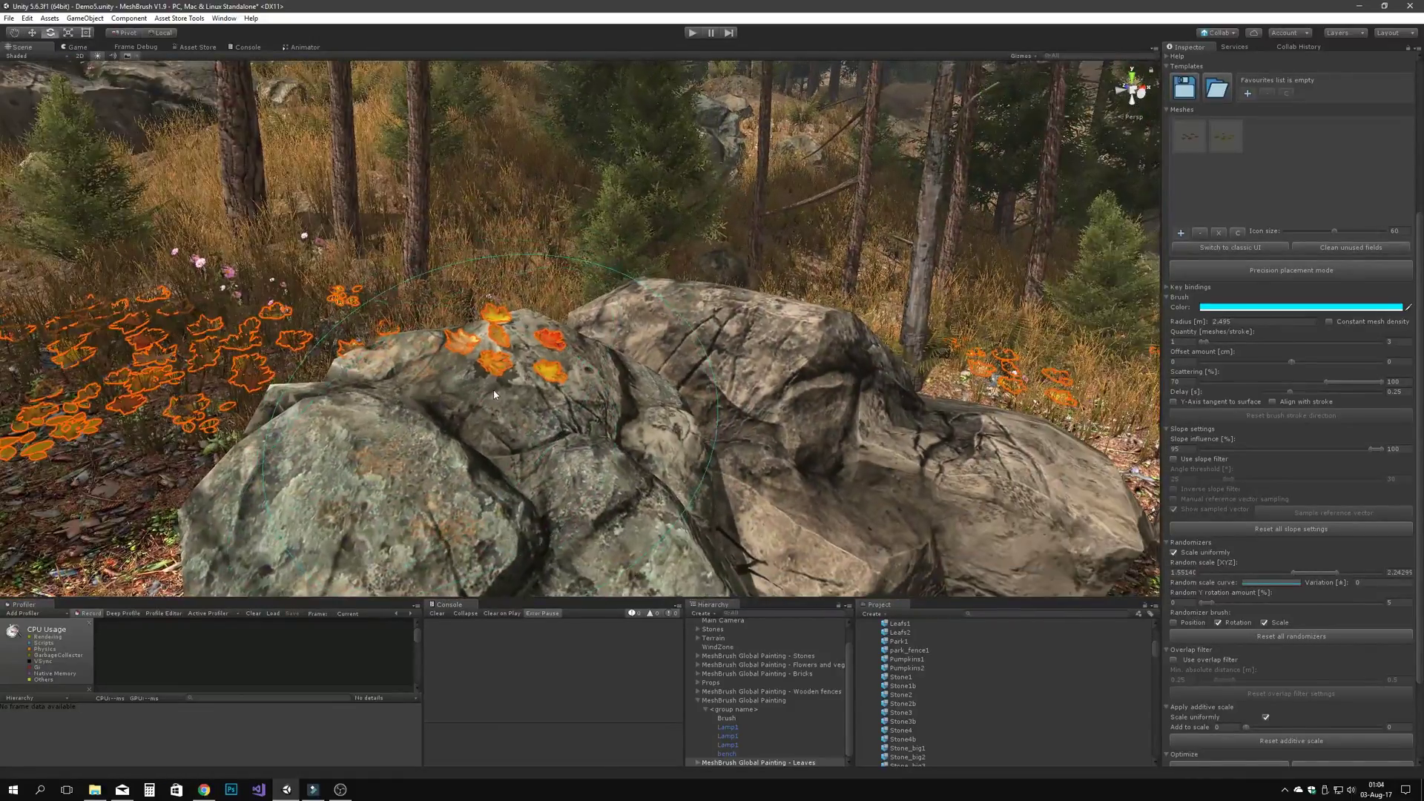
# Step: Position a leaf cluster on the boulder in precision placement mode and leave the mode
pyautogui.click(1258, 274)
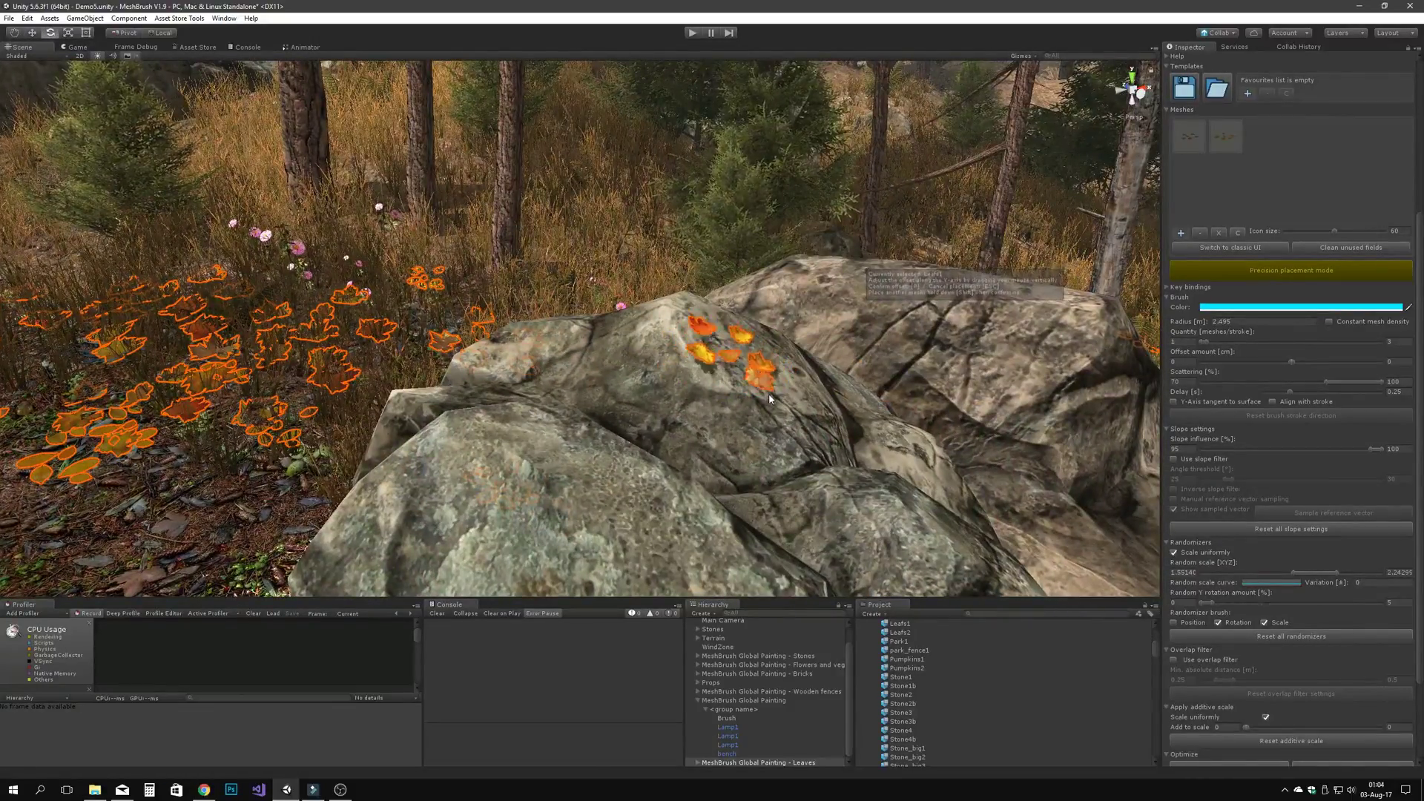
pyautogui.moveTo(768, 393); pyautogui.dragTo(512, 349, button='right')
pyautogui.press('w')
pyautogui.scroll(-3, 1282, 646)
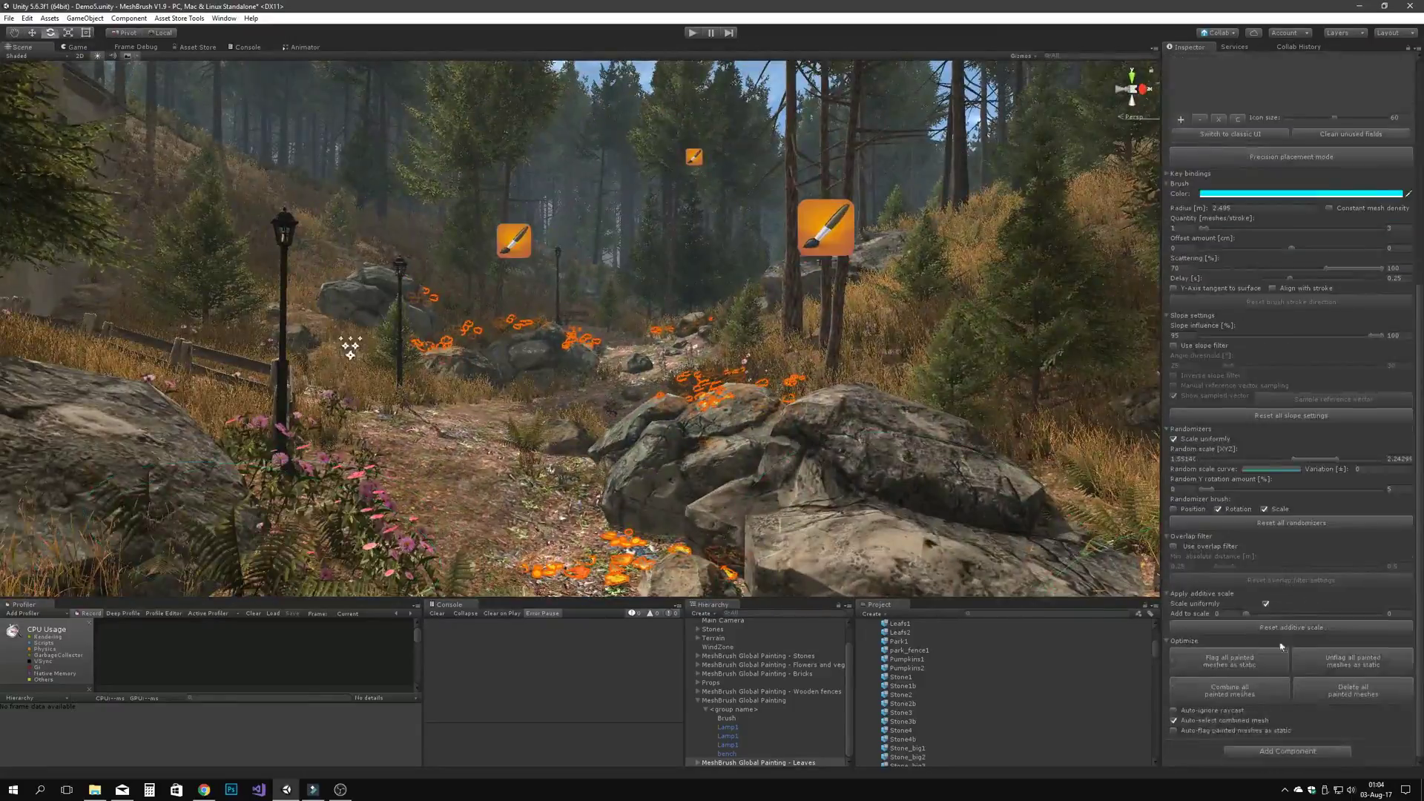
# Step: Combine all painted leaf meshes of the leaves painting group into one mesh
pyautogui.click(1227, 691)
pyautogui.moveTo(757, 534); pyautogui.dragTo(738, 579, button='right')
pyautogui.click(738, 760)
# Step: Switch to the bricks painting group and place the first stone path pieces in front of the house's door in precision placement mode
pyautogui.press('w')
pyautogui.moveTo(671, 415); pyautogui.dragTo(630, 369, button='right')
pyautogui.press('s')
pyautogui.press('s')
pyautogui.press('w')
pyautogui.press('s')
pyautogui.click(803, 646)
pyautogui.press('m')
pyautogui.press('p')
pyautogui.press('p')
pyautogui.press('p')
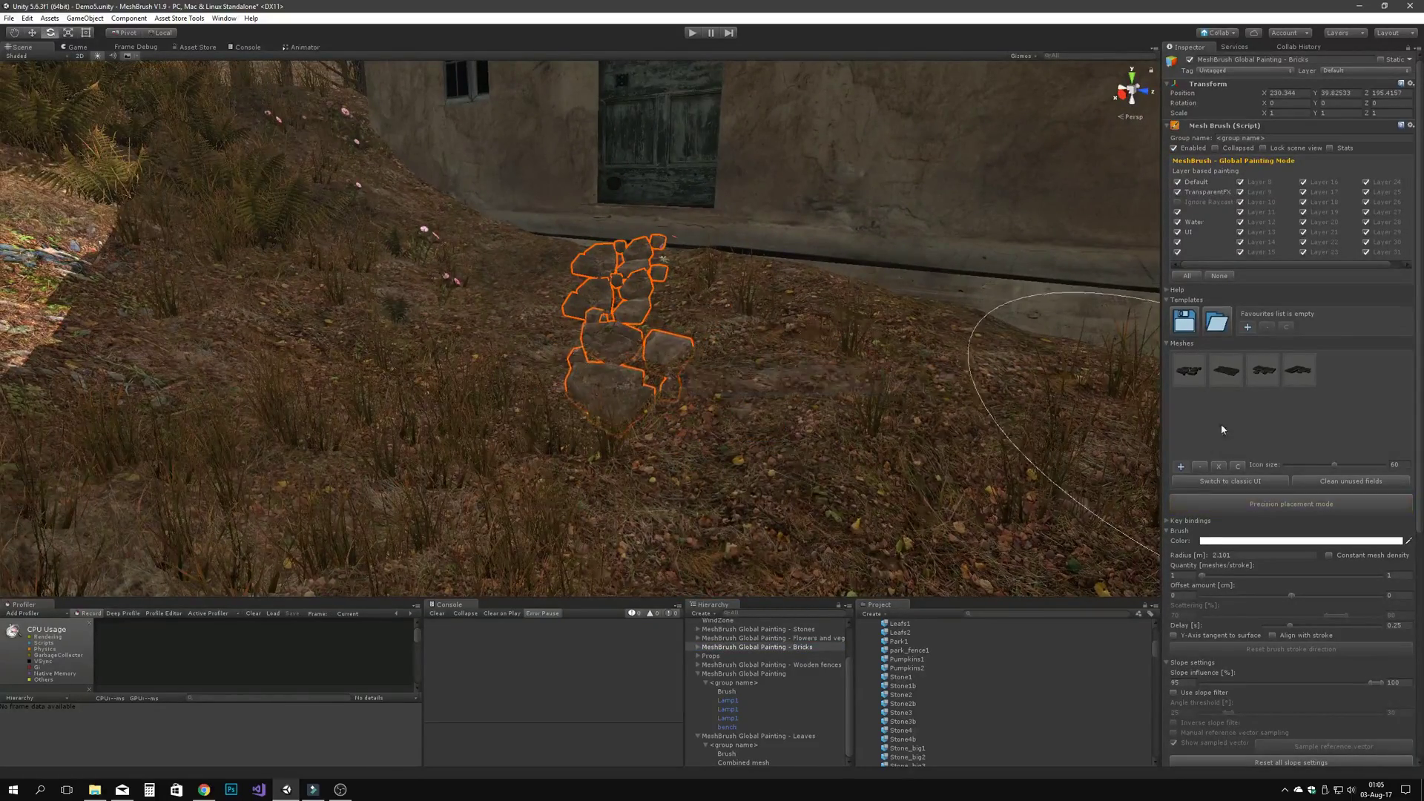
# Step: Continue the stone path away from the door with larger slab pieces in precision placement mode
pyautogui.click(1231, 503)
pyautogui.moveTo(698, 426); pyautogui.dragTo(696, 434, button='right')
pyautogui.press('p')
pyautogui.press('p')
pyautogui.press('p')
pyautogui.hotkey('shift', 'p')
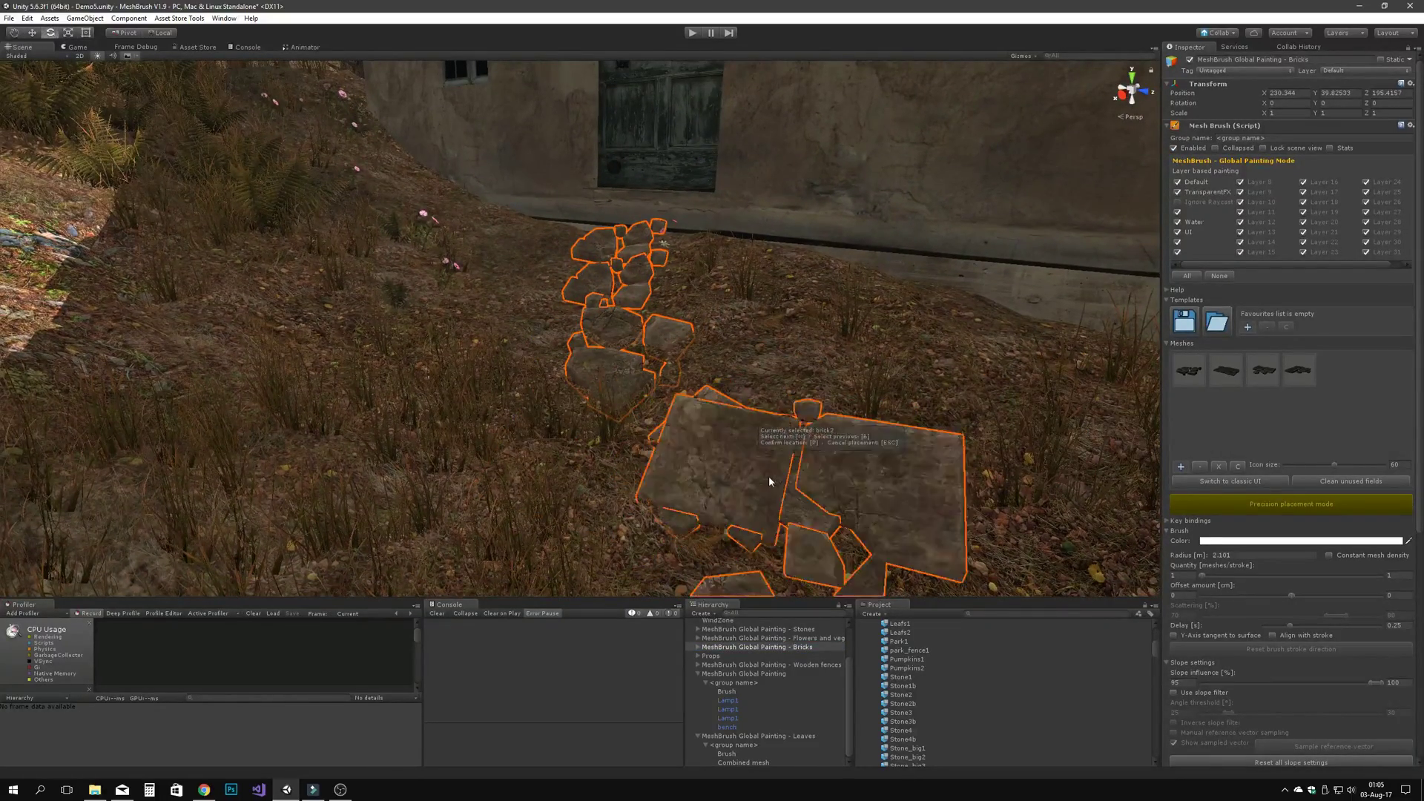
# Step: Extend the stone path down the grassy slope towards the boulders and wooden fence with precisely placed brick pieces
pyautogui.moveTo(768, 478)
pyautogui.mouseDown(button='right')
pyautogui.moveTo(691, 453)
pyautogui.moveTo(705, 301)
pyautogui.moveTo(908, 416)
pyautogui.moveTo(896, 426)
pyautogui.mouseUp(button='right')
pyautogui.press('p')
pyautogui.press('p')
pyautogui.press('p')
pyautogui.press('p')
pyautogui.press('s')
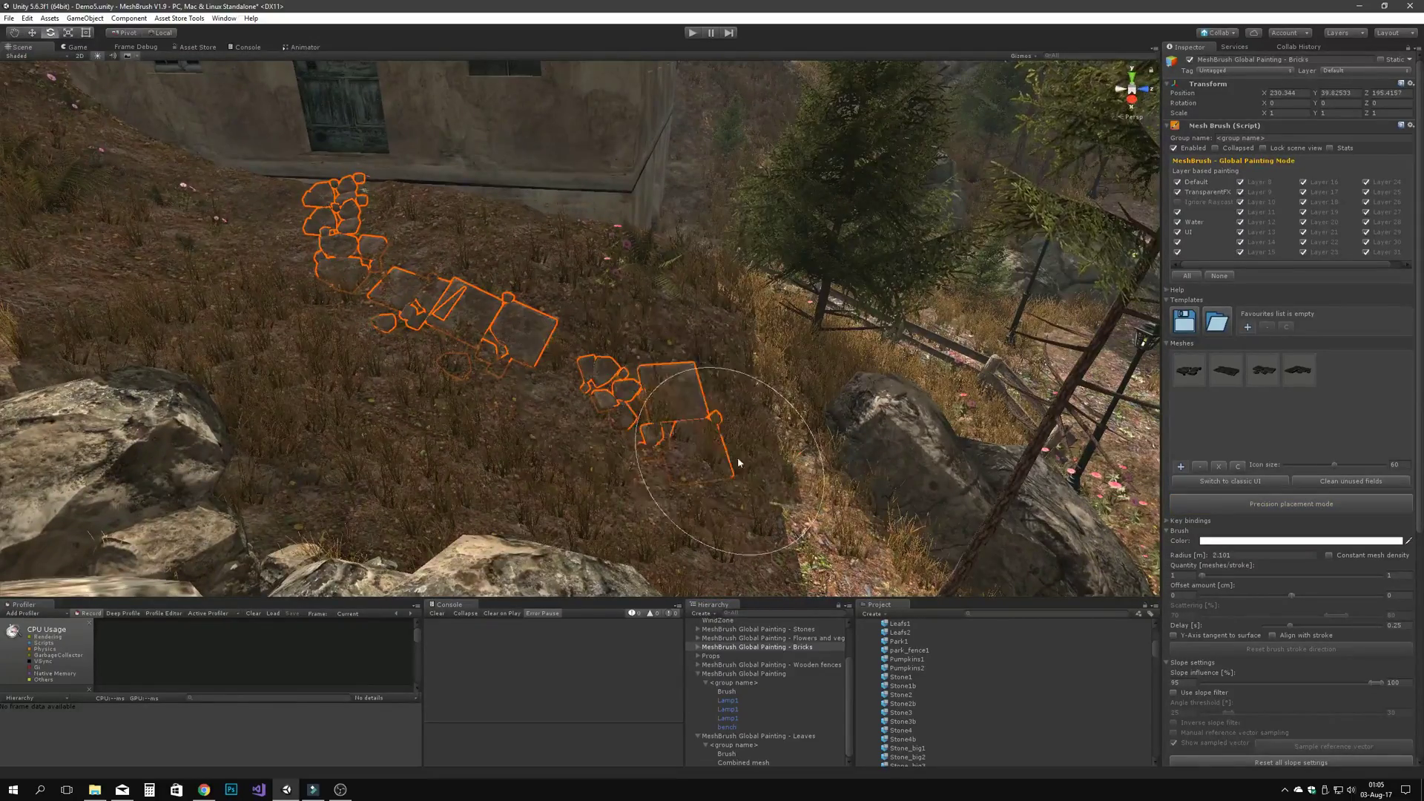
pyautogui.moveTo(831, 536); pyautogui.dragTo(842, 545, button='right')
pyautogui.press('p')
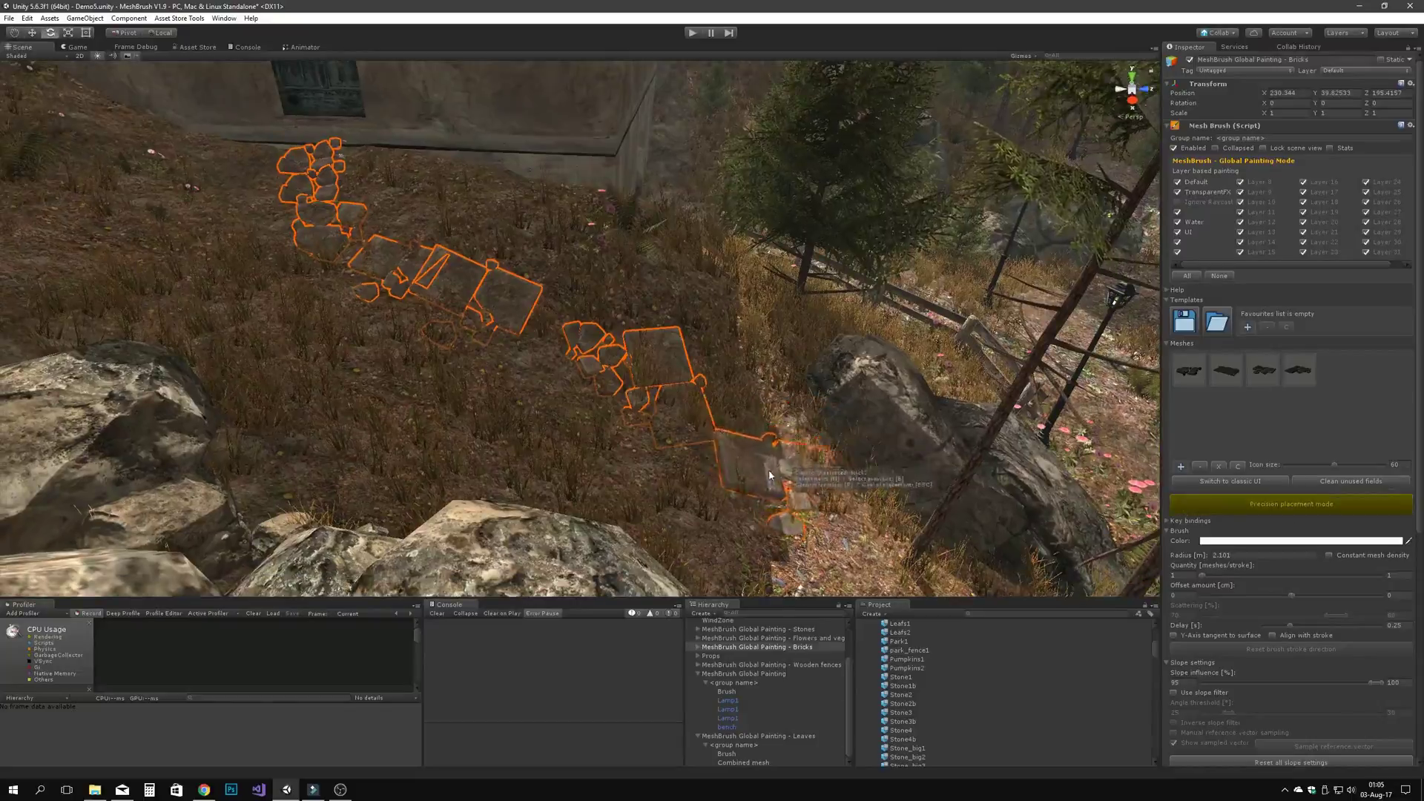
# Step: Check the house props, clear the selection and start play mode to preview the dressed scene
pyautogui.press('s')
pyautogui.moveTo(797, 487); pyautogui.dragTo(622, 230, button='right')
pyautogui.click(763, 655)
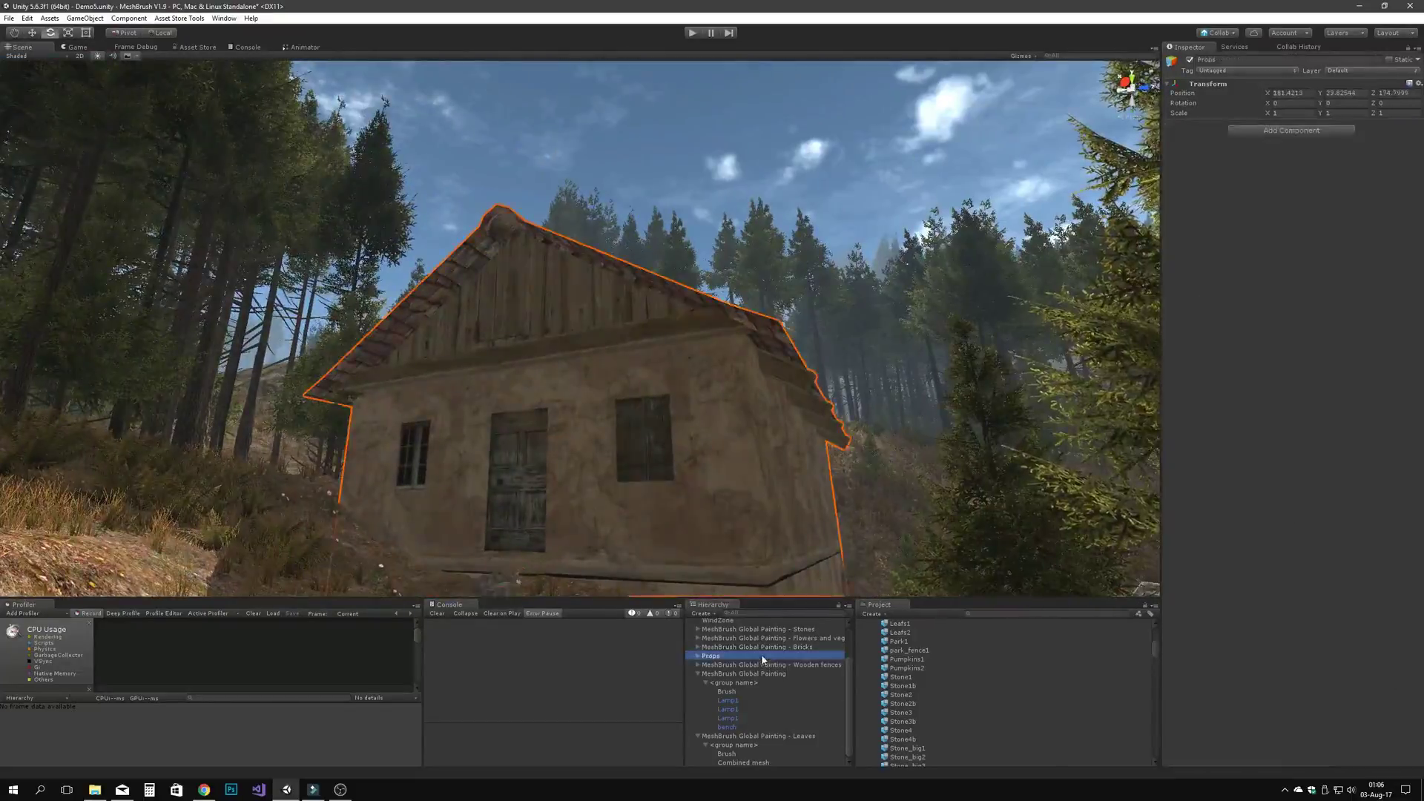
pyautogui.click(757, 193)
pyautogui.moveTo(757, 193); pyautogui.dragTo(667, 326, button='right')
pyautogui.press('w')
pyautogui.click(692, 32)
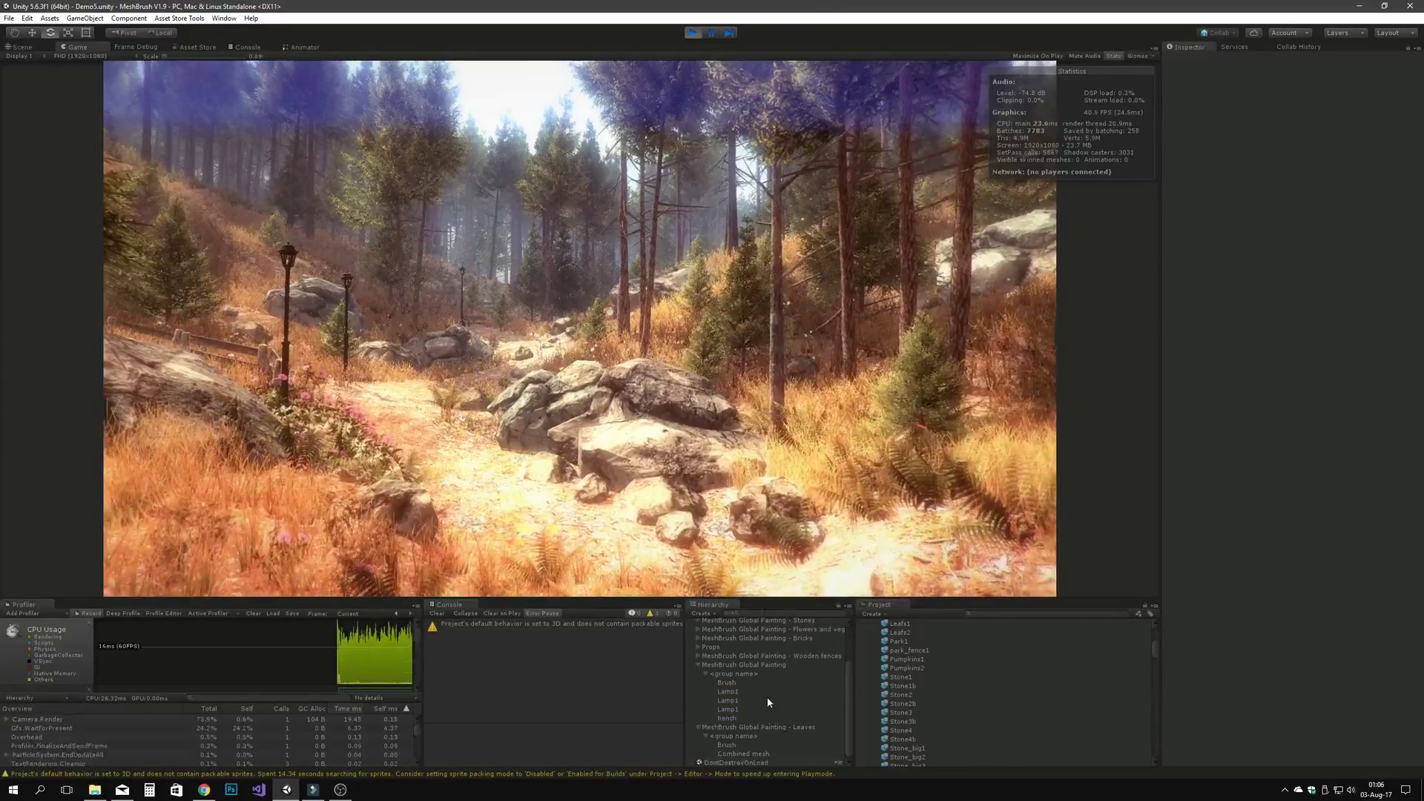
# Step: On the main camera, set the bloom intensity to 0.12 and the tonemapping middle grey to 0.45 and white to 1.97
pyautogui.scroll(3, 766, 696)
pyautogui.click(722, 641)
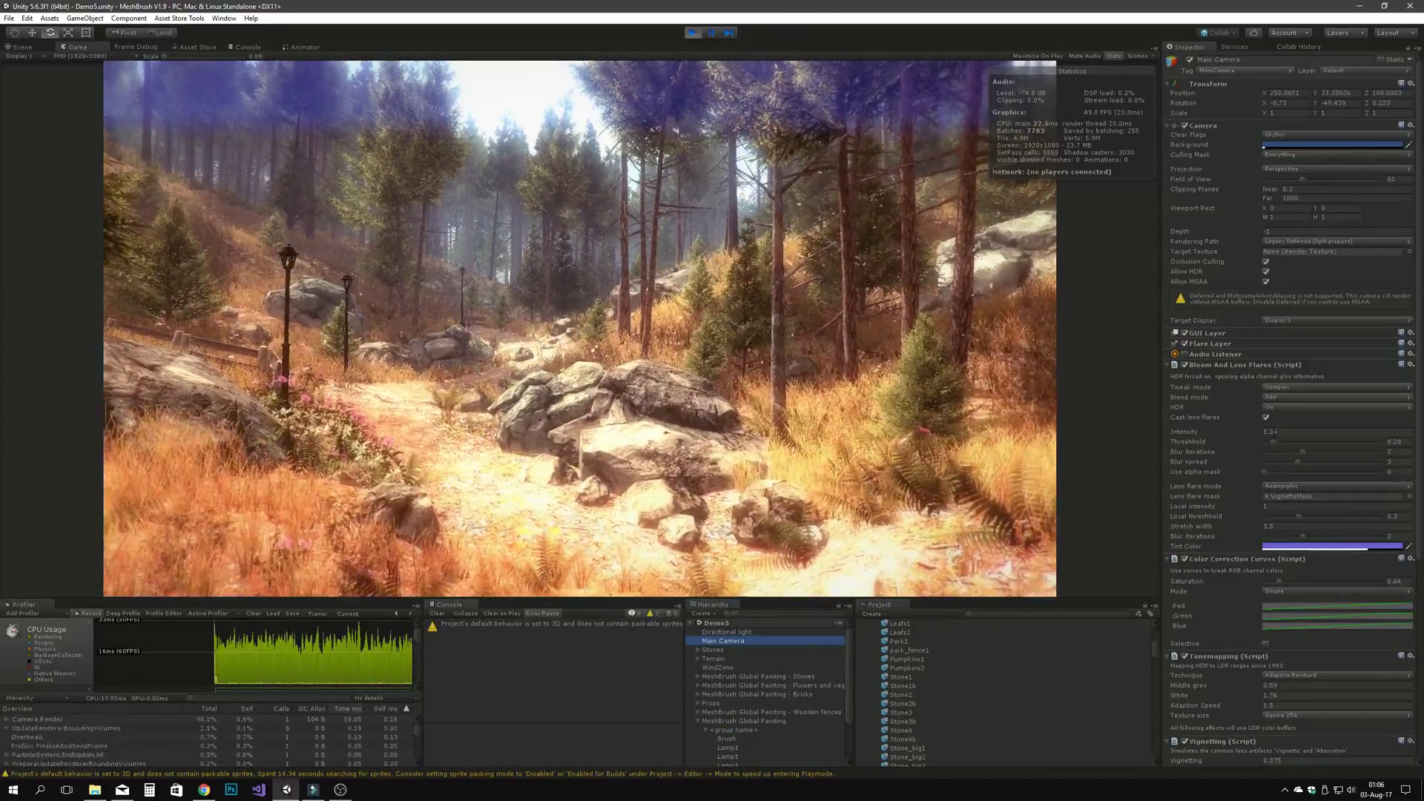
pyautogui.moveTo(1259, 433); pyautogui.dragTo(1237, 435)
pyautogui.moveTo(1278, 581); pyautogui.dragTo(1254, 589)
pyautogui.scroll(-3, 1224, 579)
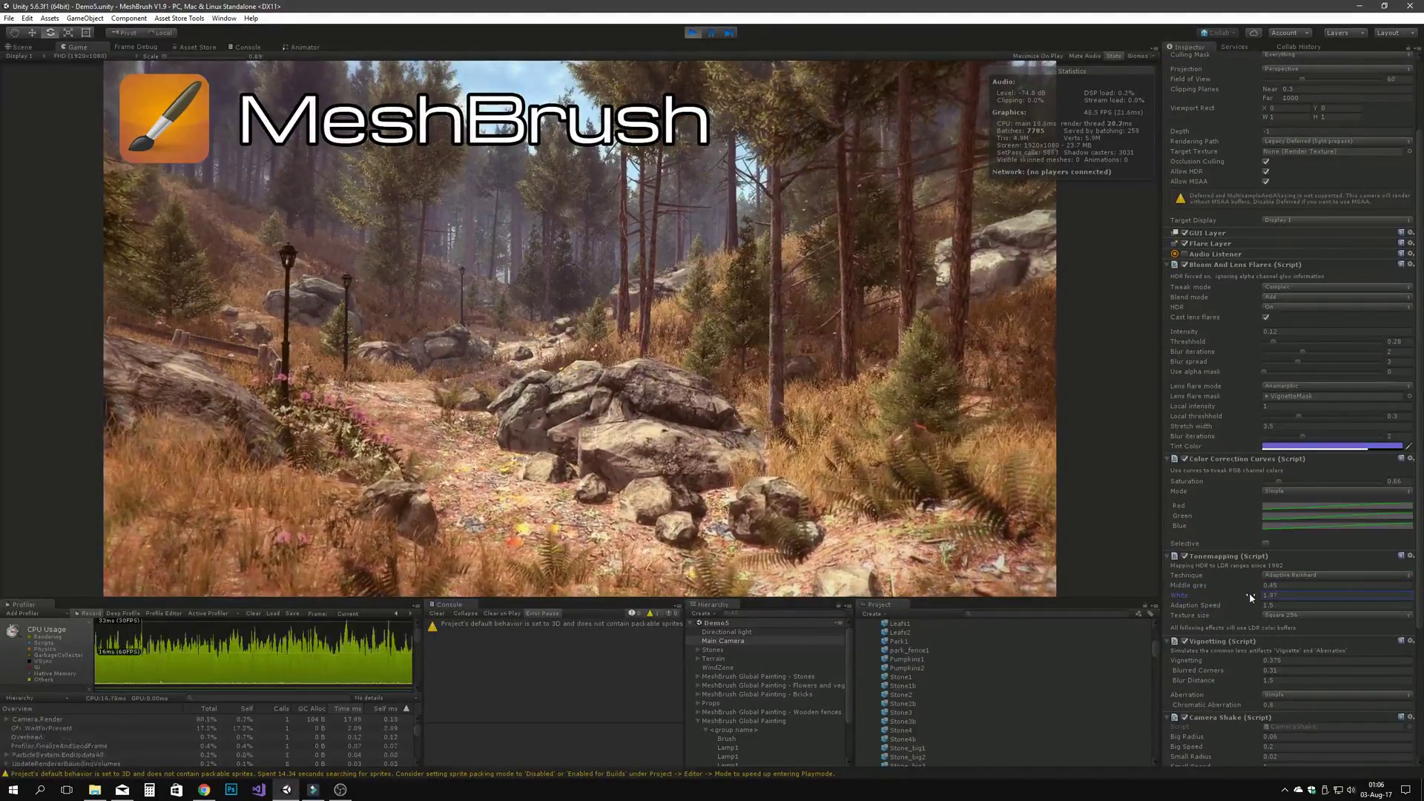
pyautogui.scroll(-5, 1252, 608)
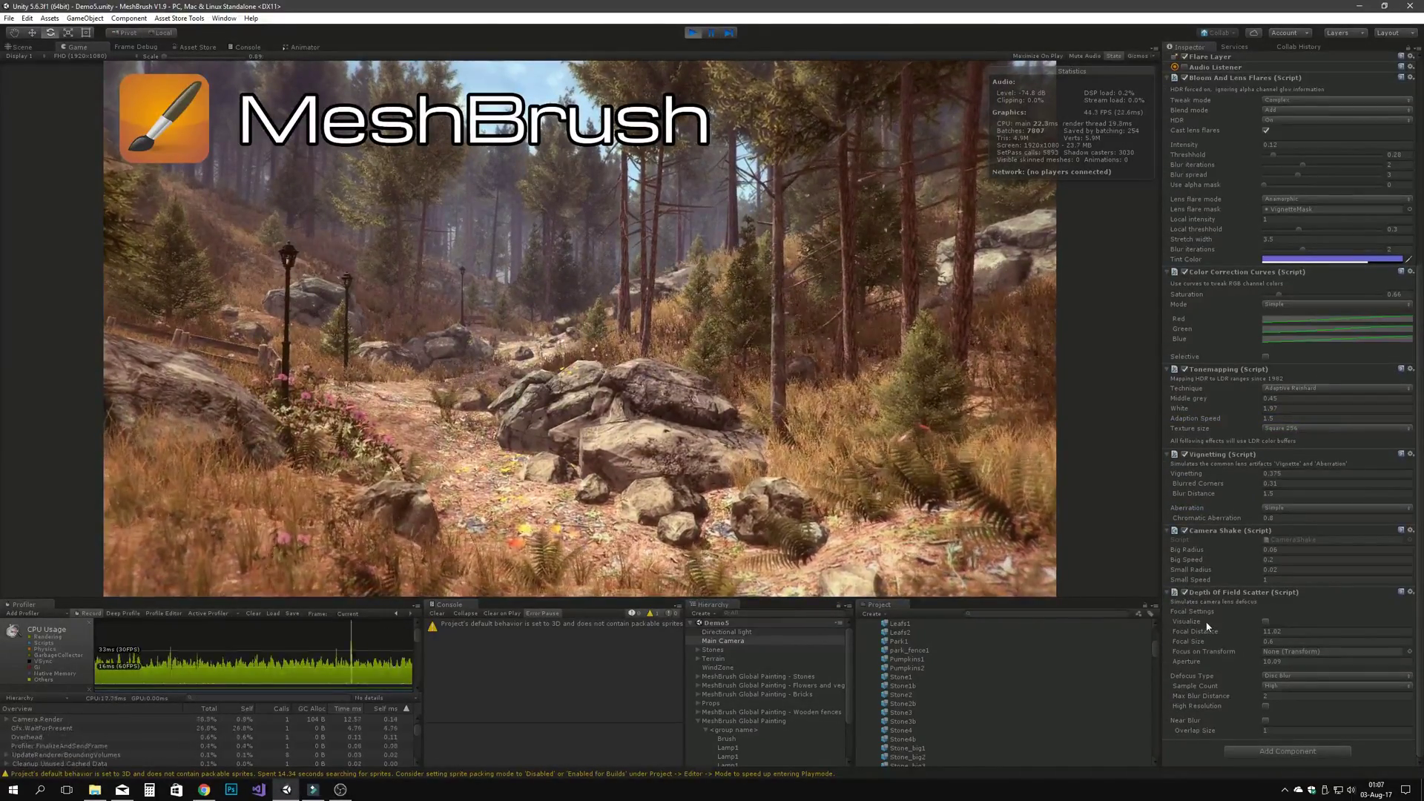